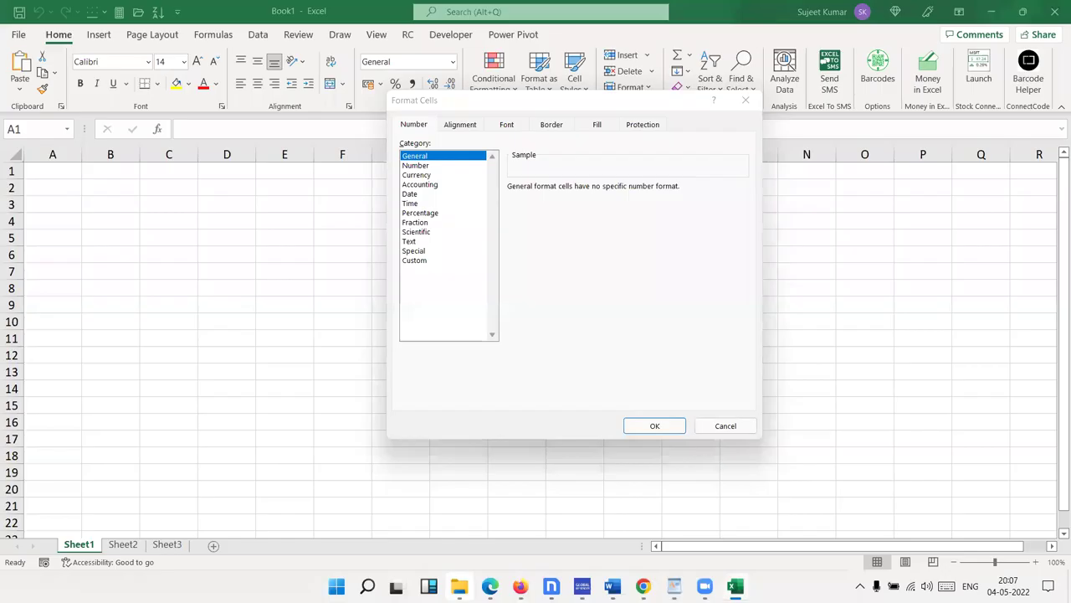
- Dismiss the format settings unchanged and enter 1542 in cell C2
left_click(745, 102)
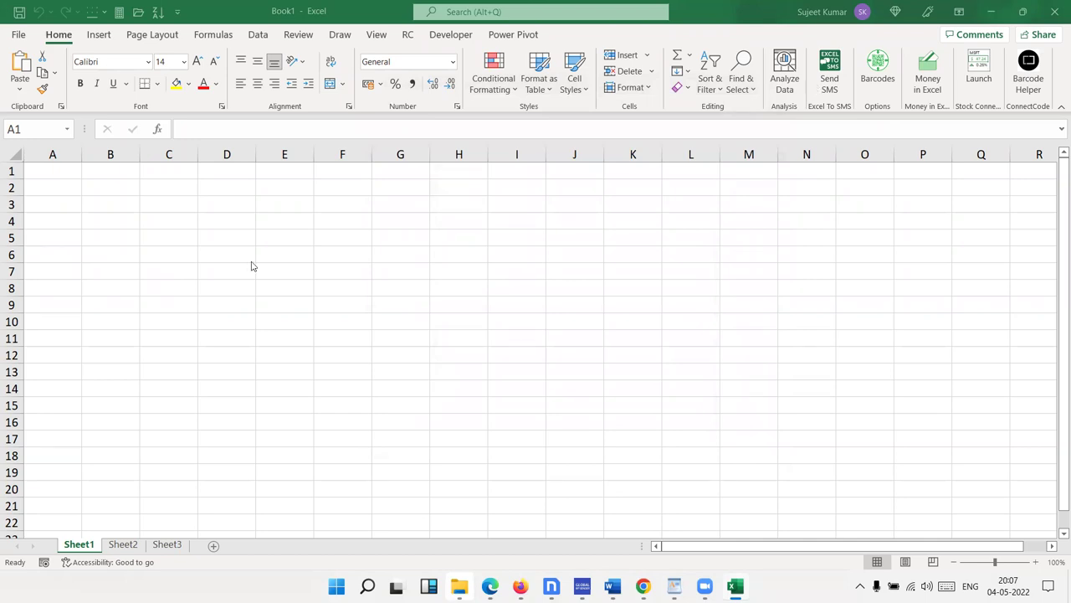
left_click(370, 217)
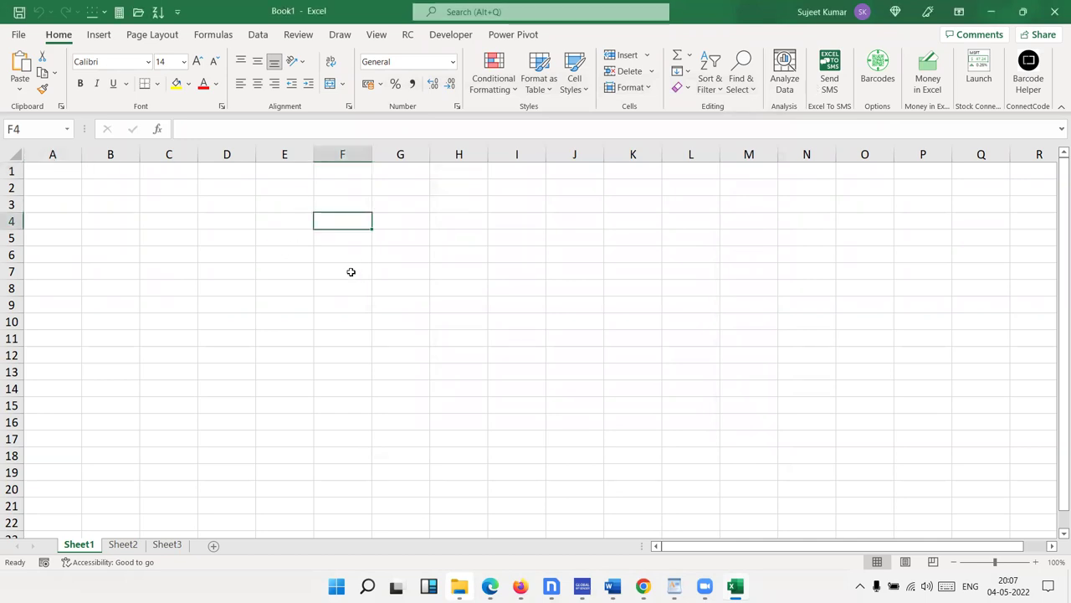
scroll(350, 271, "up", 5, "ctrl")
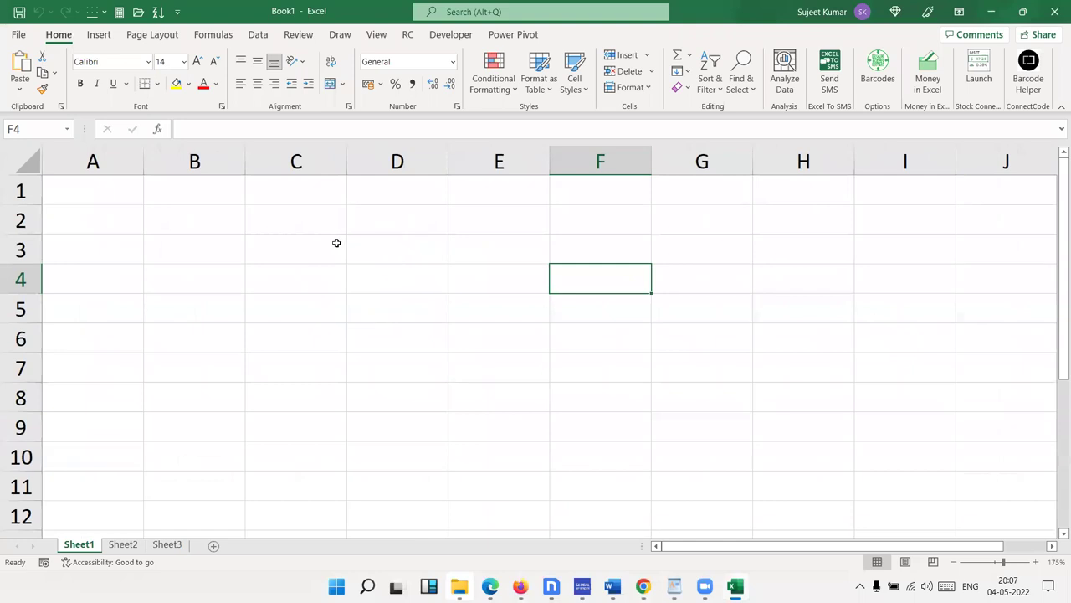
left_click(326, 235)
type("1542")
key("ctrl+Return")
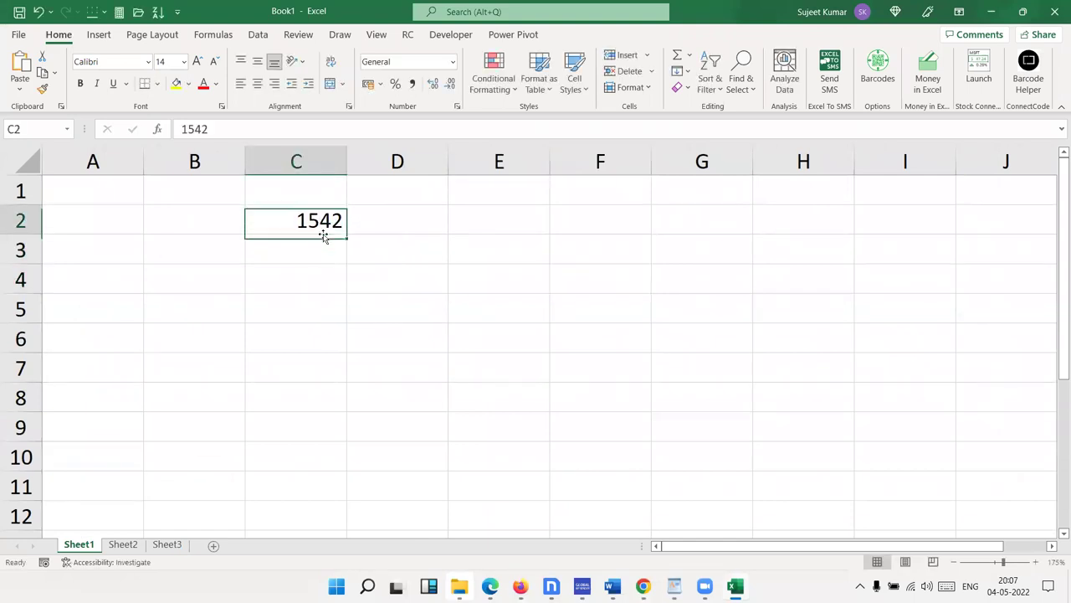
- Format C2 as Number with 2 decimals, minus-sign negatives and a 1000 separator, showing 1,542.00
left_click(457, 106)
left_click_drag(470, 114, 625, 130)
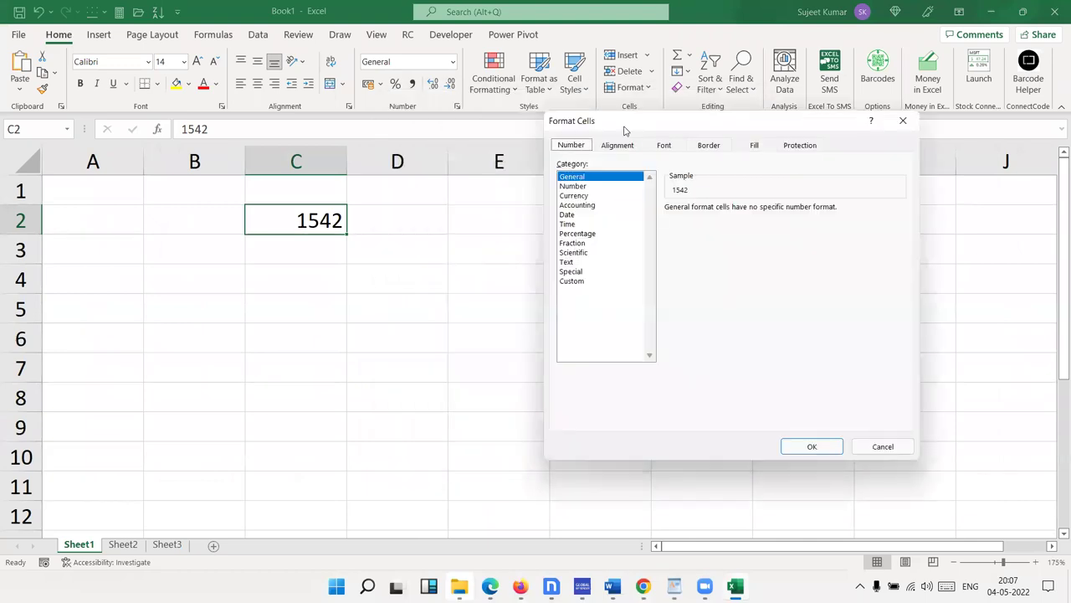
left_click(583, 185)
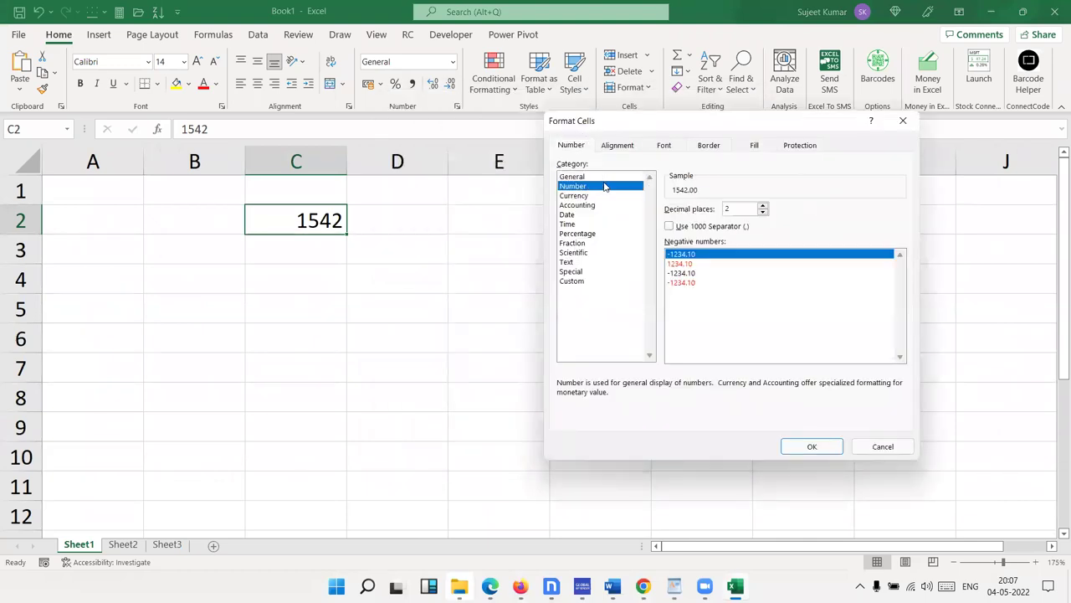
left_click(617, 178)
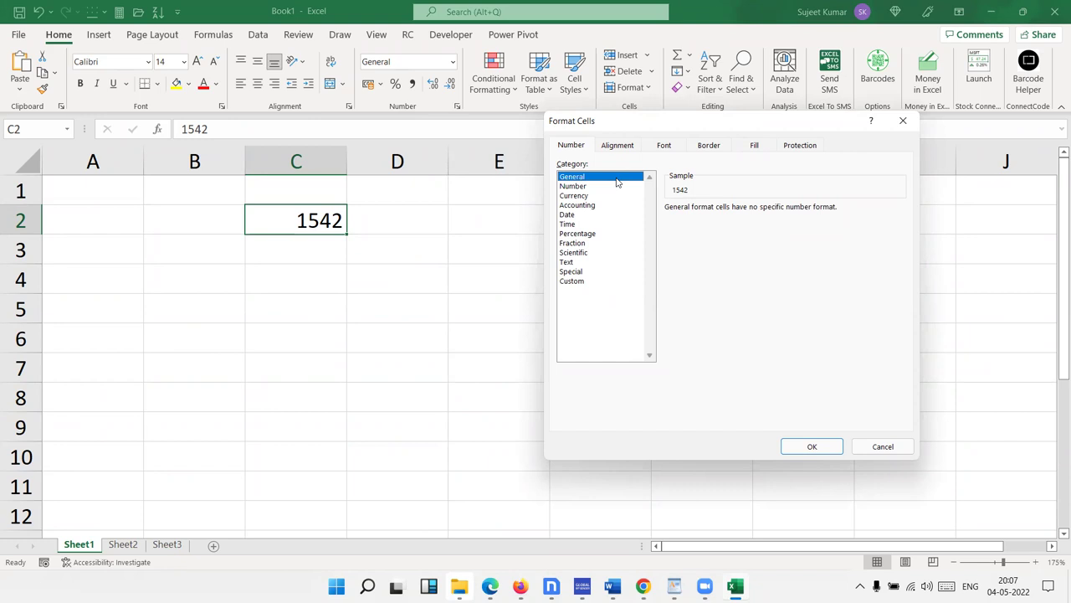
left_click(603, 189)
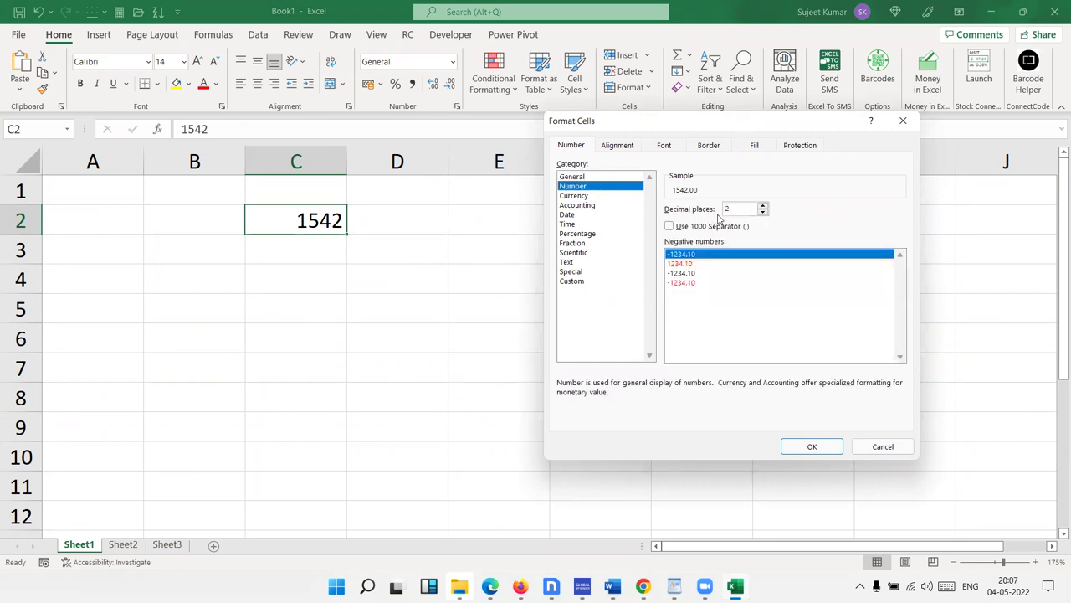
left_click(695, 264)
left_click(686, 283)
left_click(684, 266)
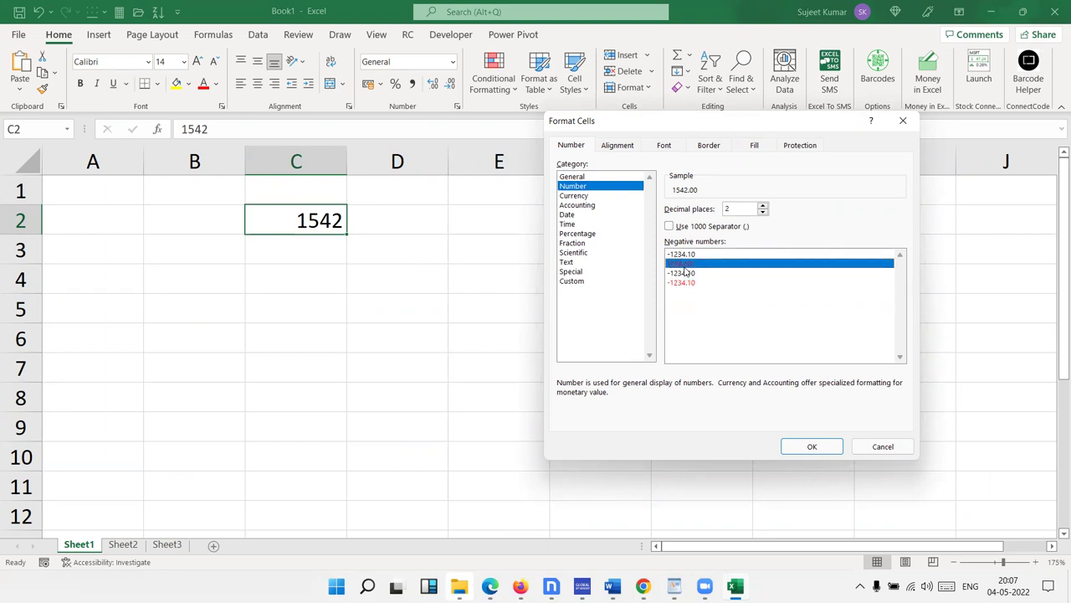
left_click(691, 254)
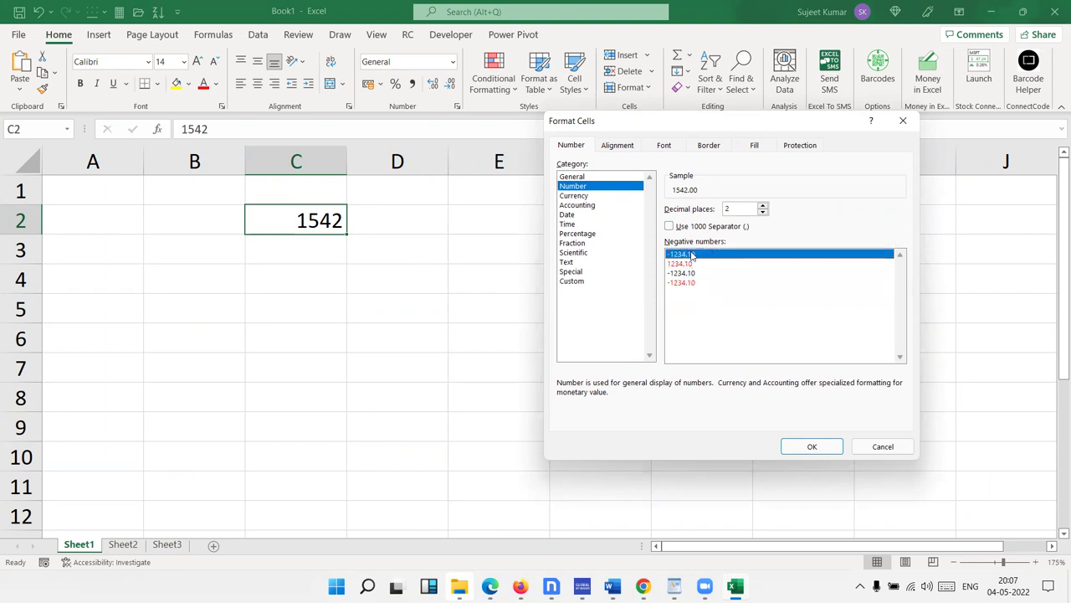
left_click(692, 228)
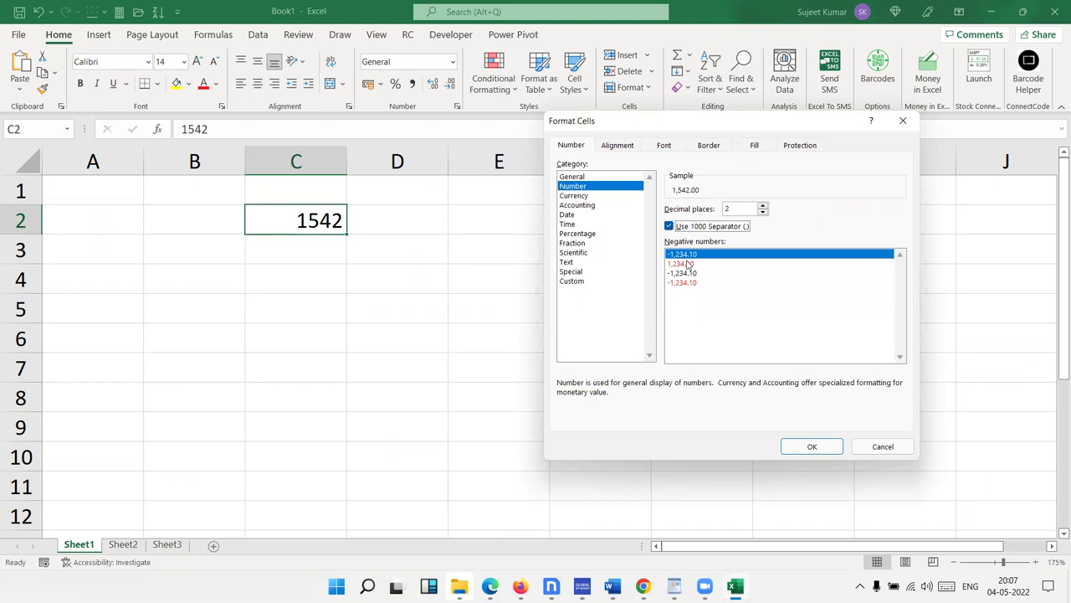
left_click(812, 447)
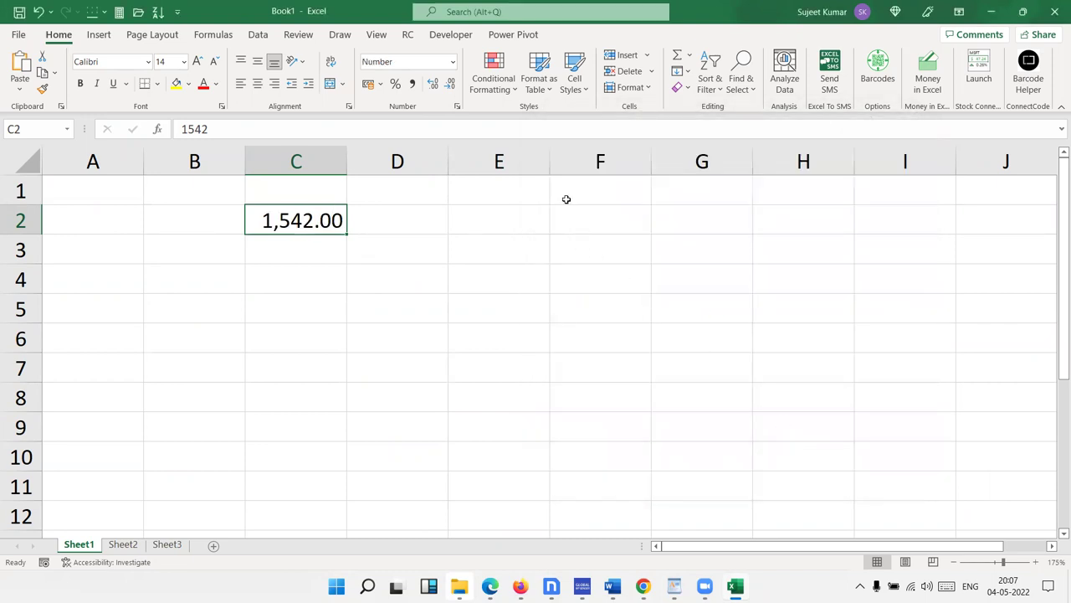
- Apply the Currency format with the INR symbol to cell C2
left_click(457, 107)
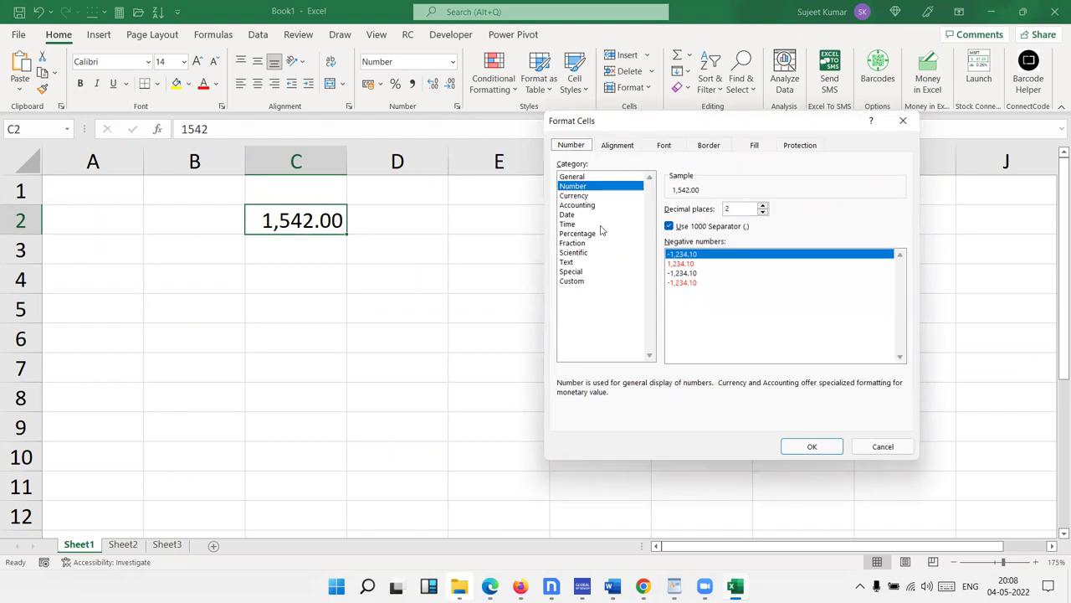
left_click(586, 196)
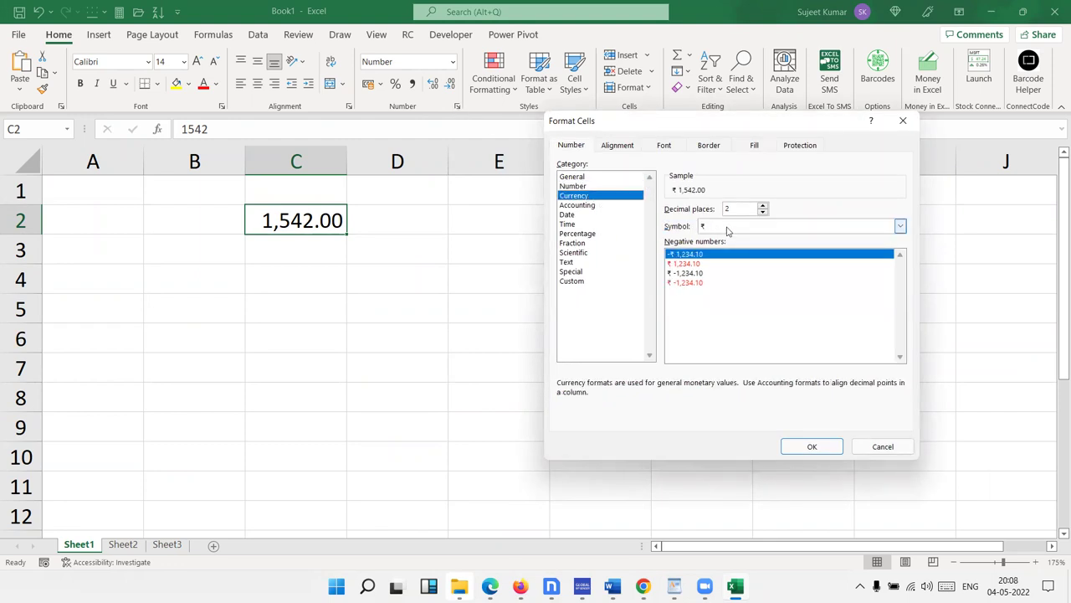
left_click(728, 230)
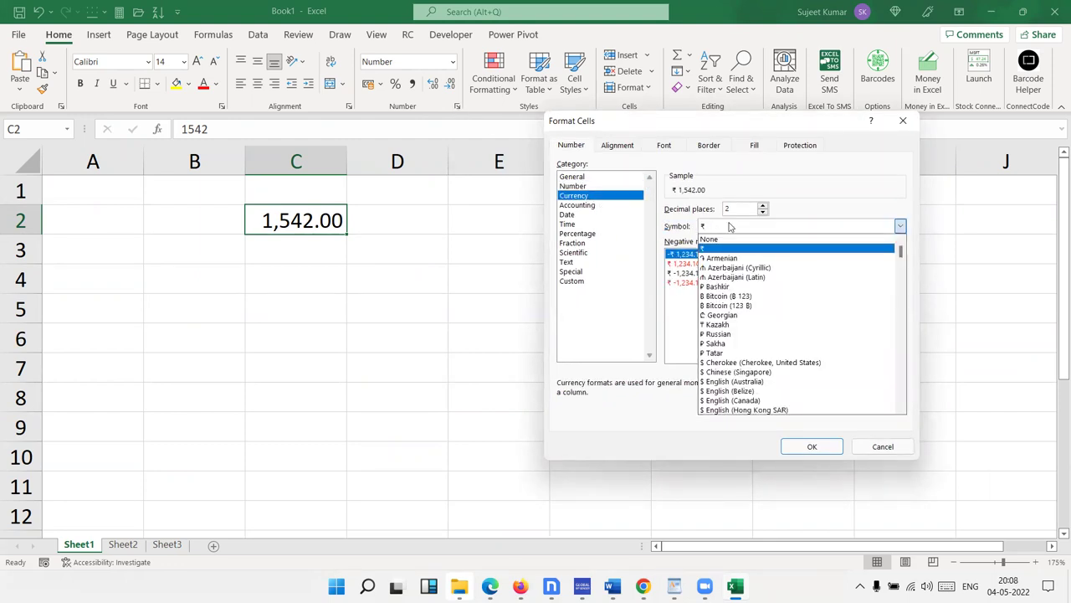
type("INR")
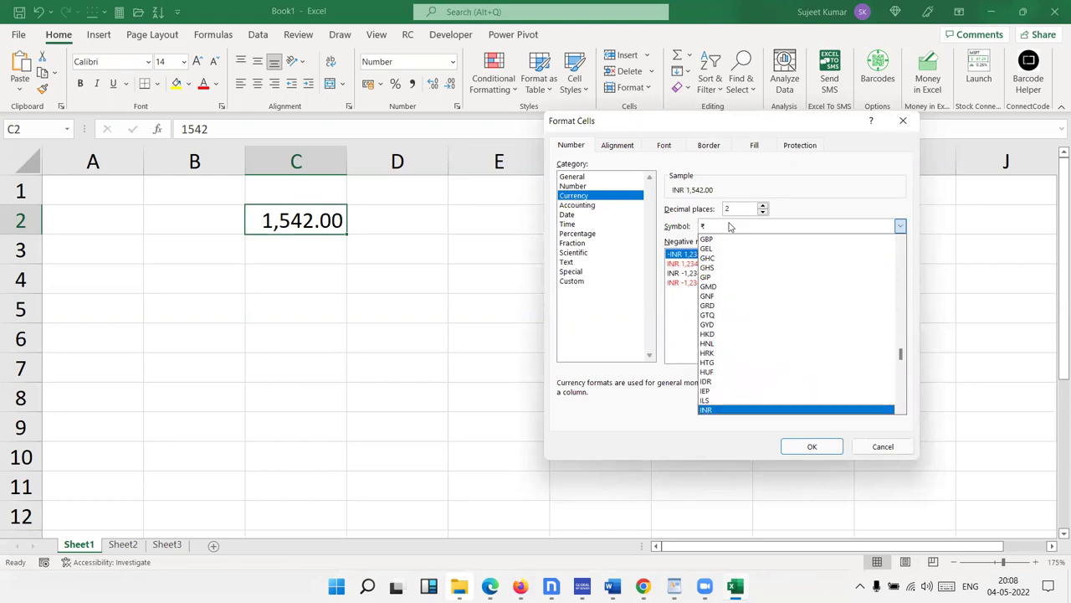
key("Return")
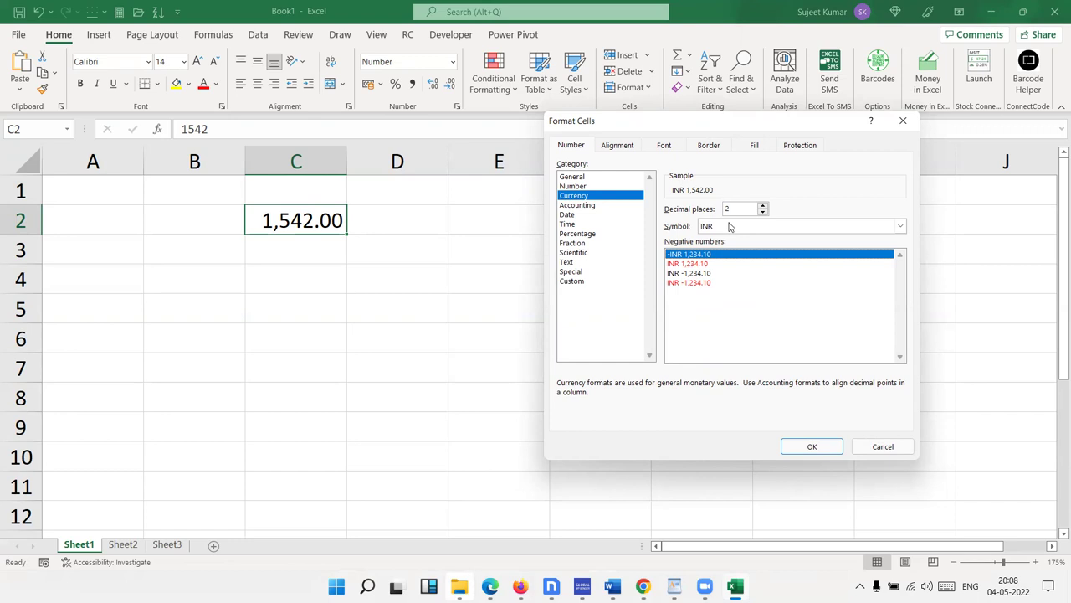
left_click(812, 446)
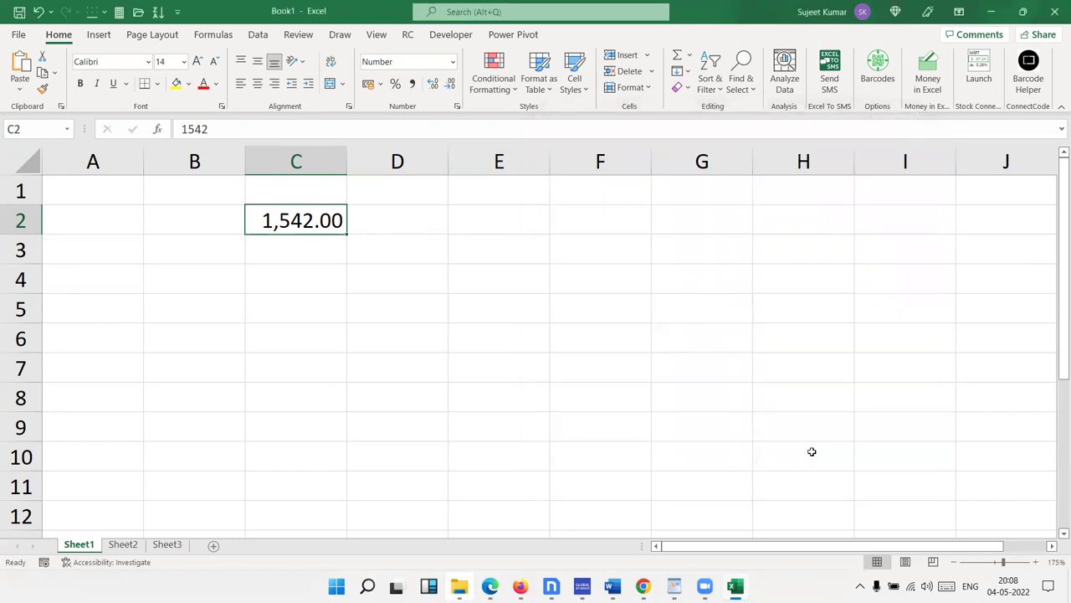
- Enter a second 1542 in cell C4
left_click(228, 278)
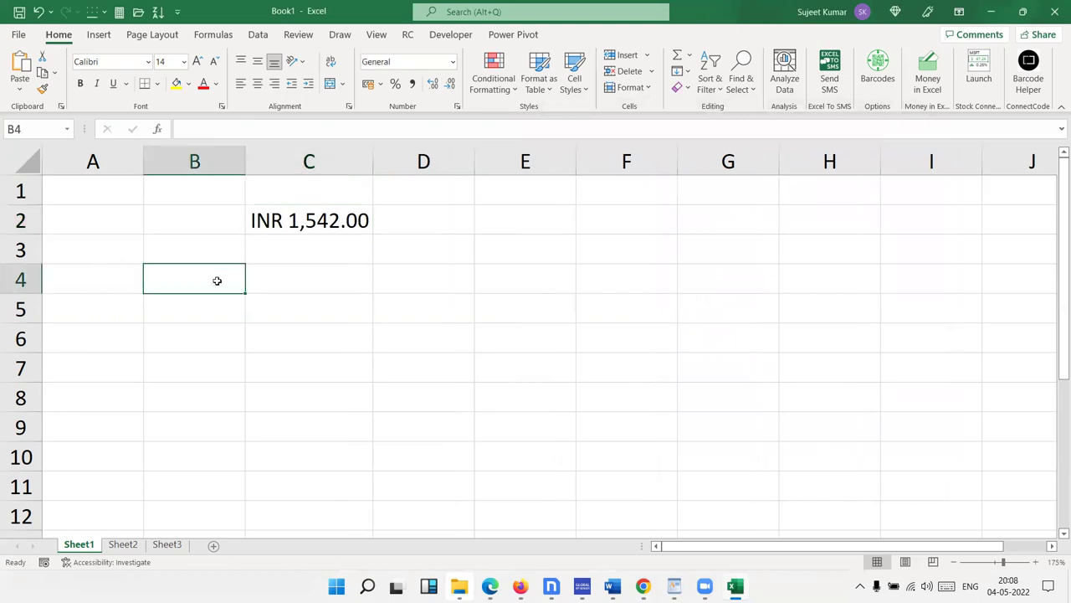
left_click(300, 272)
type("1542")
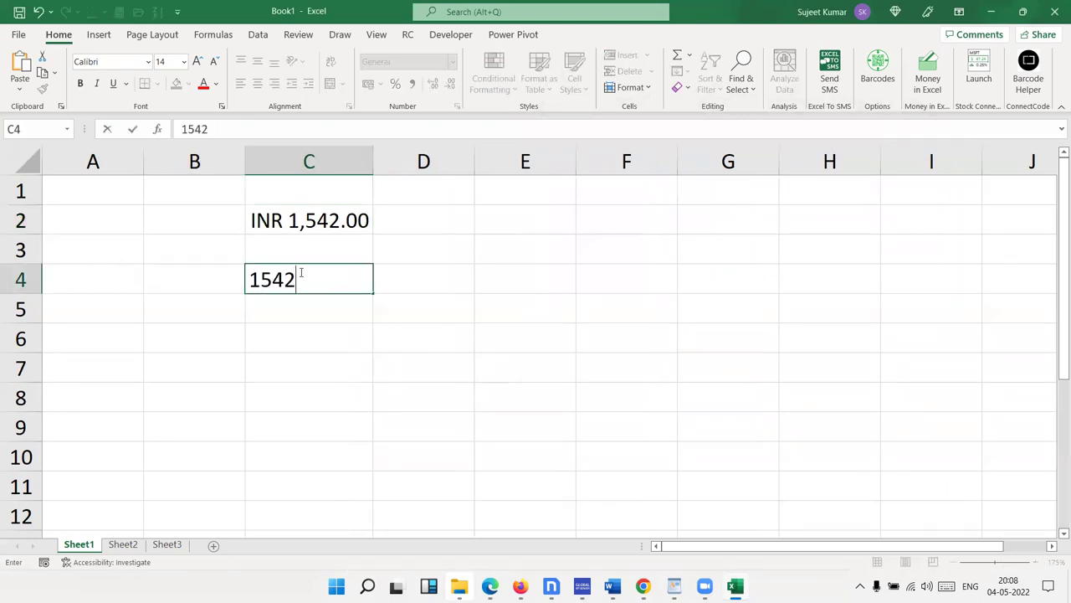
key("ctrl+Return")
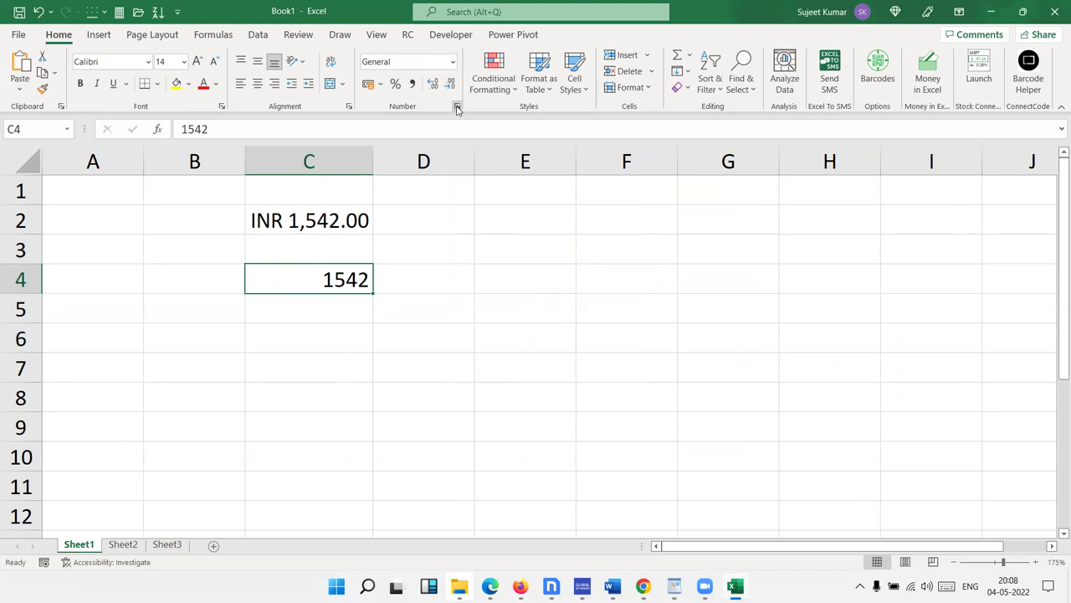
- Look at the Accounting currency symbols for C4, then cancel without formatting
left_click(457, 106)
left_click(575, 205)
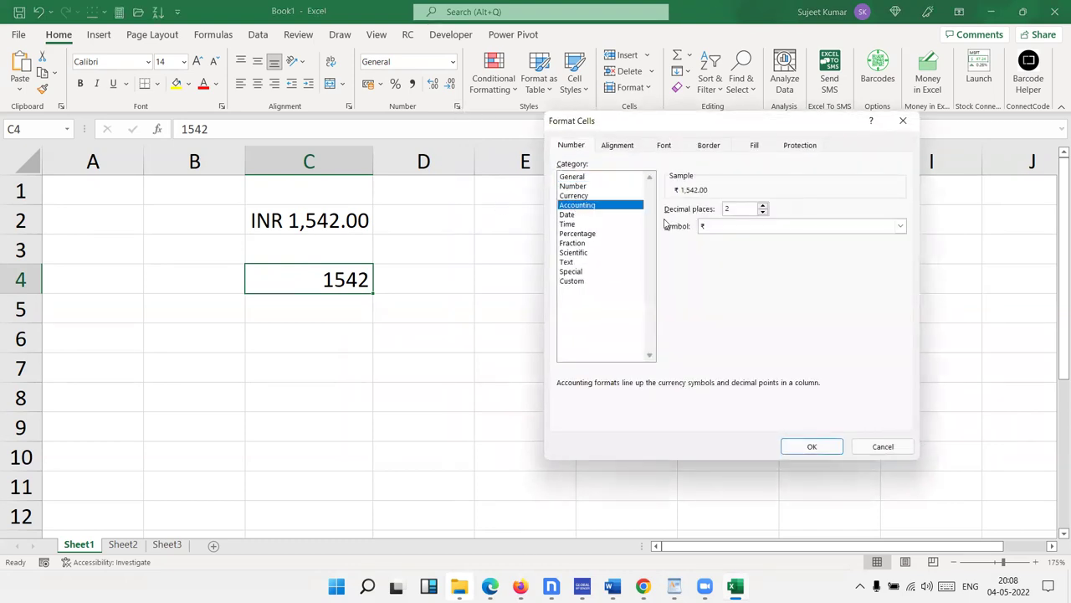
left_click(704, 229)
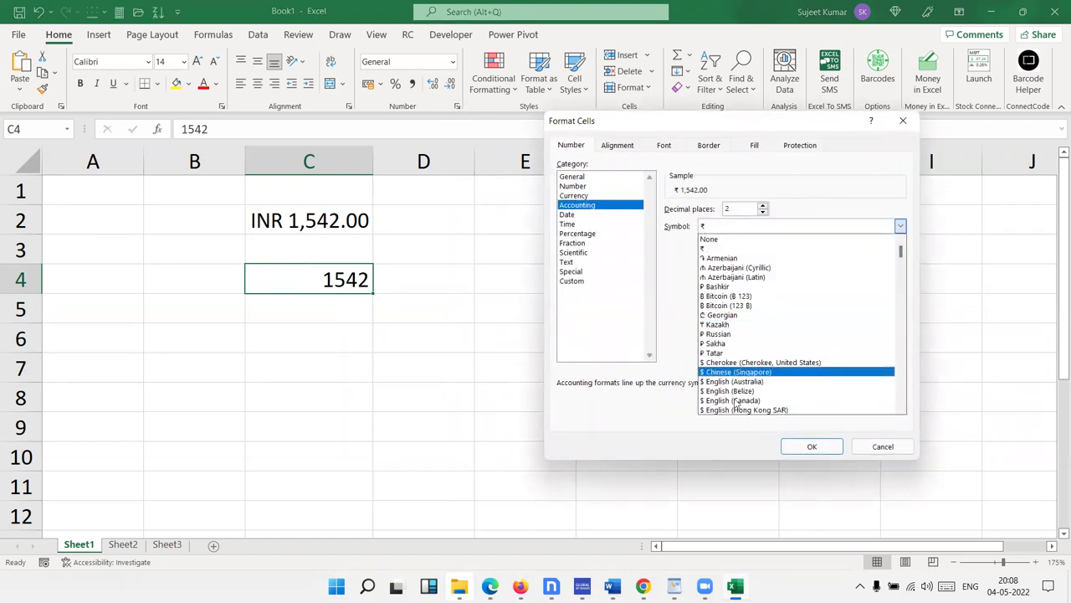
key("Escape")
key("Escape")
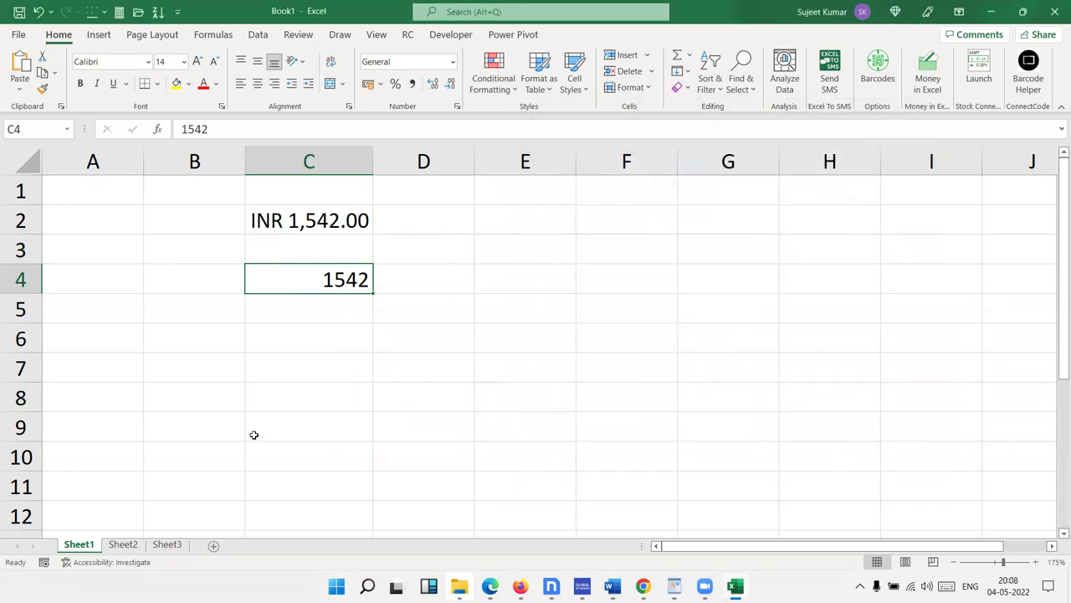
- On Sheet2, enter =RANDBETWEEN(10,90) in cell A1
left_click(127, 540)
type("=ra")
key("Down")
key("Down")
type("ndb")
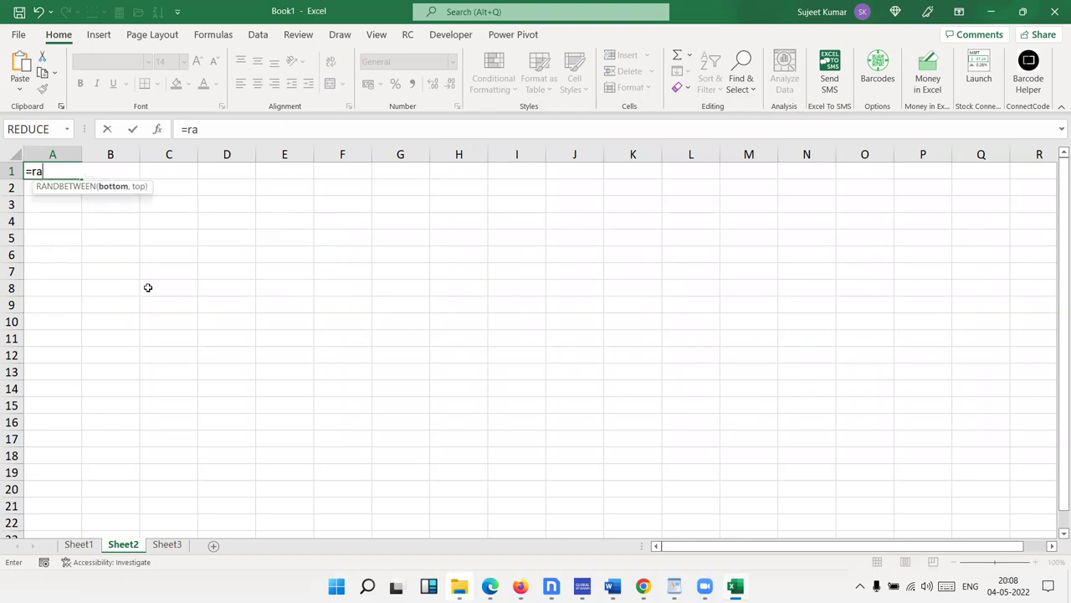
key("Tab")
type("10,9")
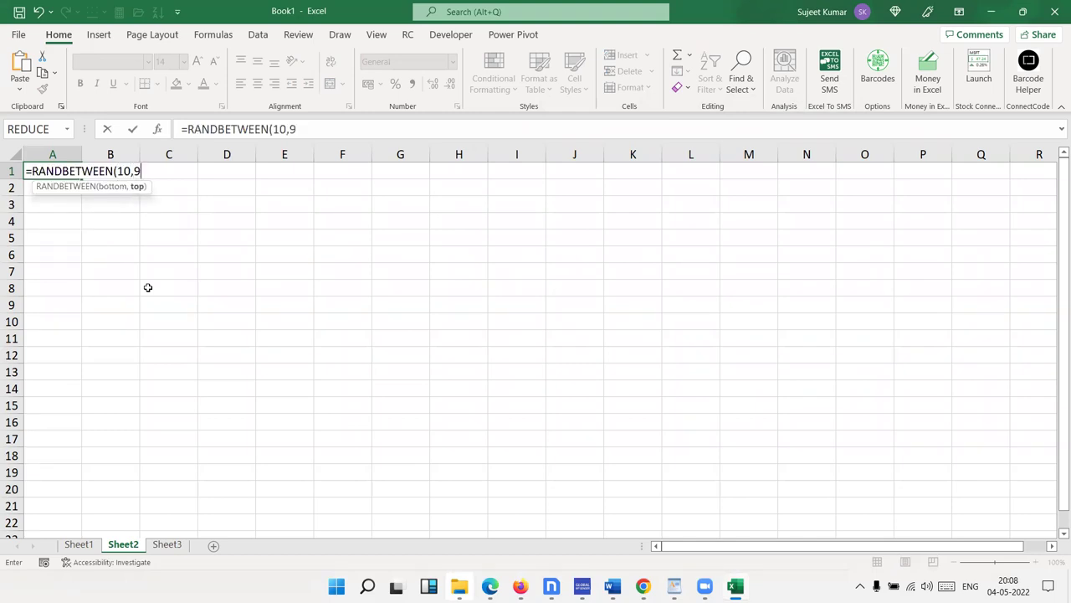
type("0")
key("Return")
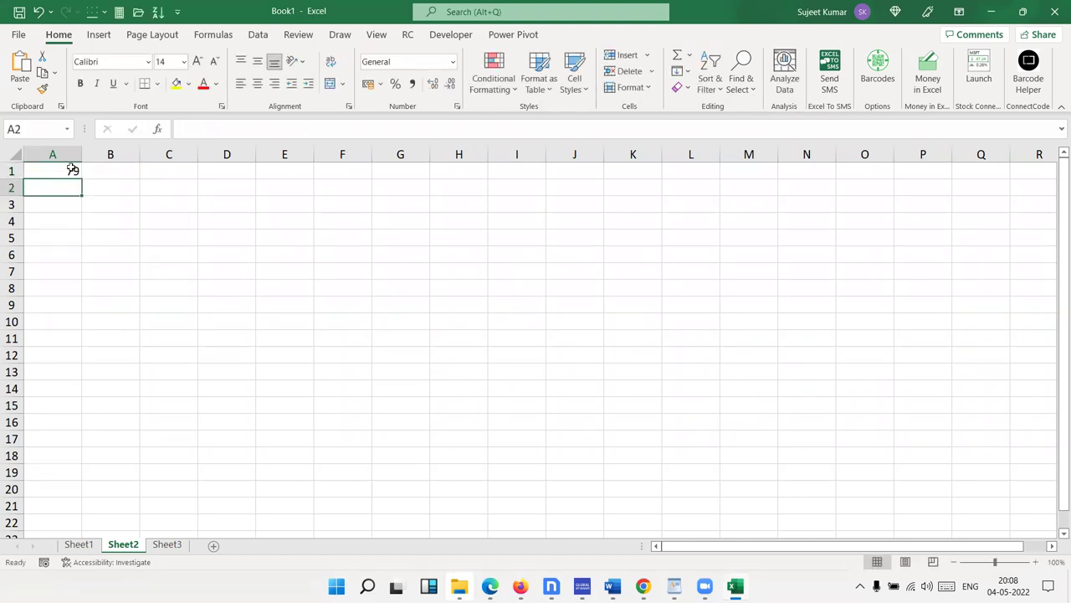
- Fill the formula across A1:I18 and paste the results back as fixed values
left_click_drag(74, 170, 534, 463)
key("ctrl+r")
key("ctrl+d")
key("ctrl+c")
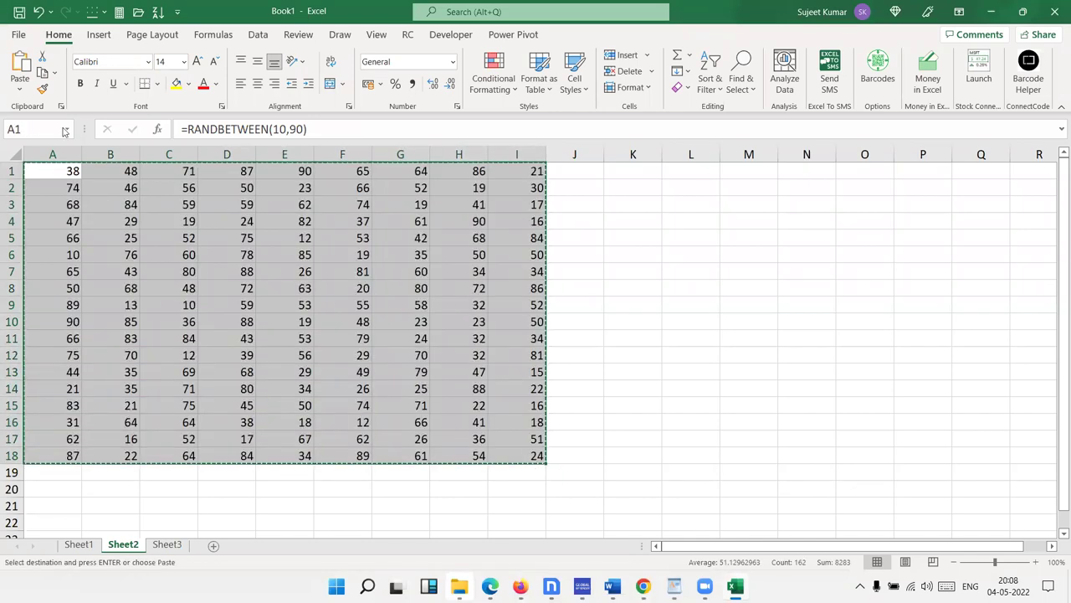
left_click(20, 87)
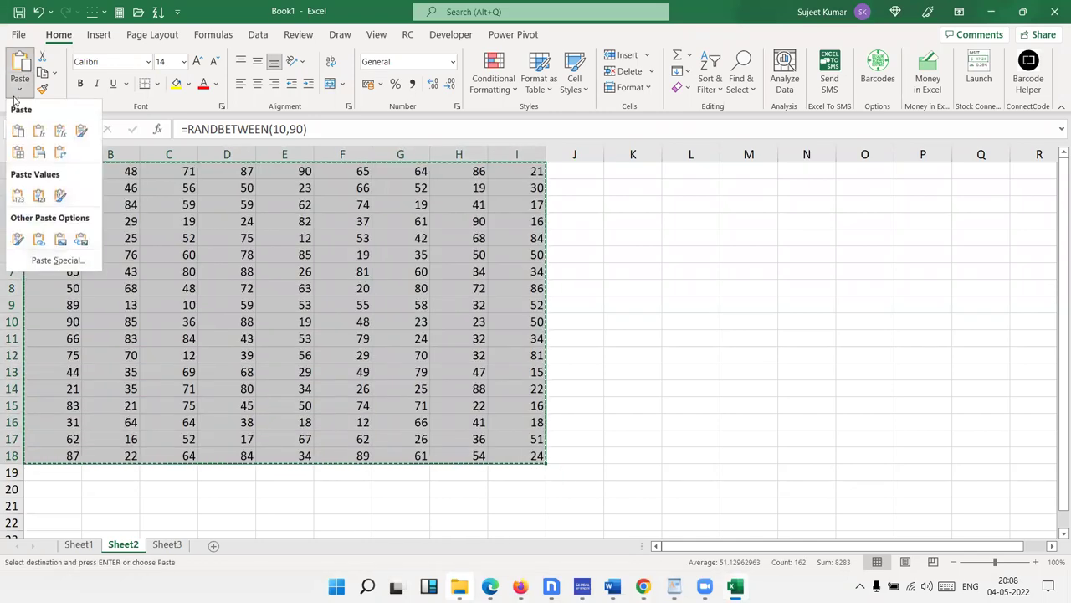
left_click(17, 200)
- Enter 0 in cells D6, D3, G4, G9 and D11
left_click(229, 255)
type("0")
key("Up")
key("Up")
key("Up")
type("0")
key("Right")
key("Right")
key("Right")
key("Down")
type("0")
key("Down")
key("Down")
key("Down")
key("Down")
type("0")
key("Down")
key("Down")
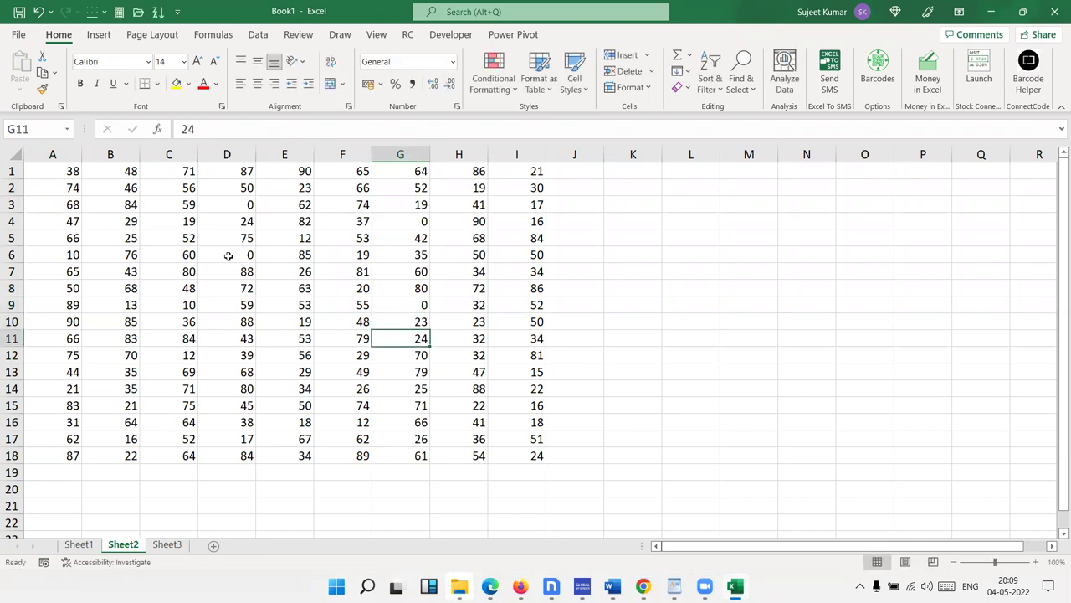
key("Left")
key("Left")
key("Left")
type("0")
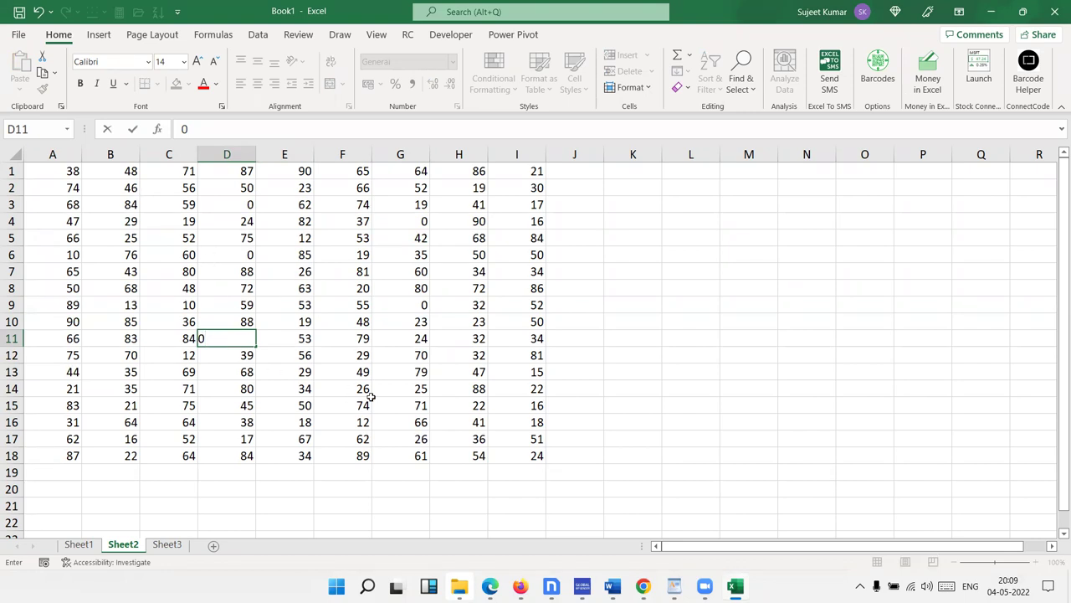
- Format A1:I18 as Accounting with no currency symbol and 0 decimal places
left_click_drag(519, 452, 58, 166)
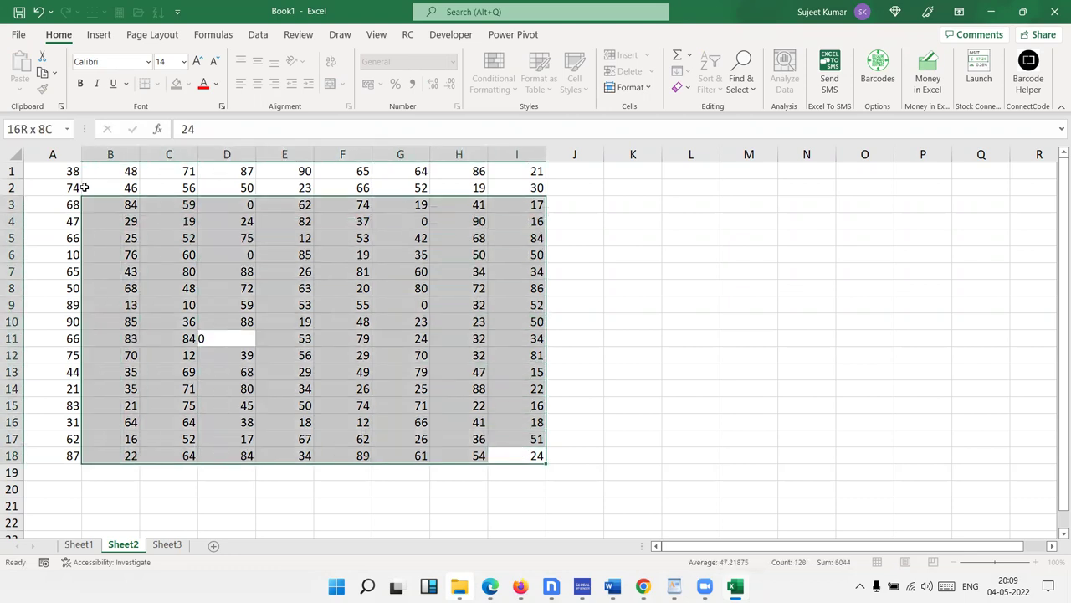
right_click(156, 226)
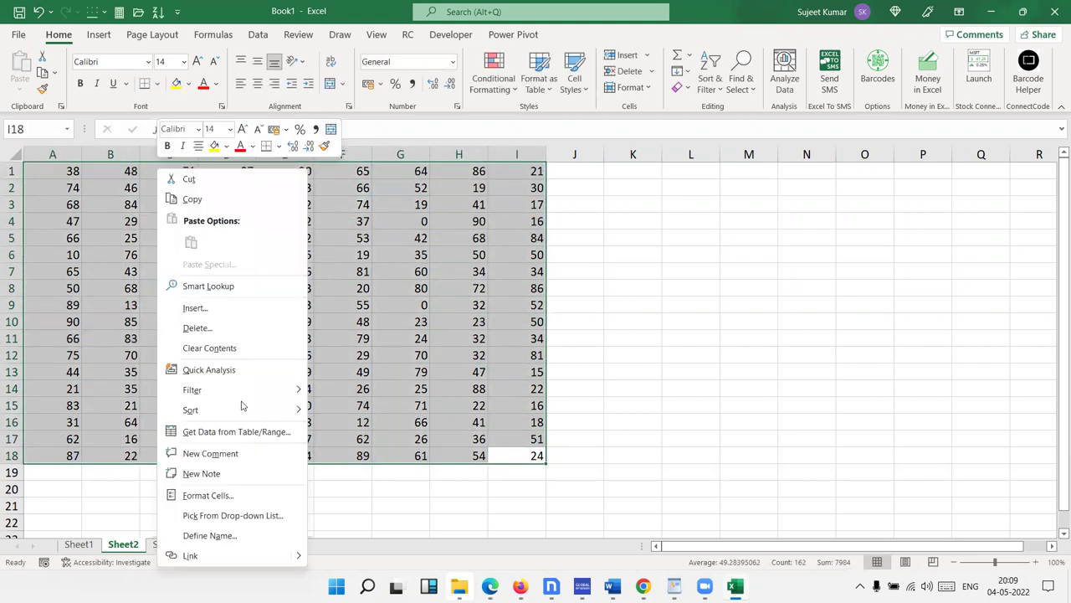
left_click(243, 488)
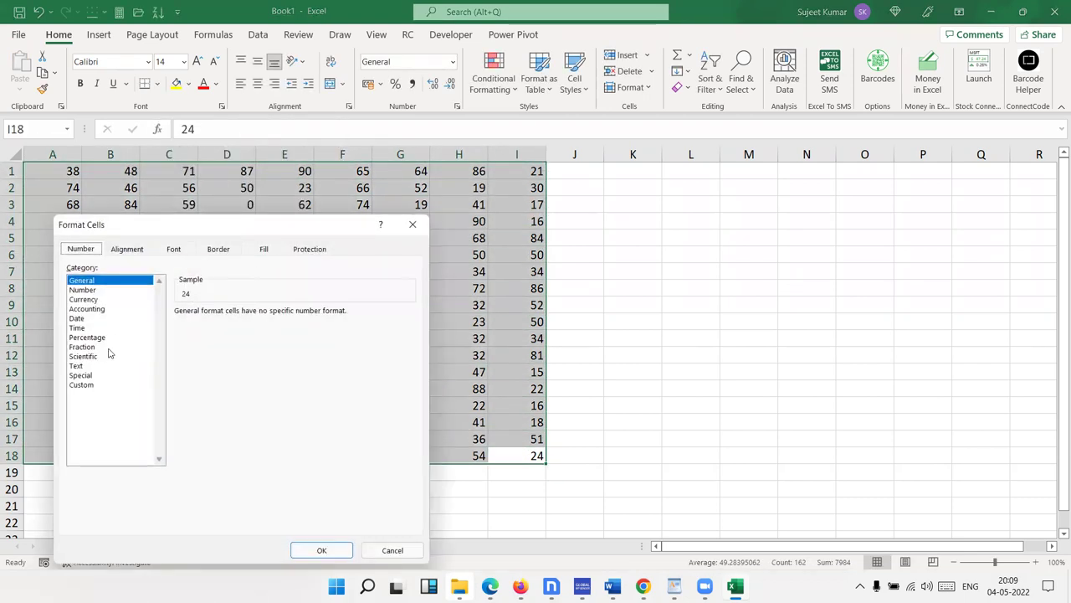
left_click(124, 309)
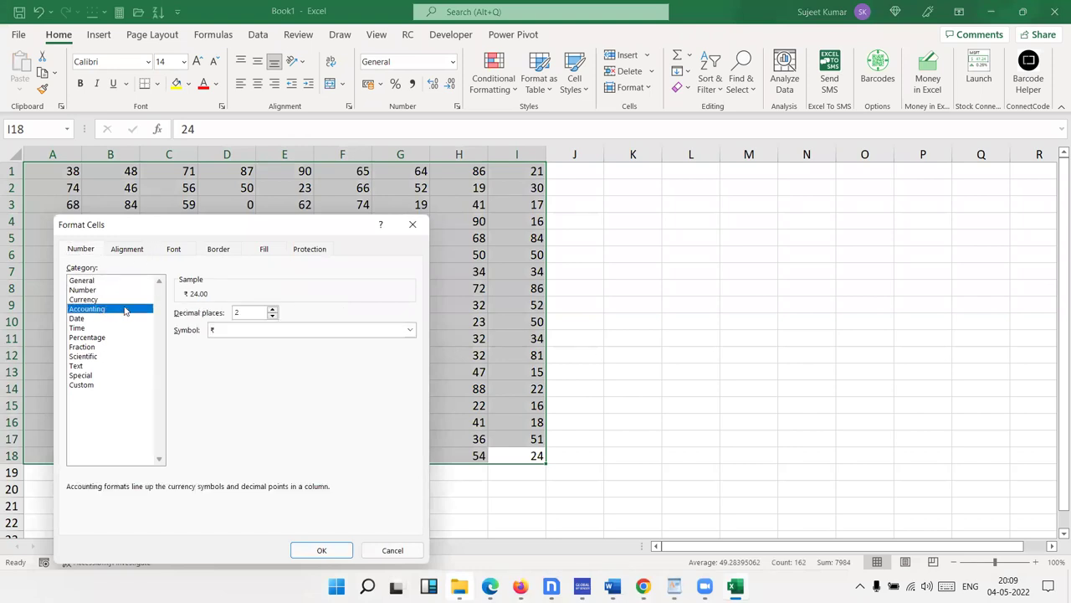
left_click(239, 331)
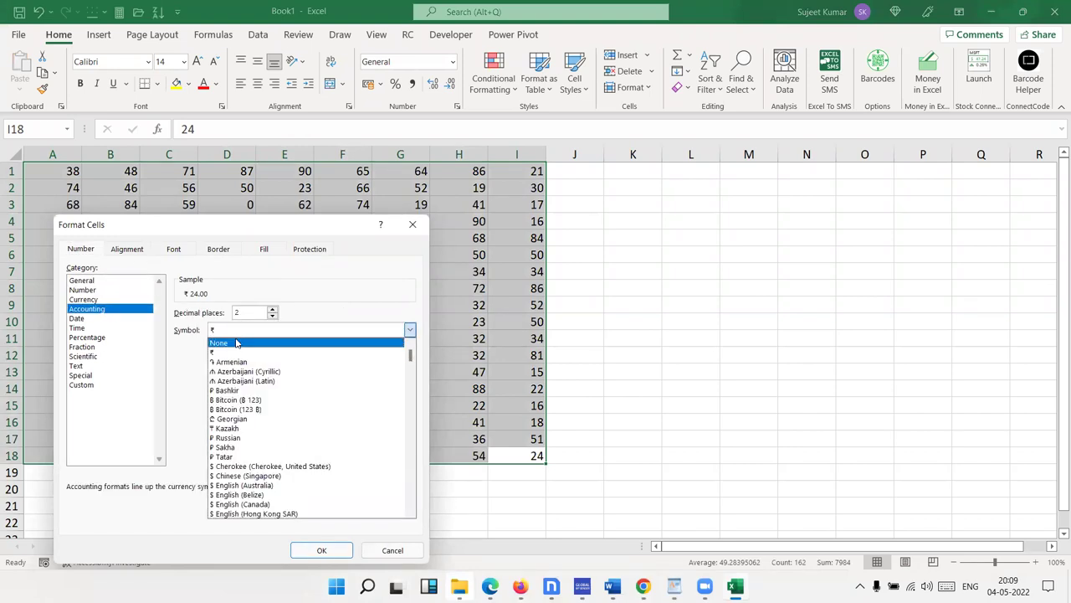
left_click(237, 342)
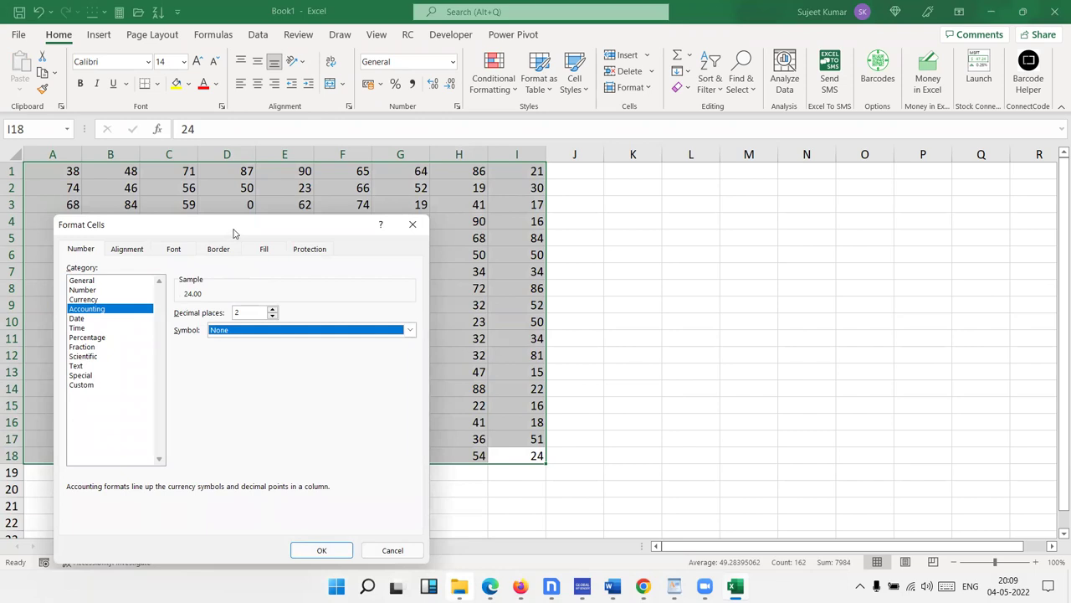
left_click_drag(235, 233, 612, 201)
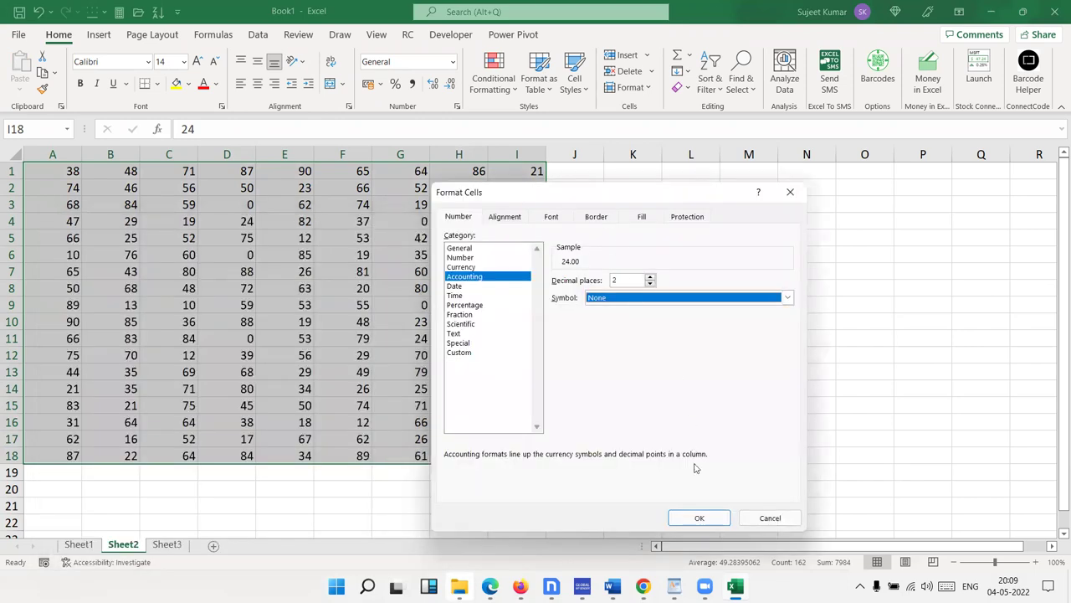
left_click(709, 522)
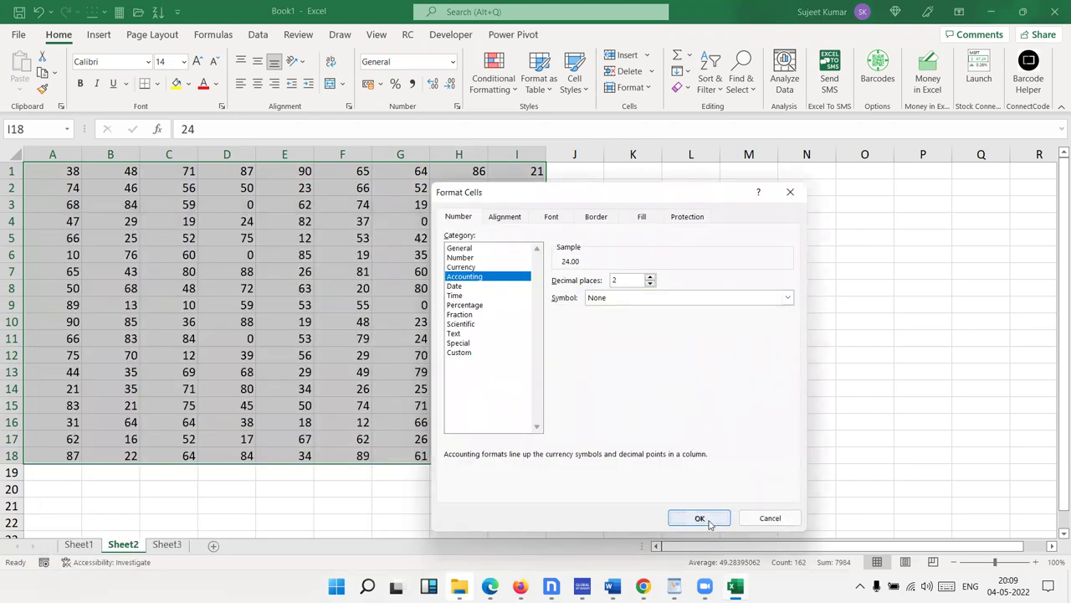
left_click(602, 280)
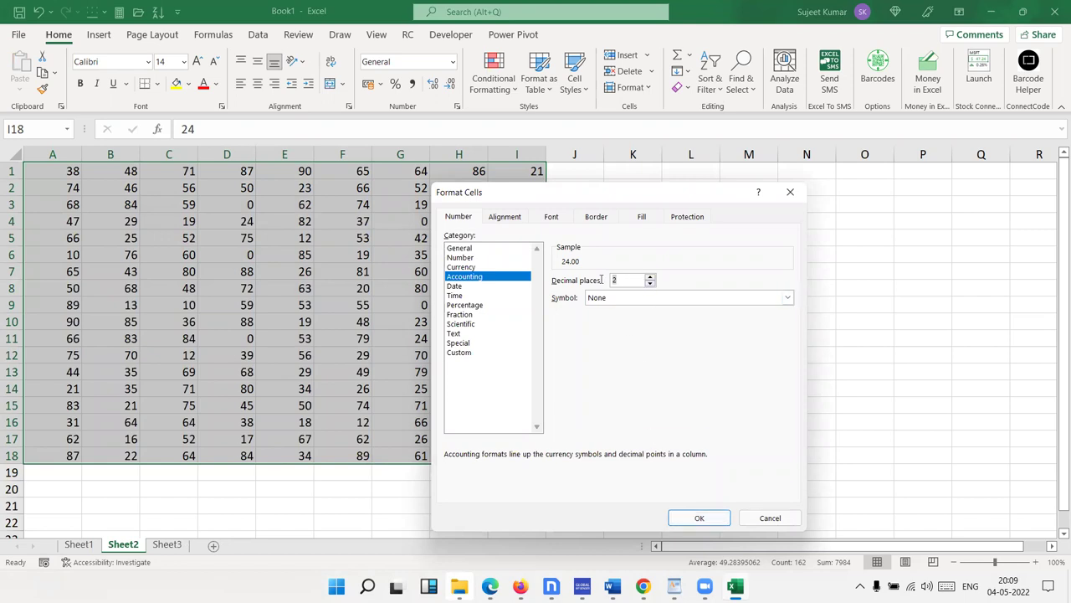
left_click(694, 516)
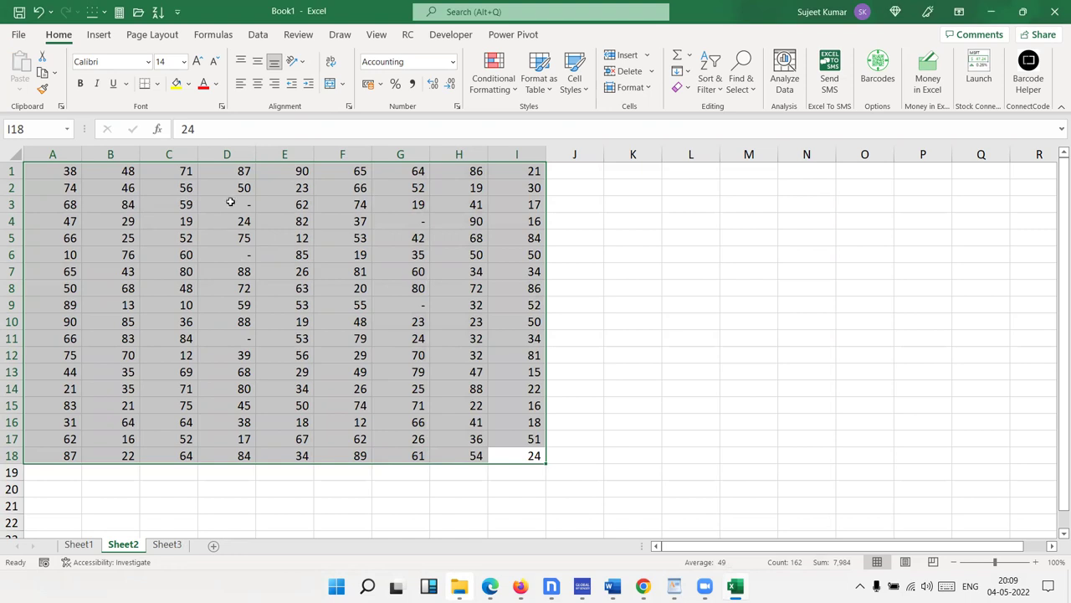
- Check the zeros in D3, D6, D11, G4 and G9 now show as dashes, then go to Sheet3
left_click(231, 200)
left_click(238, 250, "ctrl")
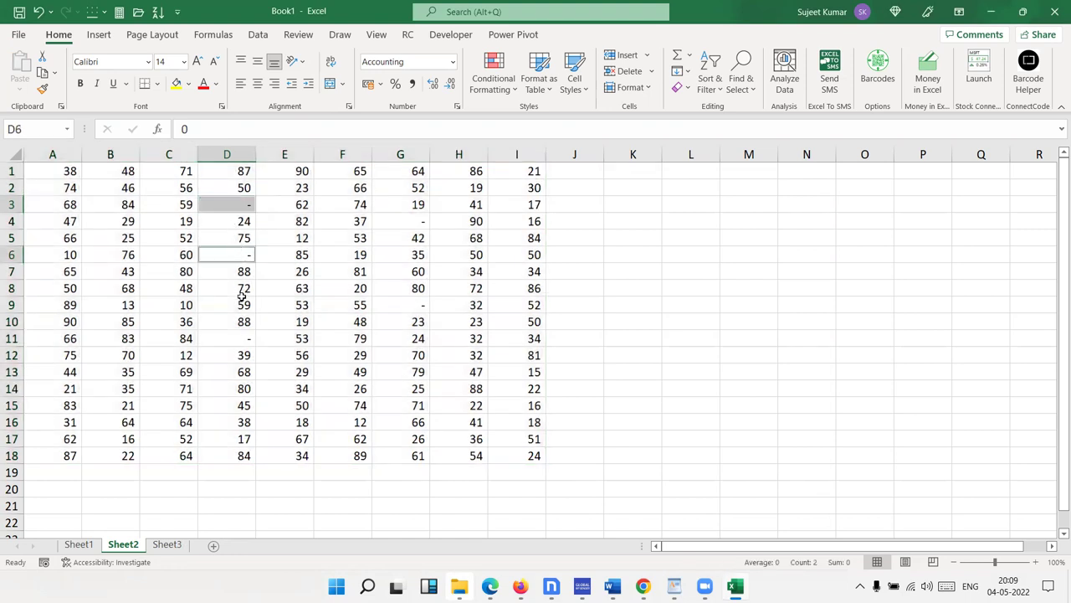
left_click(241, 340, "ctrl")
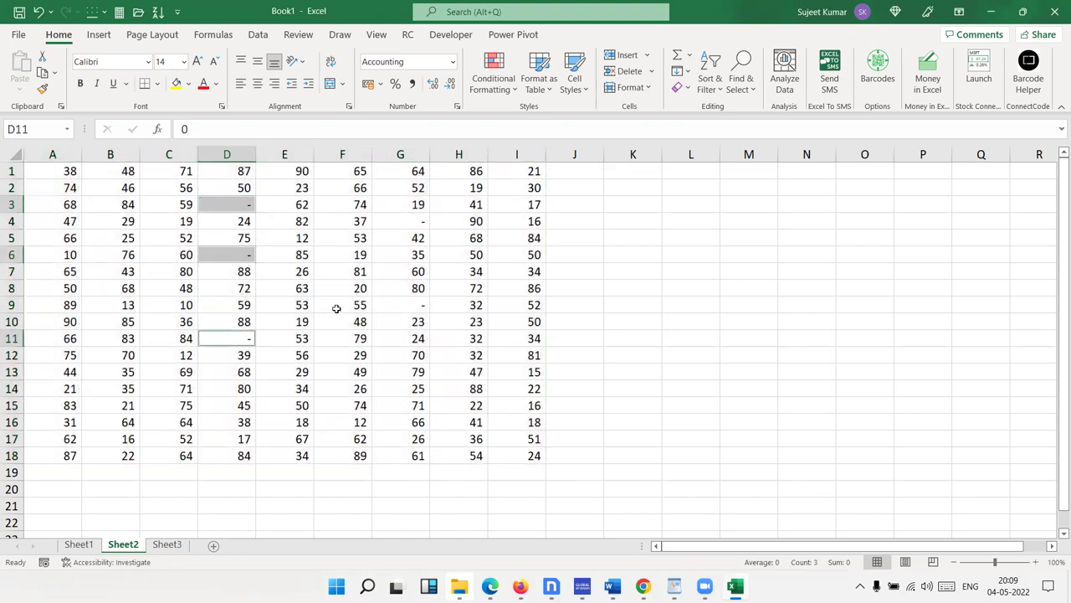
left_click(417, 221, "ctrl")
left_click(418, 306, "ctrl")
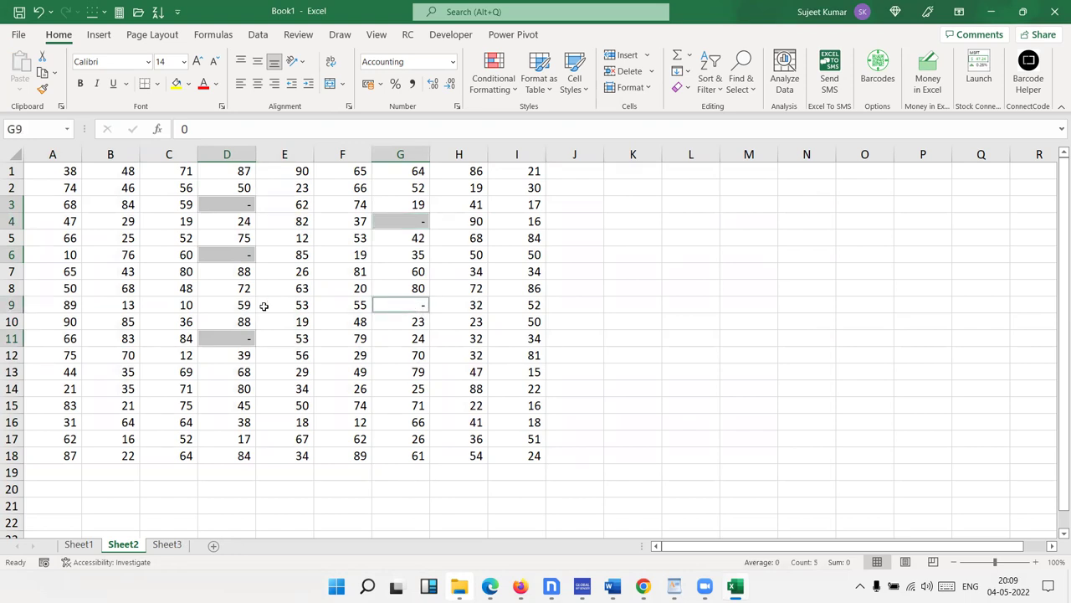
left_click(247, 273)
left_click(284, 304)
left_click(326, 376)
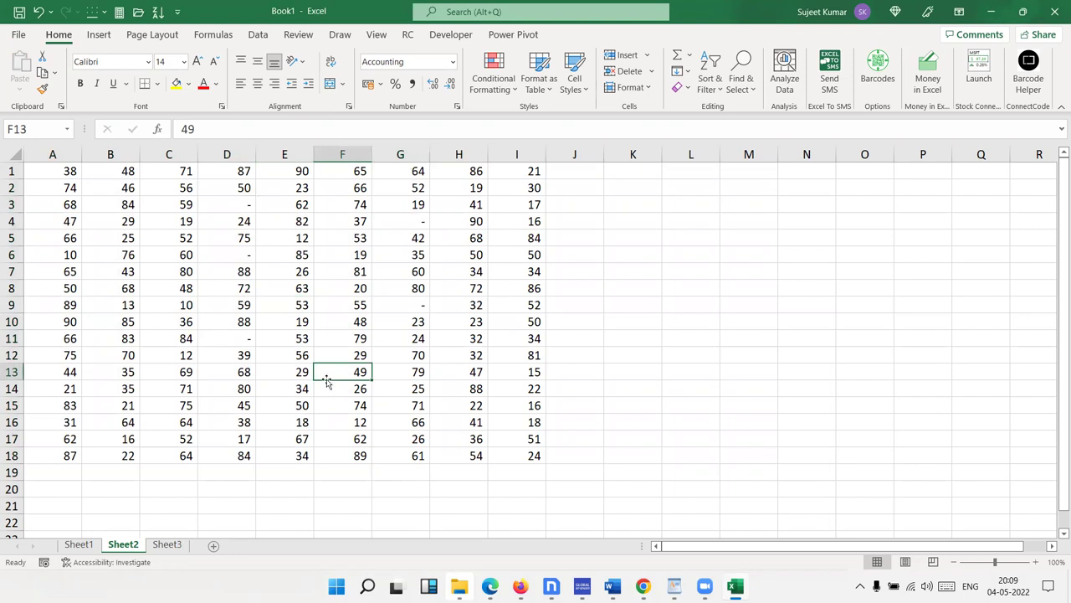
left_click(241, 219)
mouse_move(524, 452)
left_mouse_down()
mouse_move(132, 193)
mouse_move(59, 171)
left_mouse_up()
left_click(171, 544)
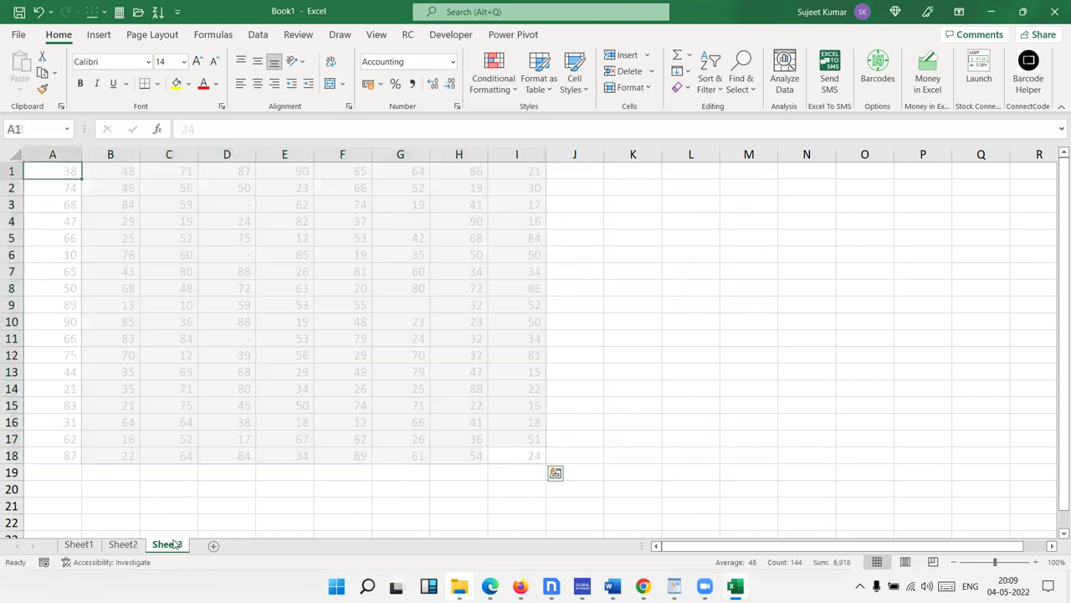
left_click(456, 107)
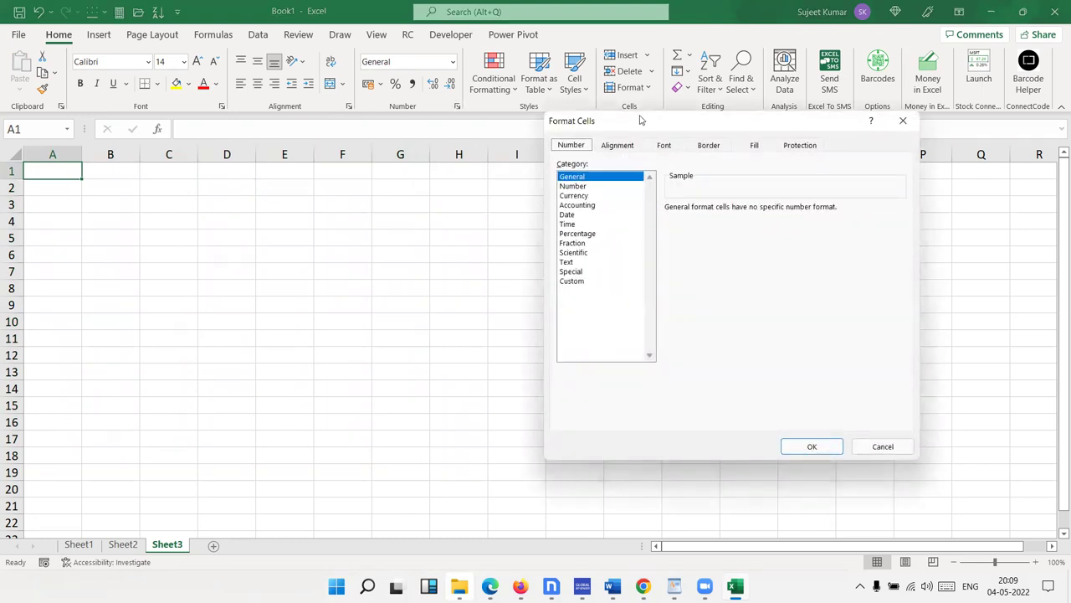
left_click_drag(641, 120, 276, 95)
left_click(212, 181)
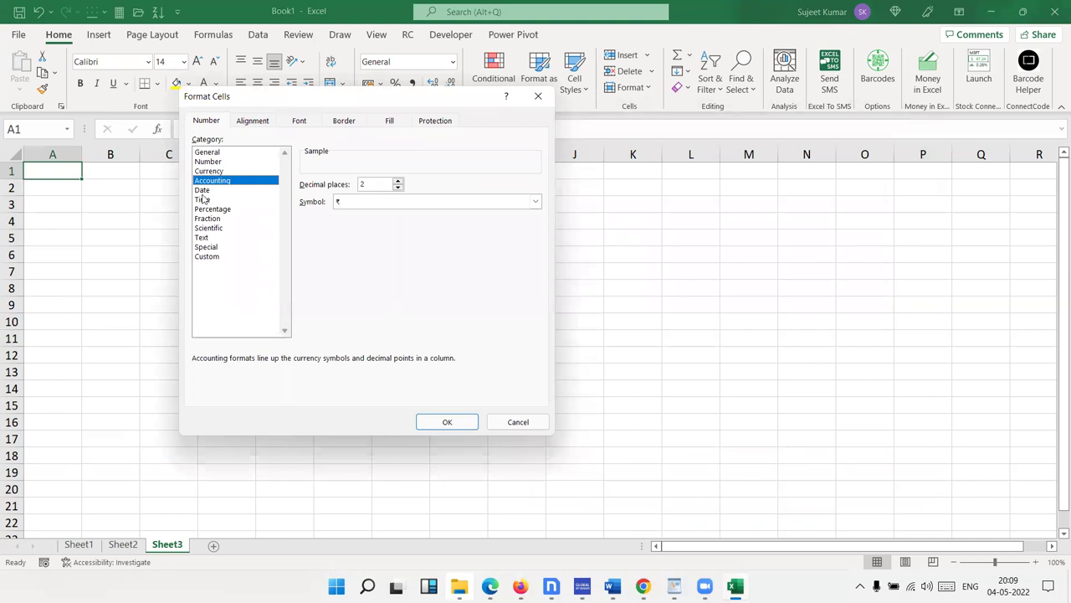
left_click(202, 191)
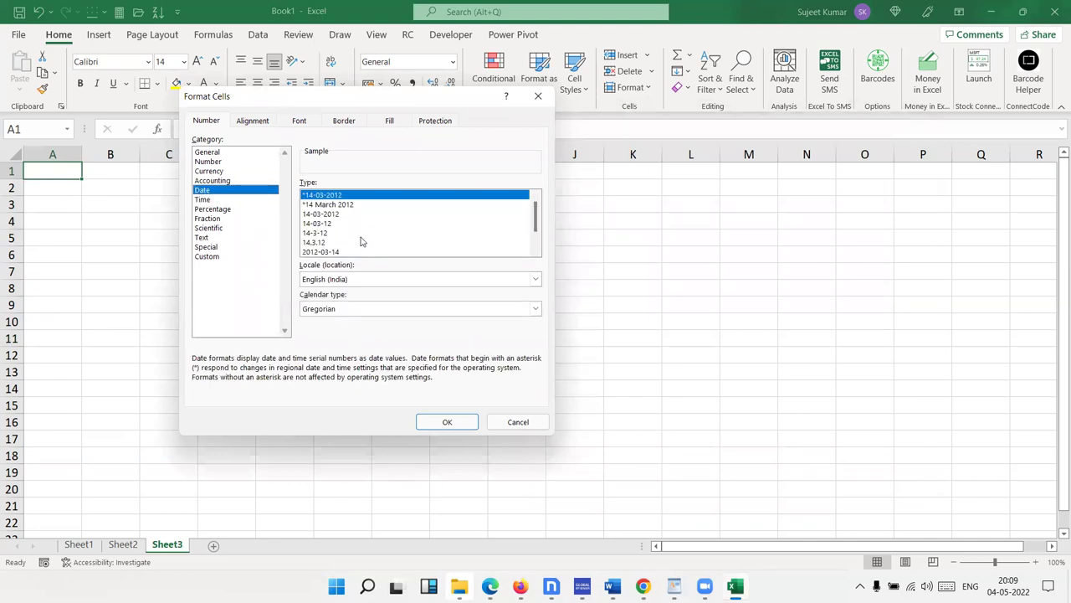
mouse_move(536, 213)
left_mouse_down()
mouse_move(538, 232)
mouse_move(536, 210)
left_mouse_up()
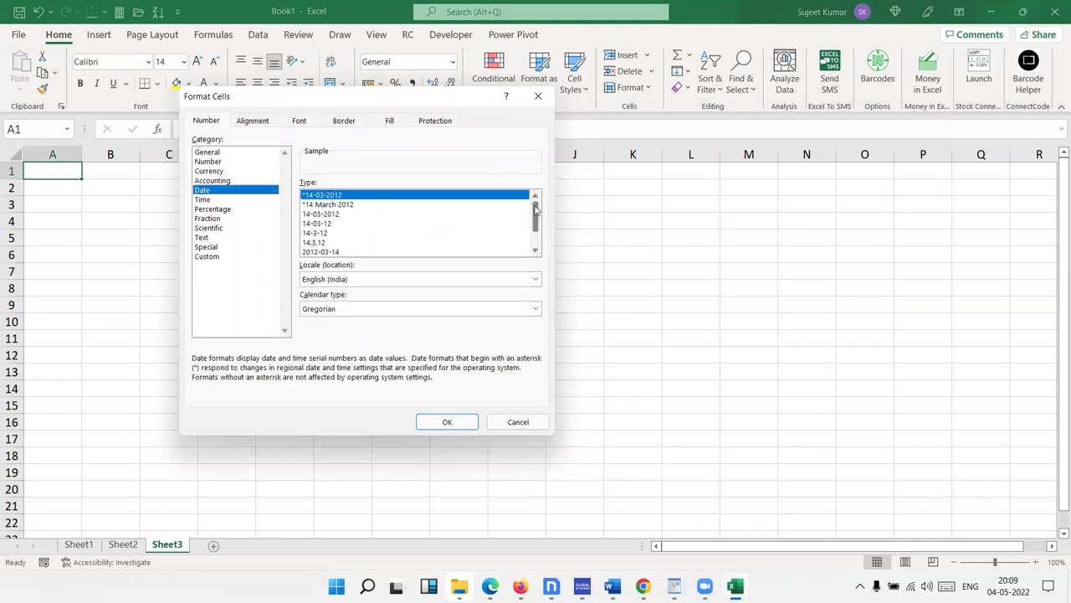
left_click(461, 283)
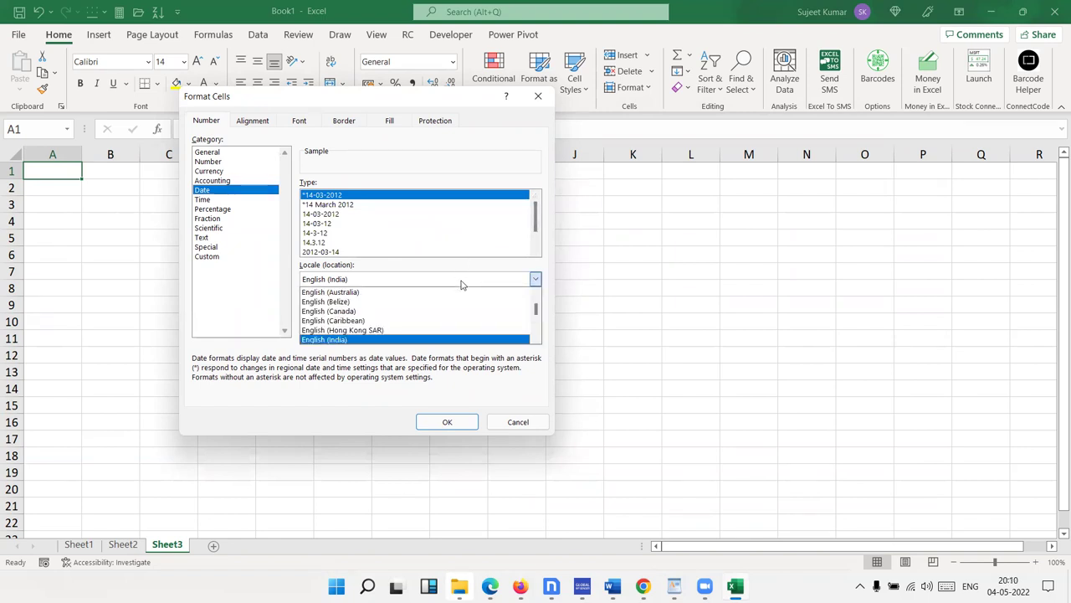
left_click(461, 285)
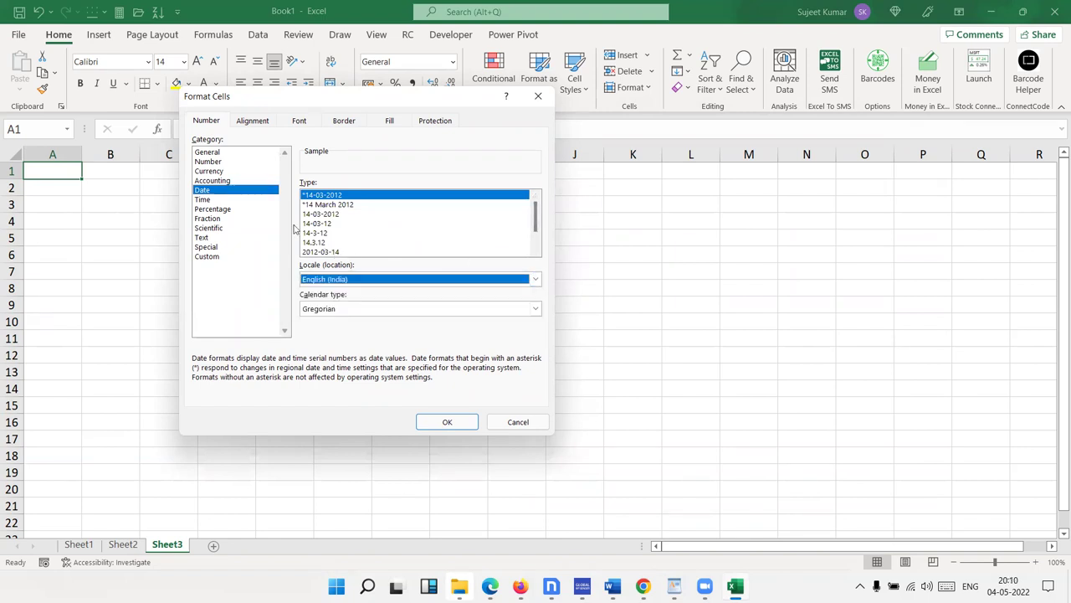
left_click(243, 201)
left_click(375, 281)
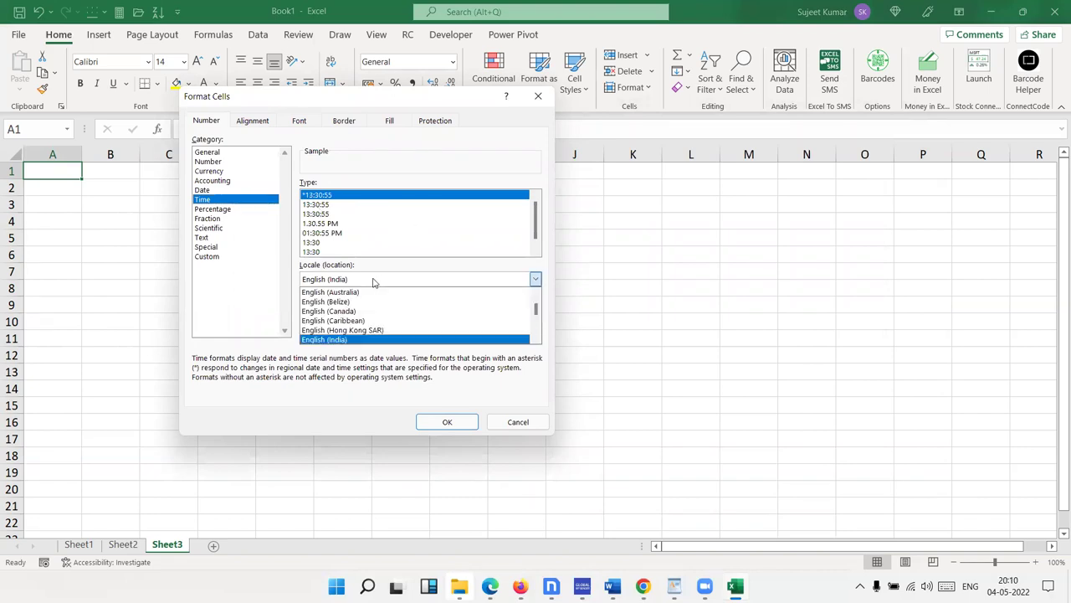
left_click(374, 282)
key("Escape")
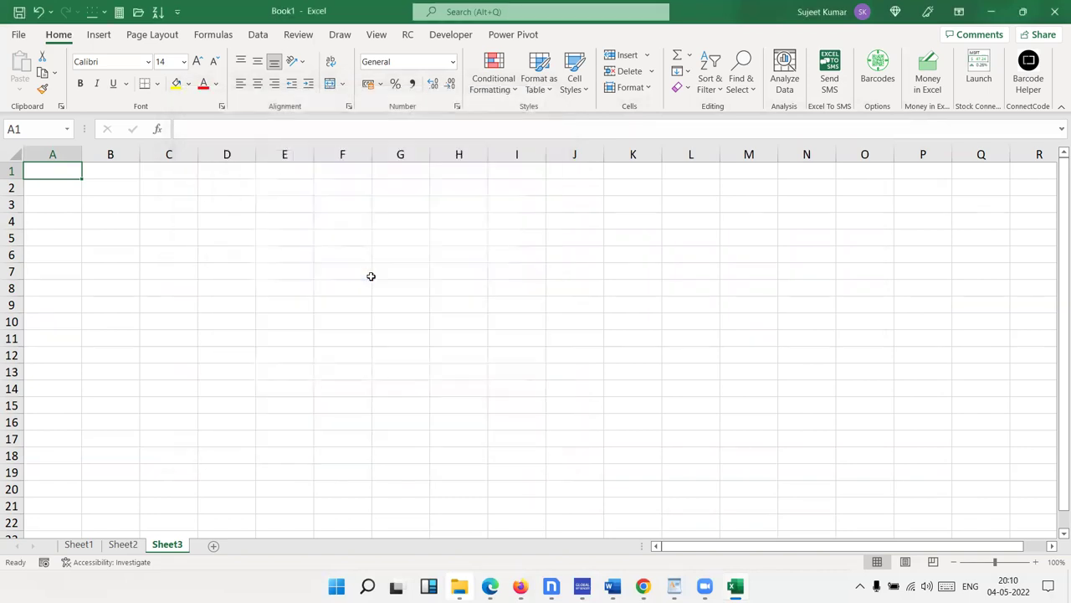
- Enter 45:20 in E5 and switch it to General format, revealing 1.888889
left_click(307, 232)
type("45:20")
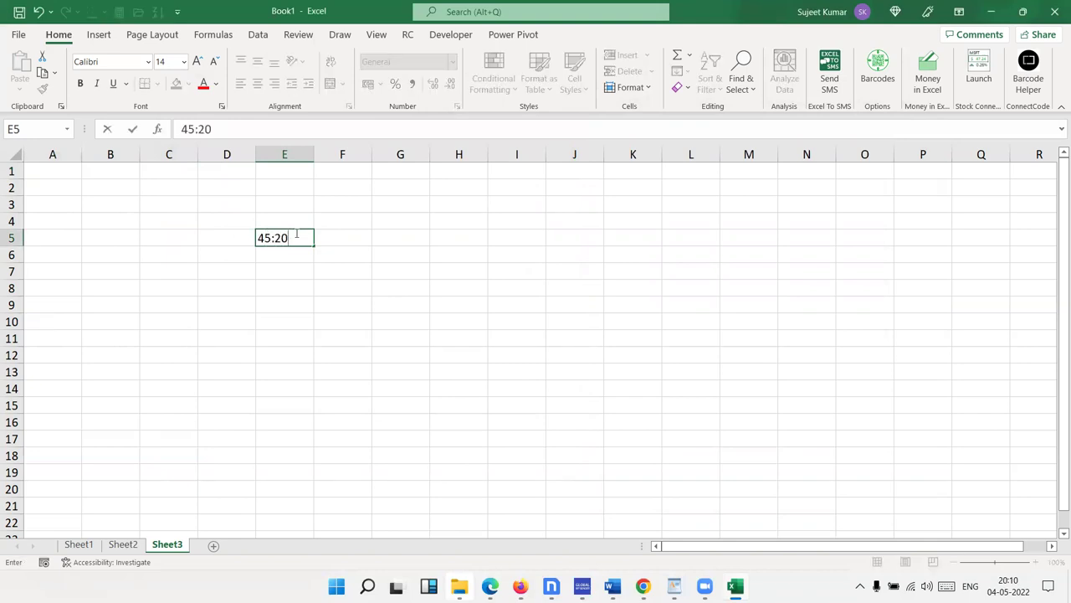
key("Return")
left_click(296, 235)
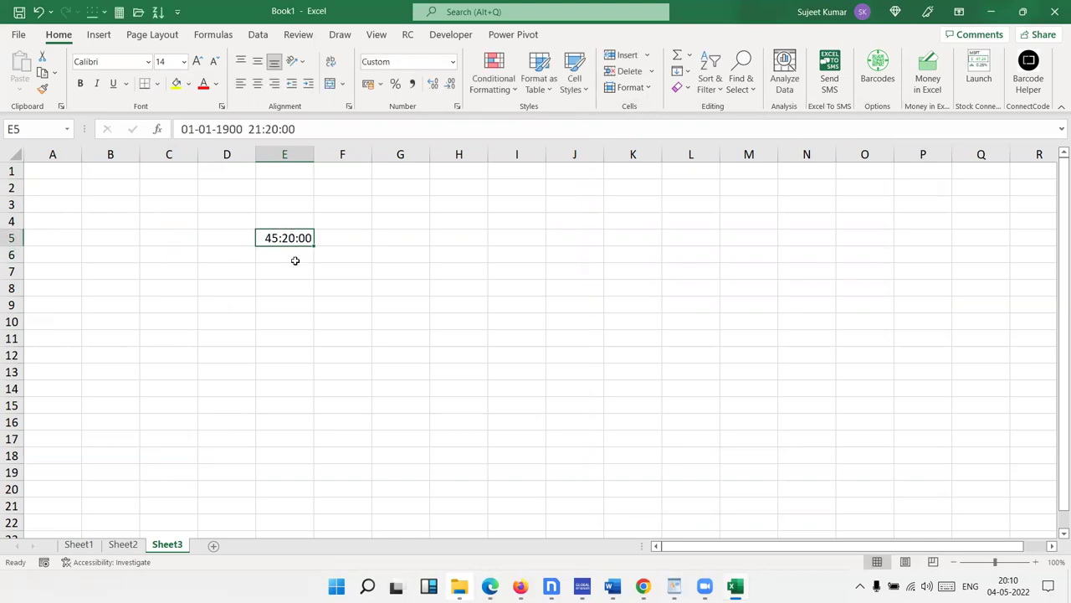
left_click(451, 65)
left_click(449, 87)
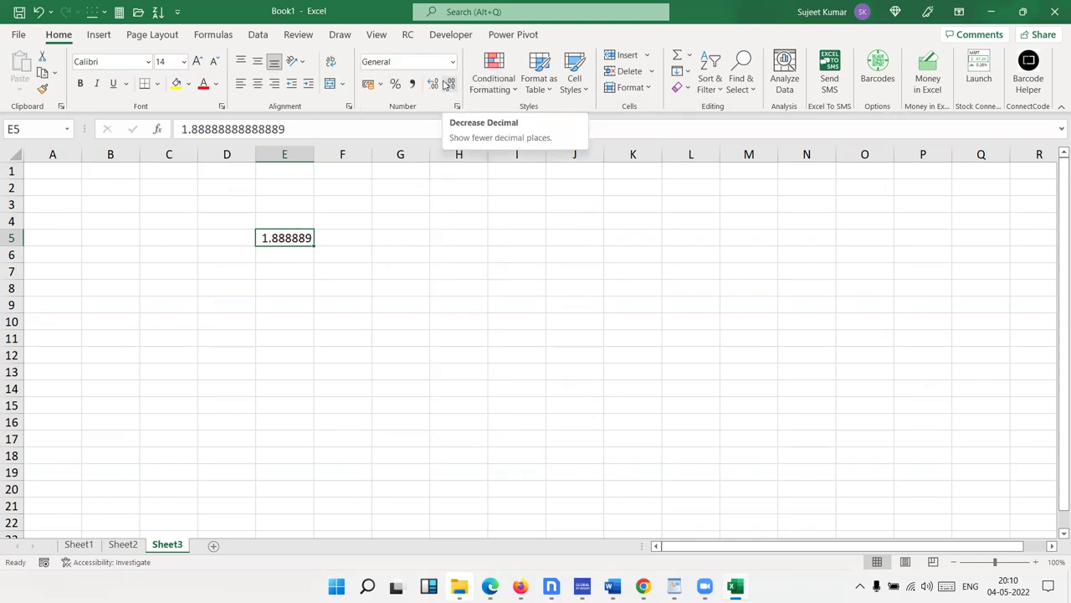
- Format E5 with the English (United States) elapsed-time type 37:30:55, showing 45:20:00
left_click(457, 106)
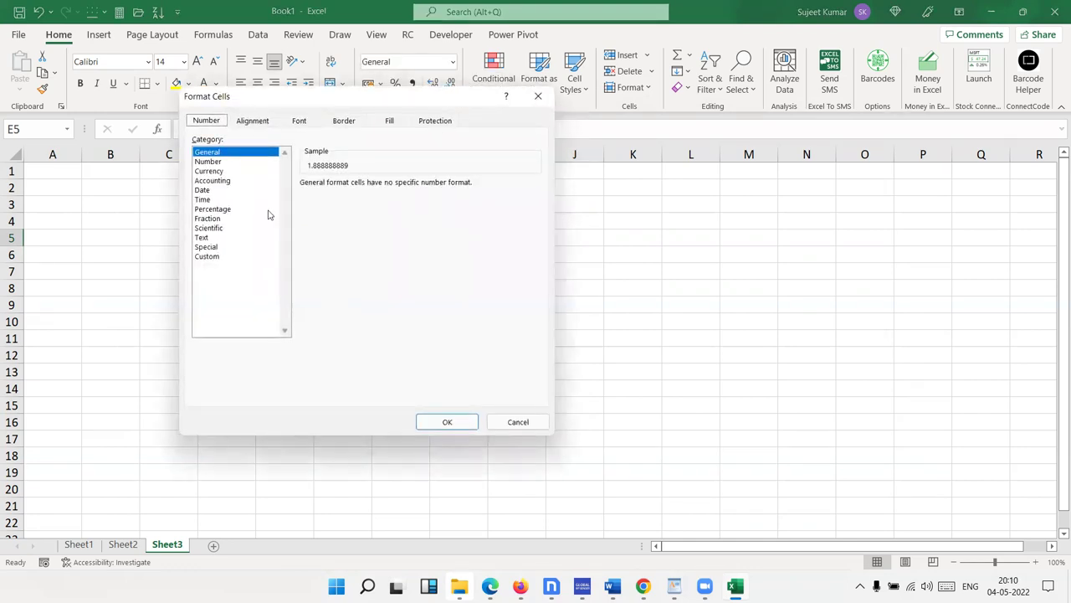
left_click(223, 201)
left_click_drag(339, 97, 644, 96)
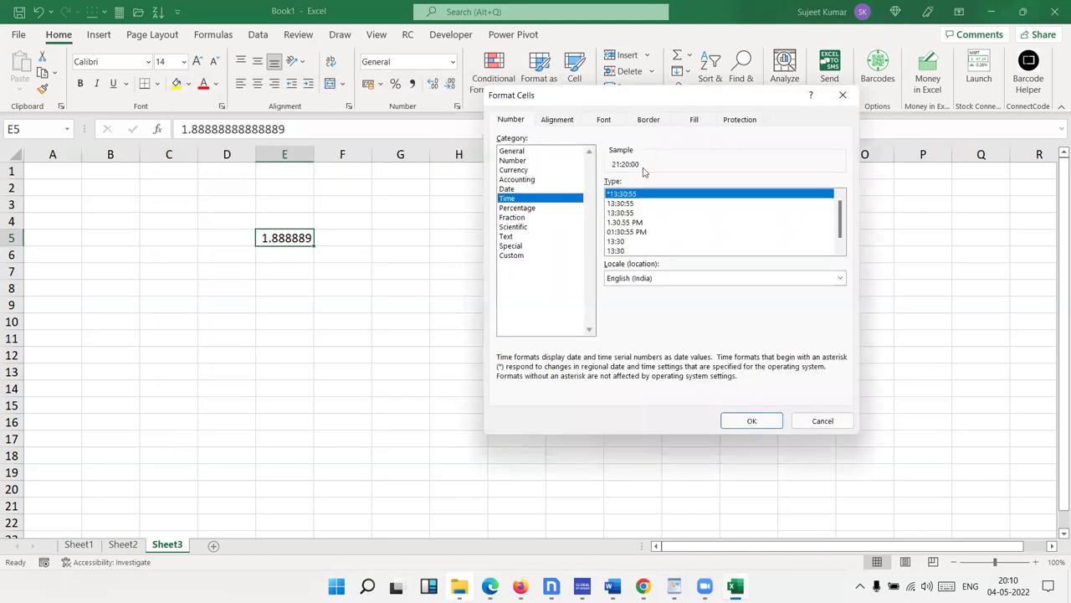
left_click(620, 242)
left_click(617, 251)
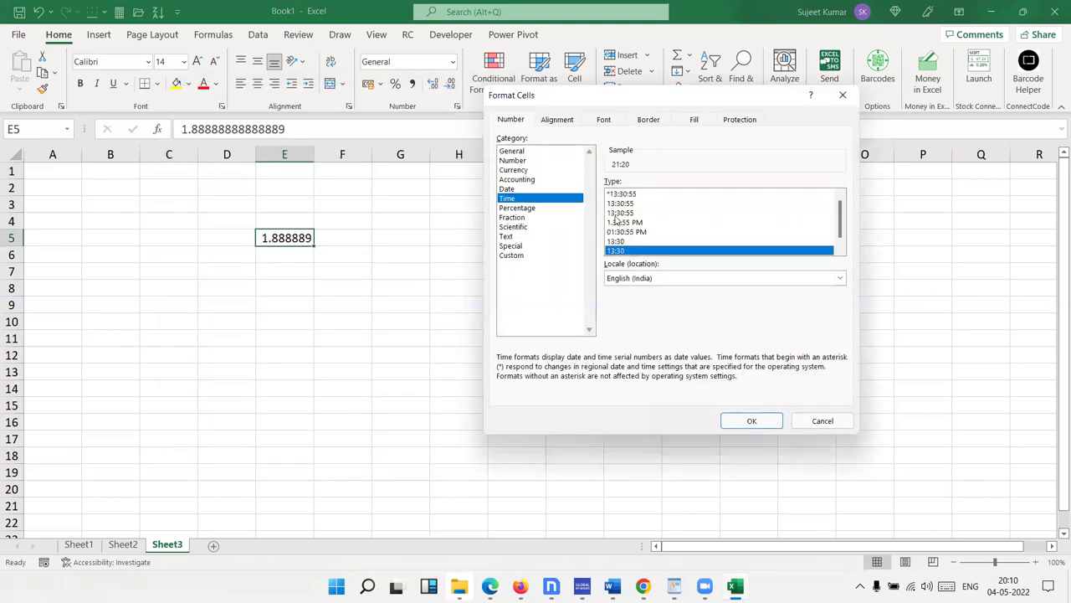
left_click(615, 214)
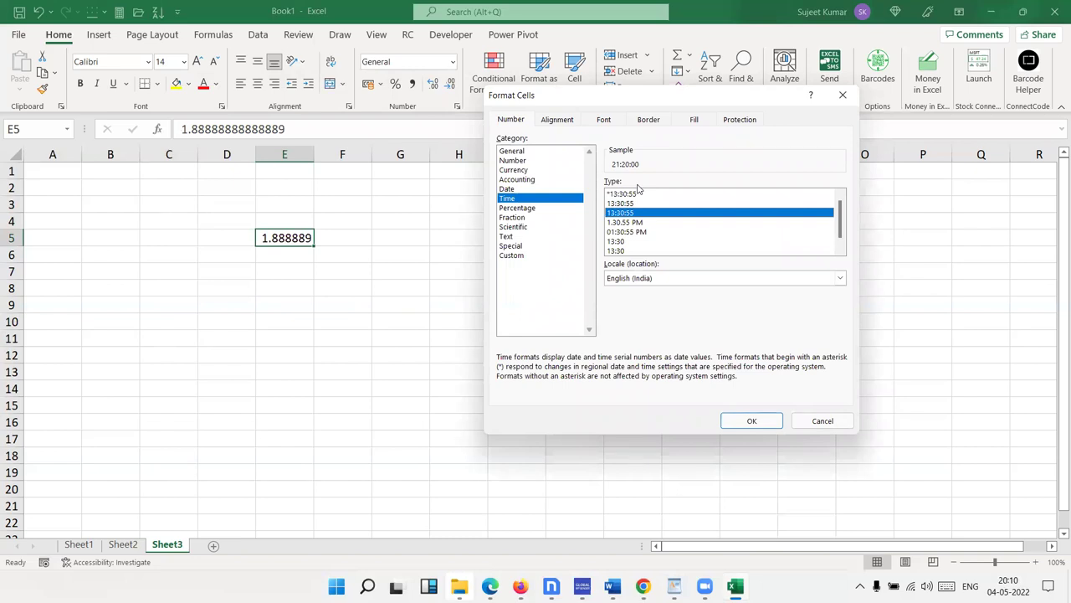
left_click(702, 278)
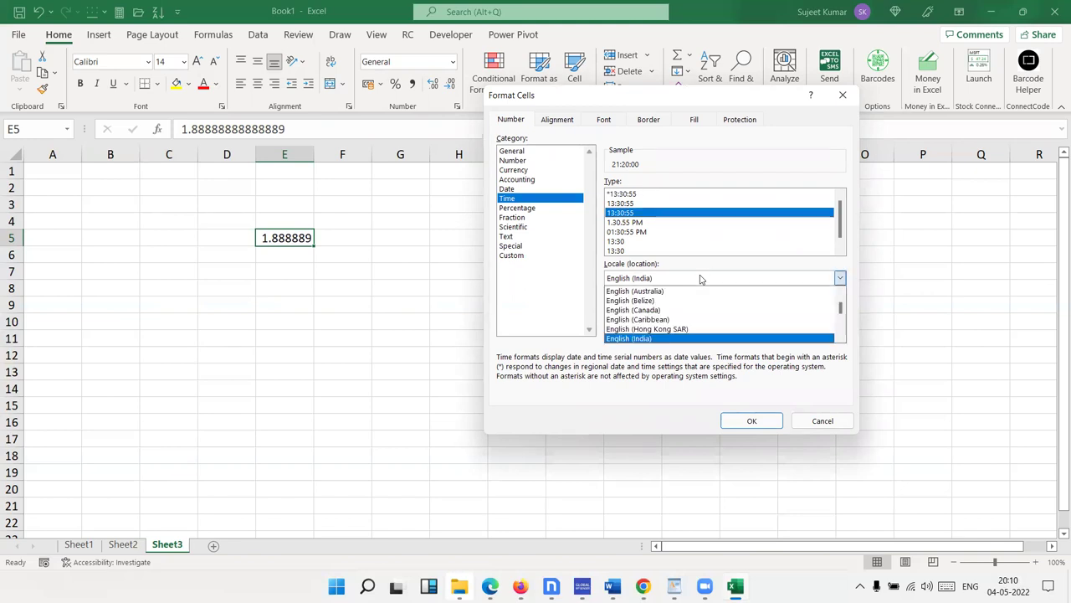
key("Down")
key("Down")
key("Down")
key("Down")
key("Down")
key("Down")
key("Down")
key("Down")
key("Down")
key("Down")
key("Down")
key("Down")
key("Return")
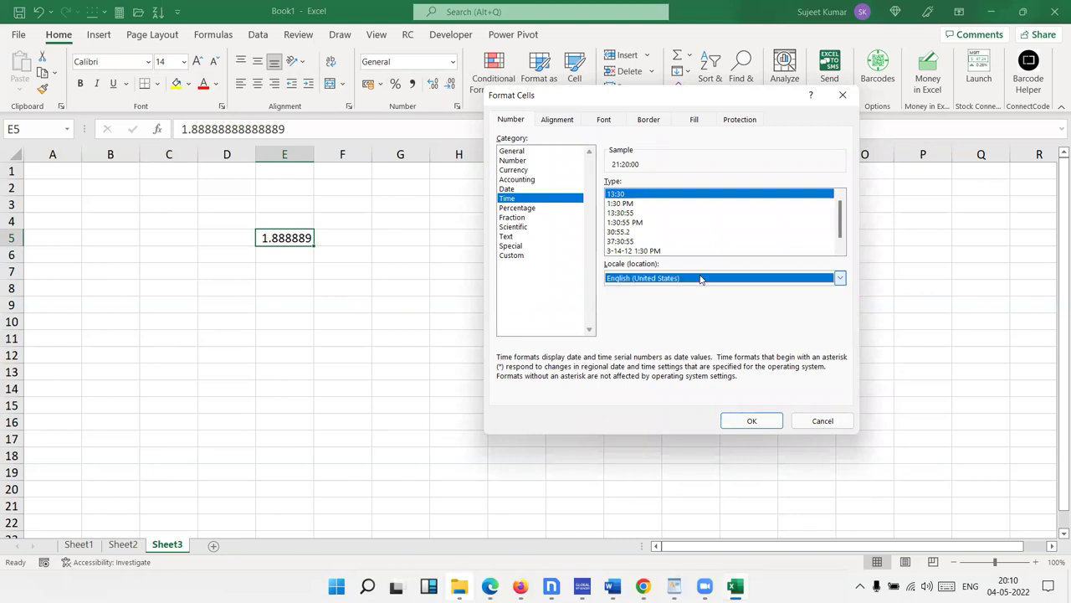
left_click(641, 242)
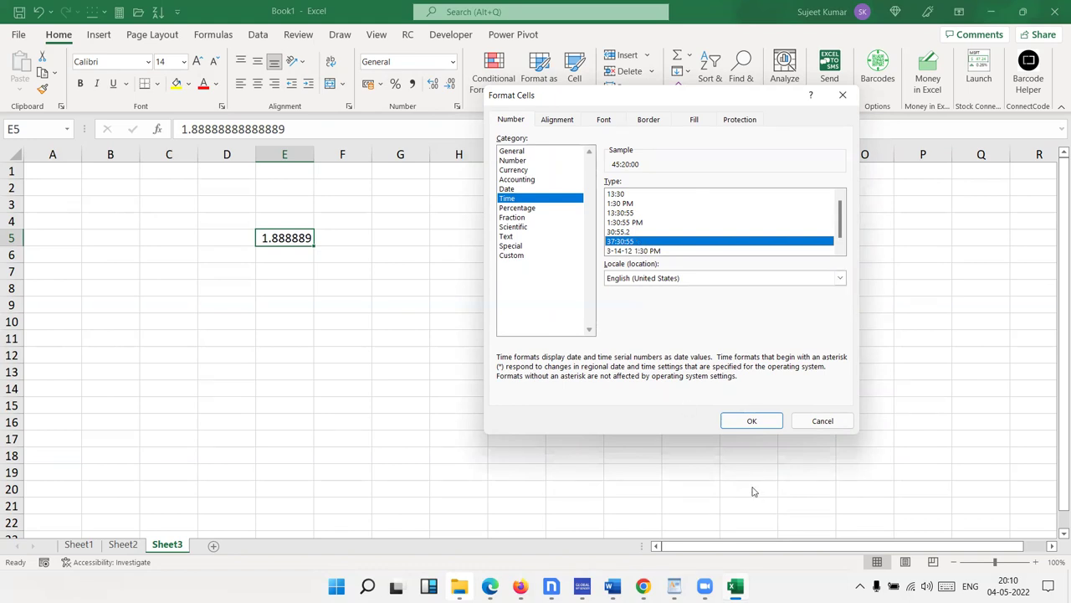
left_click(757, 420)
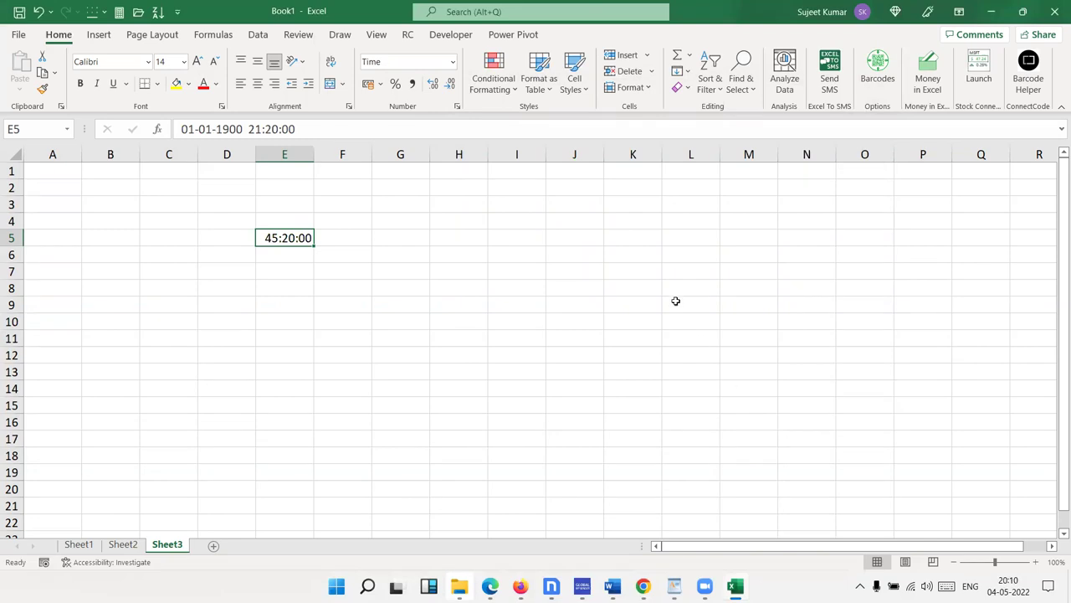
- Preview Percentage and Fraction formats for E5 without applying, then select H5
left_click(457, 107)
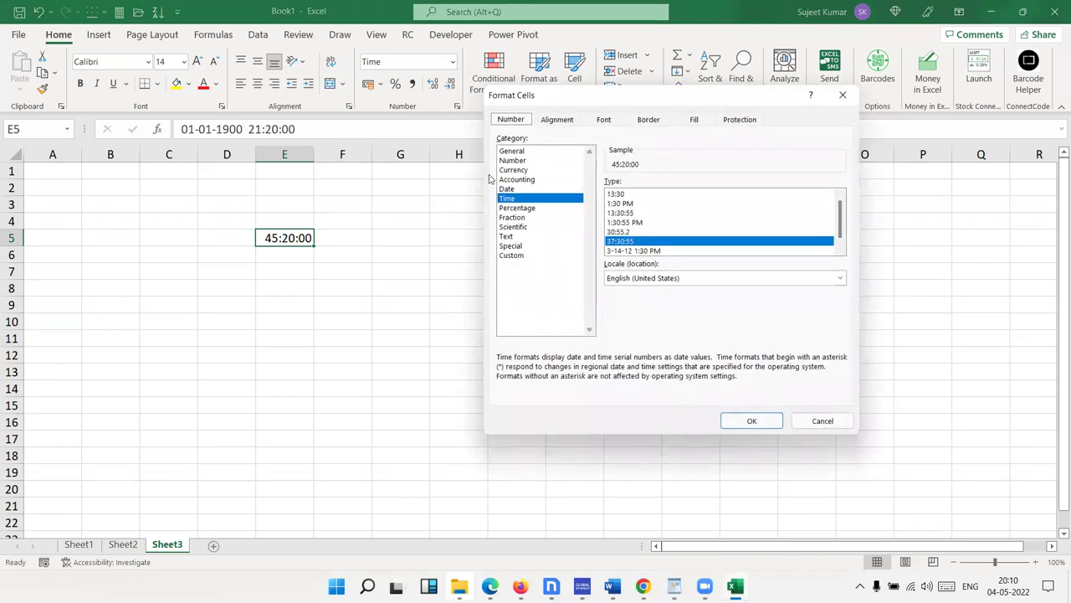
left_click(510, 207)
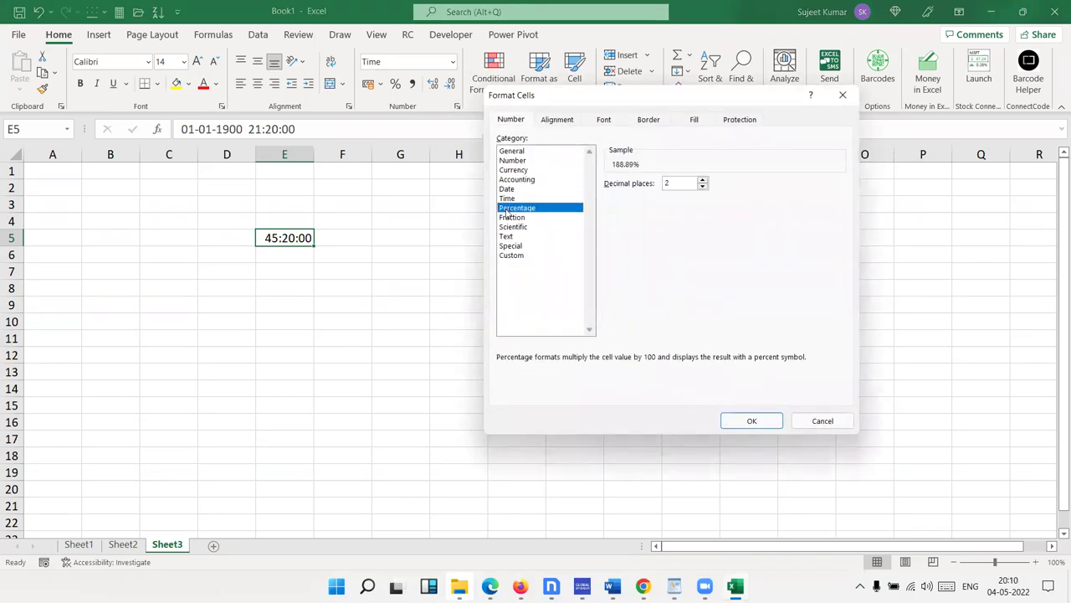
left_click(508, 218)
key("Escape")
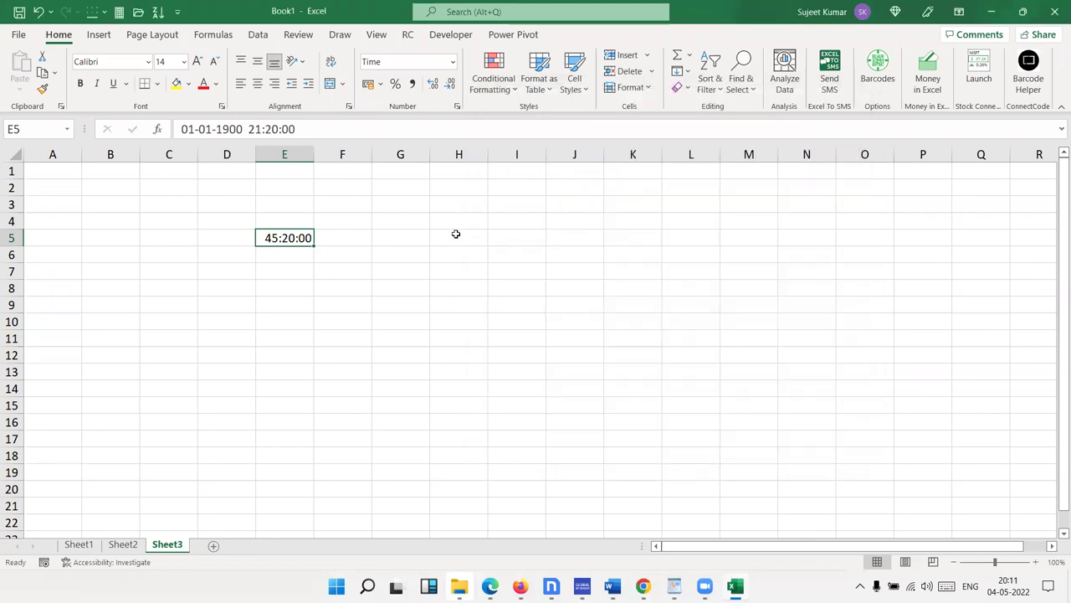
left_click(455, 231)
- Enter 2.5 in H5 and format it as Fraction 'As halves (1/2)', showing 2 1/2
type("2.5")
key("Return")
left_click(467, 234)
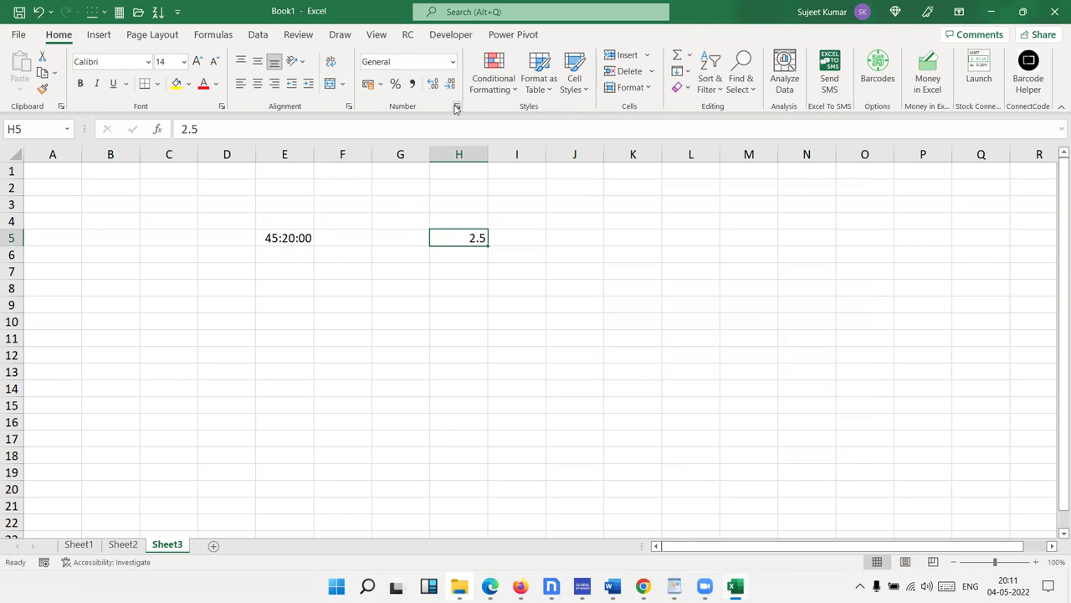
left_click(457, 106)
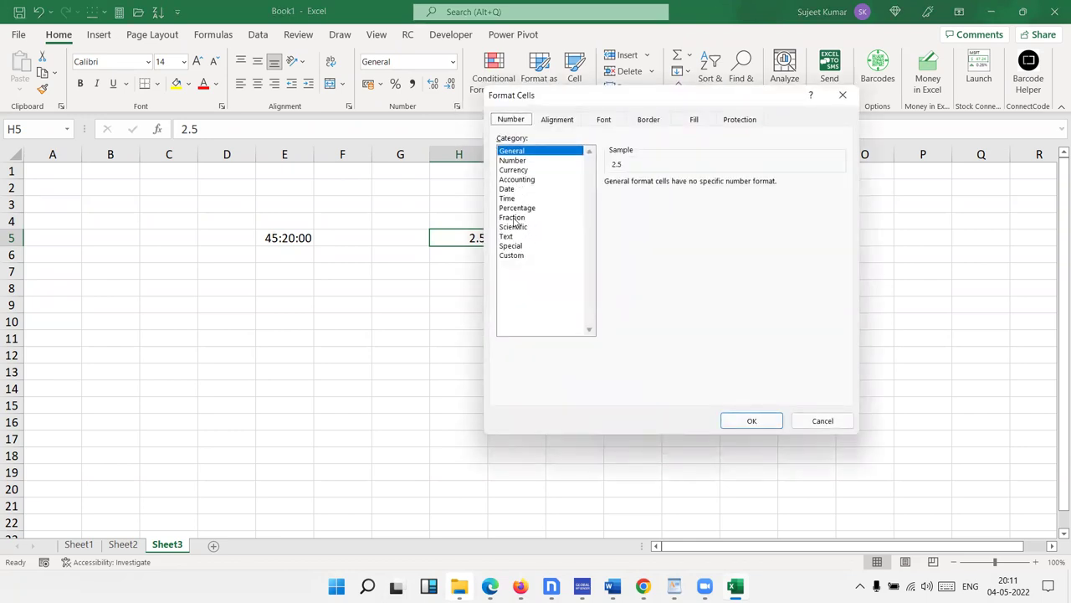
left_click(516, 218)
left_click(634, 223)
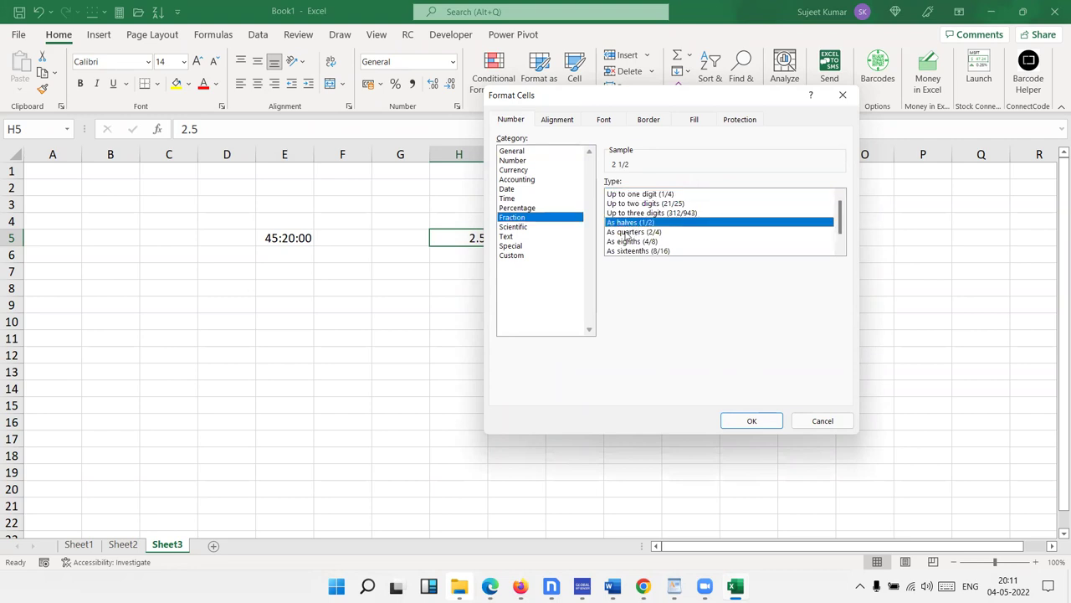
left_click(752, 421)
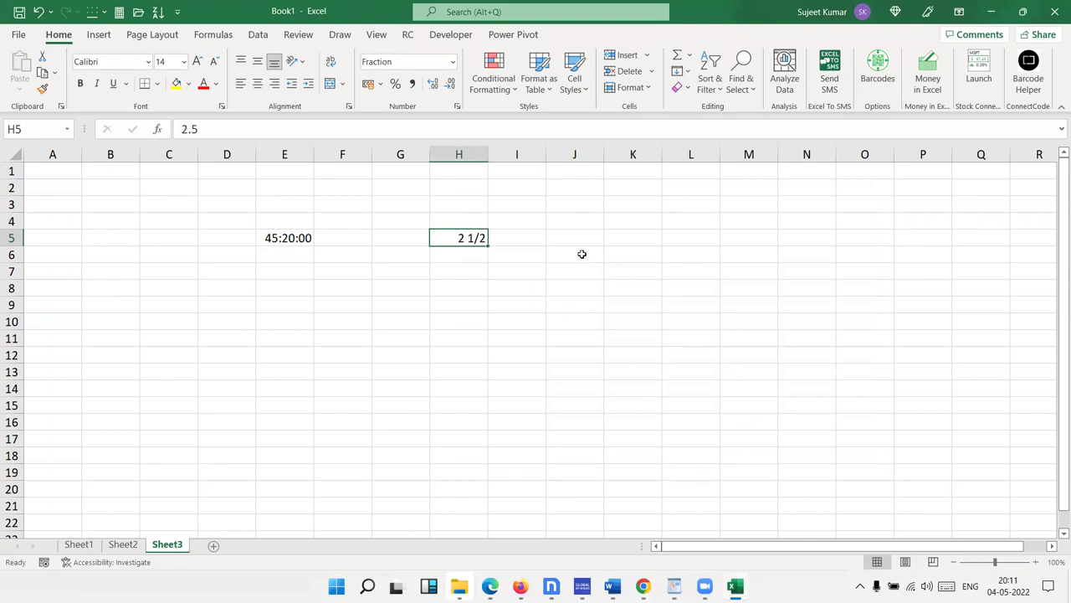
- Preview the Scientific and Text formats for H10, then close without applying
left_click(479, 316)
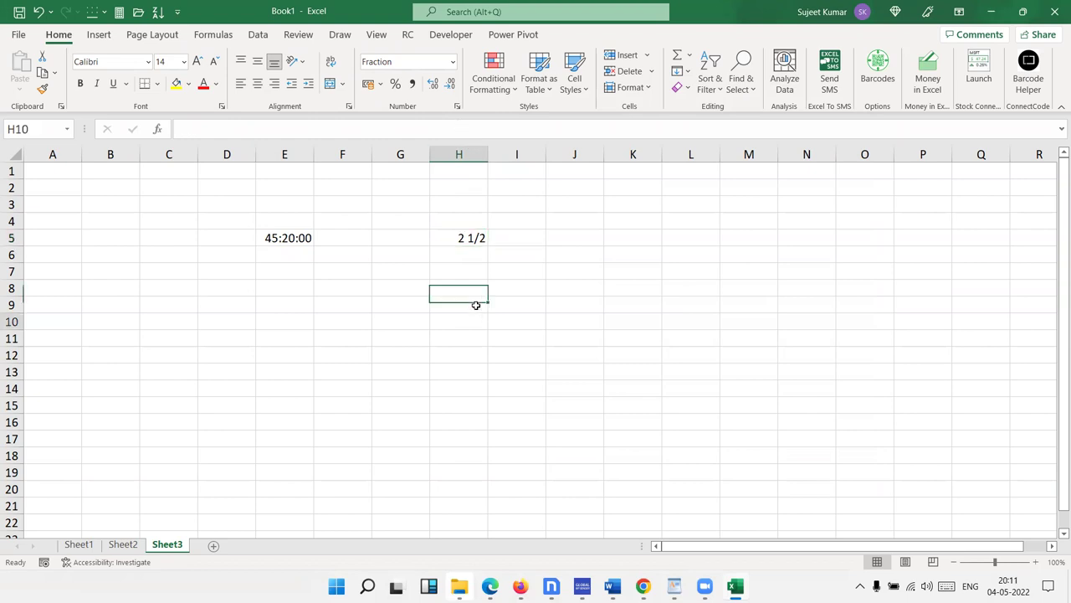
left_click(458, 106)
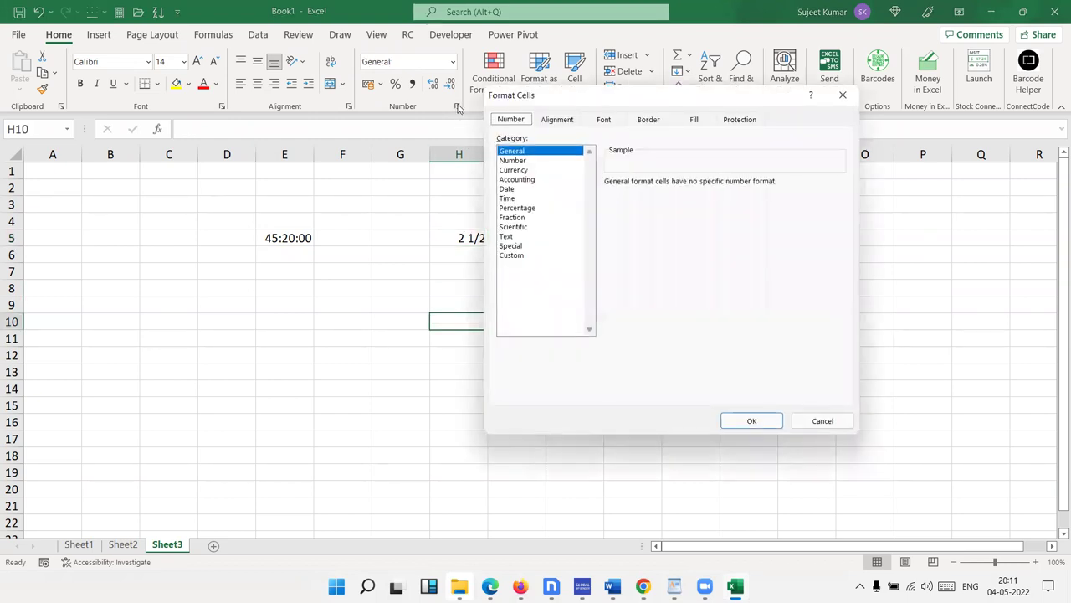
left_click(513, 227)
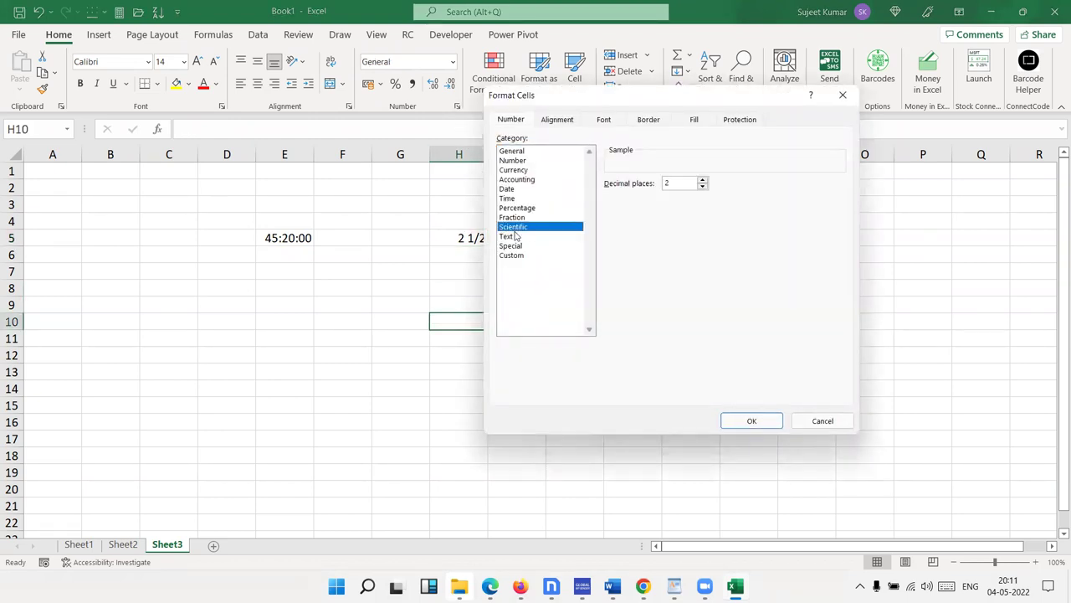
left_click(507, 236)
key("Return")
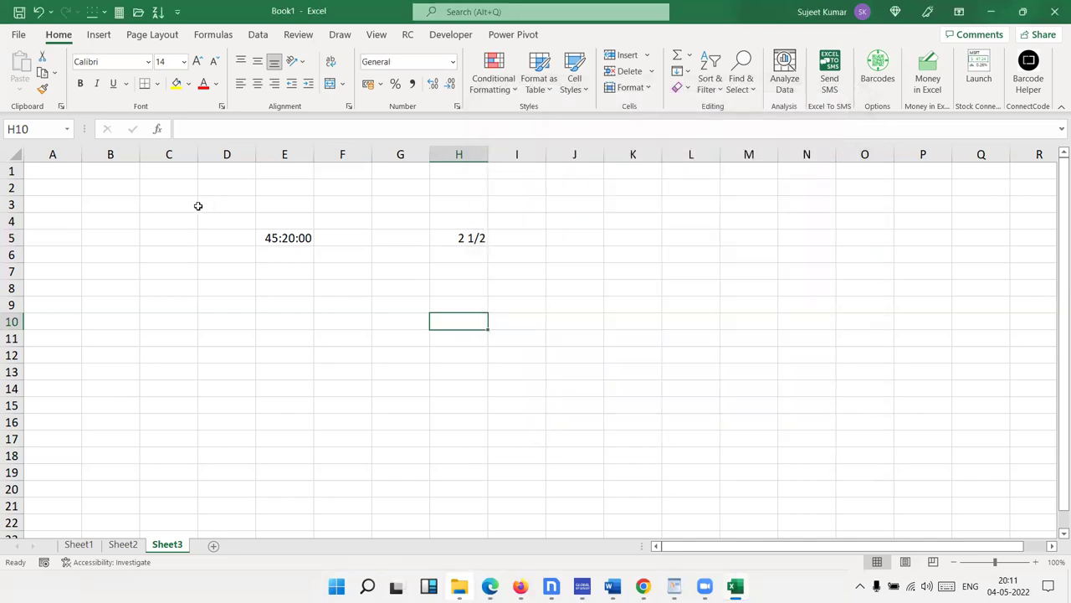
- Clear the earlier examples and type the heading 'Chq No\' in A1
mouse_move(192, 210)
left_mouse_down()
mouse_move(687, 353)
mouse_move(757, 355)
left_mouse_up()
key("Delete")
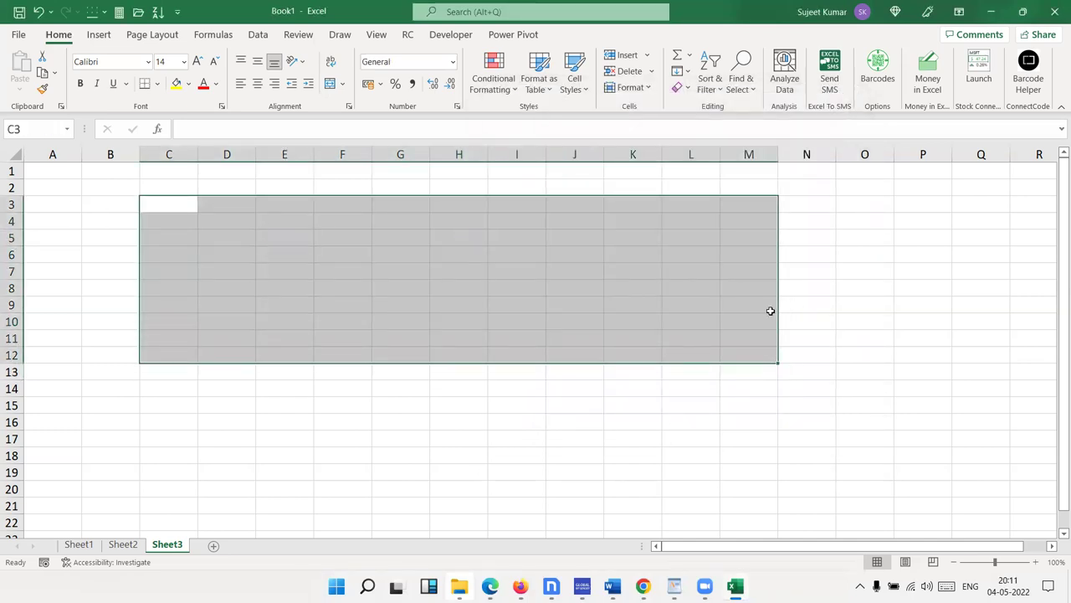
key("Left")
key("Up")
key("Up")
key("Left")
type("Chq No\\")
key("Return")
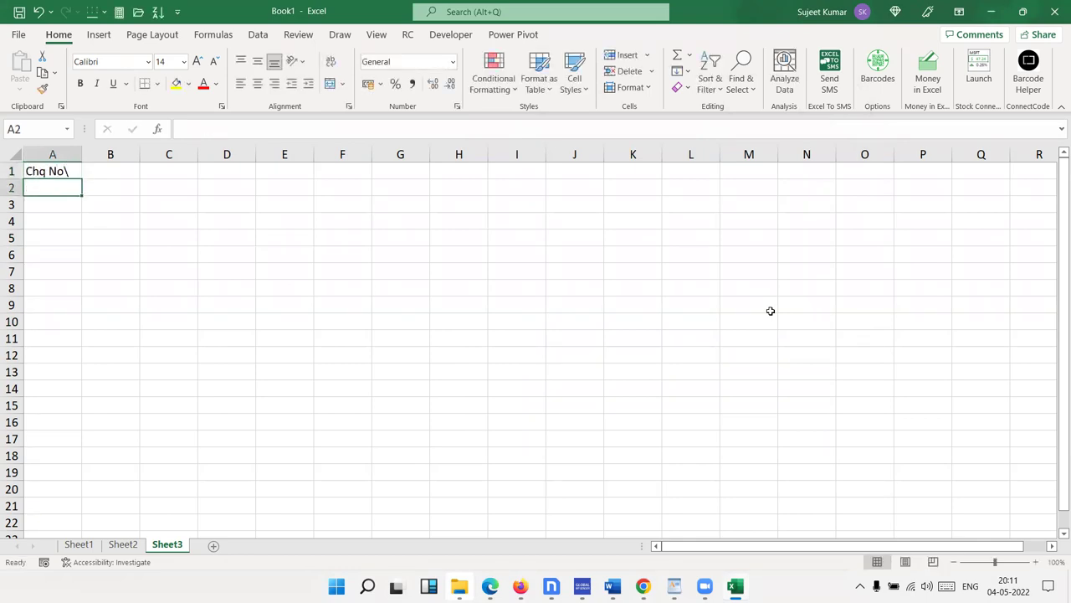
- Test leading-zero entries in column A (0013565, '001234, '0215), then undo them
type("0013565")
key("Return")
key("Up")
key("Delete")
type("'001234")
key("Return")
key("Up")
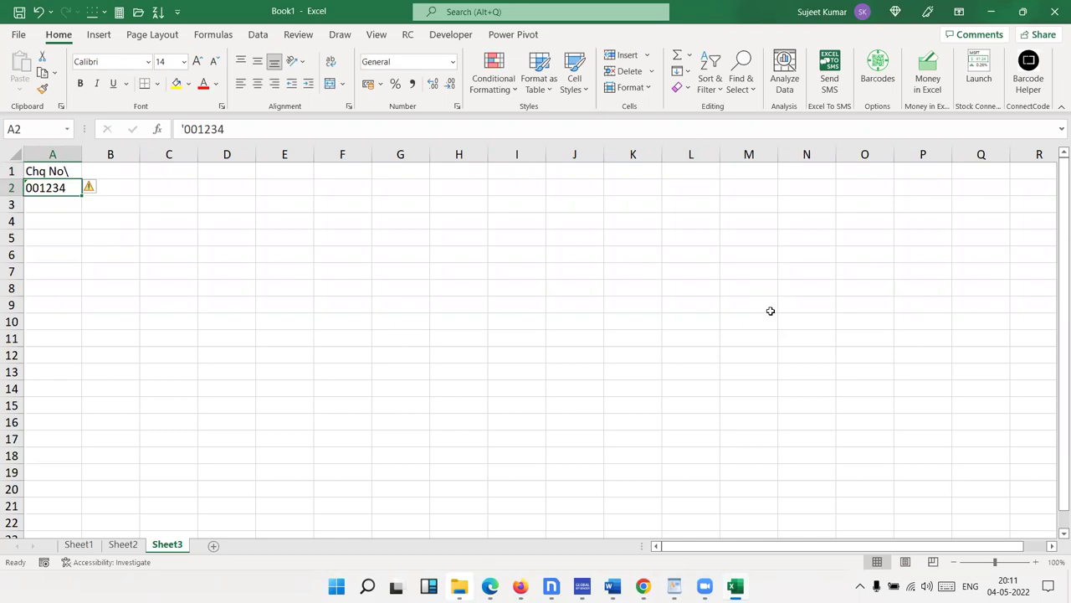
key("Down")
key("Down")
key("Down")
key("Down")
key("Up")
key("Up")
key("Up")
type("'")
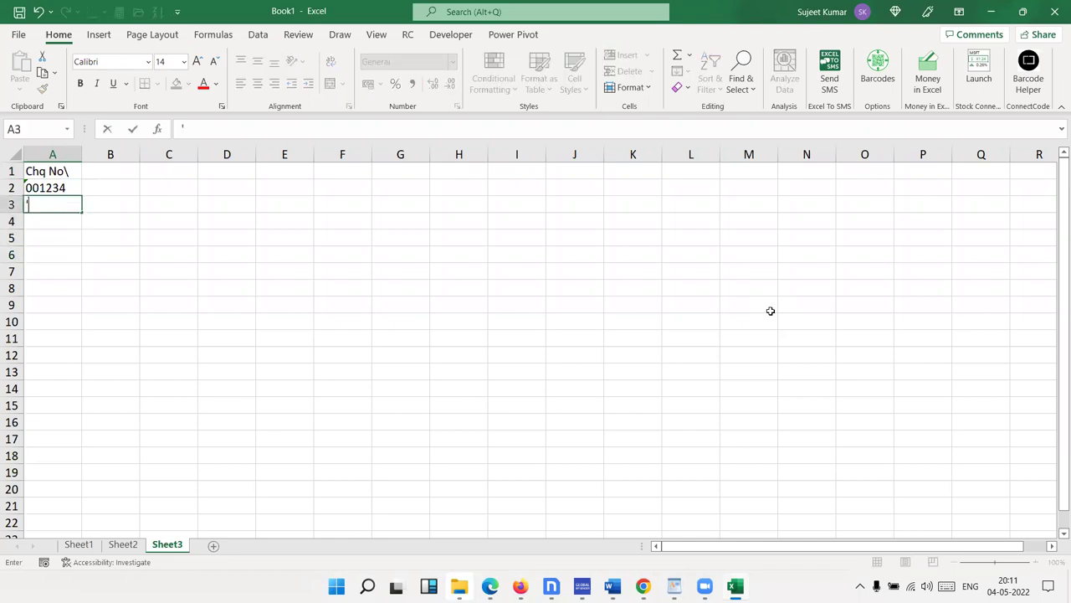
type("0215")
key("Escape")
key("ctrl+z")
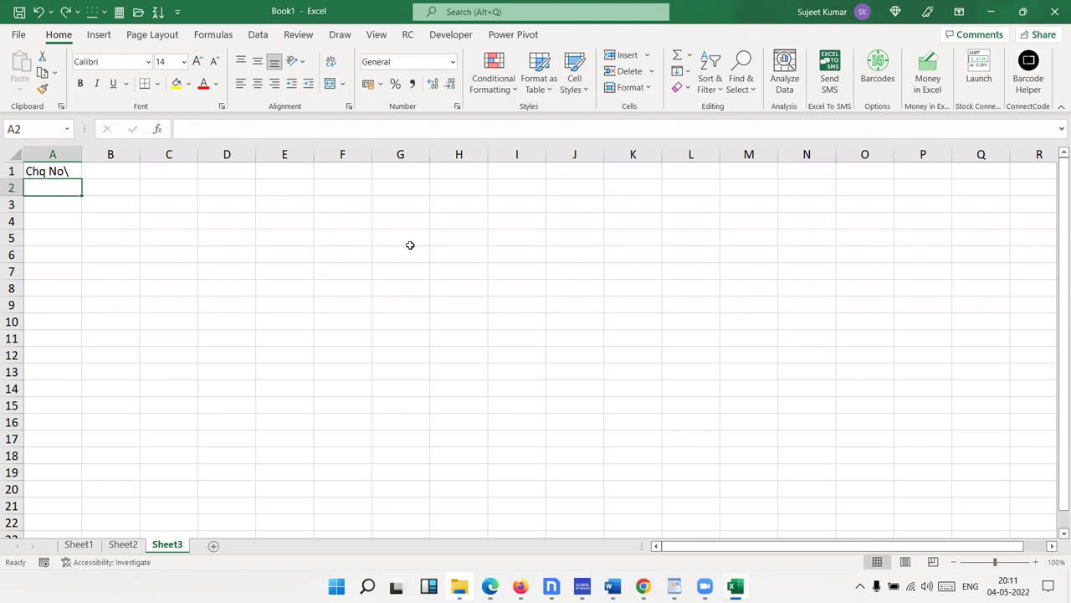
- Select column A and bring up the Custom number format codes
left_click(73, 155)
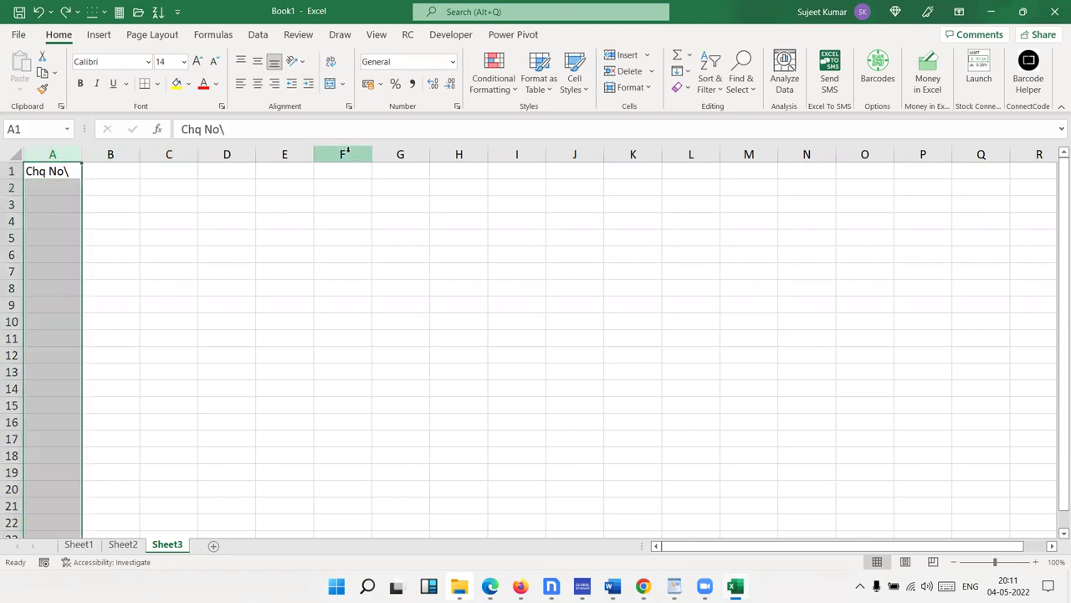
left_click(457, 106)
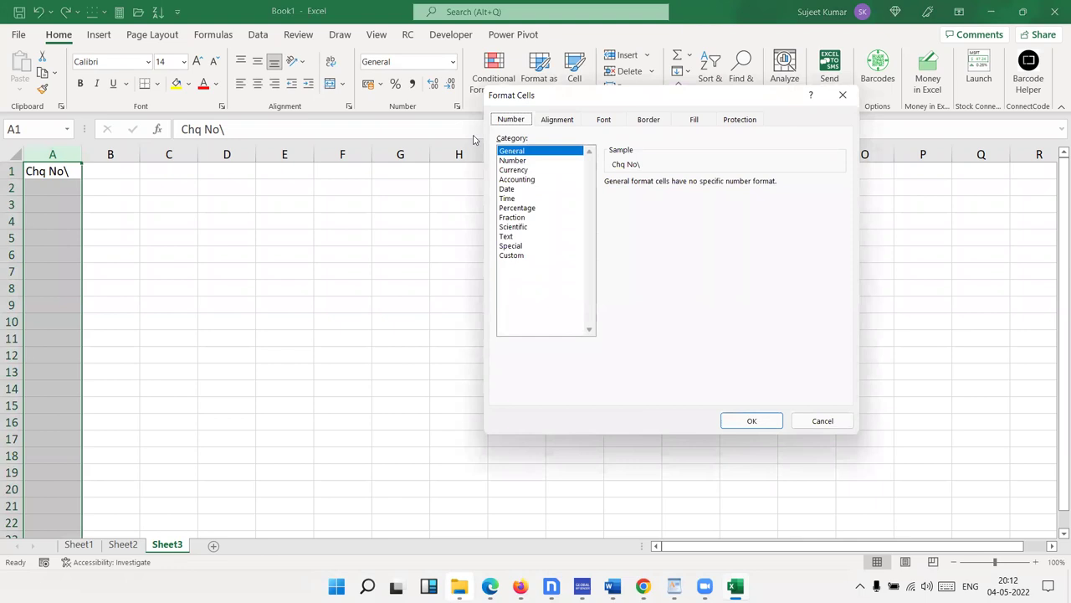
left_click(523, 256)
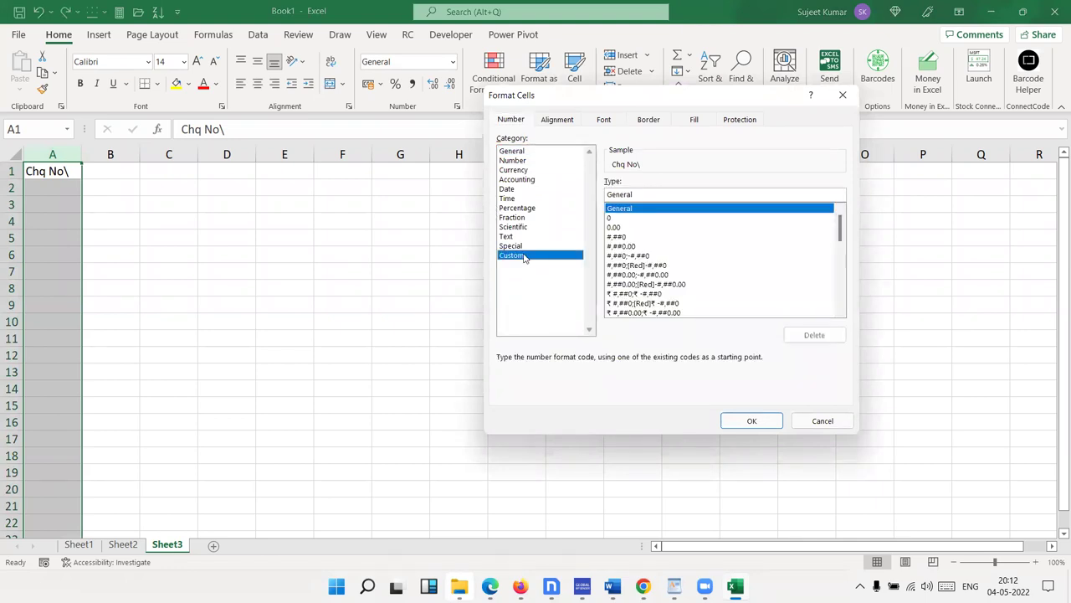
- Format column A as Text and enter the cheque number 001236 in A2
left_click(530, 237)
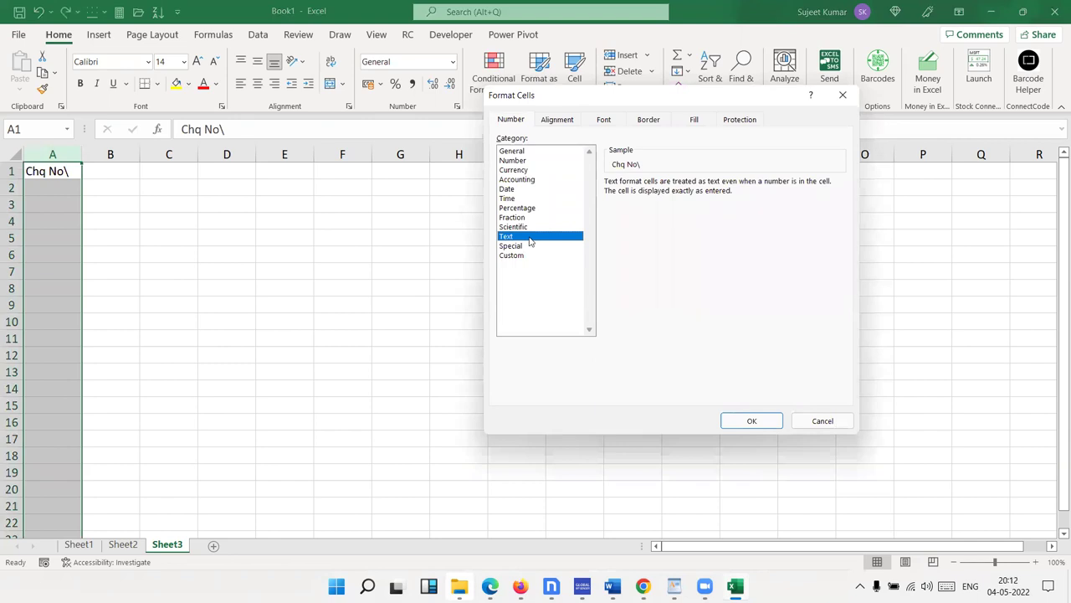
left_click(757, 421)
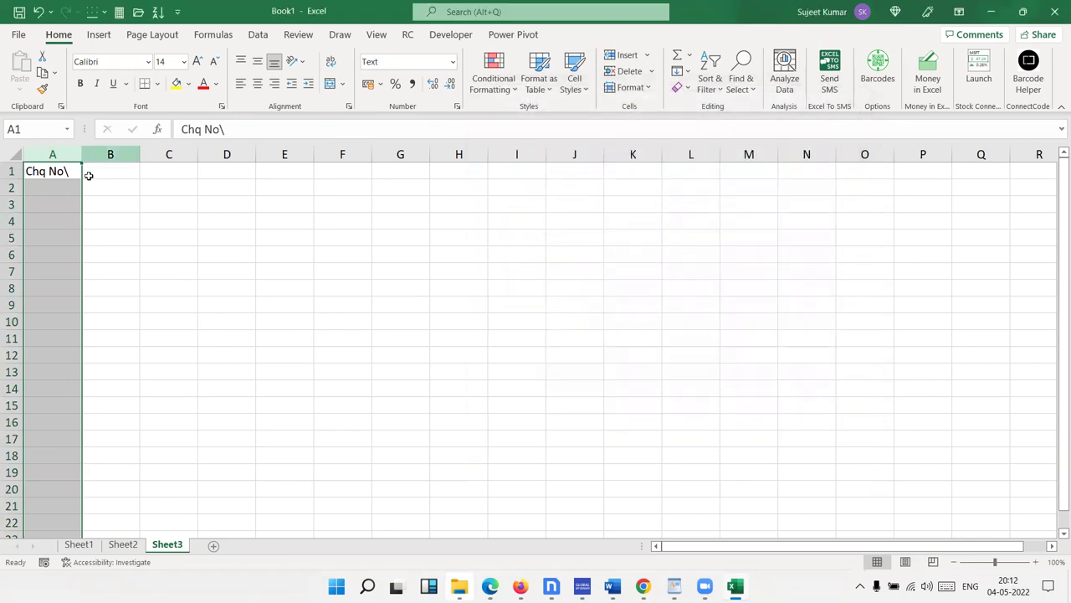
left_click(67, 189)
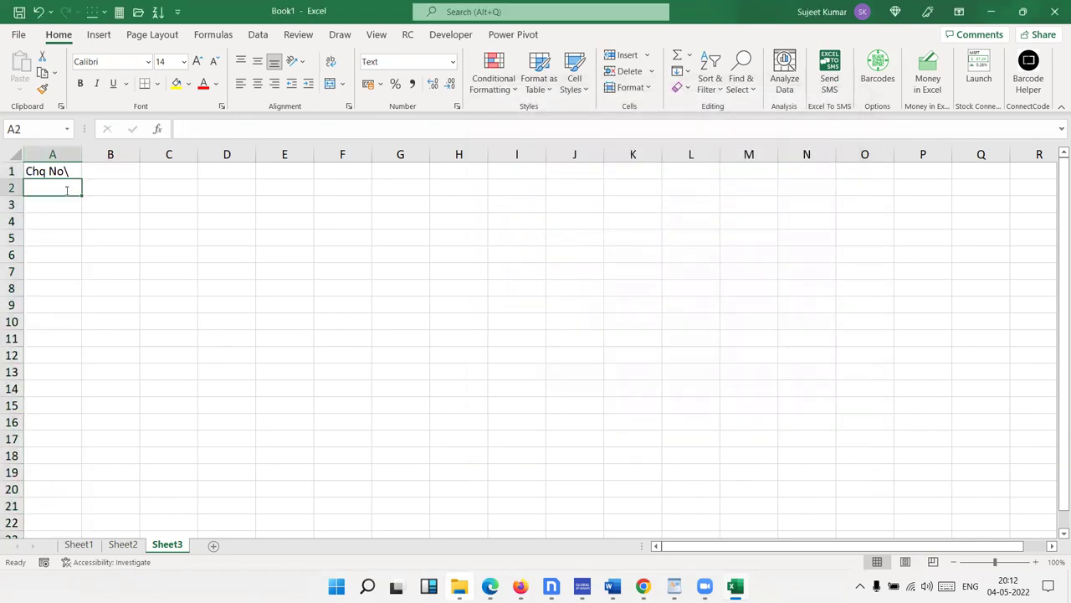
type("0012365")
key("Return")
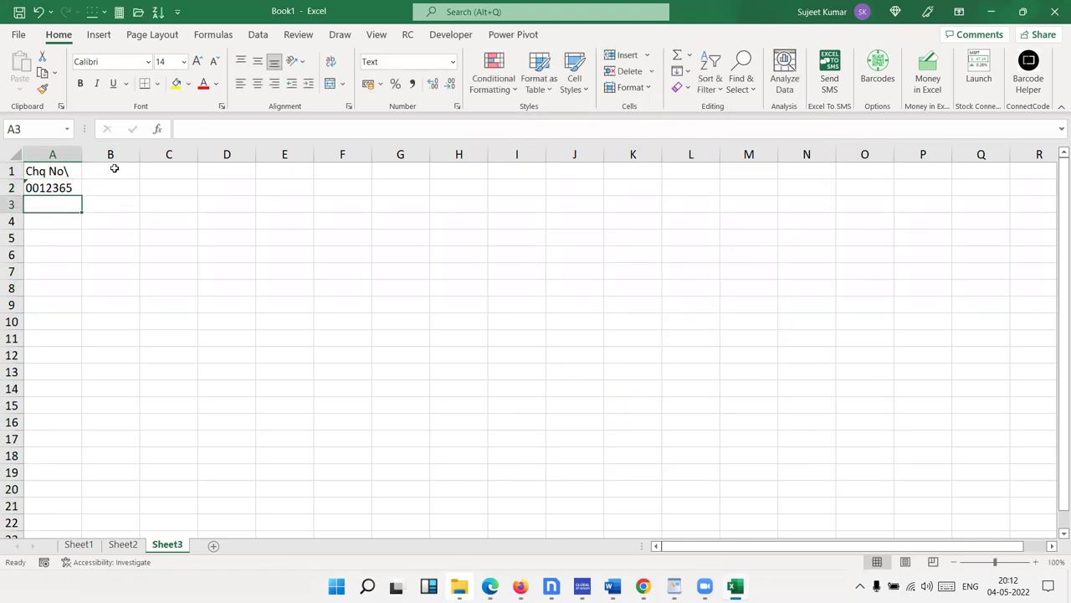
double_click(84, 183)
double_click(76, 181)
key("BackSpace")
key("Return")
- Enter cheque numbers 007425, 003684 and 12365 in A3:A5
type("00742")
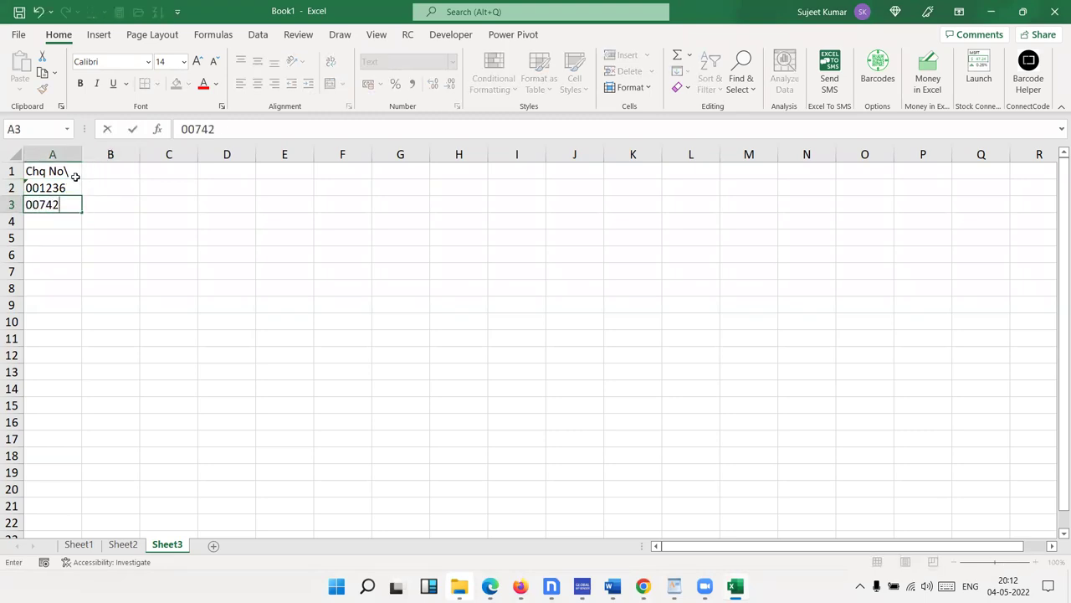
type("5")
key("Return")
type("00")
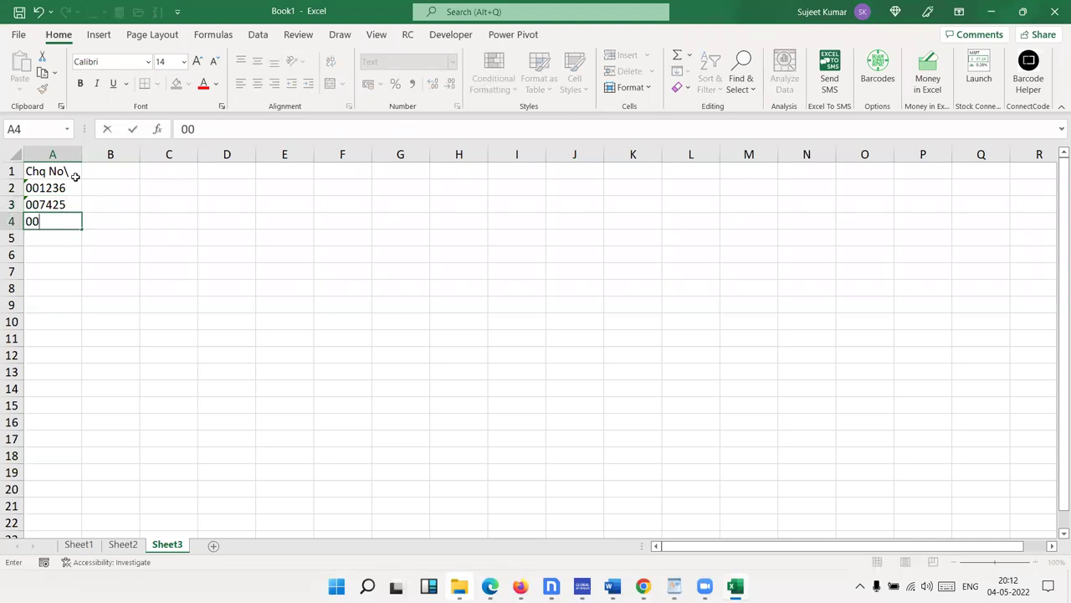
type("3684")
key("Return")
type("12365")
key("Return")
- Enter =SUM(A1:A5 in A6, where the text format keeps it as uncalculated text
key("Up")
key("Down")
type("=su")
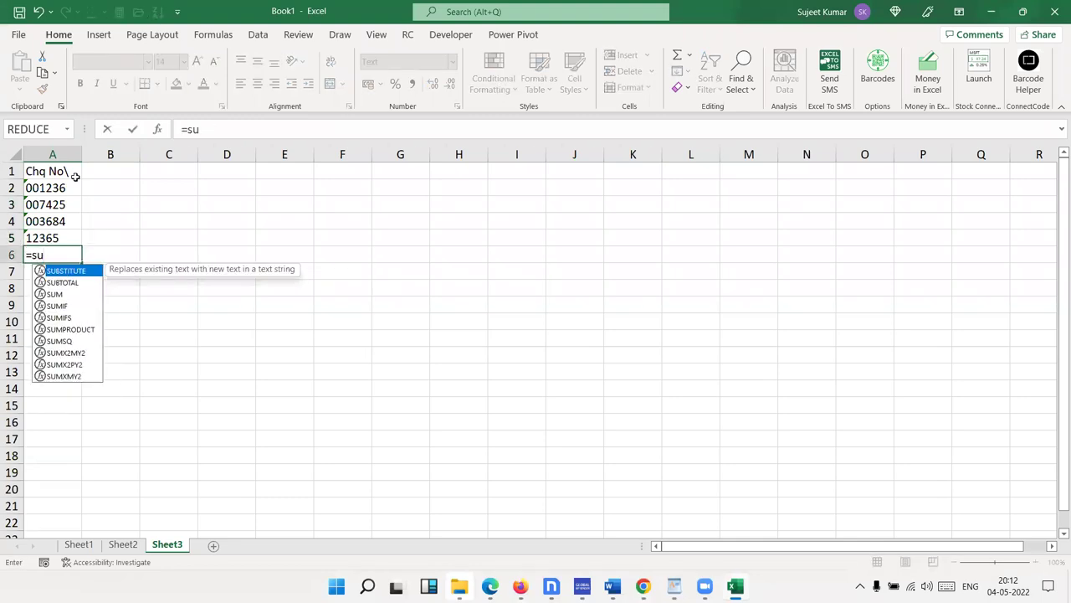
key("Down")
key("Down")
key("Down")
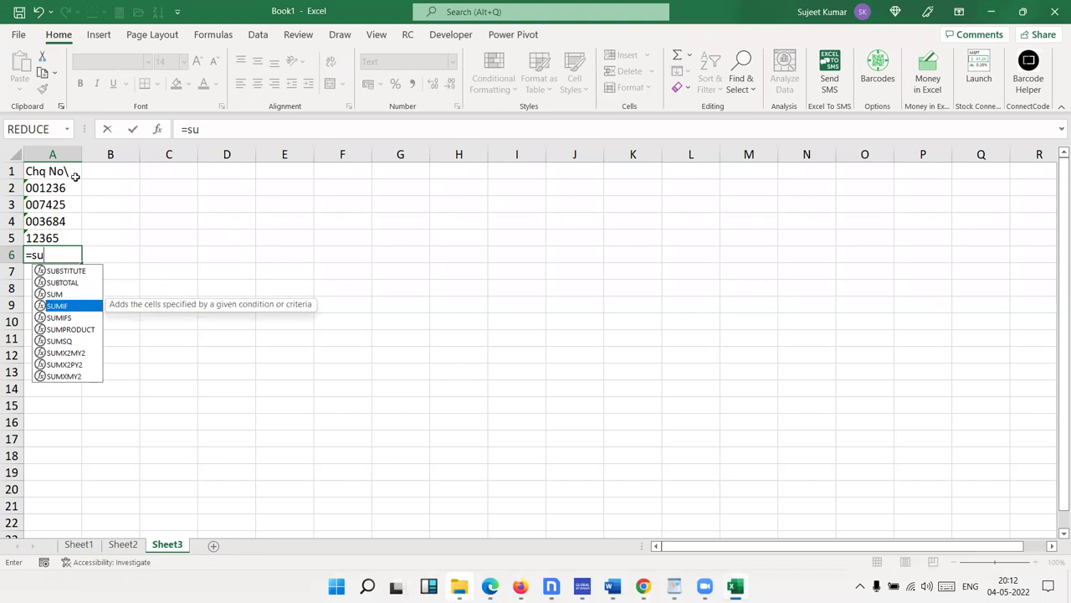
key("Up")
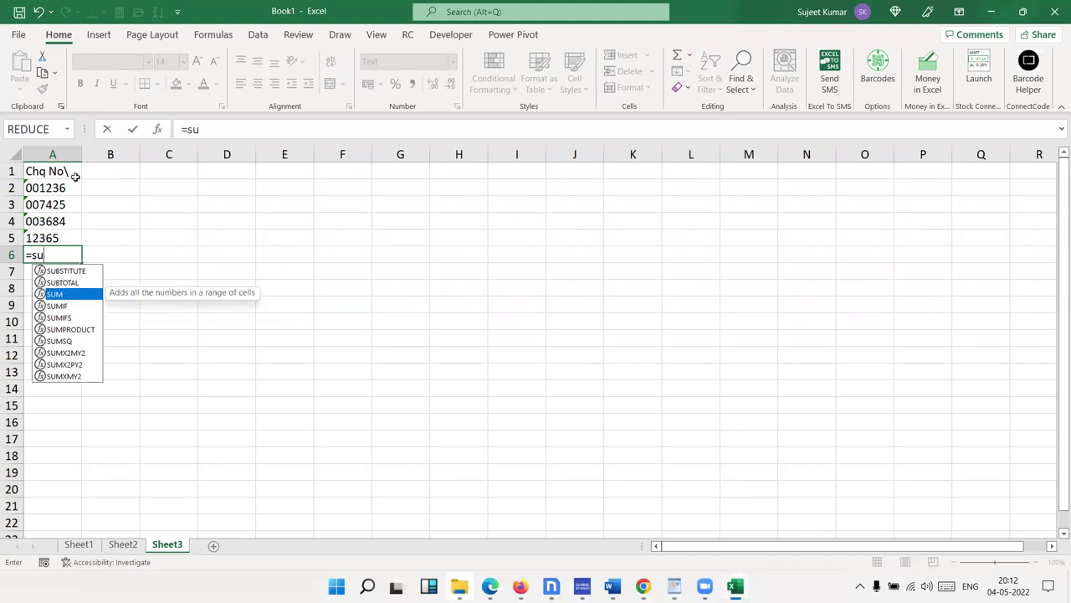
key("Tab")
key("Up")
key("shift+Up")
key("shift+Up")
key("shift+Up")
key("shift+Up")
key("Return")
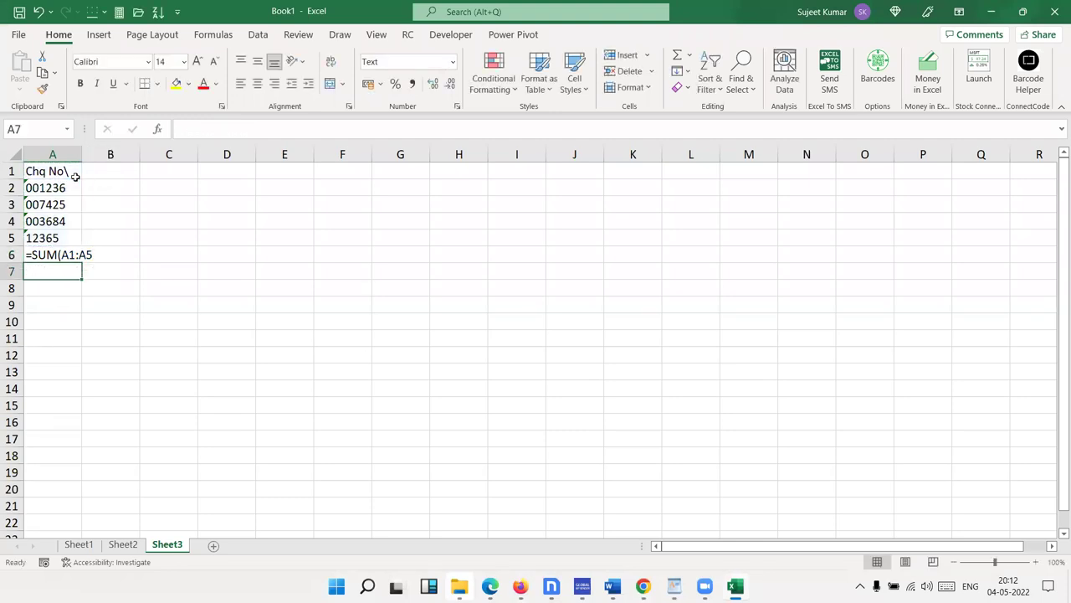
key("Up")
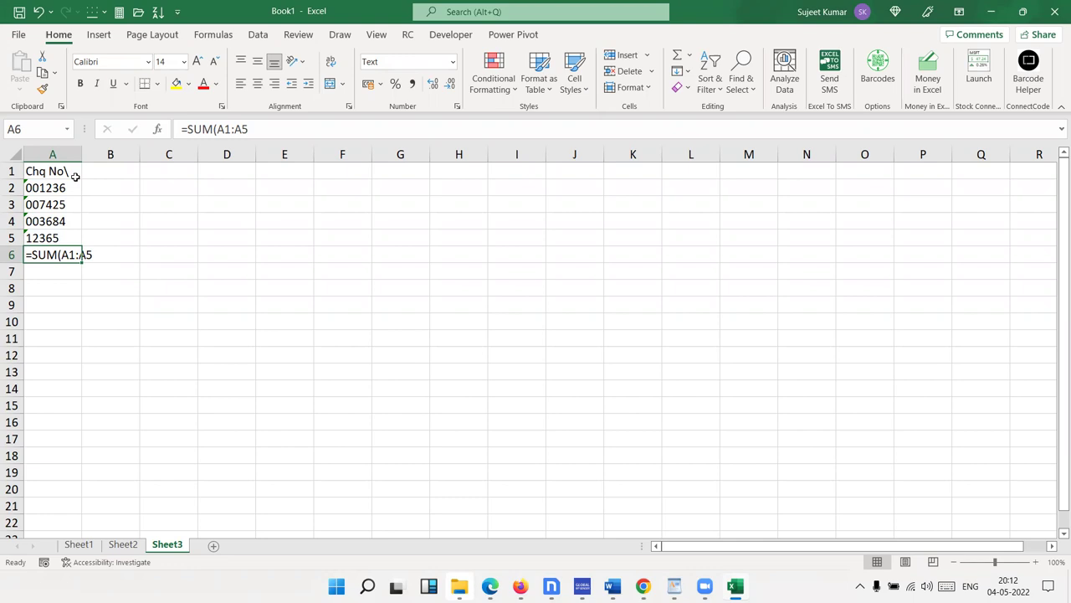
- Commit the A6 entry and add the header Chq in D1
key("Right")
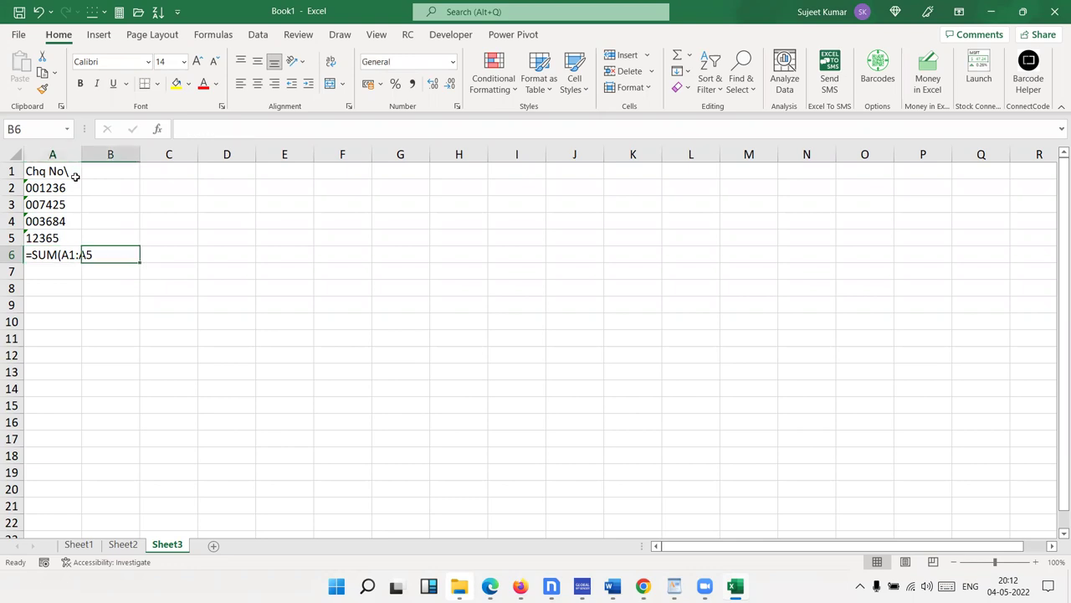
key("Right")
key("ctrl+Up")
key("Left")
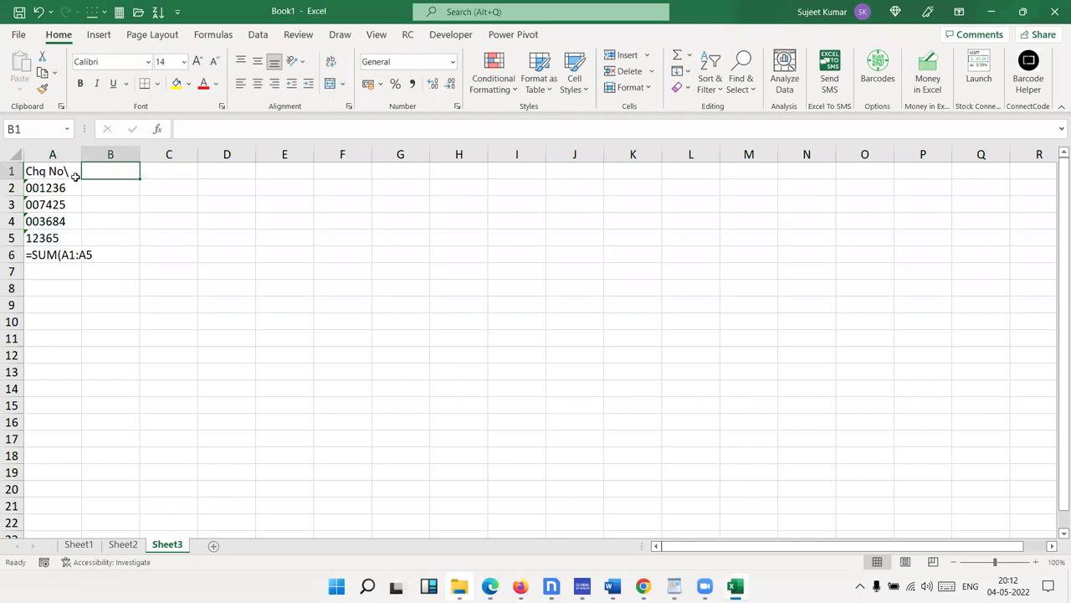
key("Right")
key("Right")
key("Down")
key("Up")
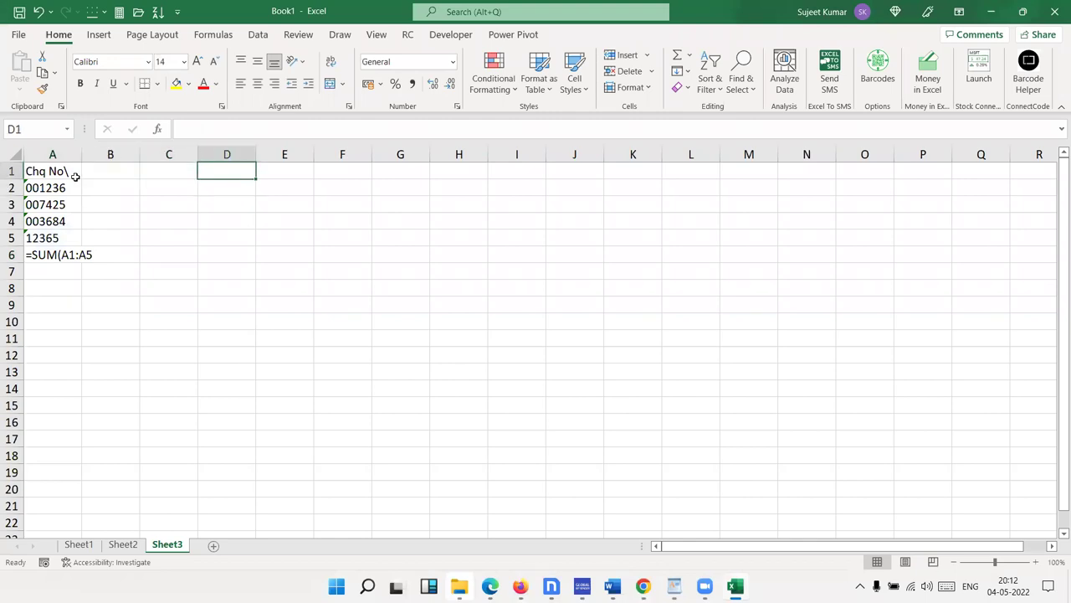
type("Chq")
key("Return")
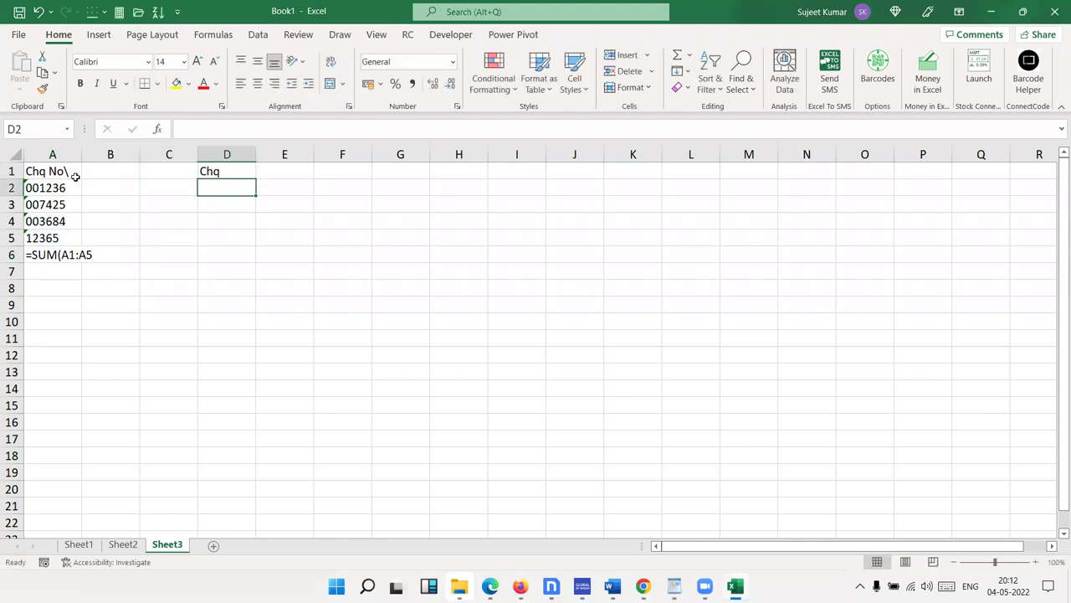
- Enter 8665, 2326, 12523 and 12532 in D2:D5
type("8665")
key("Return")
type("2326")
key("Return")
type("12523")
key("Return")
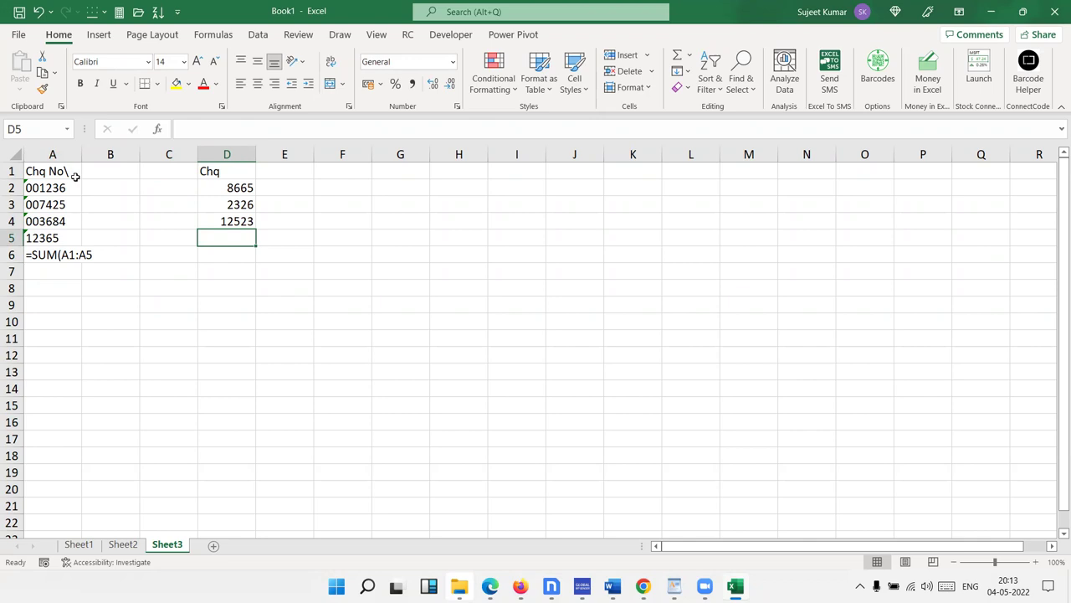
type("12532")
key("Return")
key("Up")
- Give D2:D5 the custom format 000000 so the Chq values show leading zeros
left_click_drag(232, 240, 234, 187)
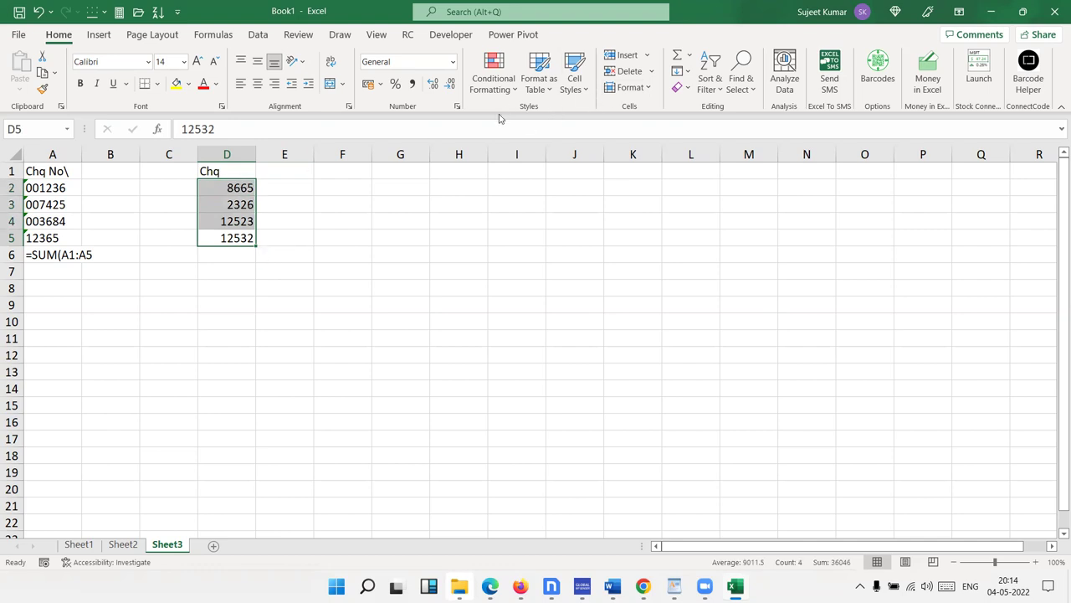
left_click(457, 107)
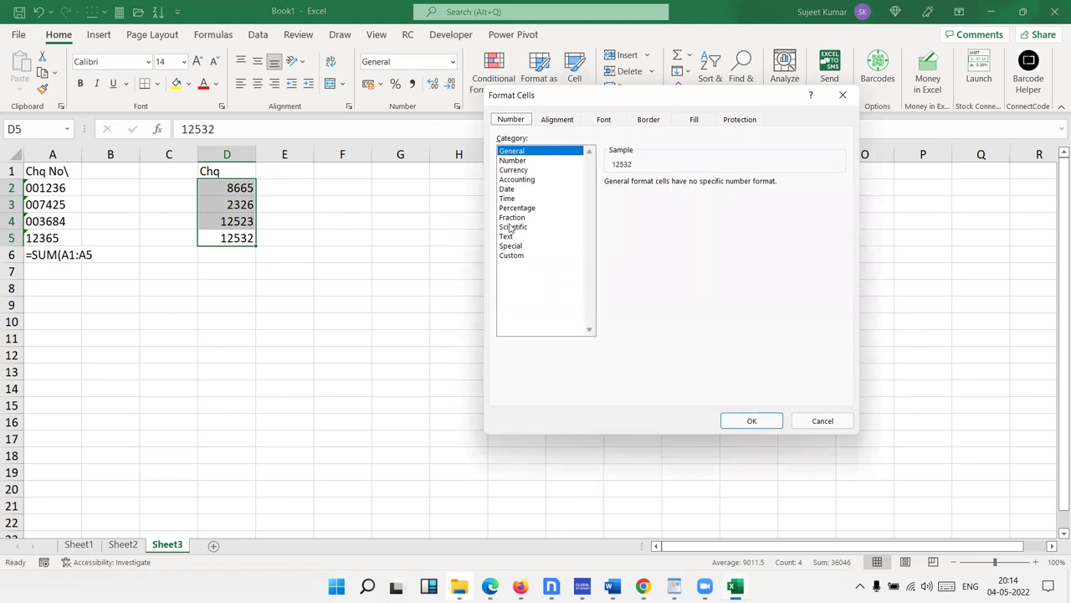
left_click(507, 255)
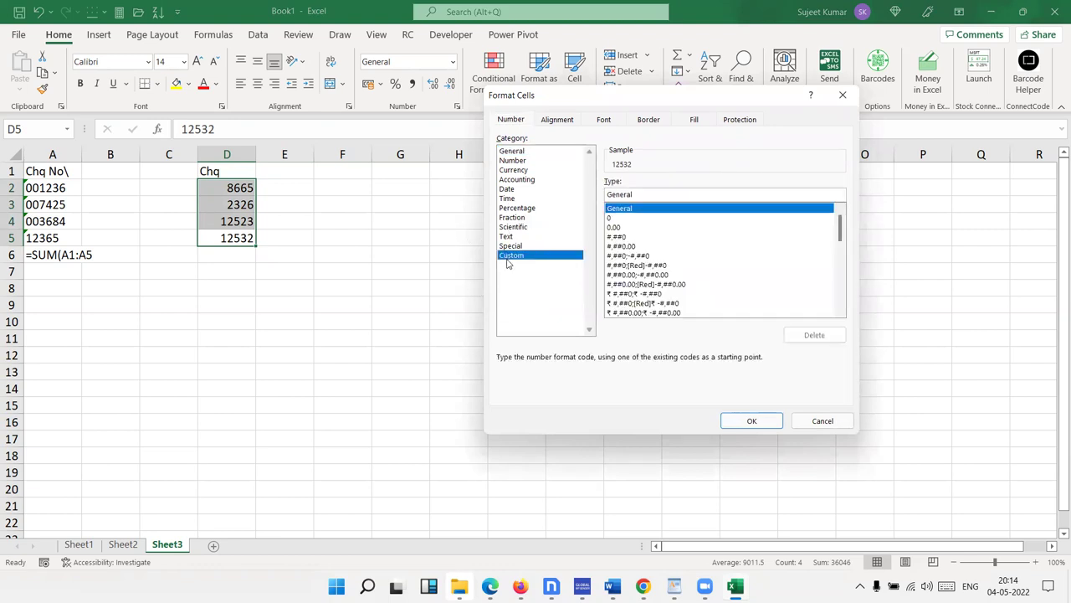
key("Tab")
type("0000000")
key("BackSpace")
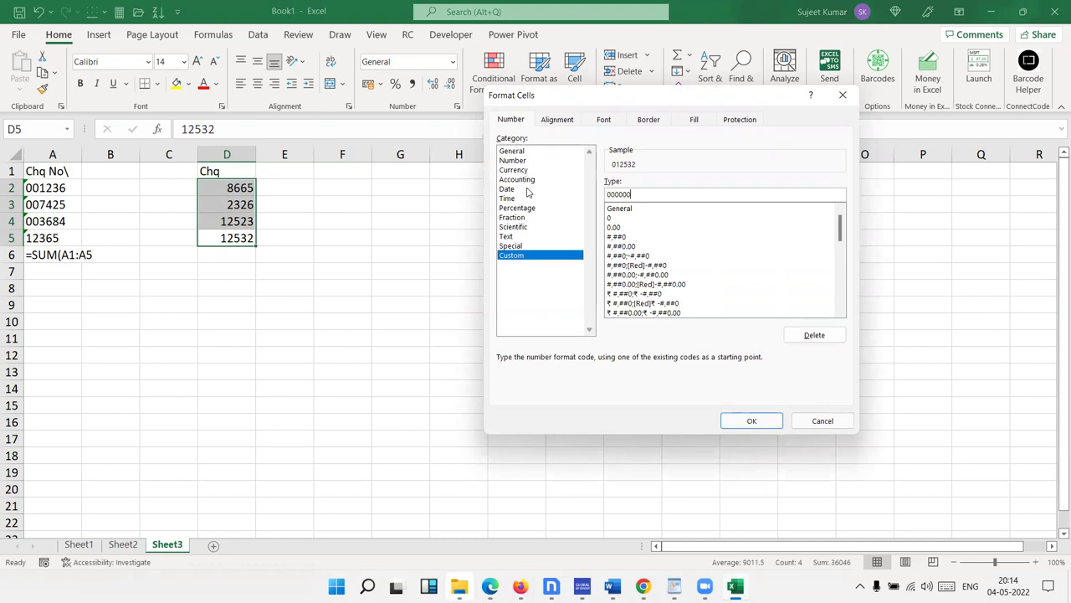
key("Return")
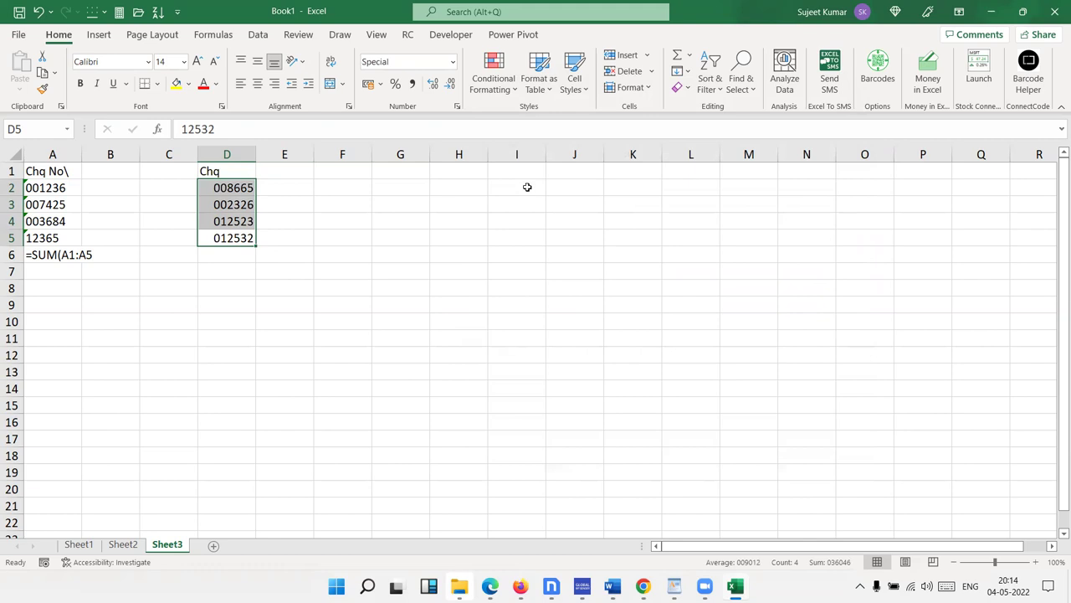
key("Up")
key("Right")
key("Right")
key("Up")
key("Up")
key("Up")
- Add the header Mobile in F1 and enter a +91-prefixed mobile number in F2
type("Mobile")
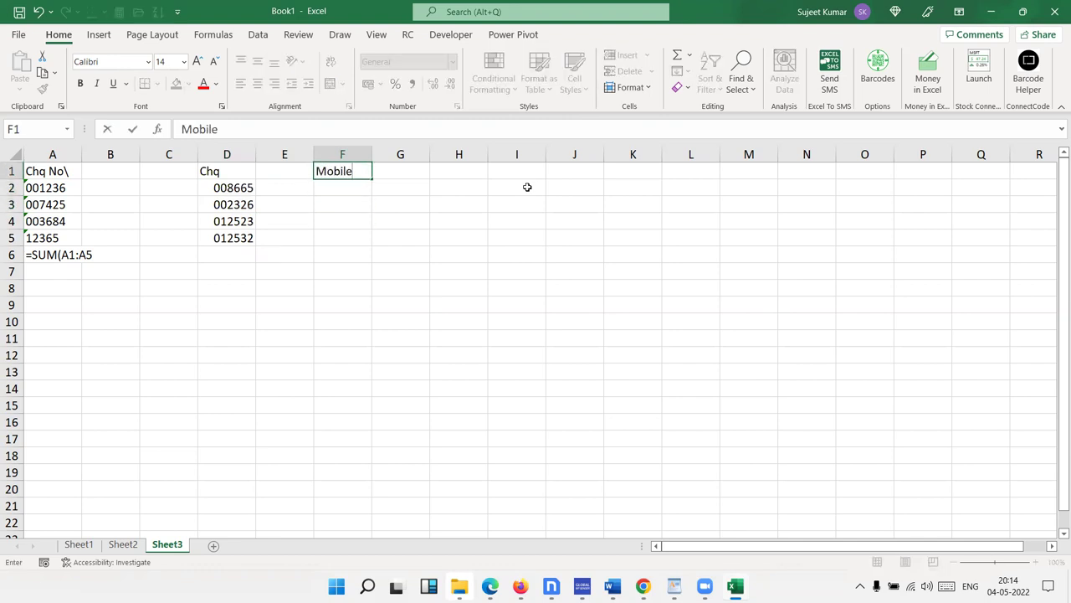
key("Return")
key("Return")
key("Return")
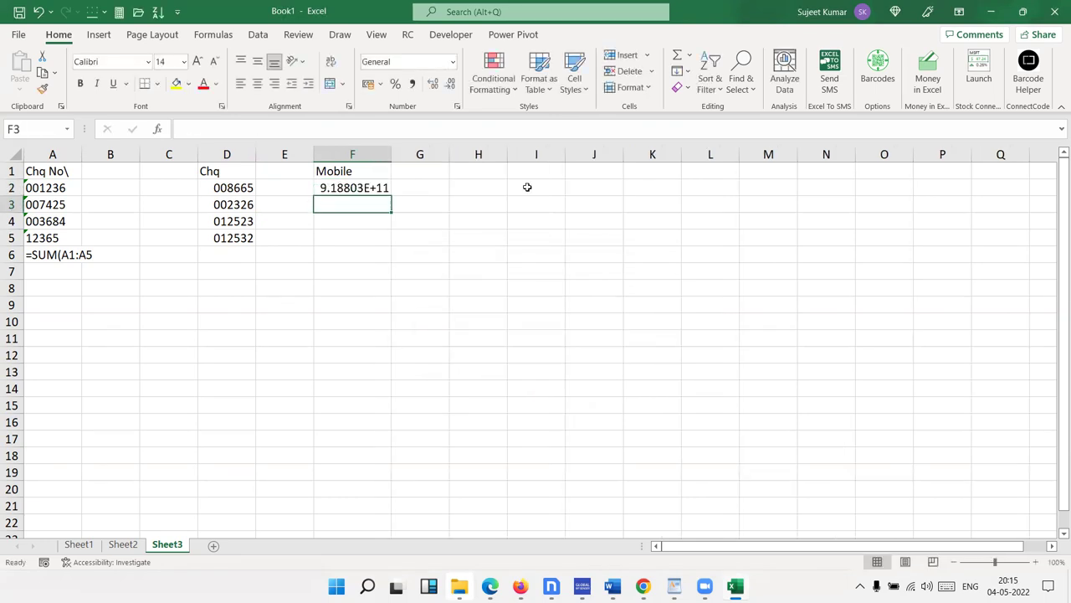
key("Up")
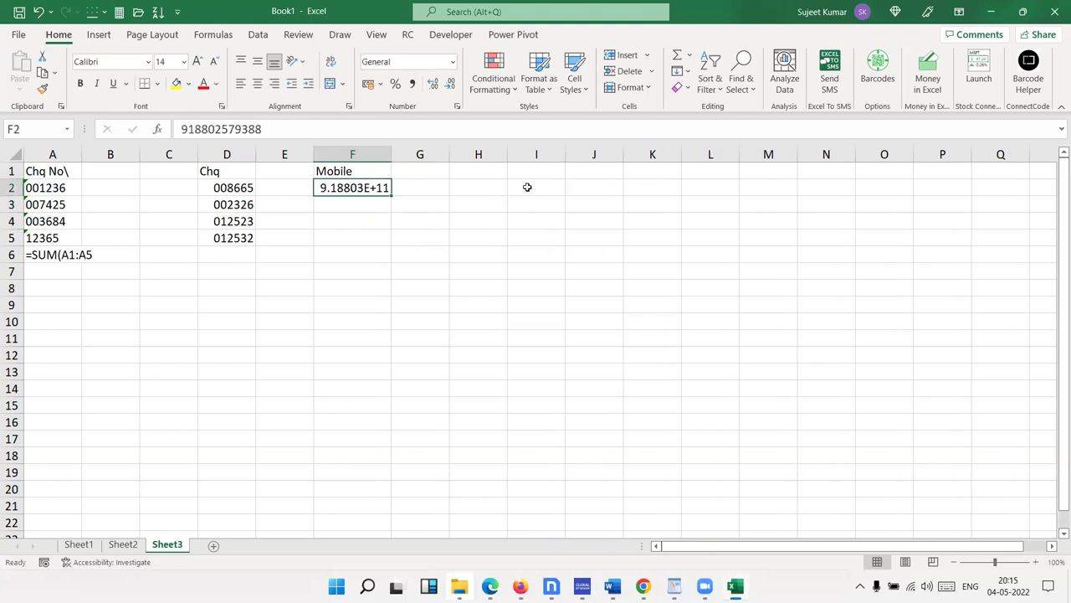
- Try the entries += and +sum in H3, discarding each one
key("Right")
key("Right")
key("Down")
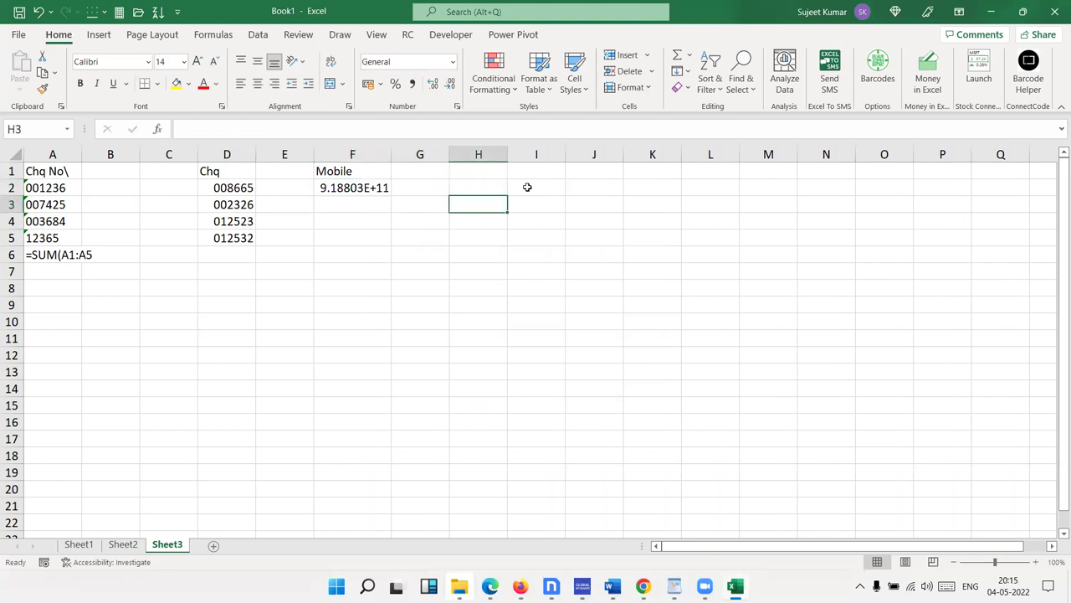
type("+=")
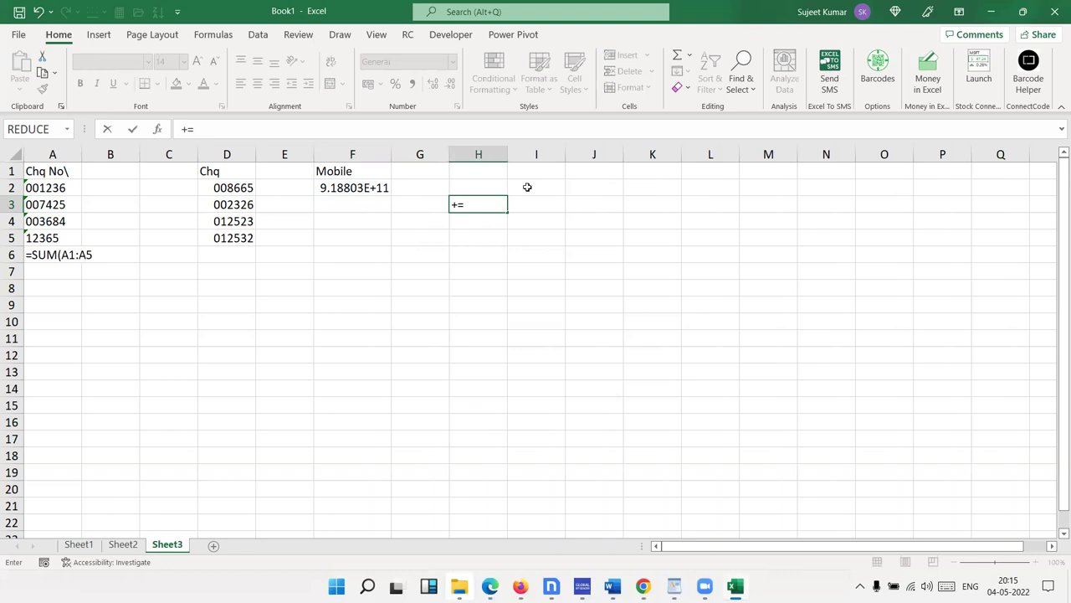
key("Escape")
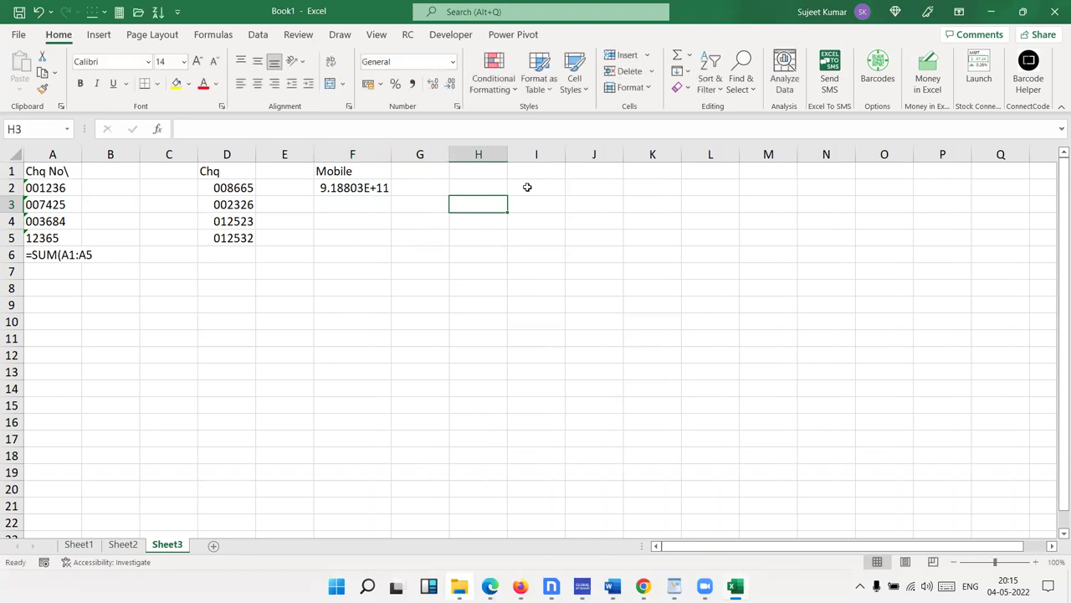
type("+sum")
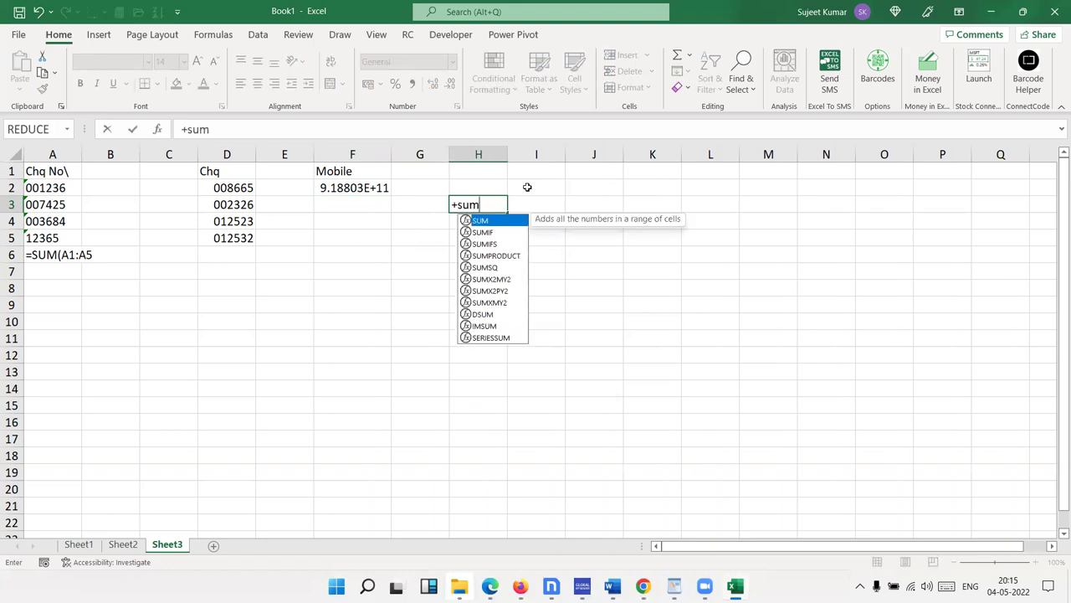
key("Escape")
type("+sum")
key("Escape")
key("Escape")
key("Left")
key("Left")
key("Up")
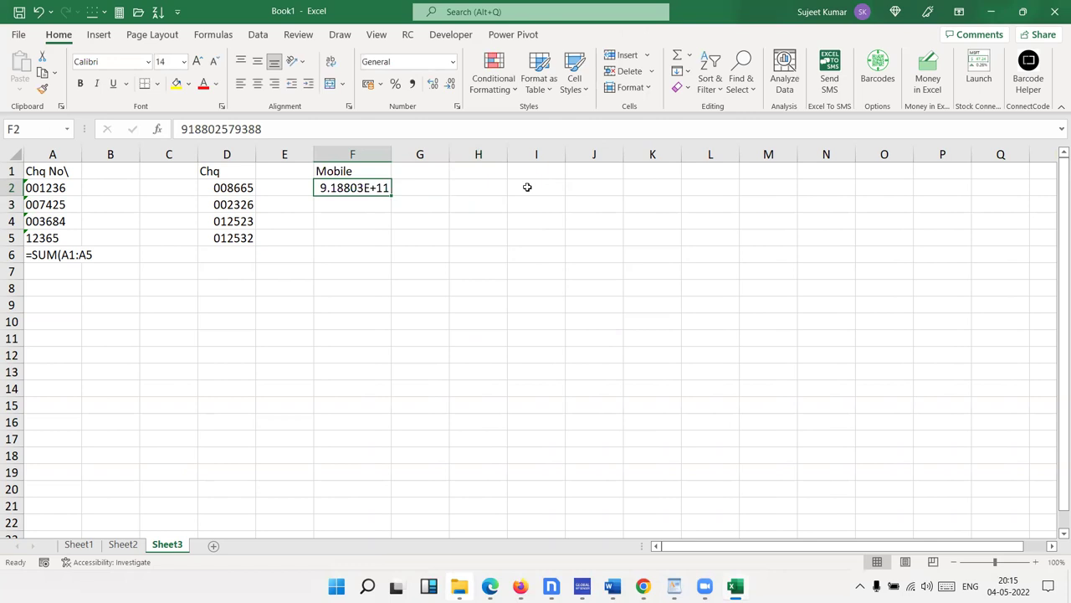
- Replace F2's contents with a plain ten-digit mobile number
key("F2")
key("BackSpace")
key("Return")
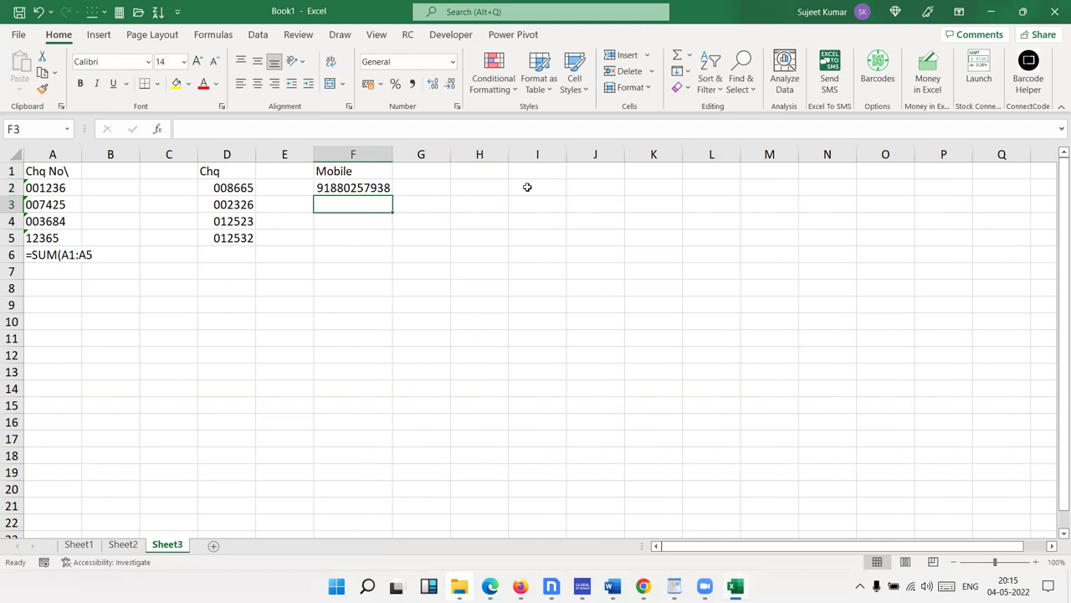
key("ctrl+z")
key("Delete")
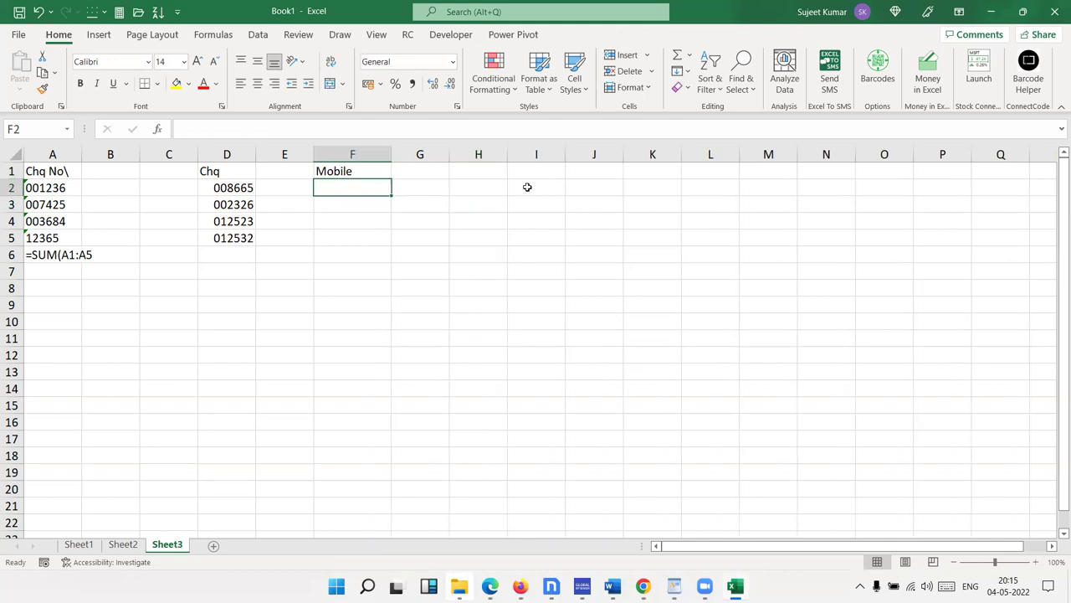
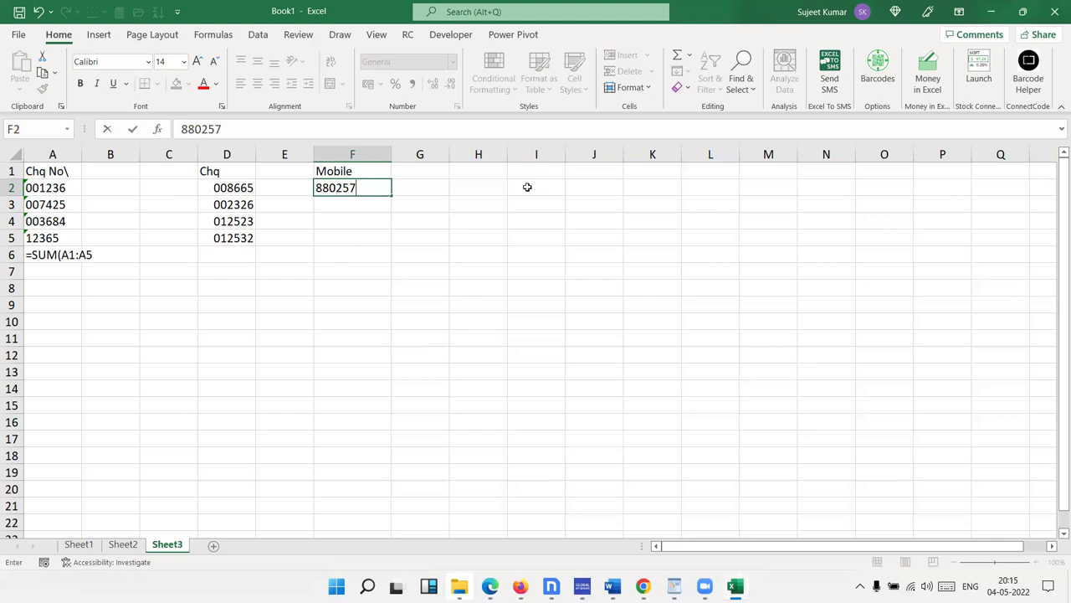
key("Return")
- Enter a second ten-digit mobile number in F3 and select F2:F3
type(".")
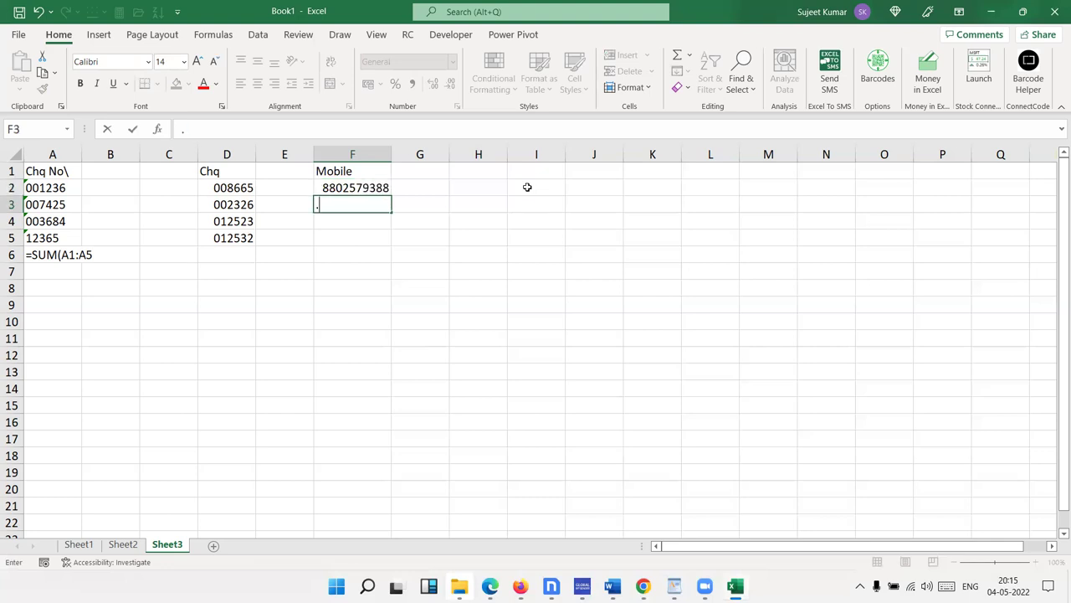
key("Escape")
key("Return")
key("Up")
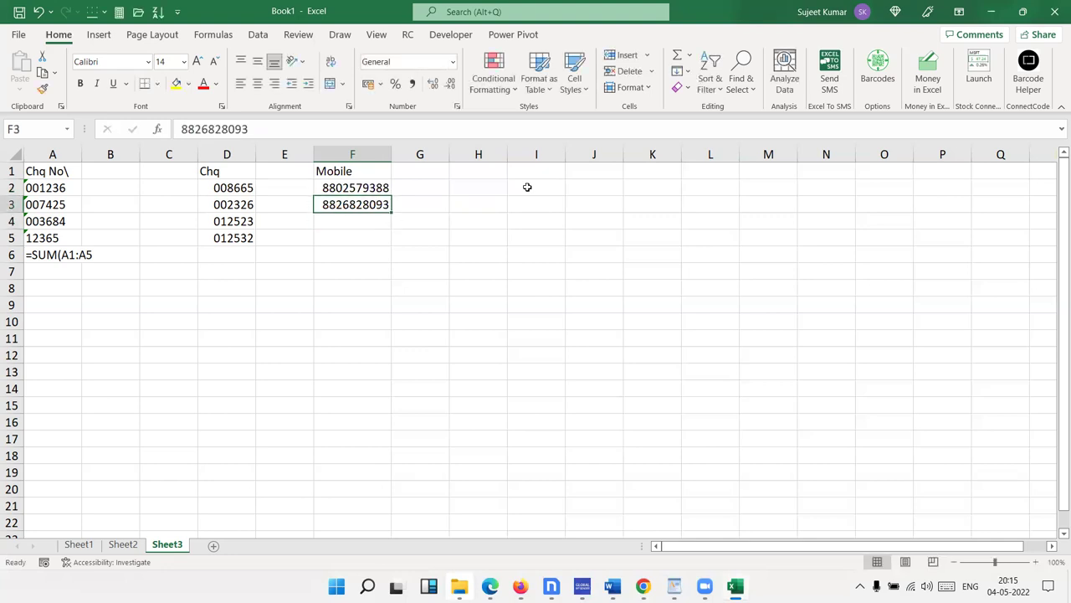
key("shift+Up")
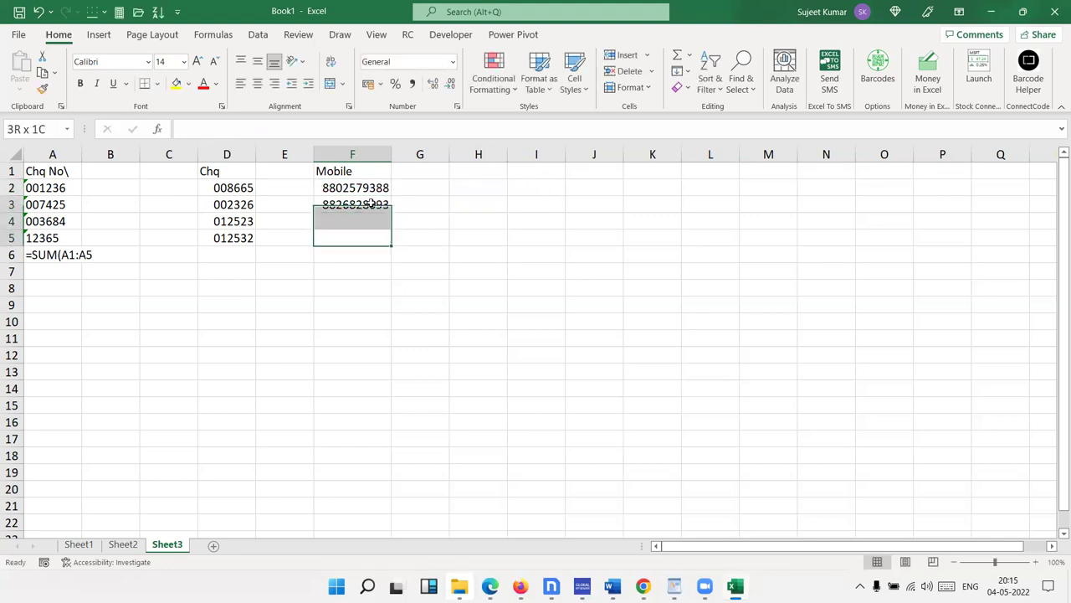
- Give F2:F5 a custom number format that prefixes the mobile numbers with +91
left_click_drag(371, 243, 371, 186)
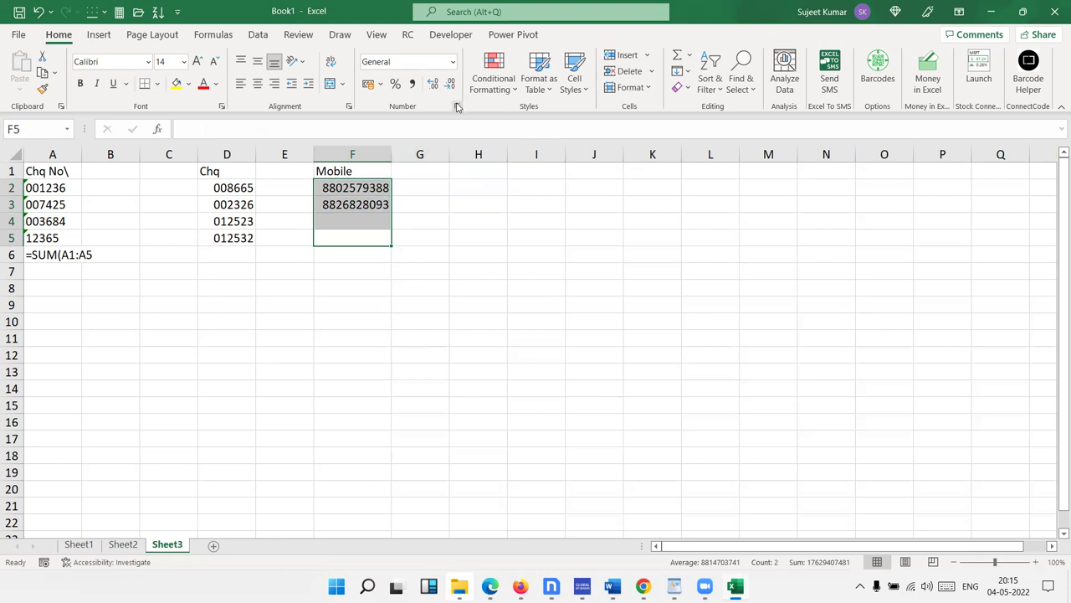
left_click(457, 106)
left_click(511, 255)
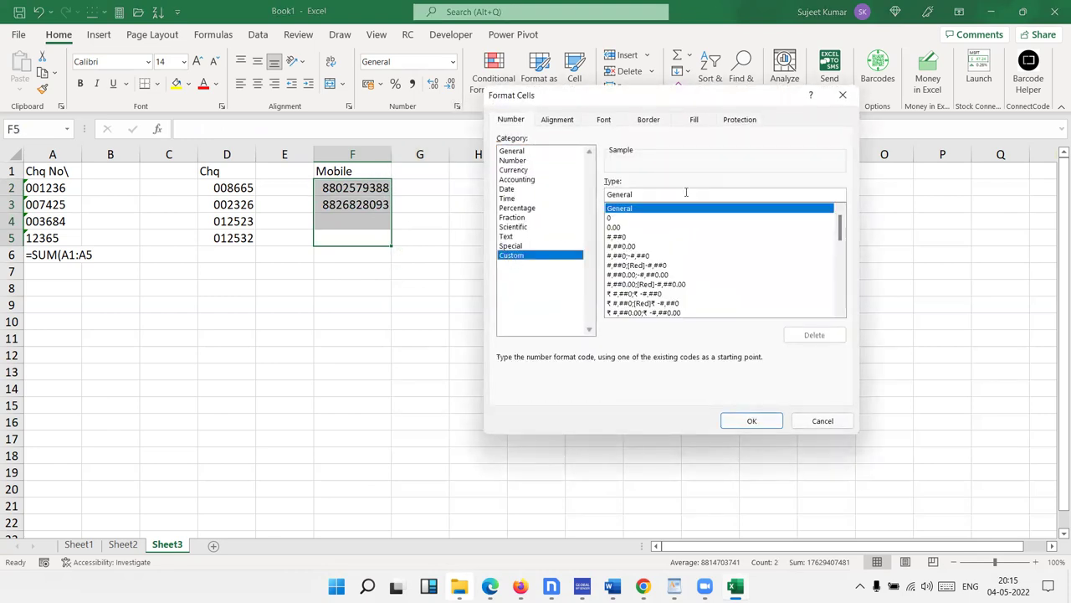
type("+91")
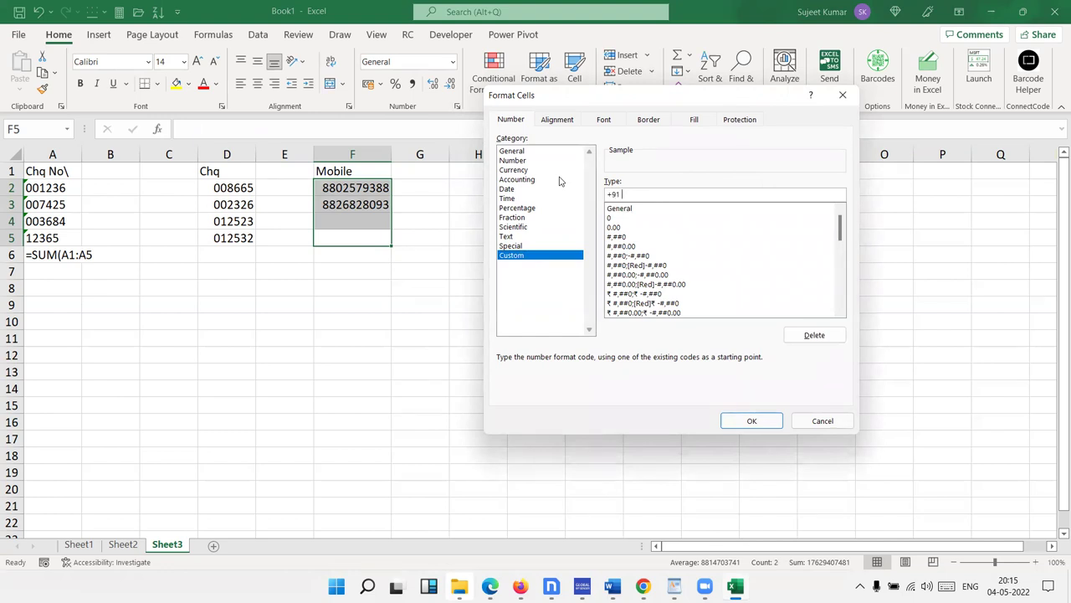
type(" 00000")
key("BackSpace")
key("BackSpace")
key("BackSpace")
key("BackSpace")
key("Return")
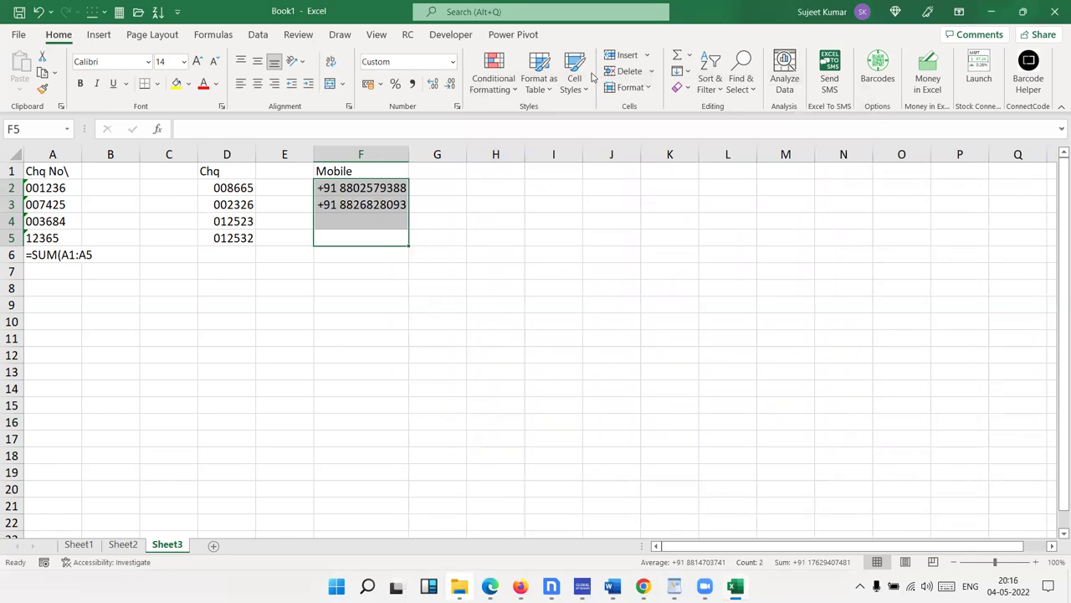
- Add the header ID in H1 and select H1:H5
left_click(487, 174)
type("ID")
key("Return")
key("shift+Down")
key("shift+Down")
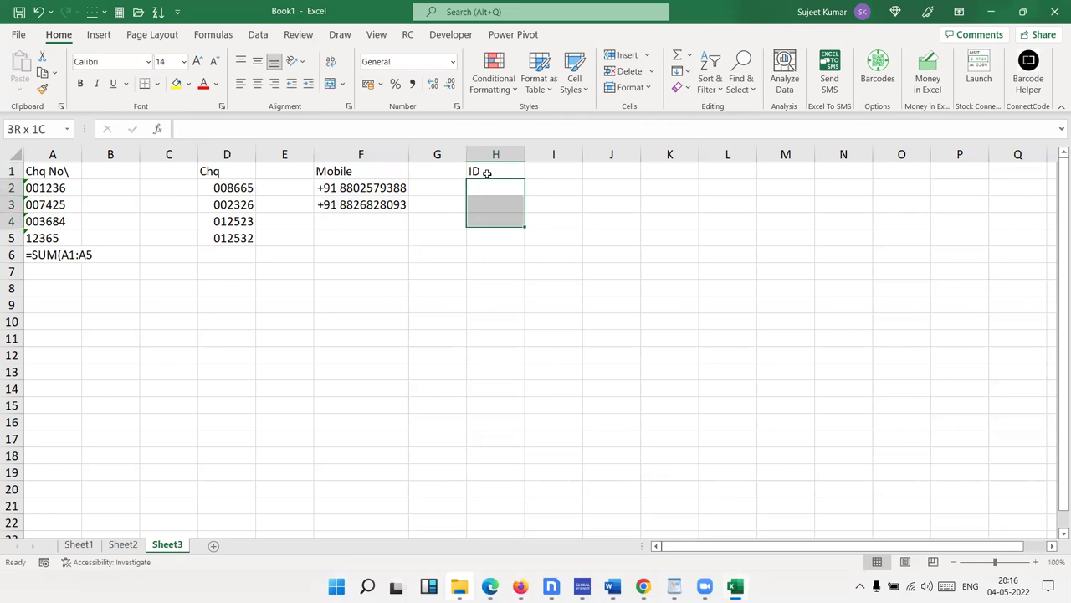
key("shift+Down")
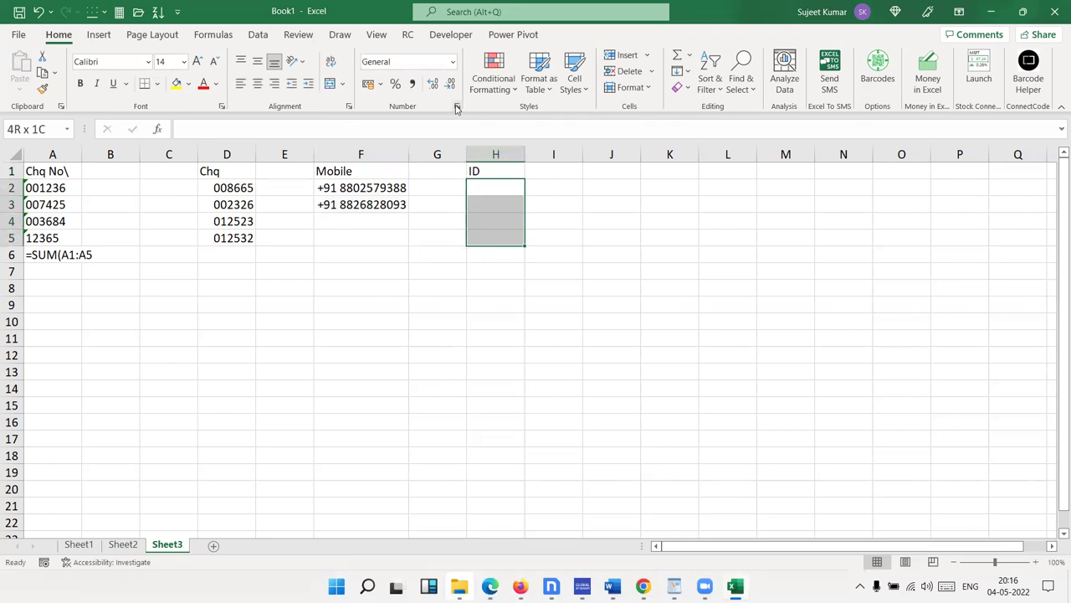
- Apply a dashed custom format code like ### - ### - ### to the ID cells
left_click(457, 106)
left_click(512, 255)
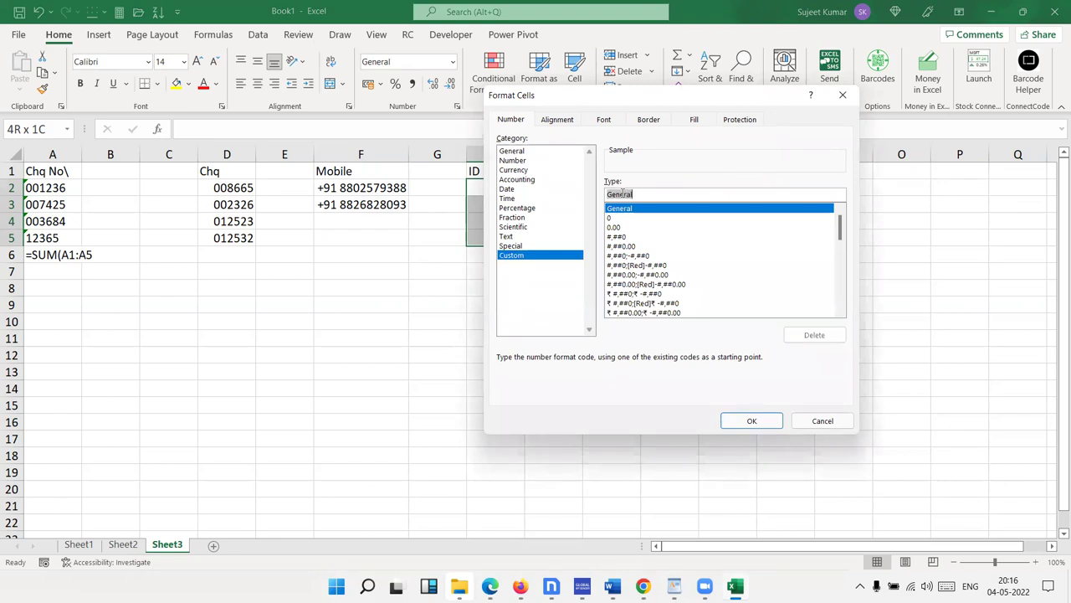
type("### ")
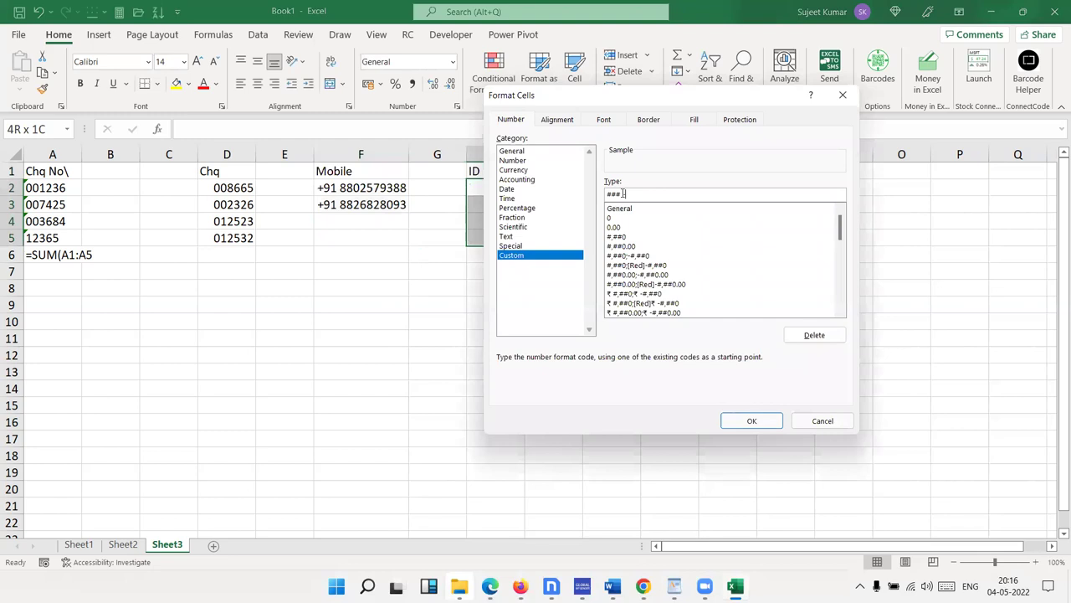
type("###")
type(" - ####")
key("BackSpace")
type("\\")
key("Return")
key("Return")
key("End")
key("Return")
key("Up")
- Enter the ID 123 - 485 - 236 in H2
key("Down")
type("123 - 4")
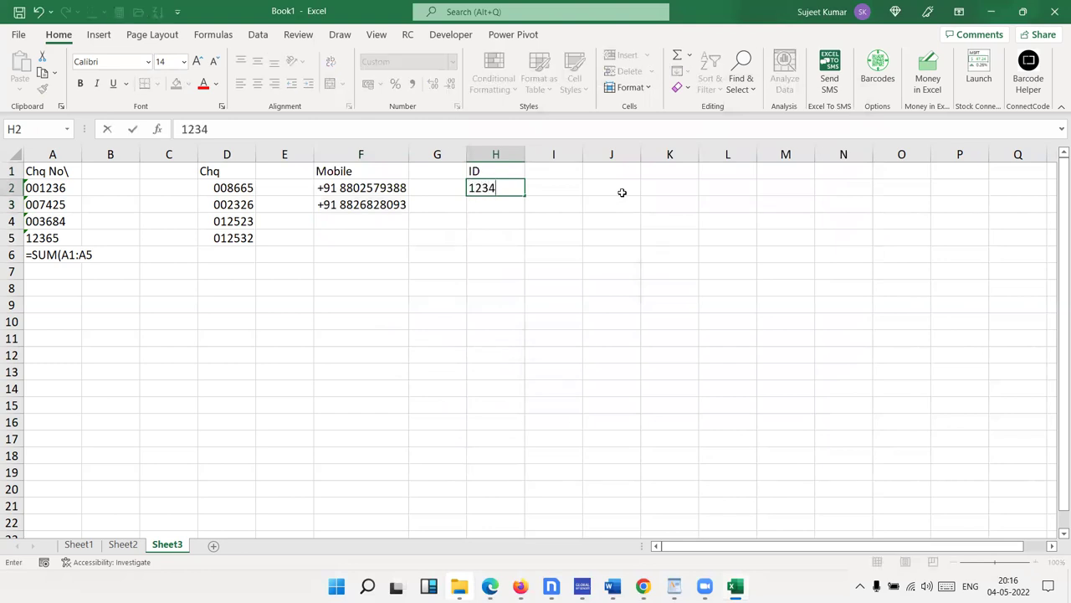
type("85 - 236")
key("Return")
key("Up")
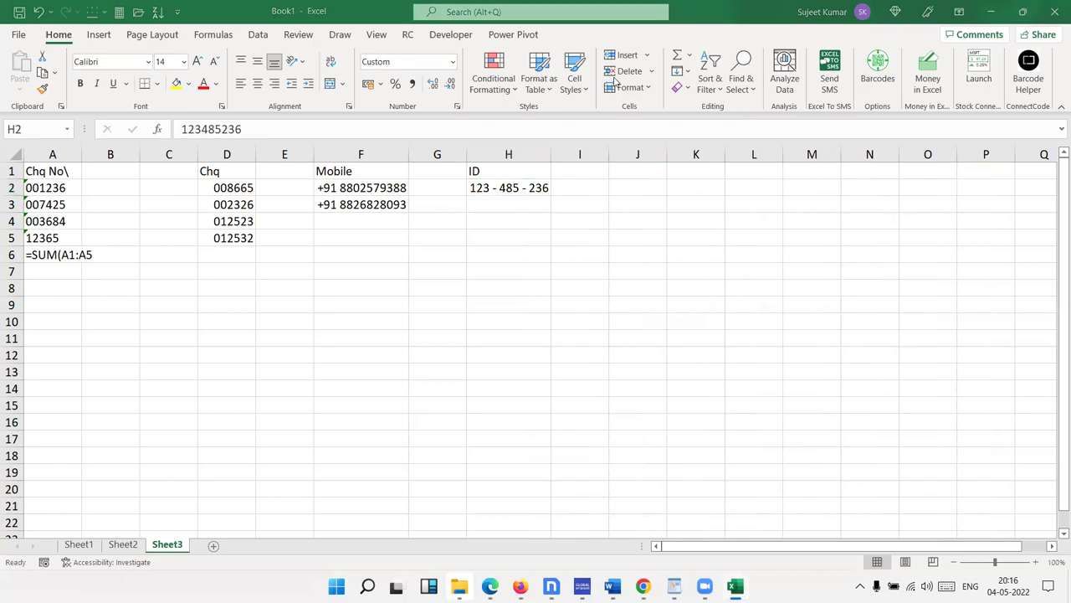
- Add the header A/c in I1
left_click(580, 184)
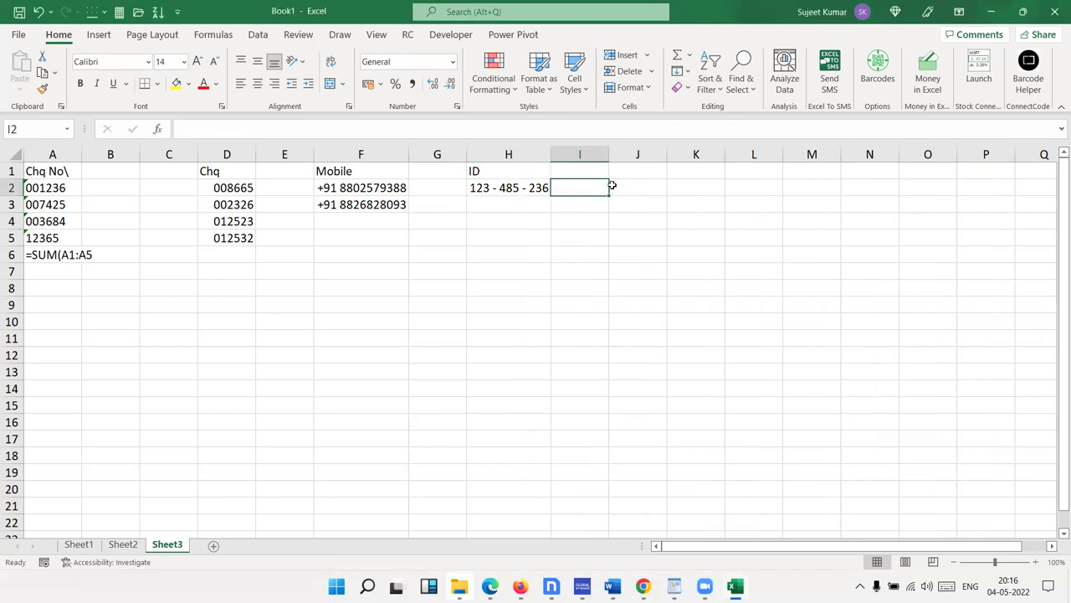
key("Up")
type("A/c")
key("BackSpace")
type("c")
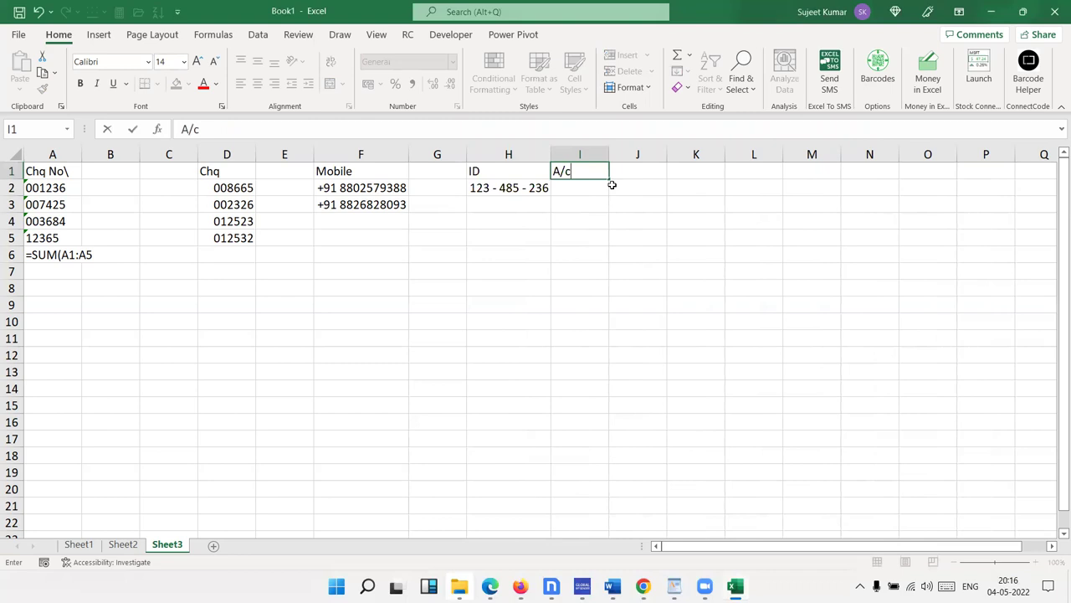
key("Return")
- Enter a 12-digit account number in I2 and select I2:I5
key("Left")
key("Left")
key("Left")
key("Right")
key("Right")
key("Right")
type("123456789213")
key("Return")
left_click(613, 186)
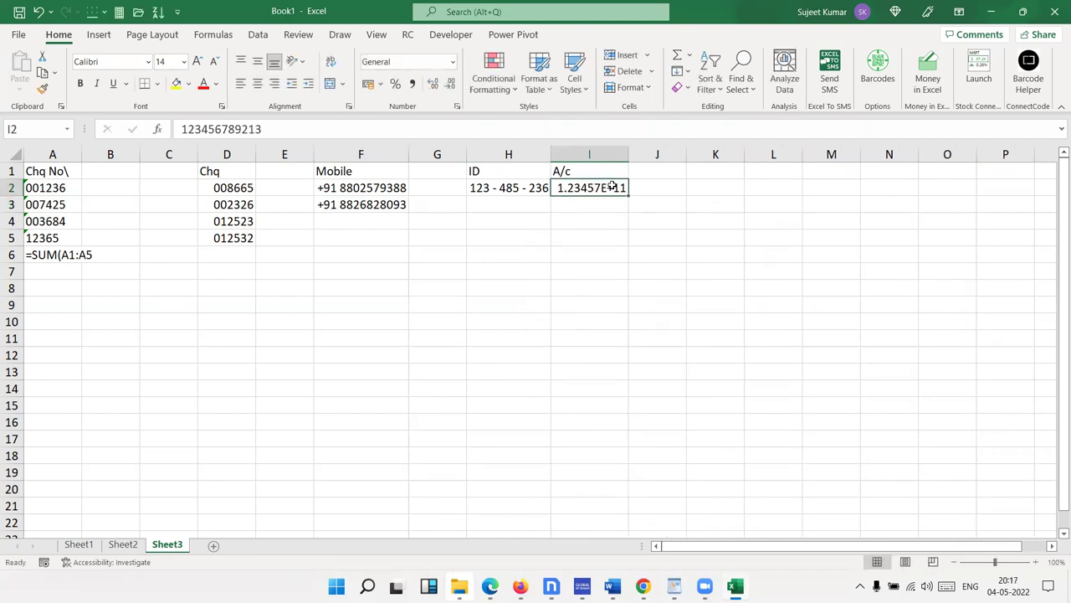
left_click_drag(592, 227, 595, 234)
- Replace General with the custom format 0 for the account cells
right_click(595, 234)
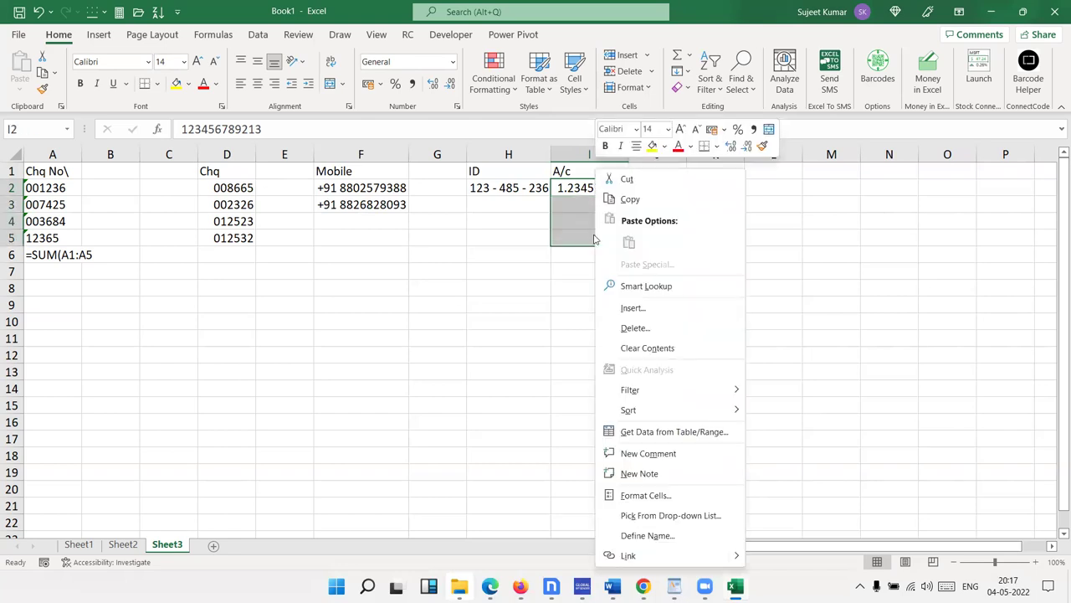
left_click(623, 495)
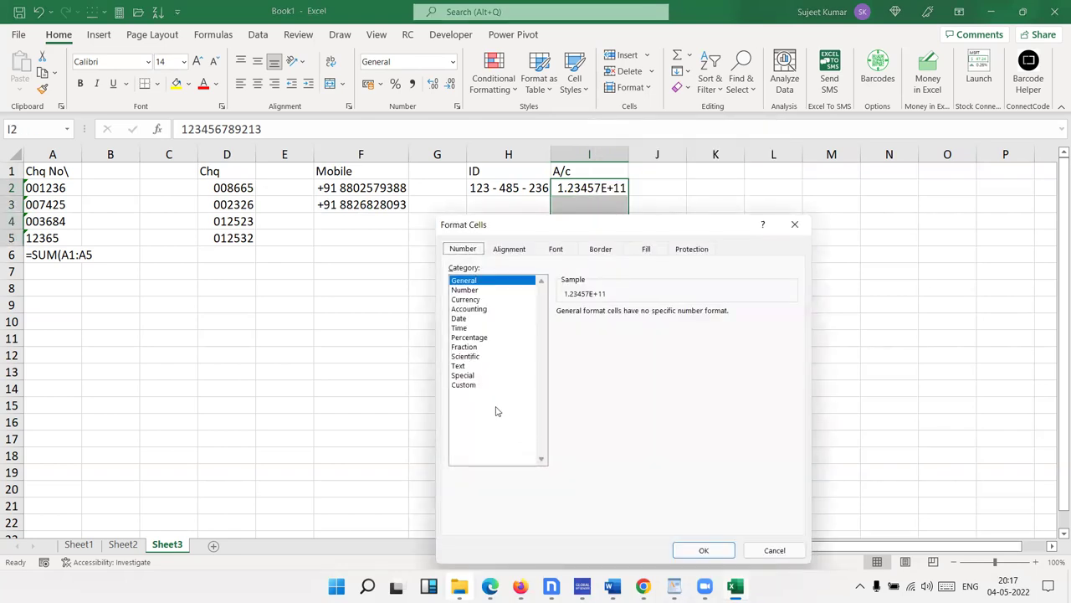
left_click(475, 384)
double_click(577, 324)
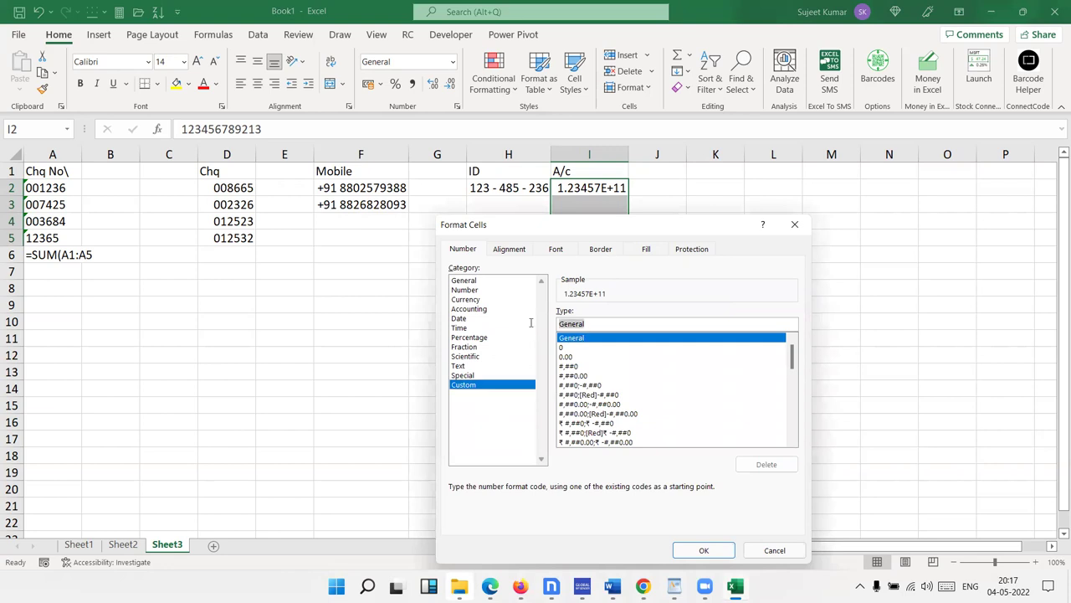
type("0")
key("Return")
key("Return")
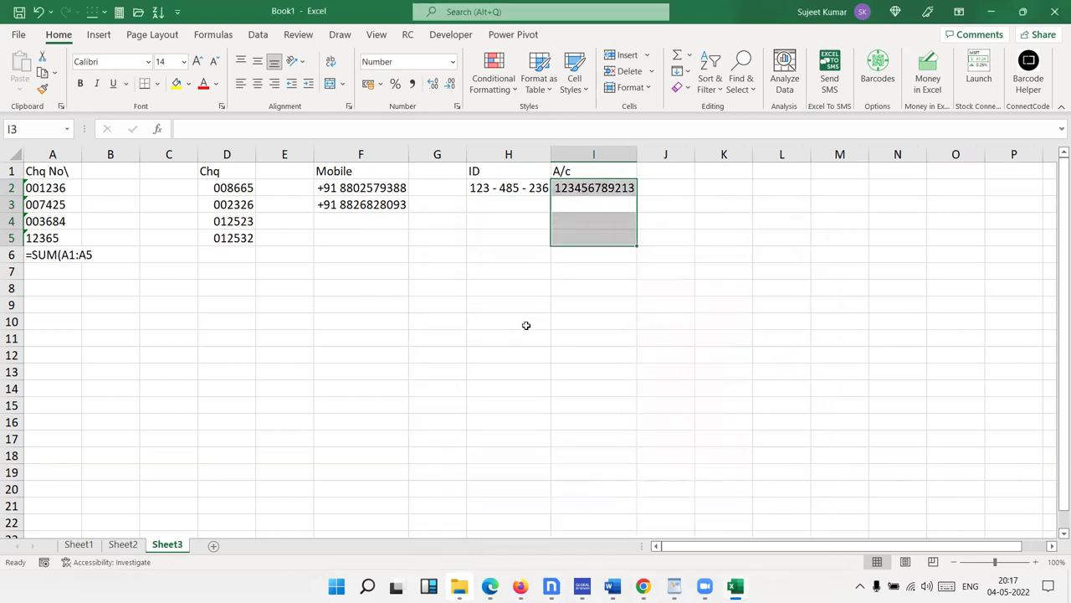
- Lengthen the I2 account number digit by digit to 16 digits
key("Up")
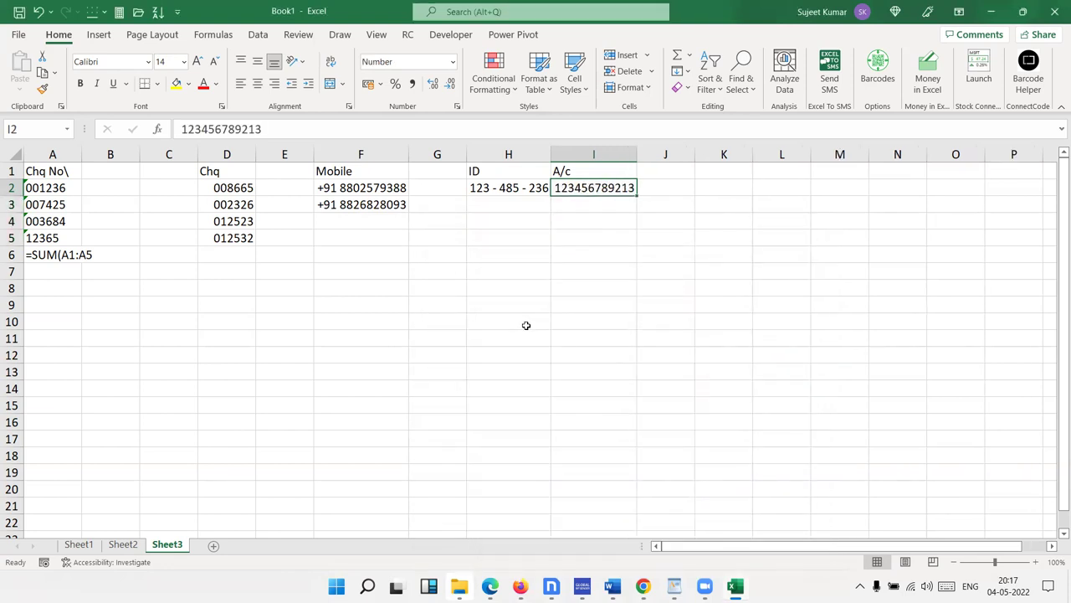
key("F2")
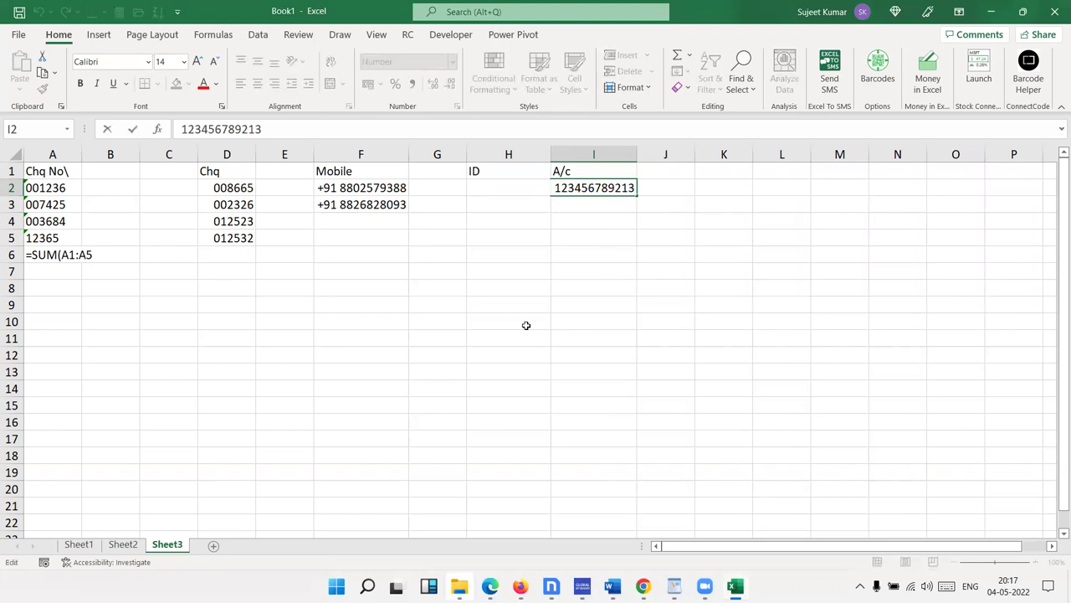
type("85")
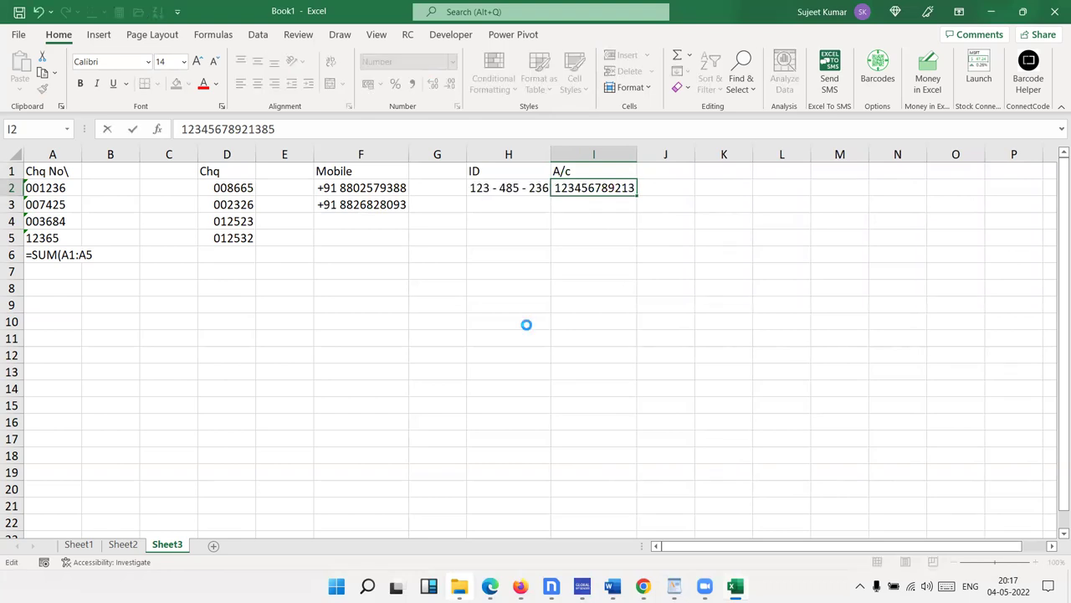
key("Return")
key("Up")
key("F2")
type("6")
key("Return")
key("Up")
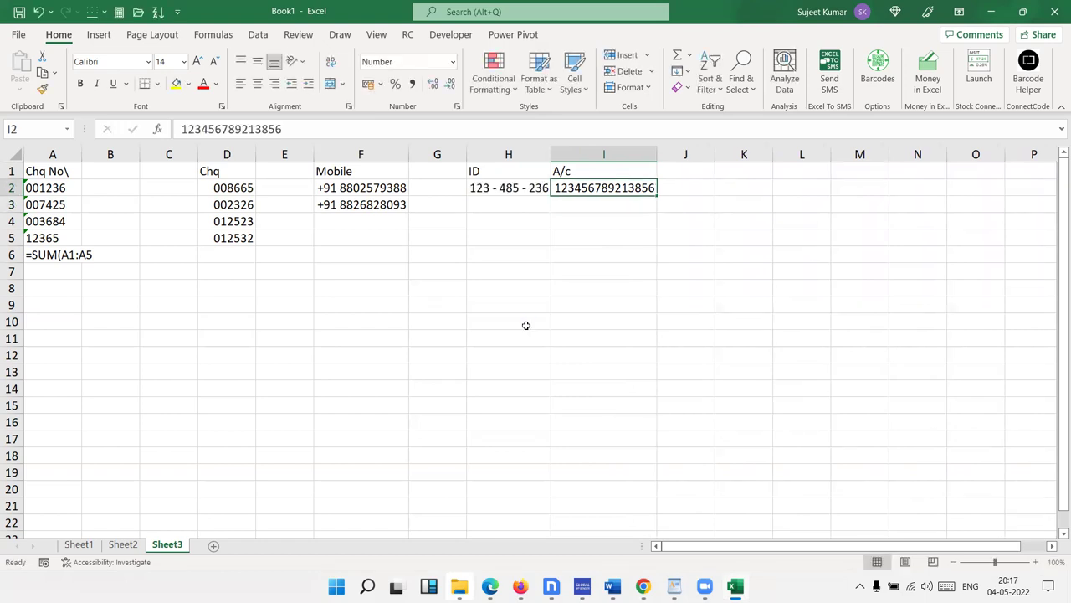
key("F2")
type("8")
key("Return")
- Extend the I2 account number to 19 digits, showing zeros past the fifteenth
key("Up")
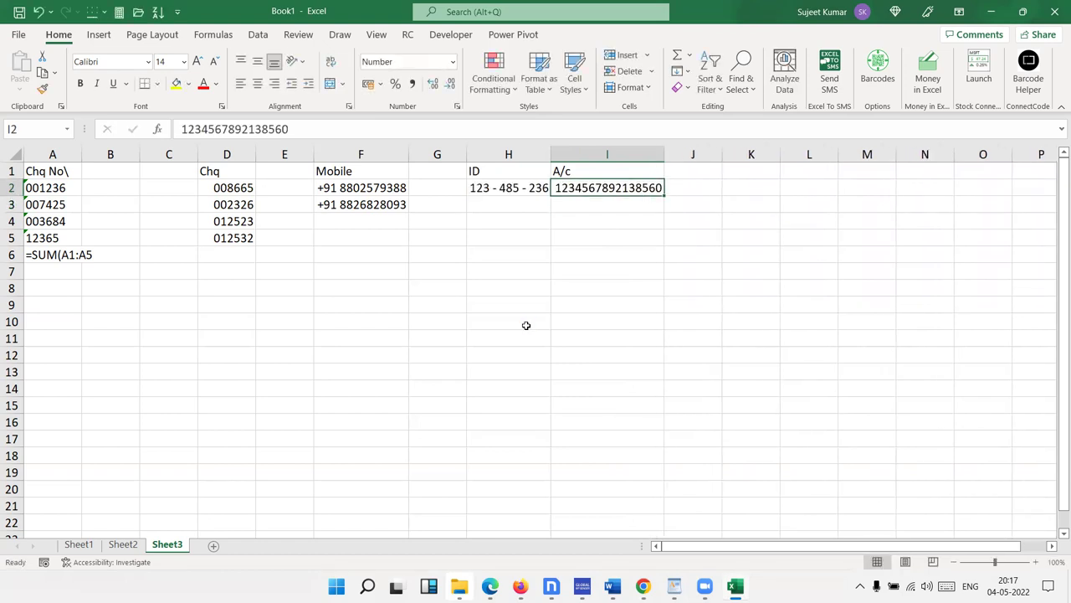
key("F2")
key("BackSpace")
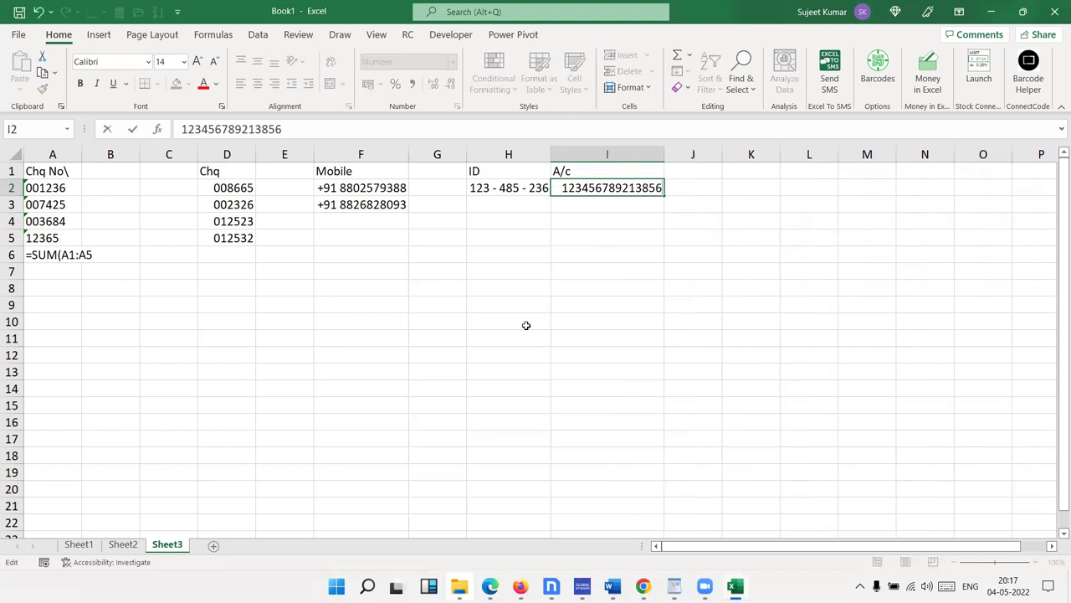
type("7965")
key("Return")
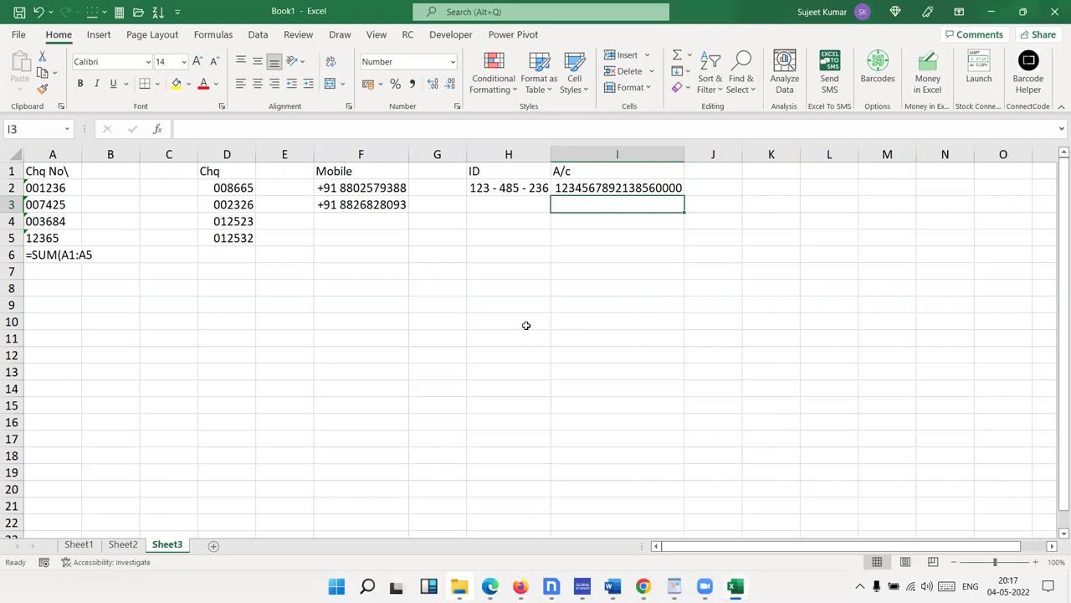
- Enter a long account number in I3 with a leading apostrophe so every digit is kept as text
type("'")
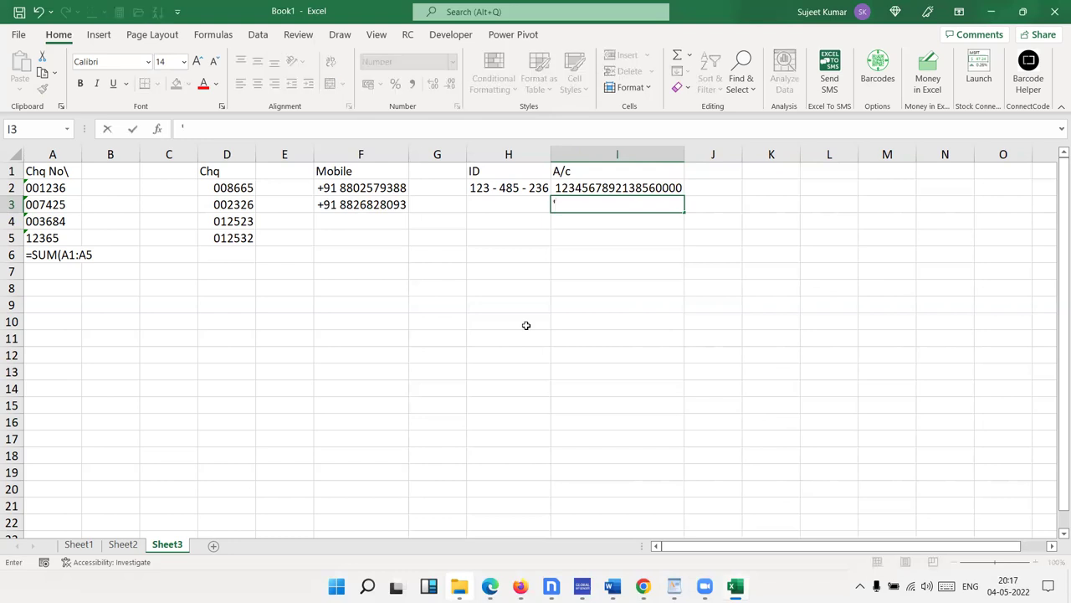
type("13463213468432134")
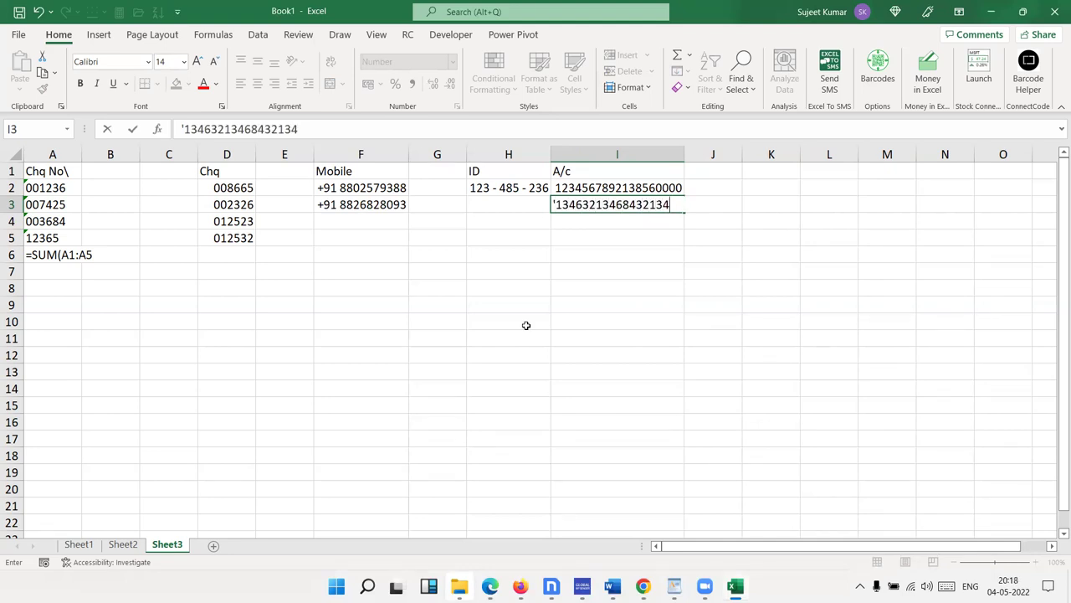
type("964613241654+6")
key("Return")
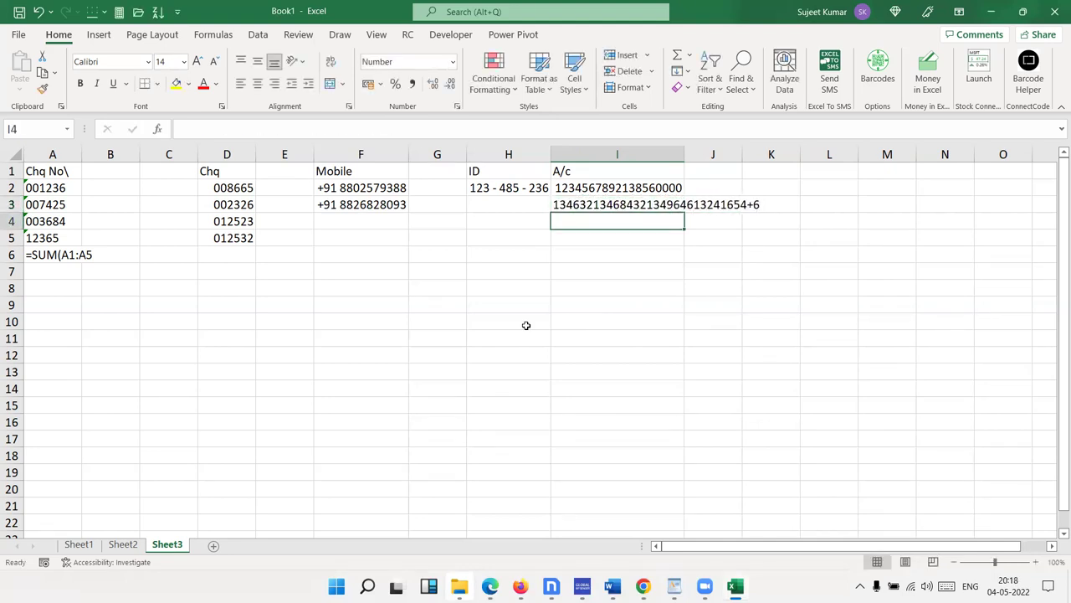
key("Up")
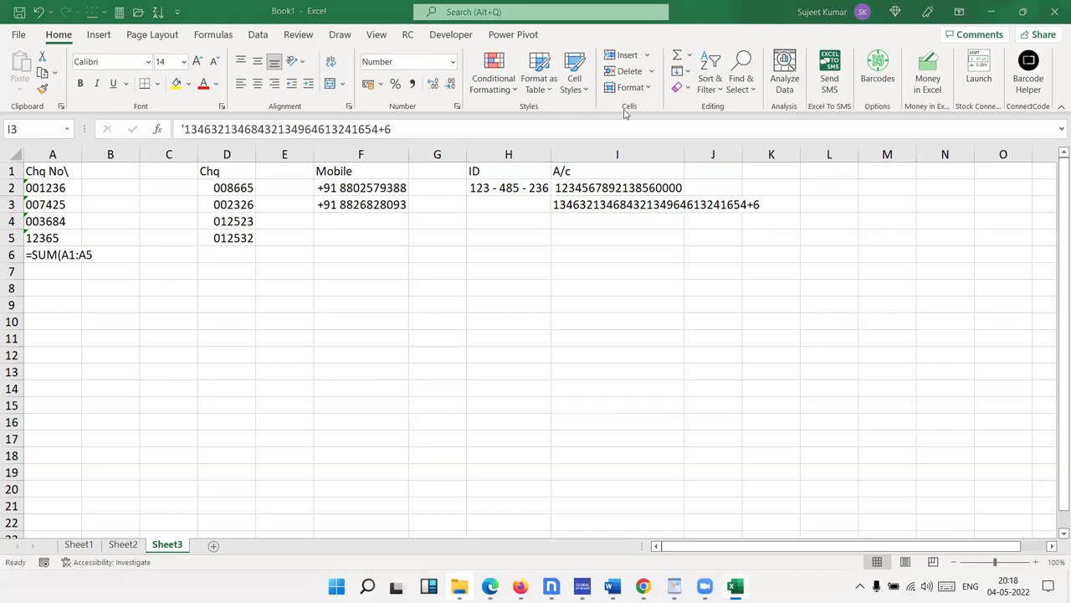
- Move to cell E9 with the arrow keys and enter the number 1500
left_click(683, 204)
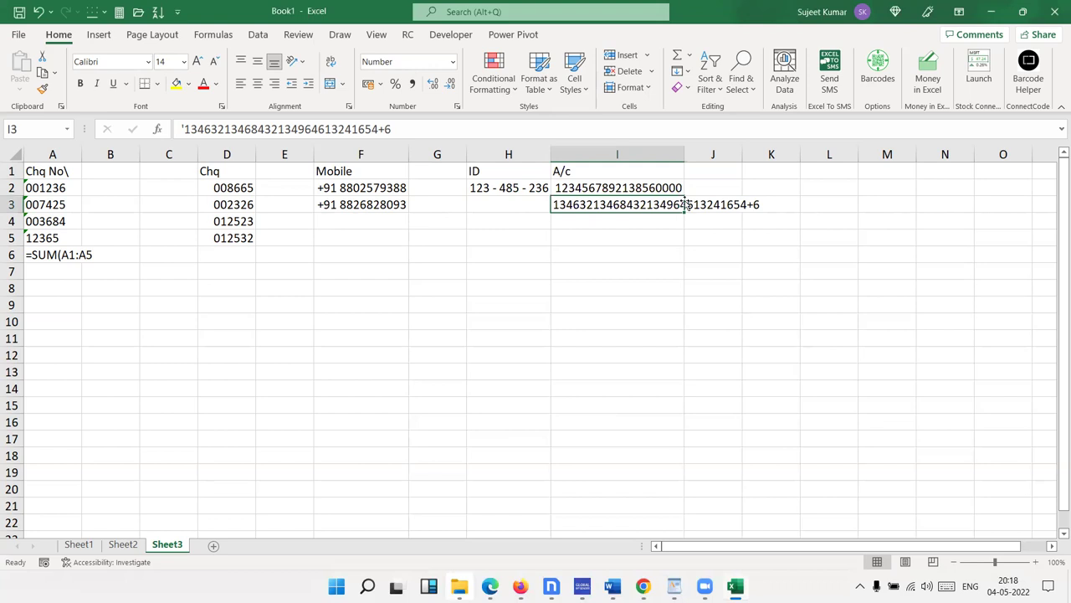
key("Right")
key("Right")
key("Right")
key("Right")
key("Right")
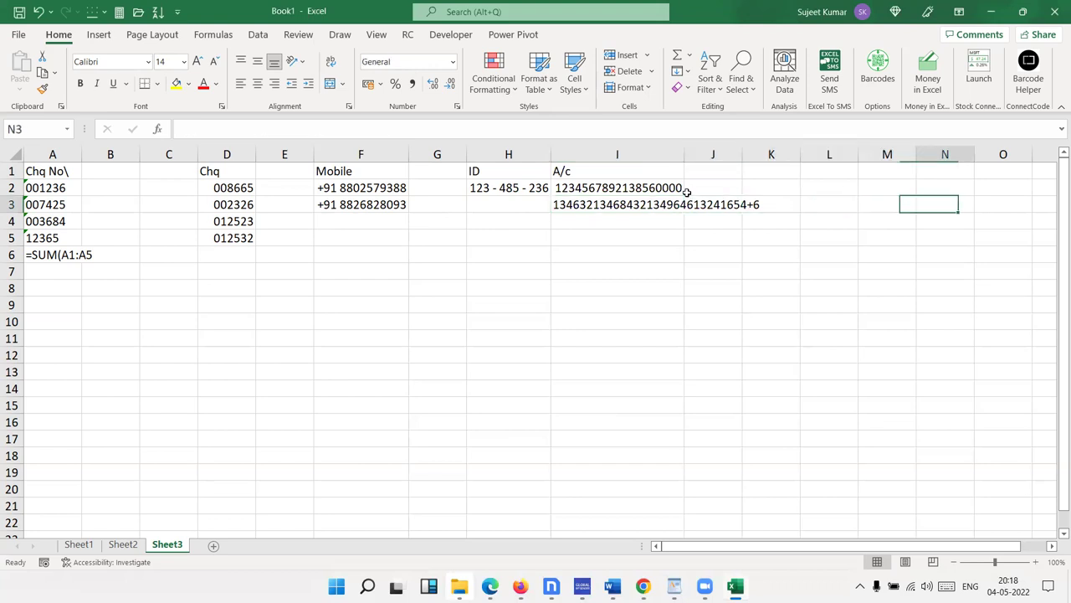
key("Right")
key("Right")
key("Right")
key("Right")
key("Left")
key("Left")
key("Left")
key("Left")
key("Left")
key("Left")
key("Left")
key("Left")
key("Right")
key("Right")
key("Right")
key("Right")
key("Right")
key("Left")
key("Left")
key("Left")
key("Left")
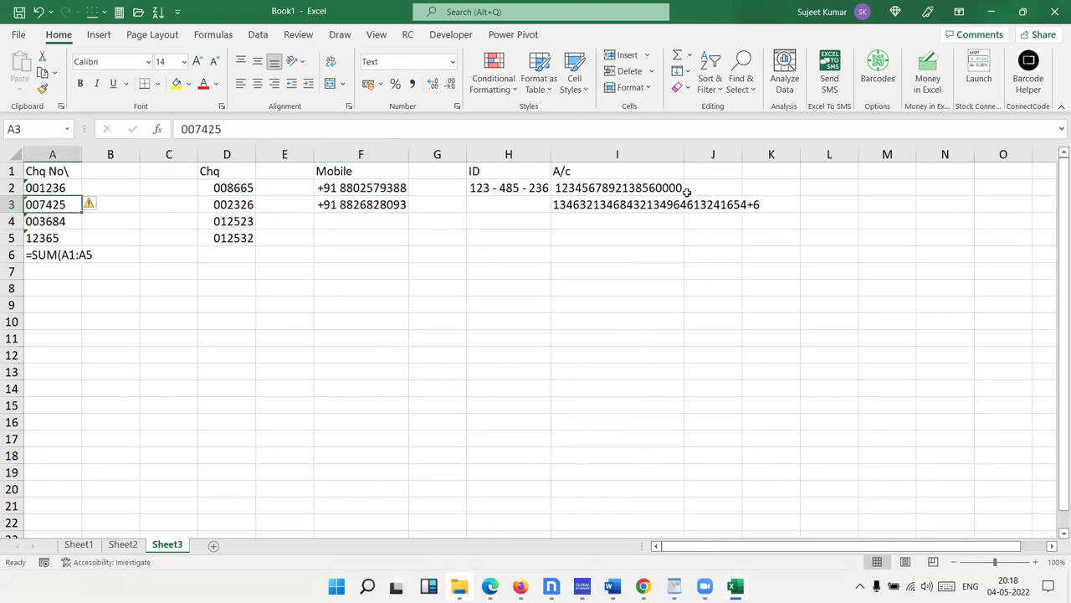
key("Right")
key("Right")
key("Right")
key("Down")
key("Down")
key("Down")
key("Down")
key("Down")
key("Right")
key("Up")
key("Up")
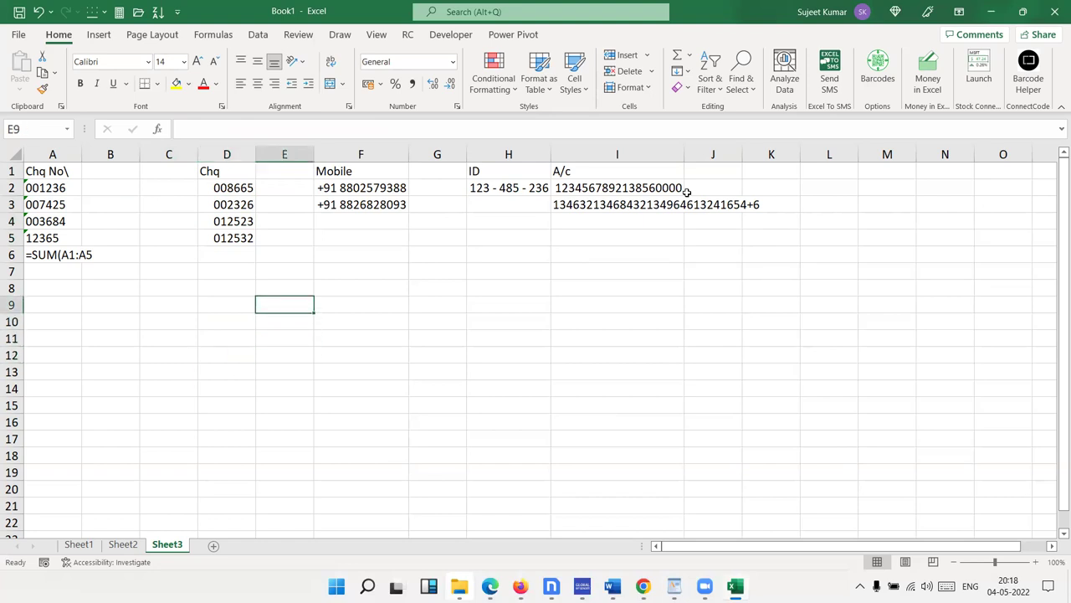
type("1500")
key("Return")
key("Up")
- Copy L2:L10 and begin a Paste Special into M2, then cancel it
left_click(862, 274)
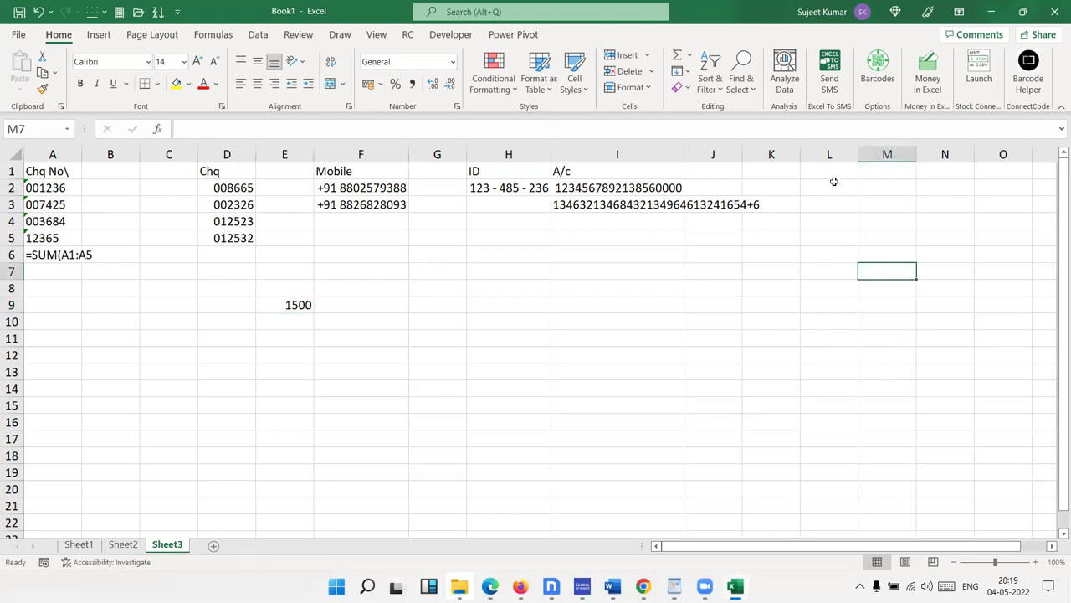
left_click(835, 191)
left_click_drag(834, 191, 836, 323)
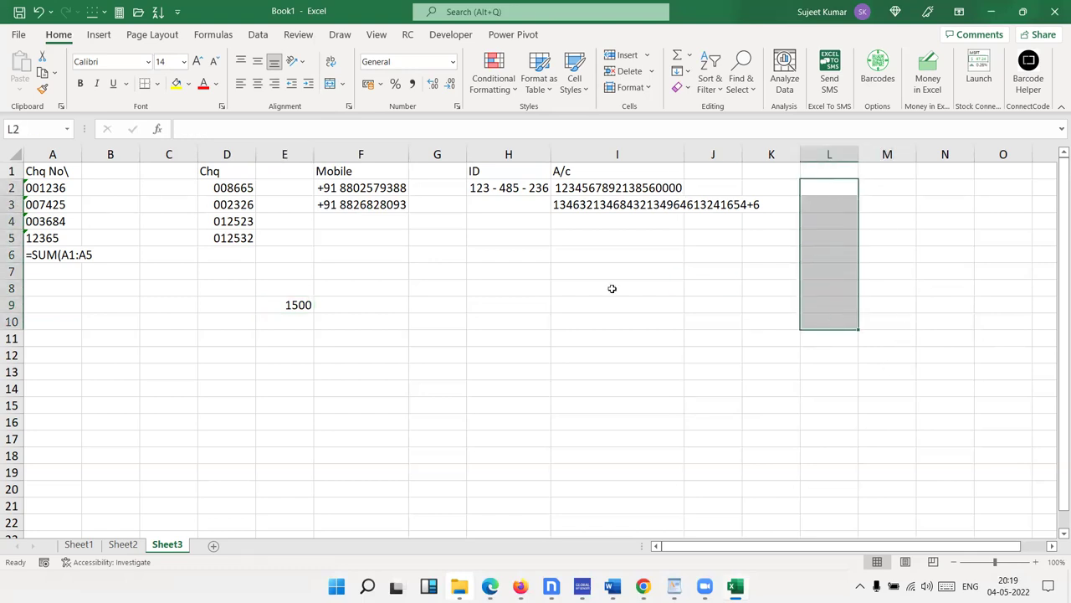
key("ctrl+c")
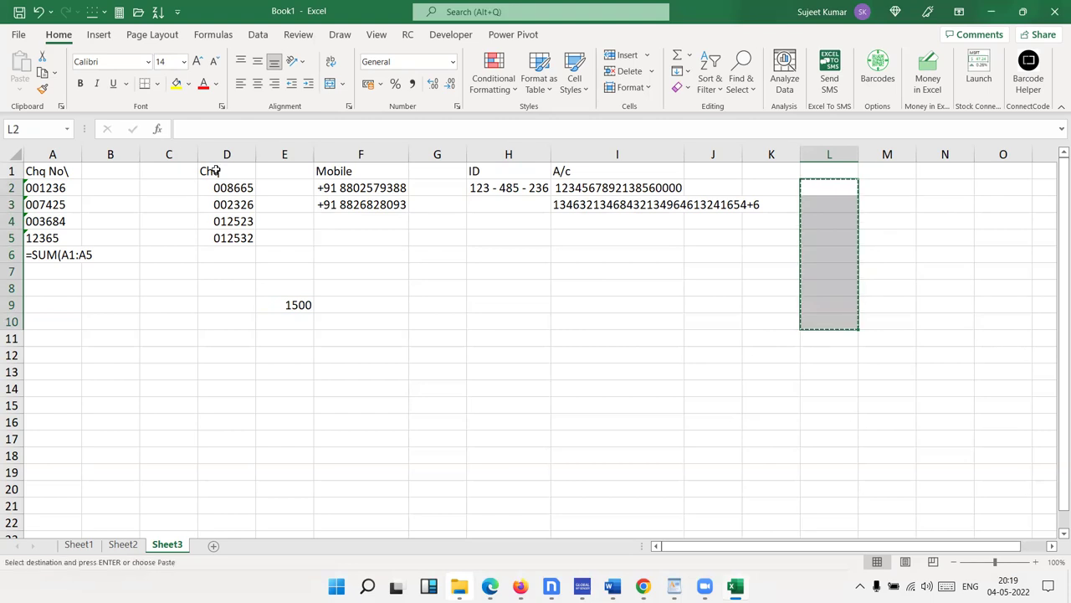
left_click(865, 188)
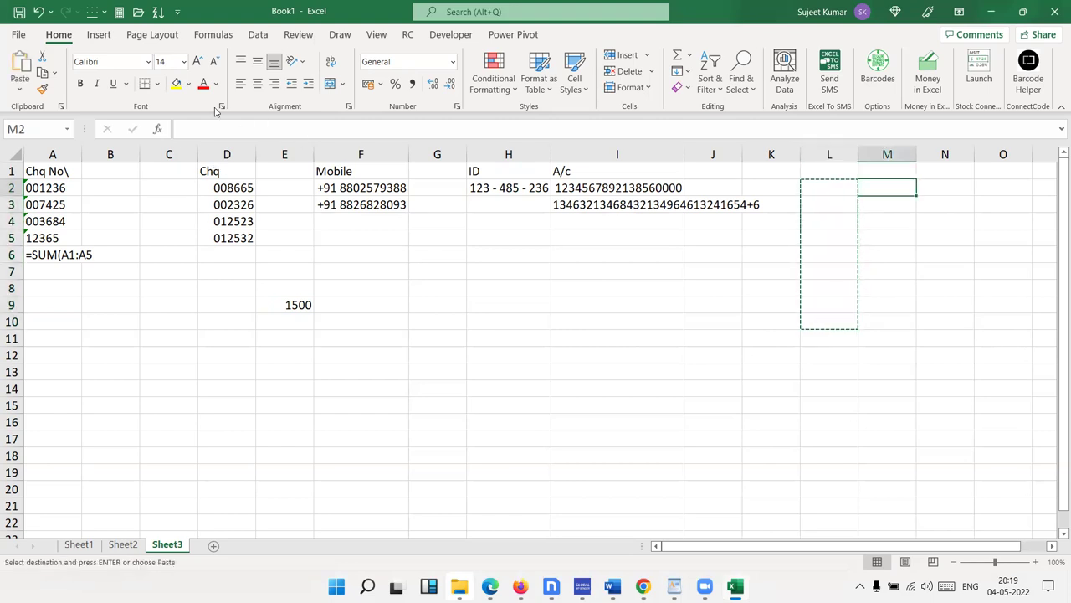
left_click(19, 91)
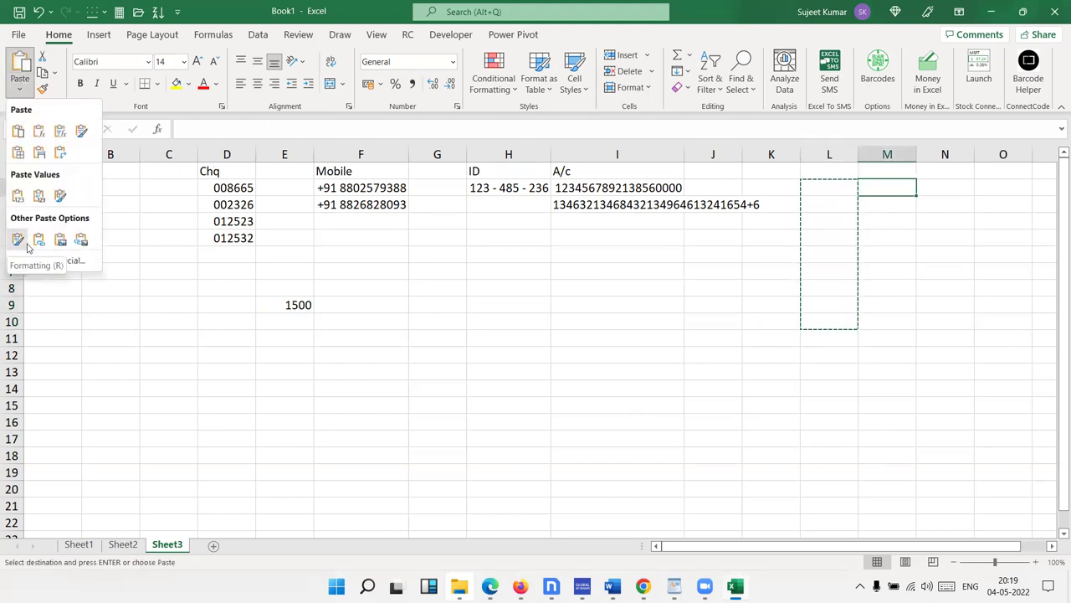
left_click(50, 261)
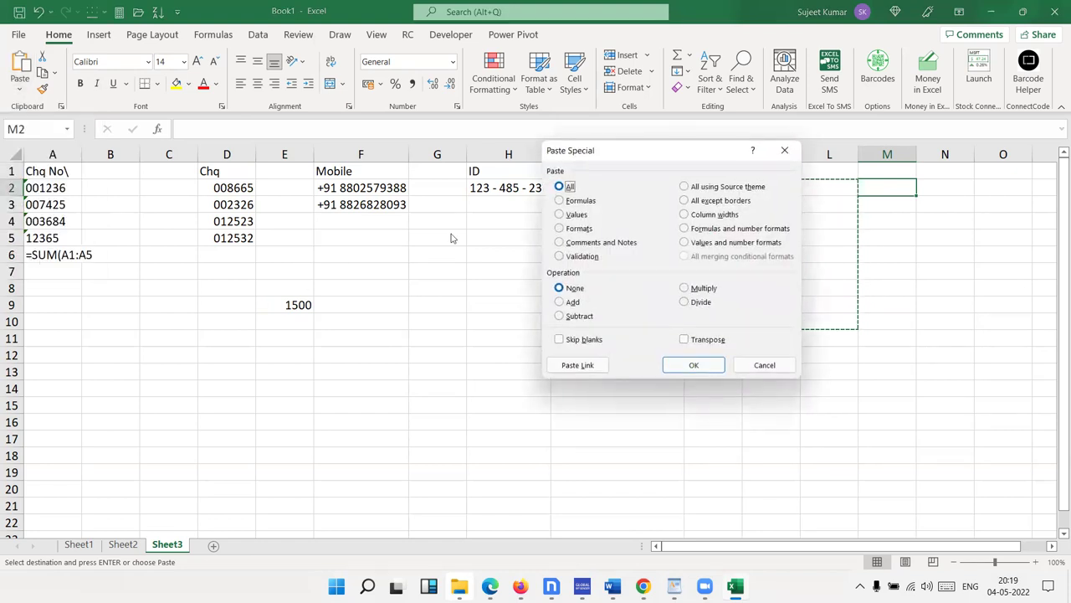
left_click(789, 157)
- Clear the pending copy and copy the last paragraph of the Word document
key("Escape")
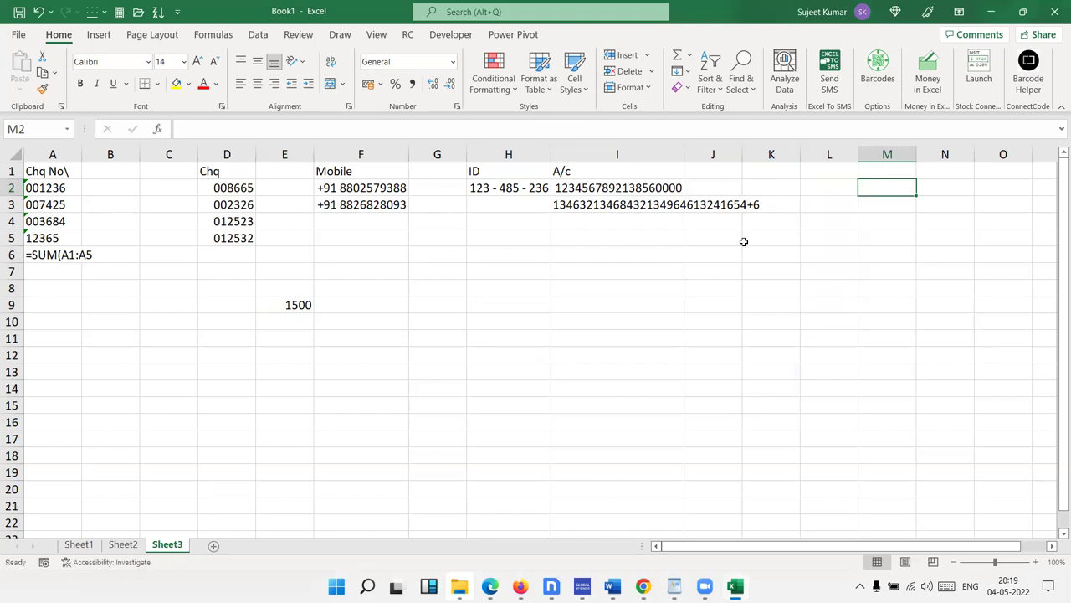
mouse_move(613, 586)
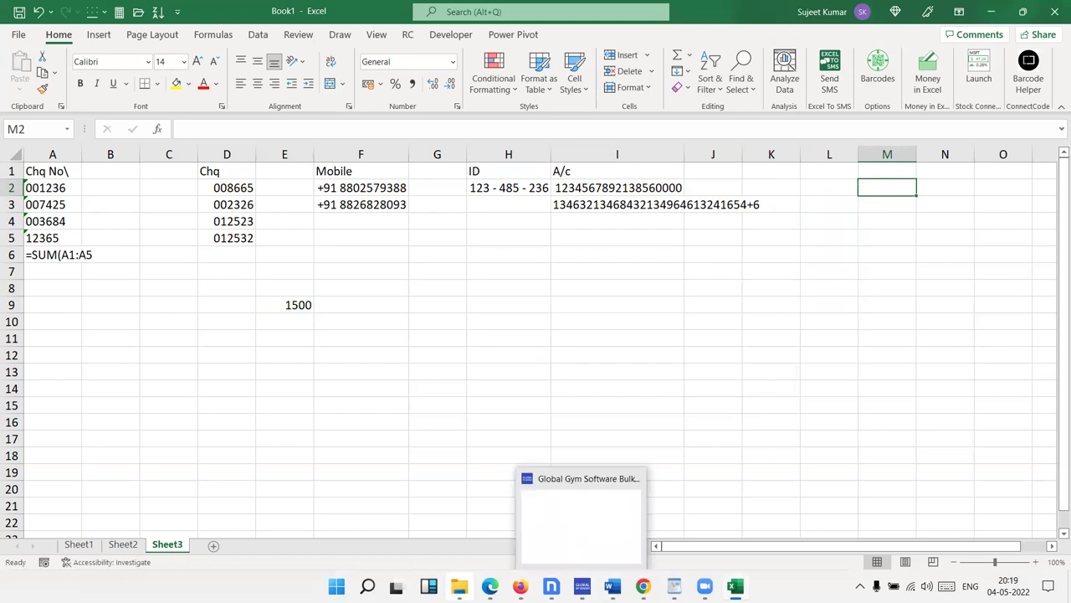
left_click(599, 478)
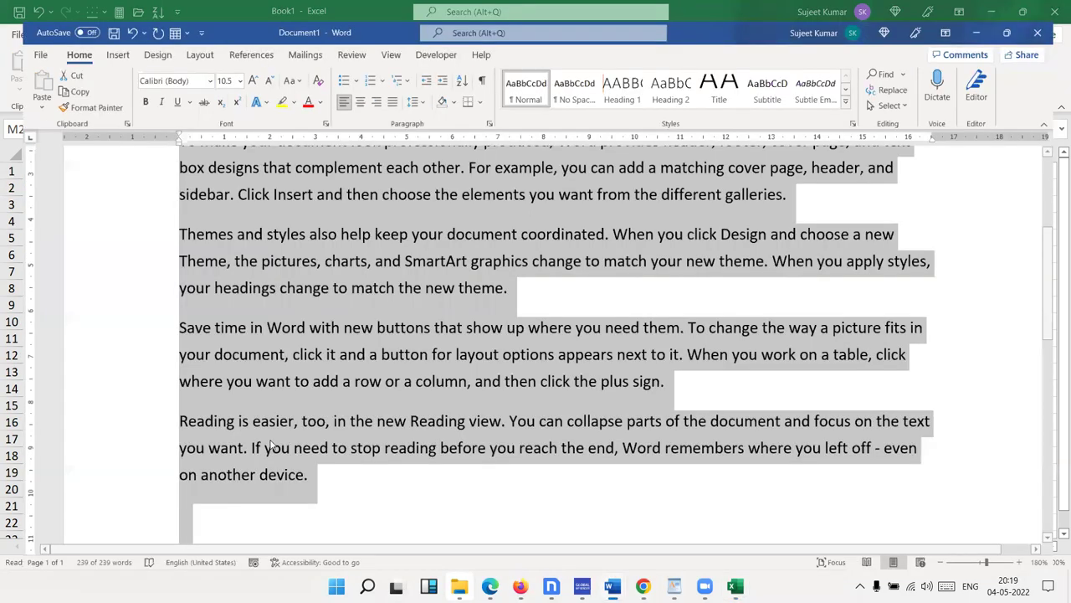
triple_click(297, 479)
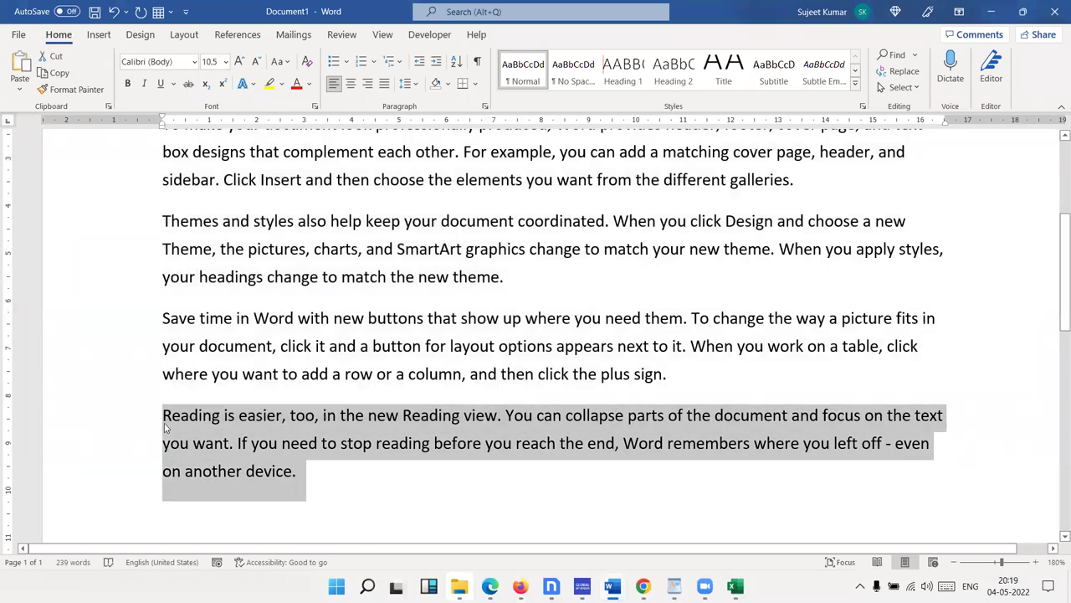
left_click(171, 416)
key("alt+Tab")
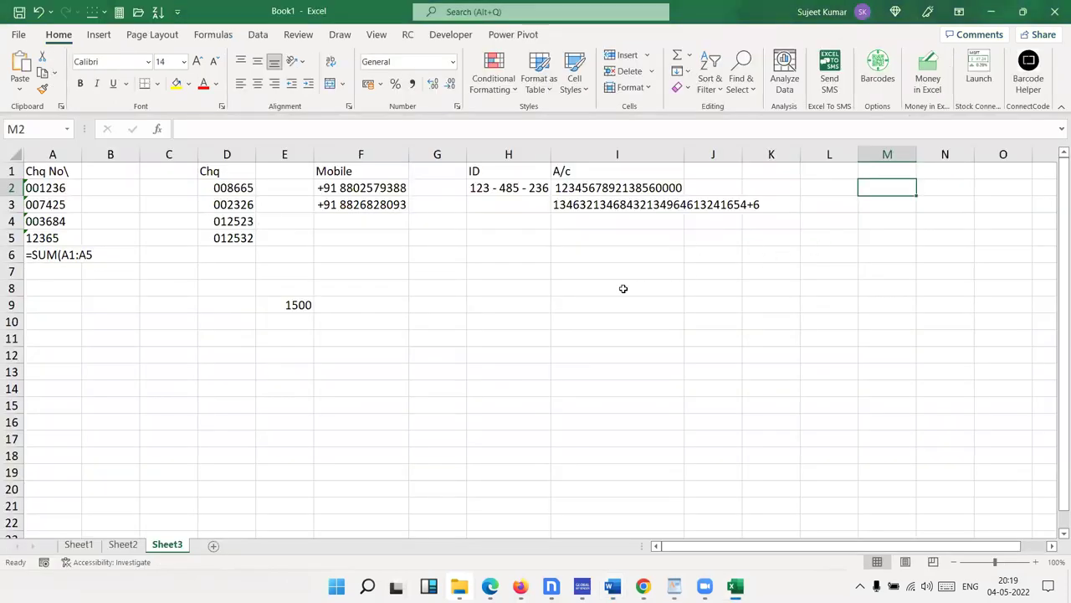
left_click(619, 290)
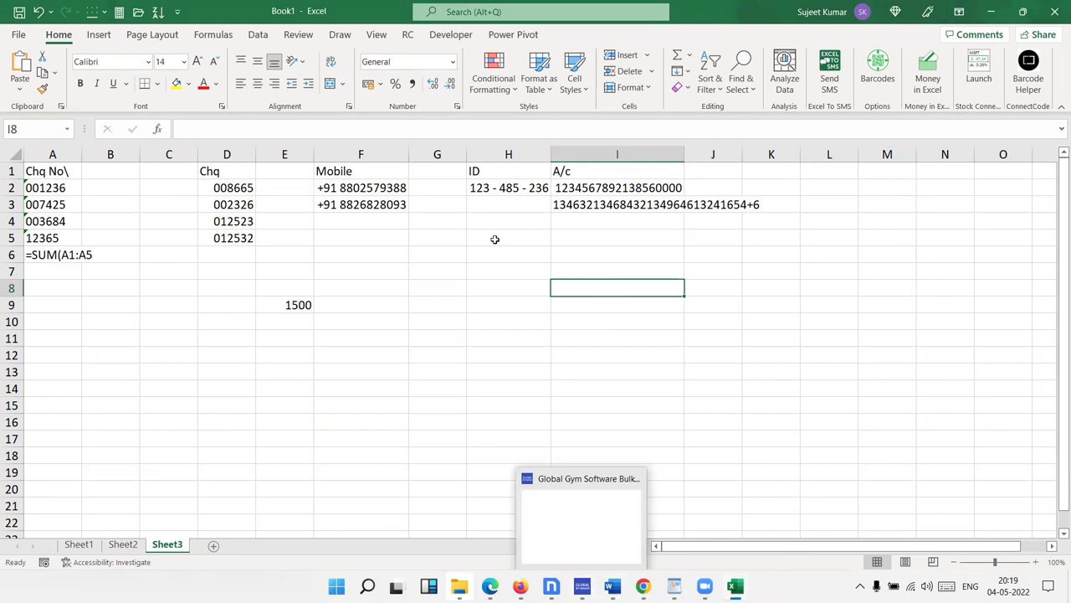
left_click(24, 92)
left_click(42, 153)
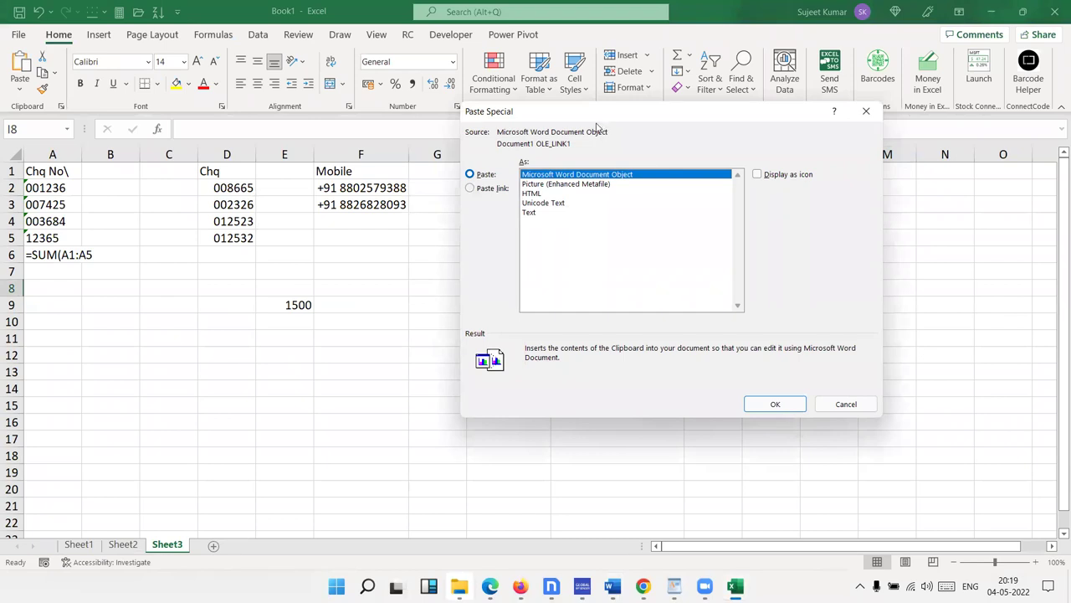
left_click_drag(597, 126, 184, 208)
key("Escape")
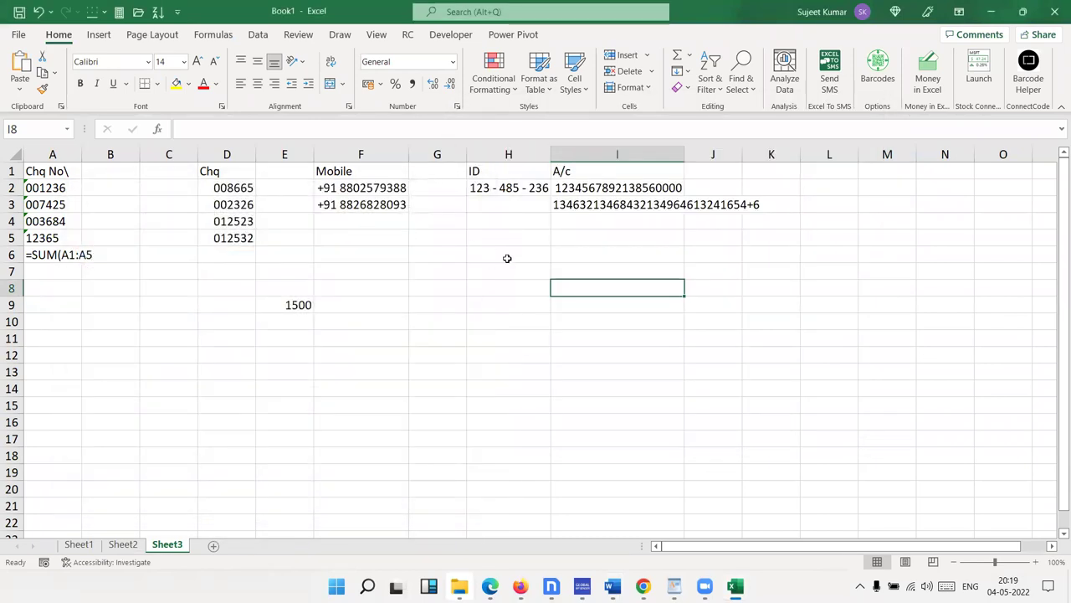
left_click(507, 256)
left_click(46, 204)
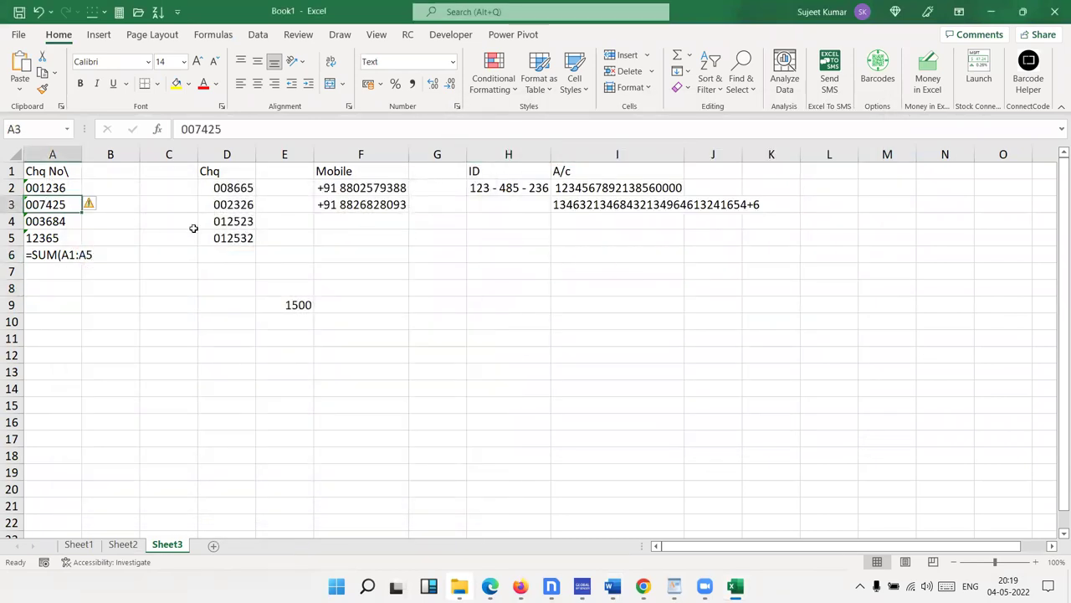
- Trial-paste D3's 002326 into A3, then undo so A3 reads 007425 again
left_click(234, 208)
key("ctrl+c")
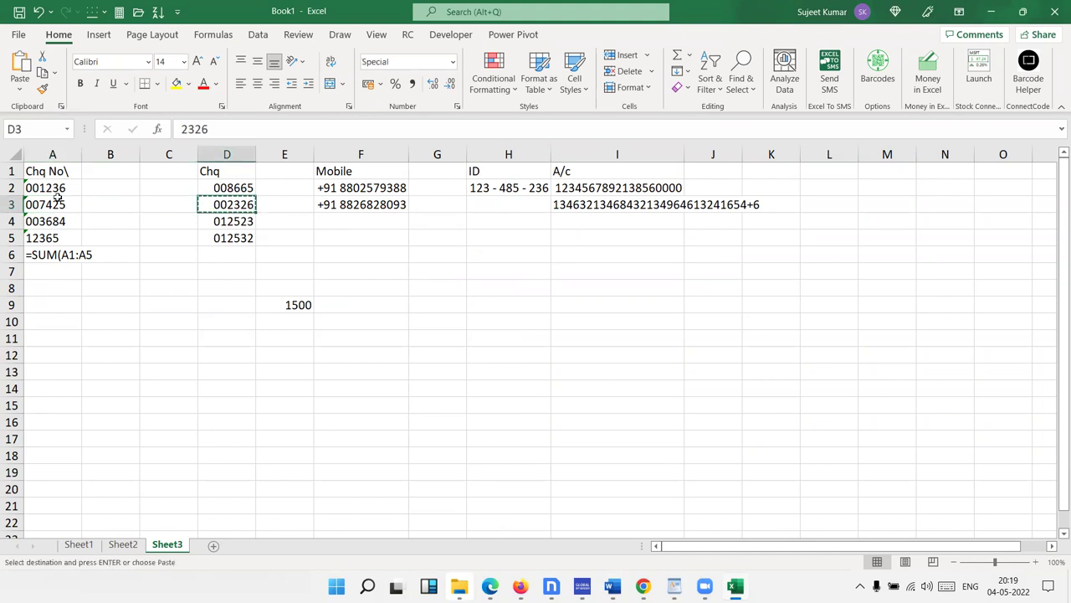
left_click(53, 197)
key("ctrl+v")
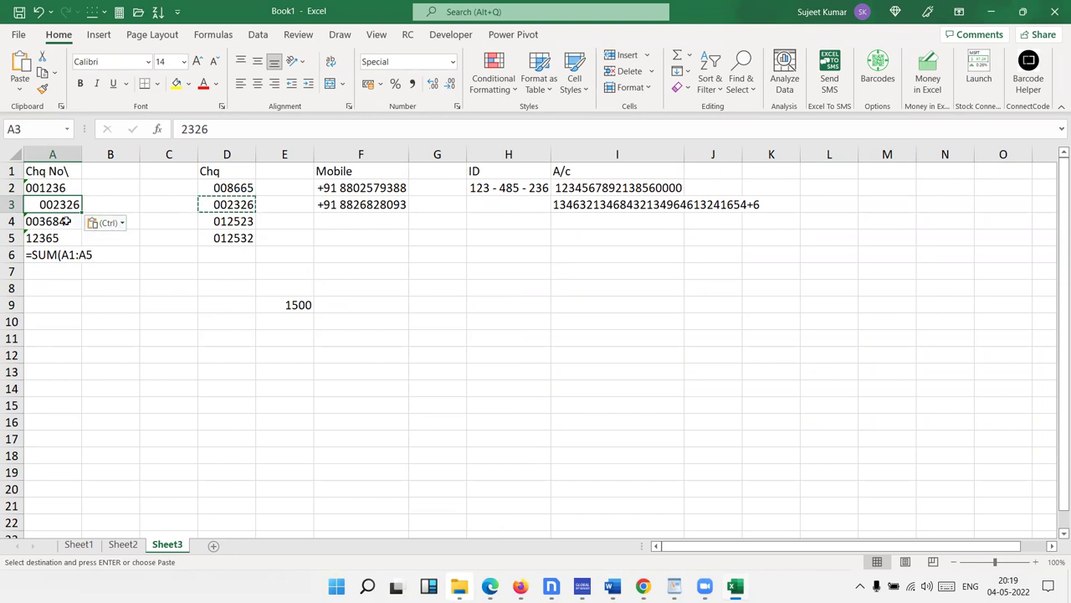
key("ctrl+z")
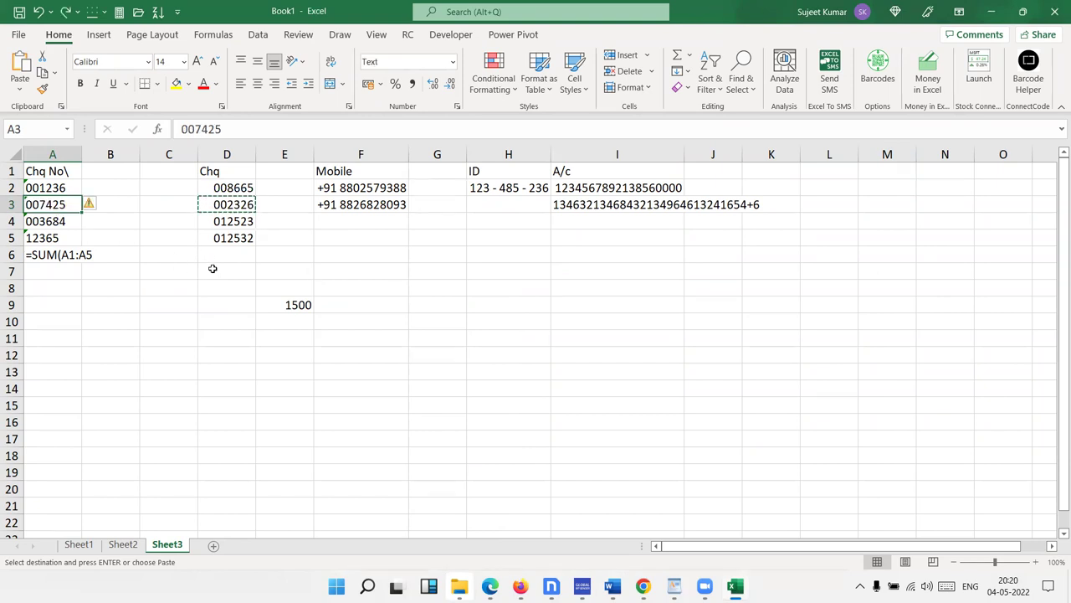
- Compare D3's stored 2326 with A3's text 007425 and show the clipboard history
left_click(232, 206)
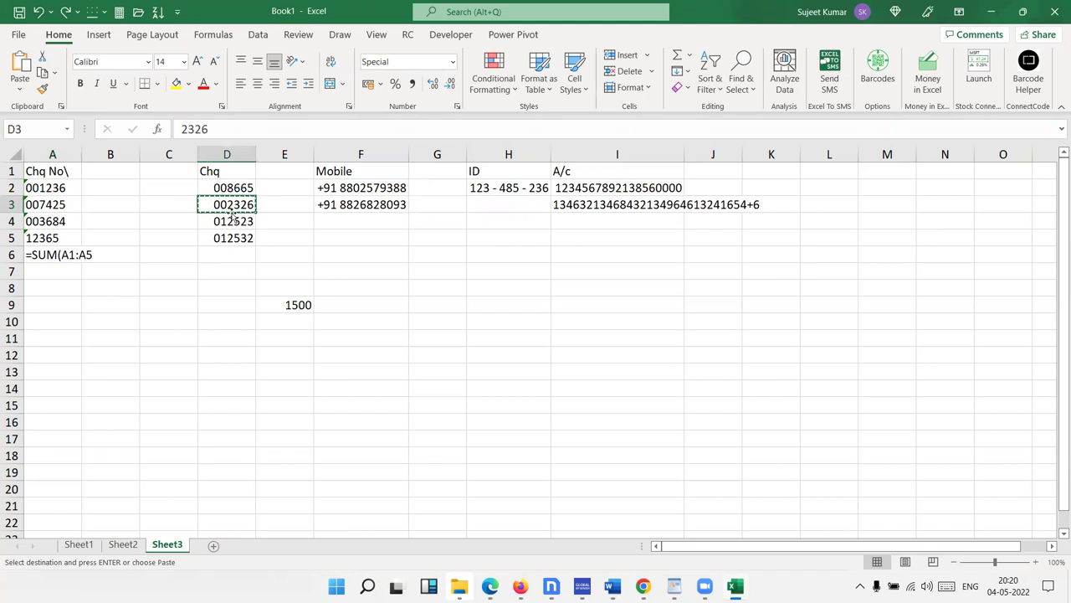
left_click(61, 207)
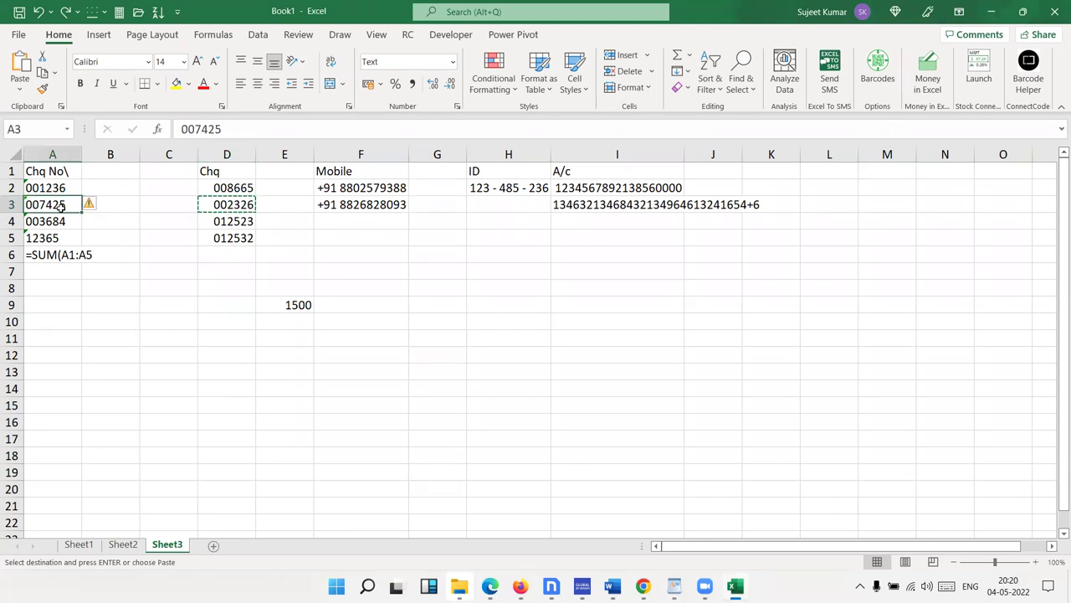
left_click(61, 105)
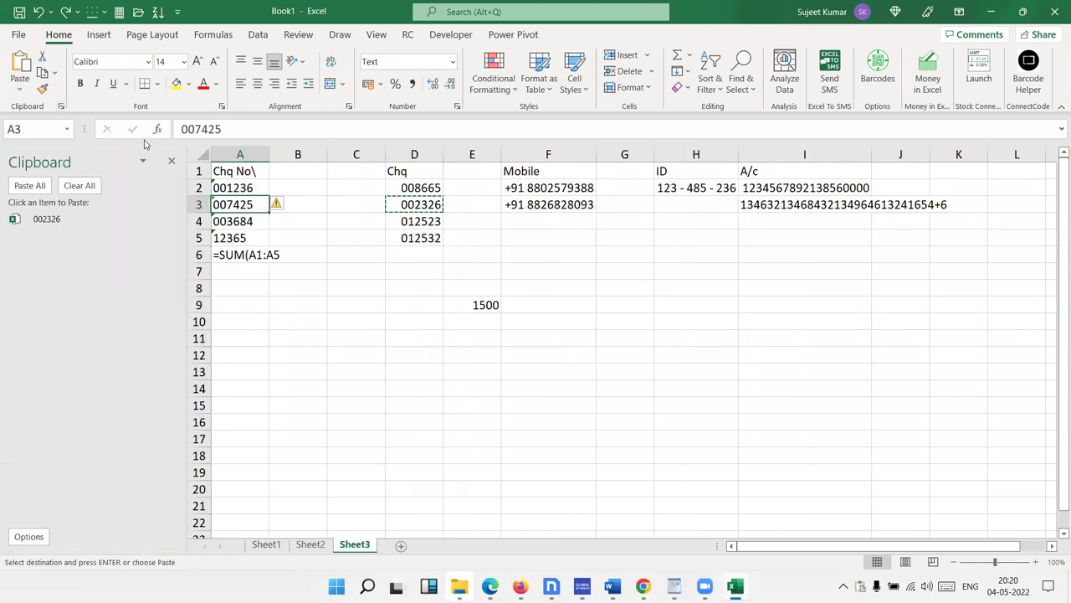
- Copy D4's 012523, select A4 as the target, and close the Clipboard pane
key("Escape")
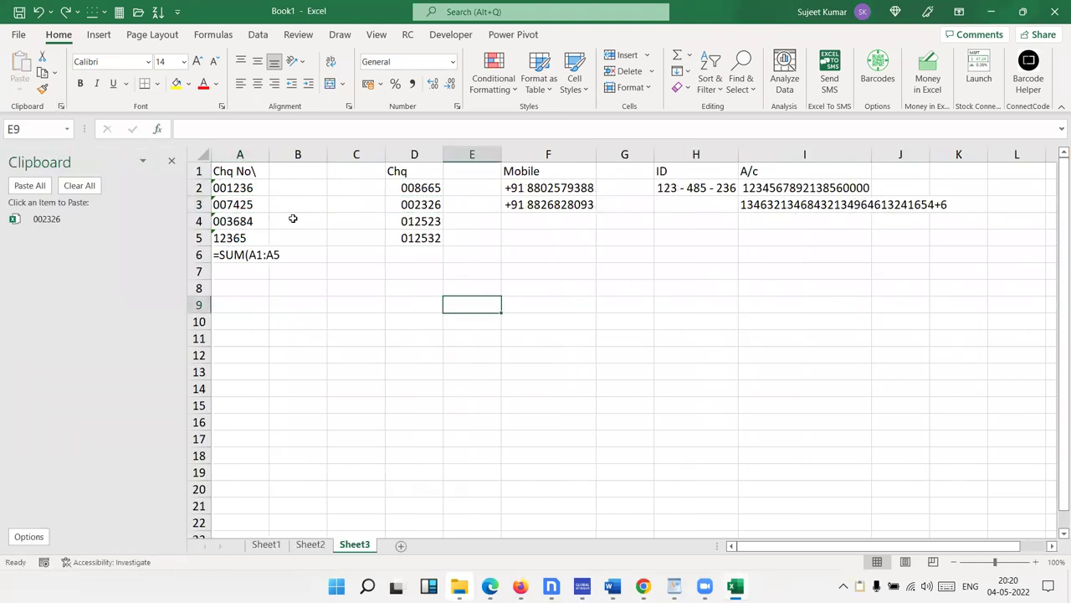
left_click_drag(429, 224, 441, 235)
left_click(429, 224)
key("ctrl+c")
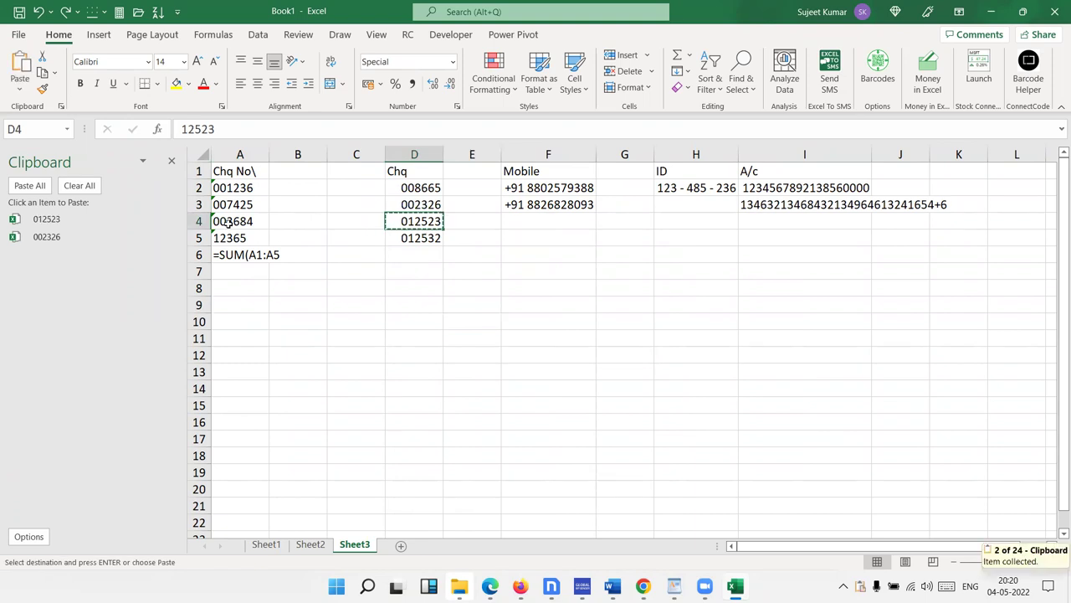
left_click(235, 223)
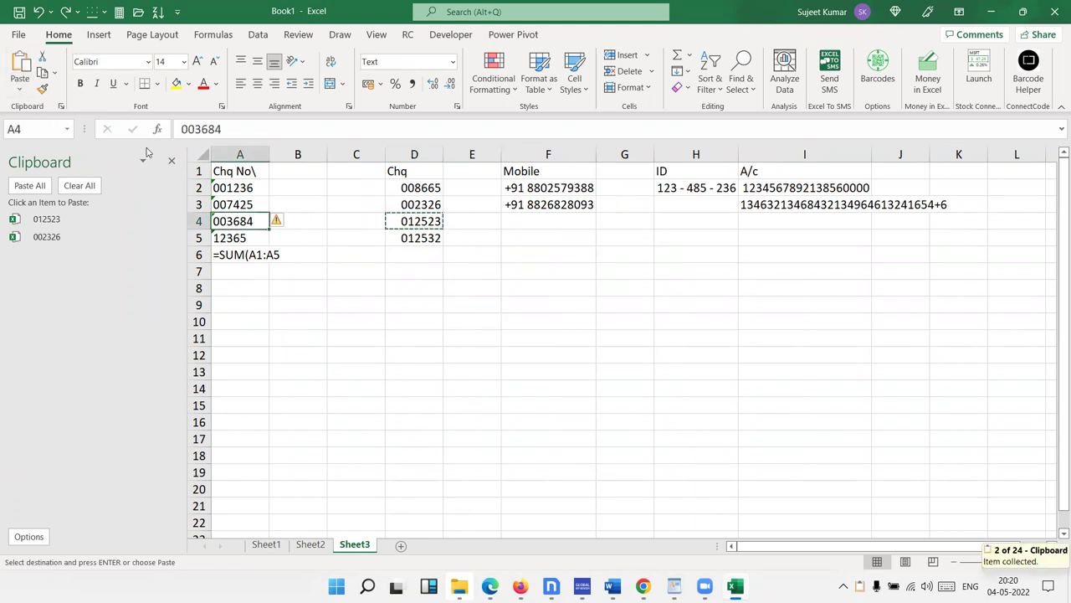
left_click(172, 159)
- Paste only the value into A4, undo it, then recopy the Word paragraph
left_click(20, 88)
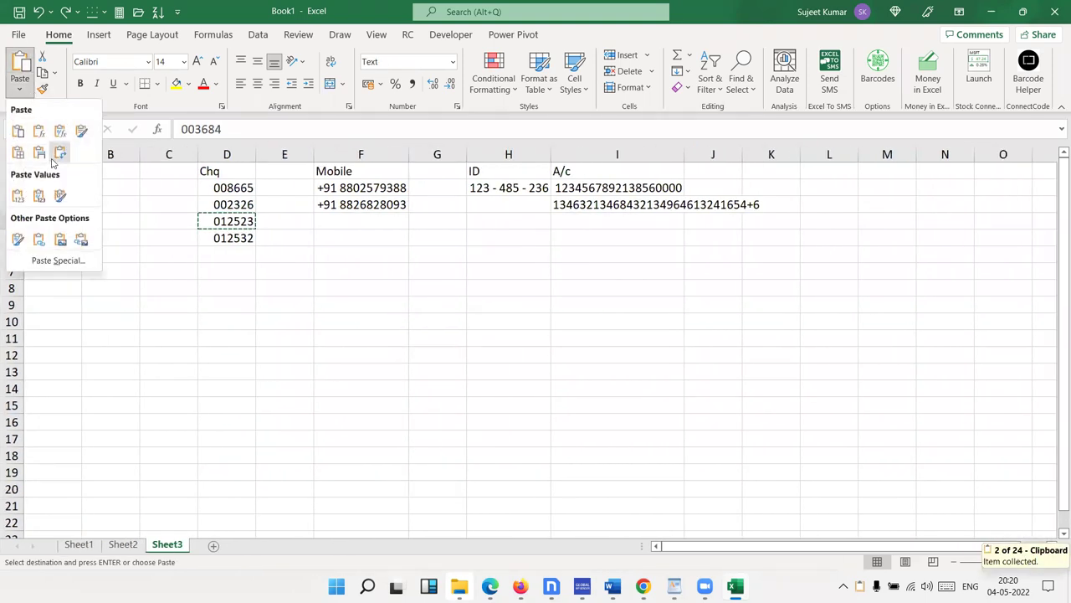
left_click(46, 261)
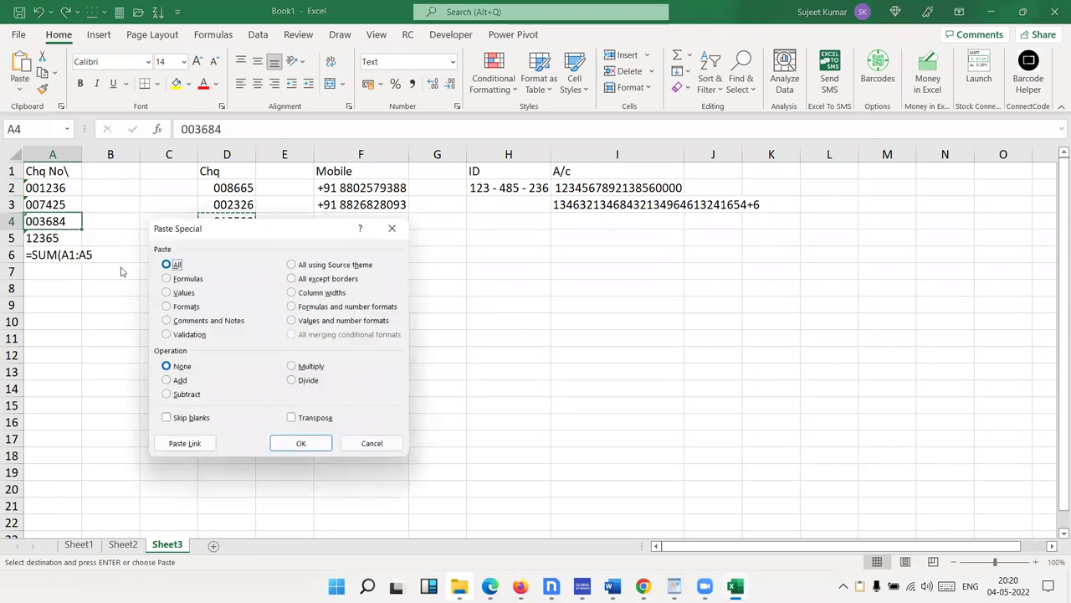
left_click(181, 294)
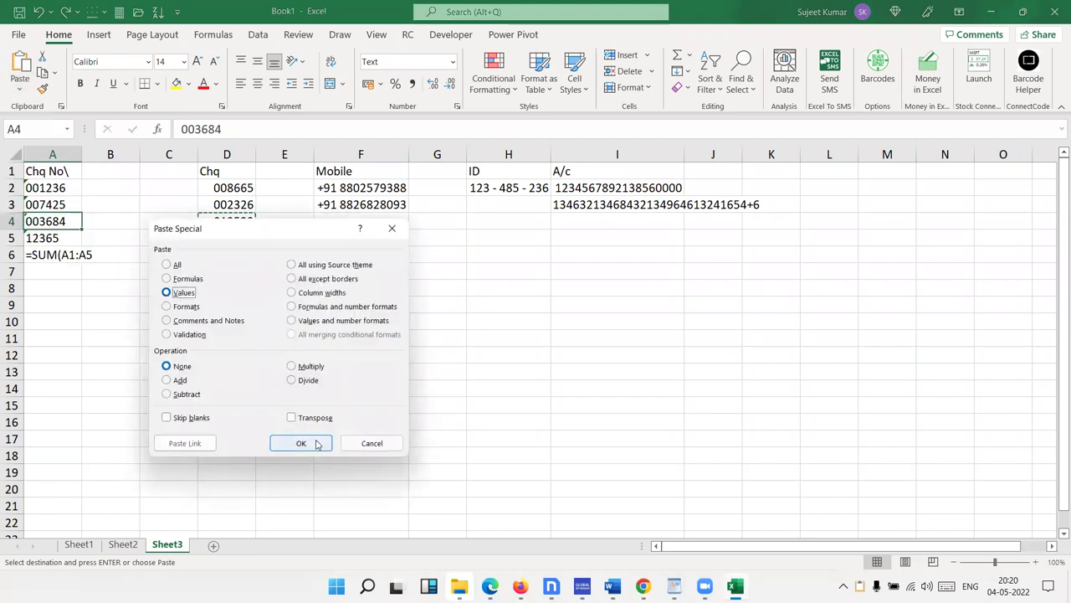
left_click(312, 442)
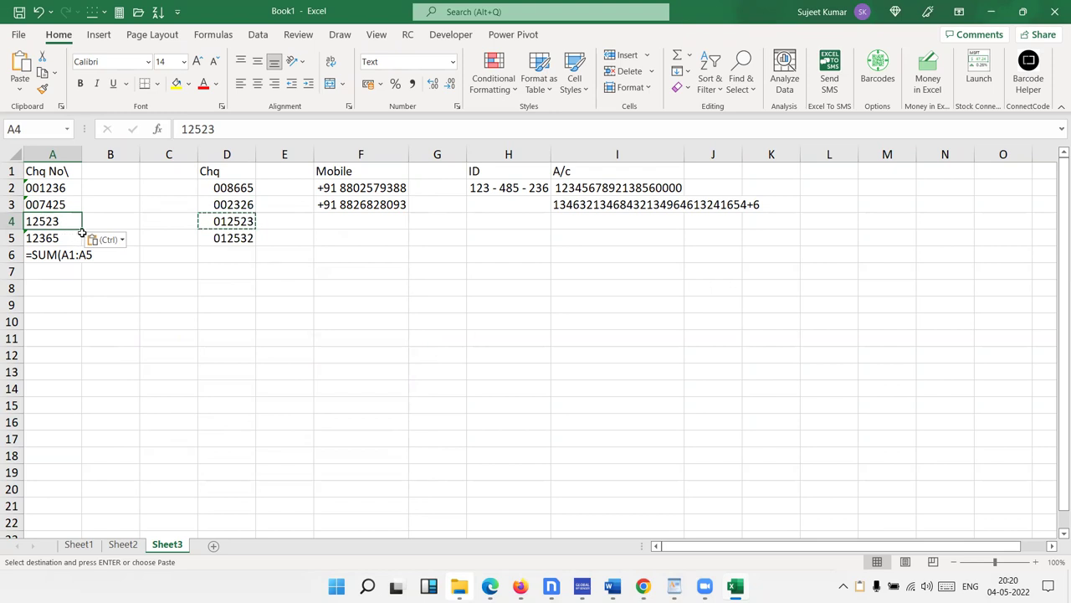
key("ctrl+v")
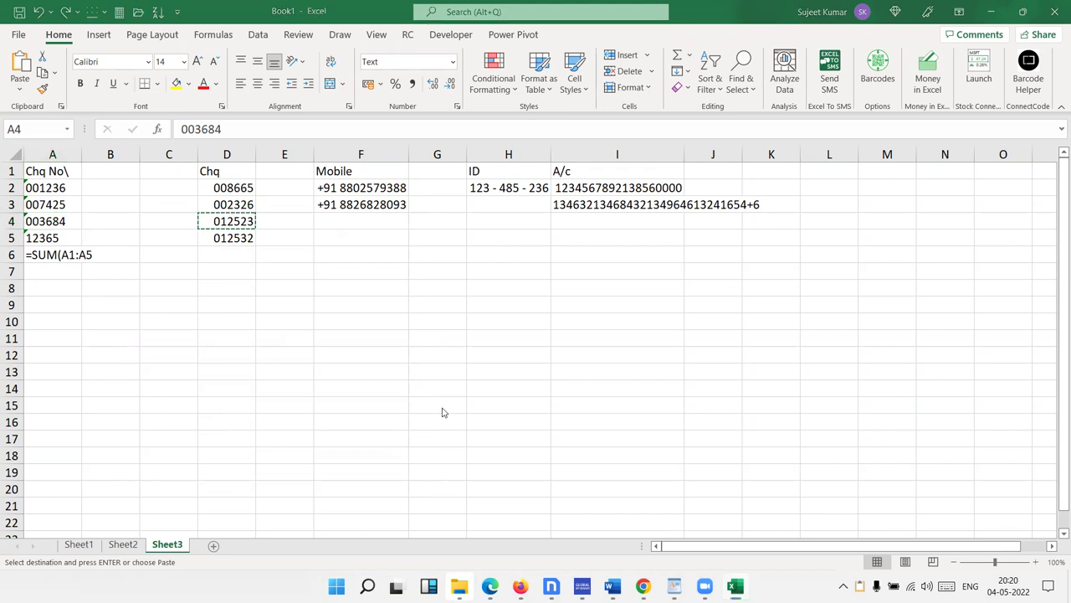
key("alt+Tab")
key("ctrl+c")
key("alt+Tab")
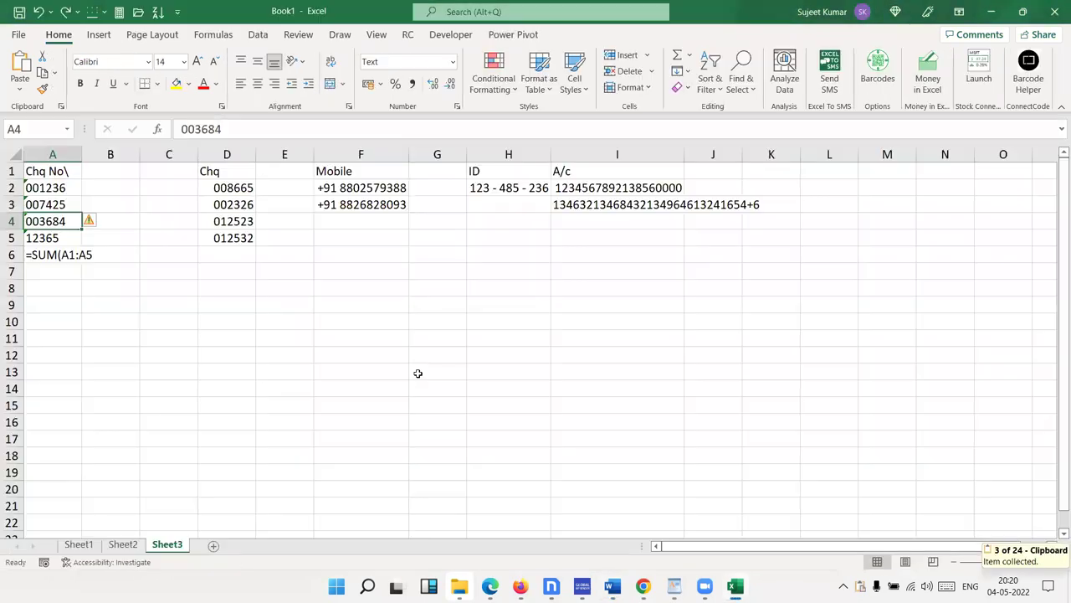
right_click(374, 335)
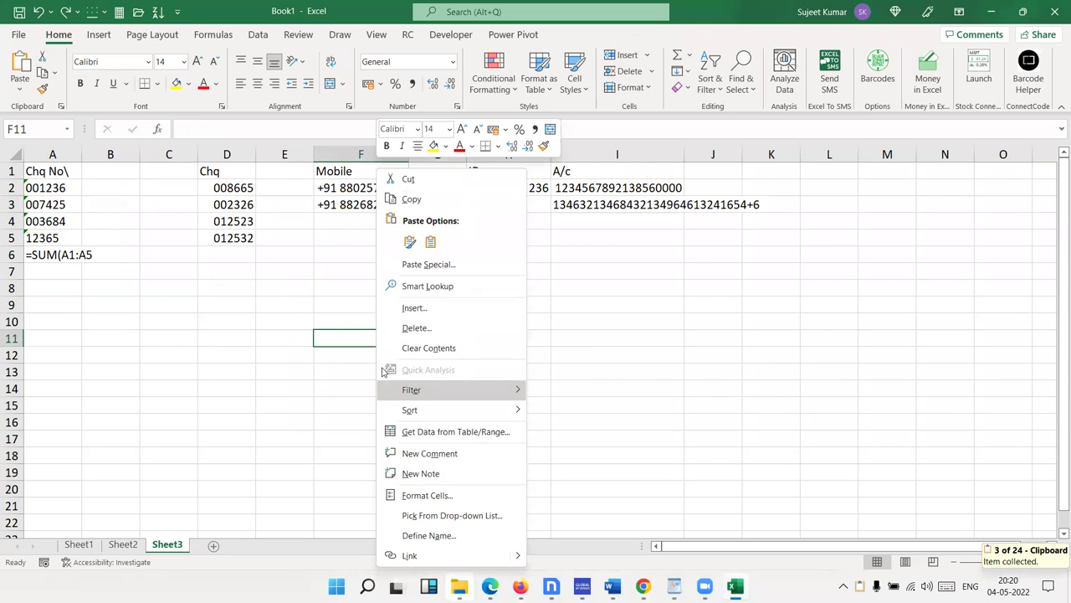
left_click(403, 264)
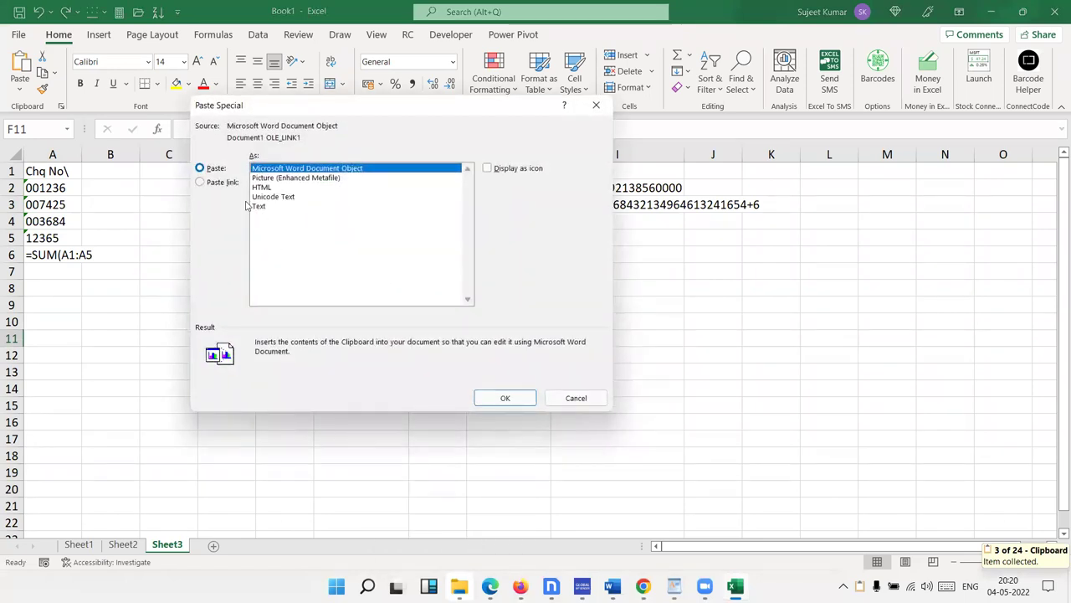
left_click(274, 197)
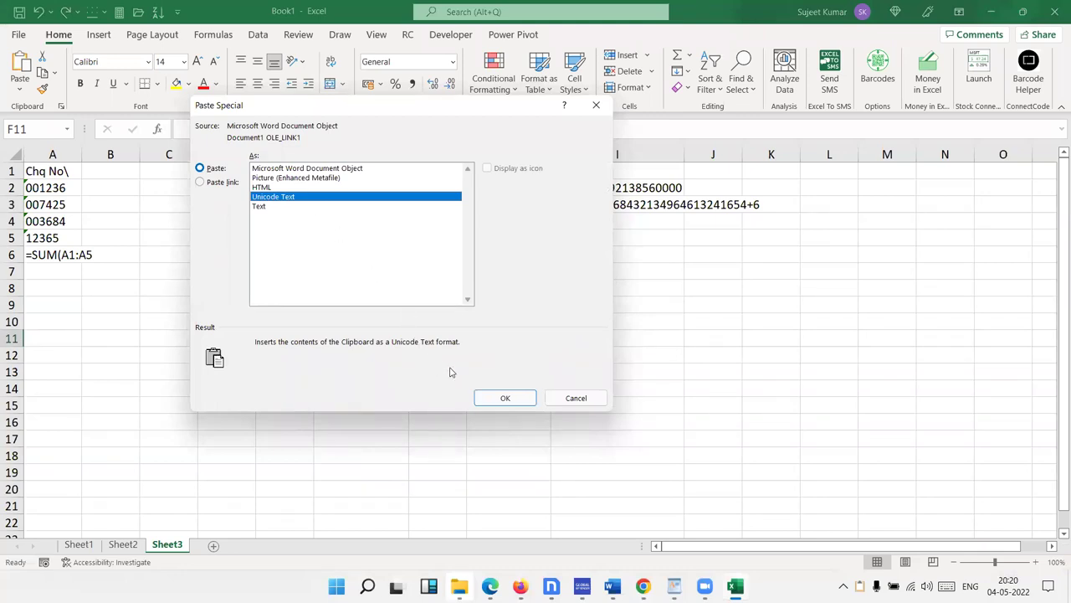
left_click(553, 399)
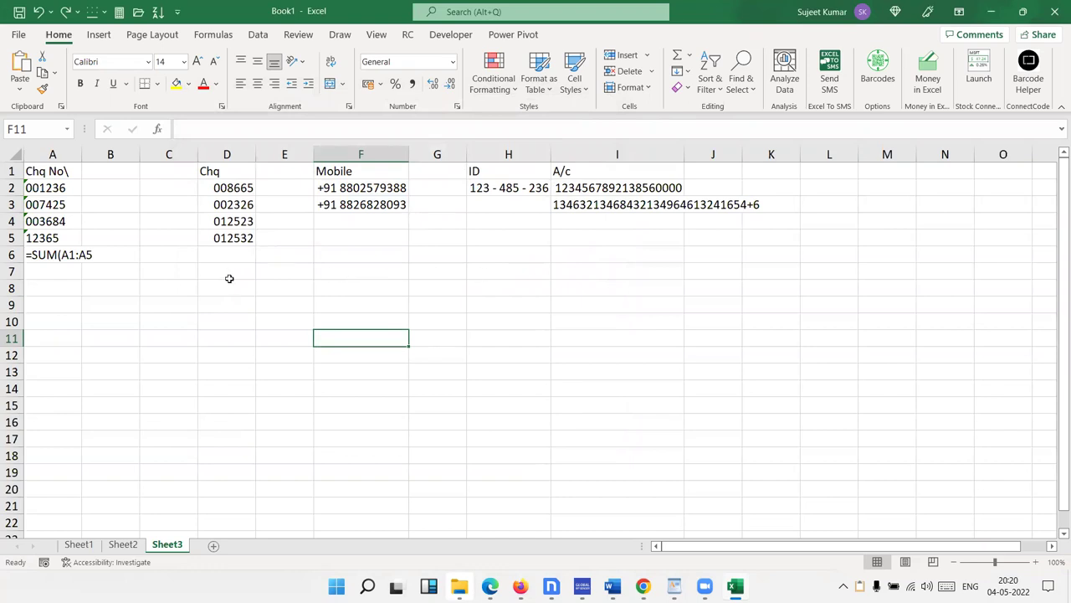
left_click(242, 303)
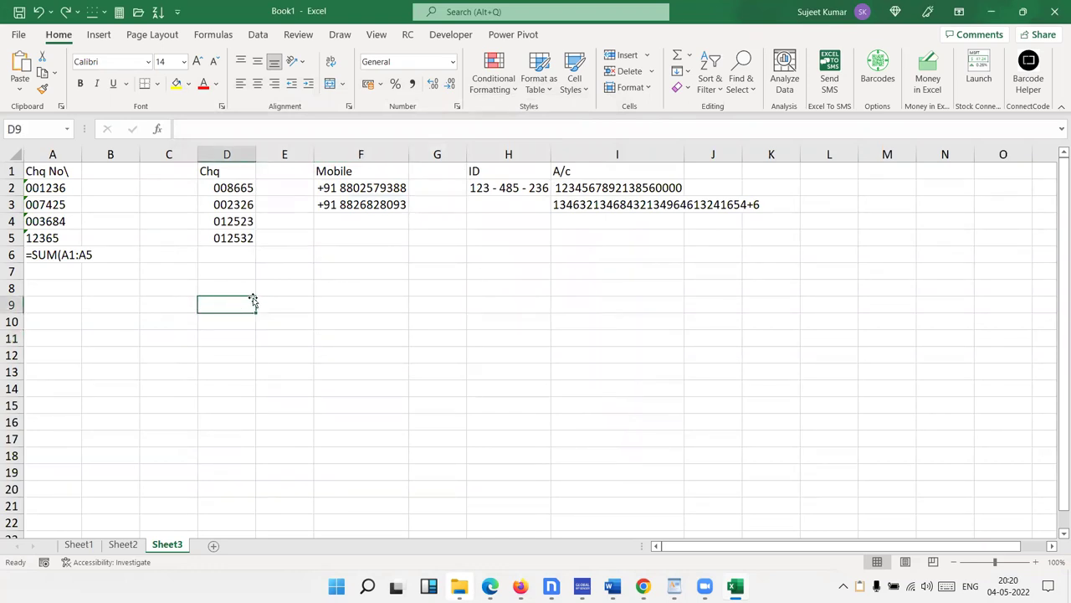
- Enter 1500 in E9, then replace it with the text MRP 1500
left_click(564, 202)
left_click(390, 204)
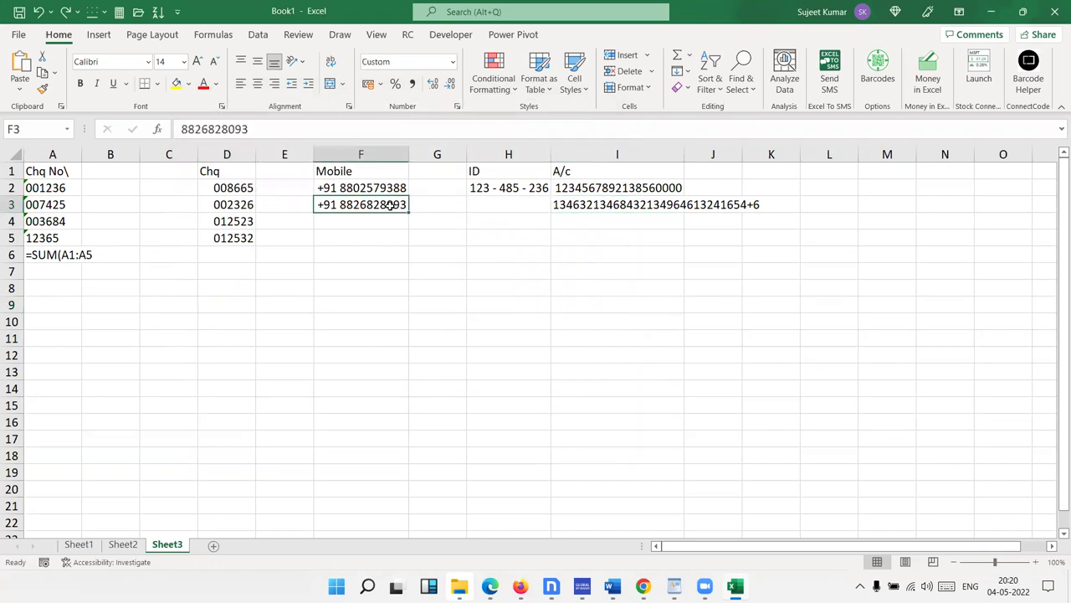
left_click(258, 303)
type("1500")
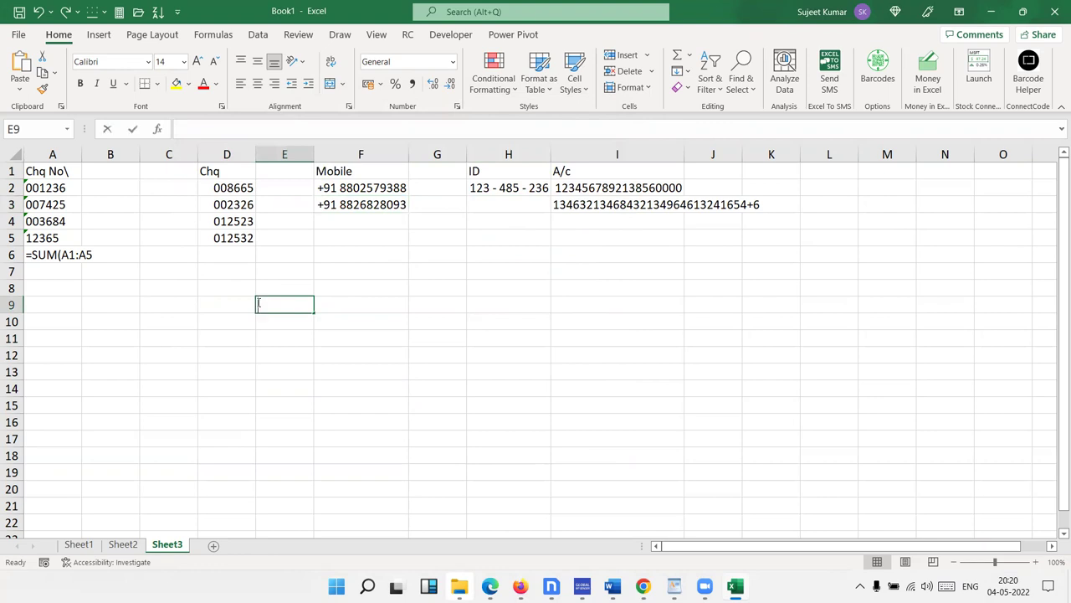
key("Return")
left_click(259, 305)
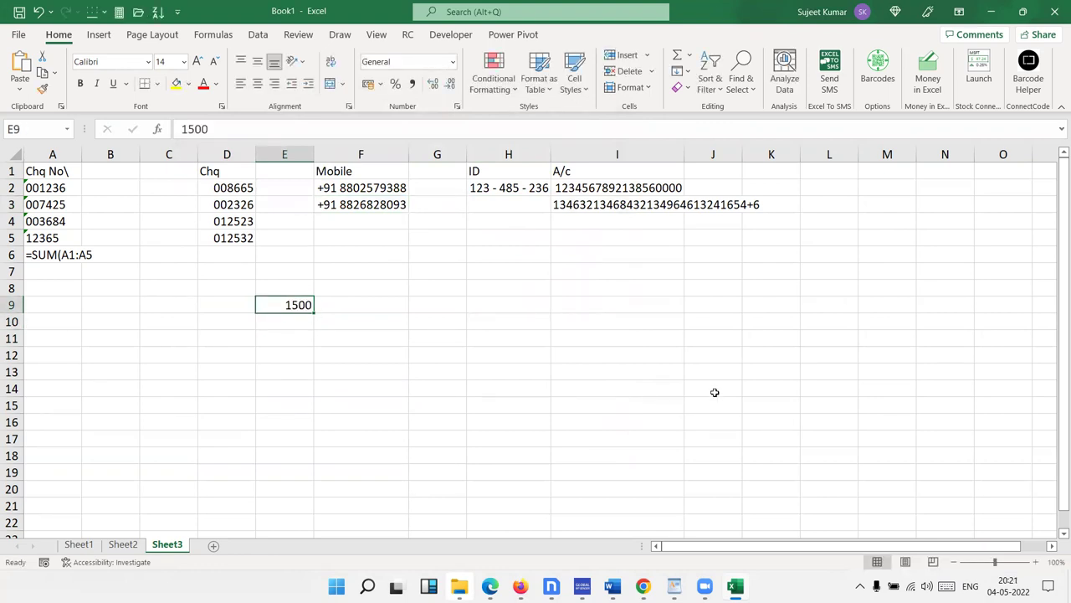
type("MRP 1500")
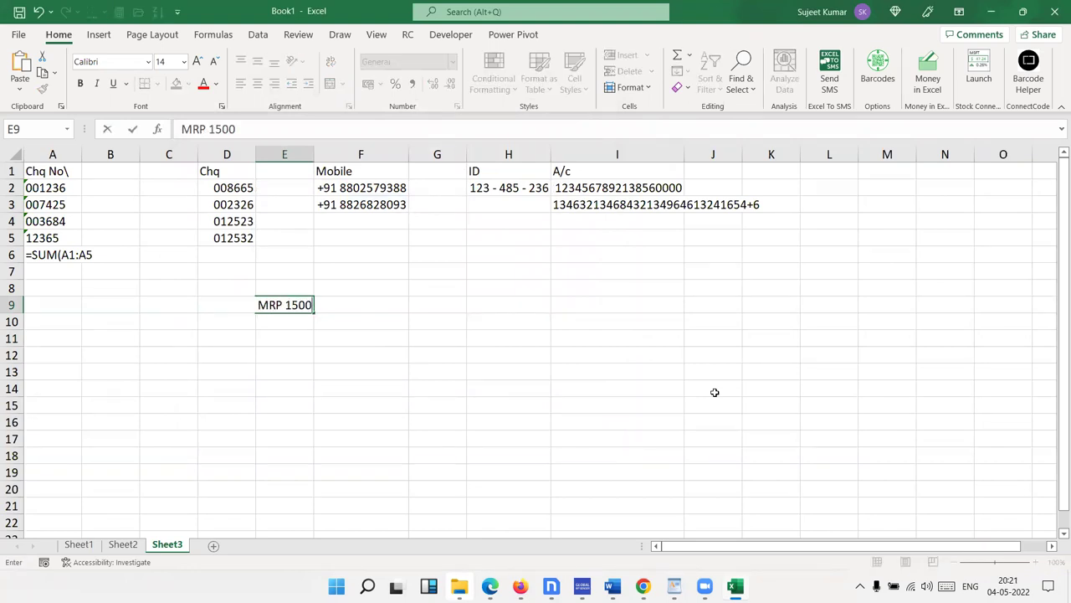
key("Return")
- Enter =E9+20 in F9, which returns #VALUE!, and compare it with E9
key("Up")
key("Right")
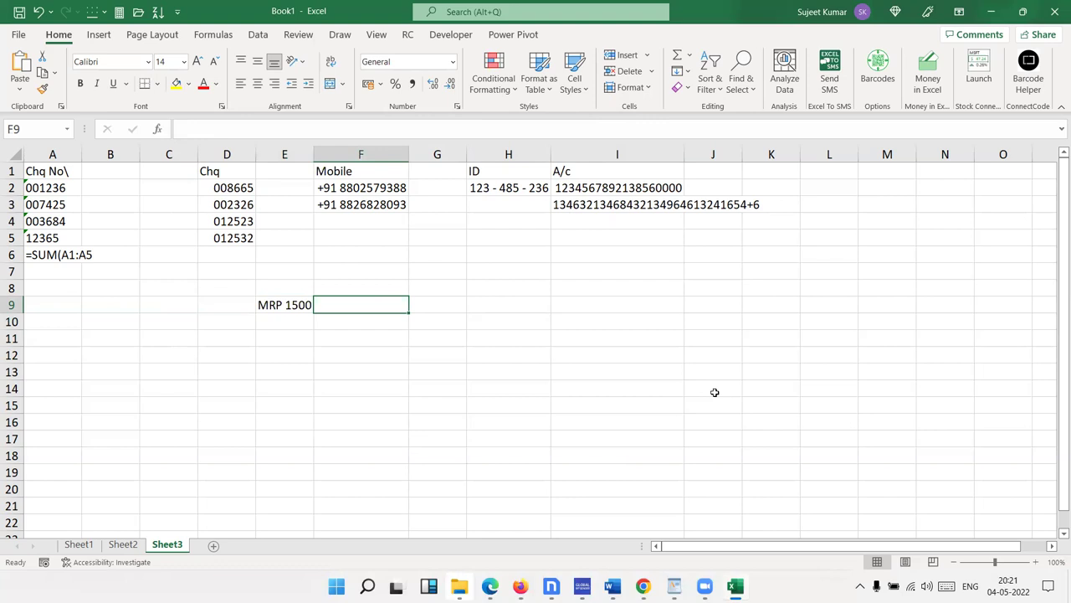
type("=E9+20")
key("Return")
key("Up")
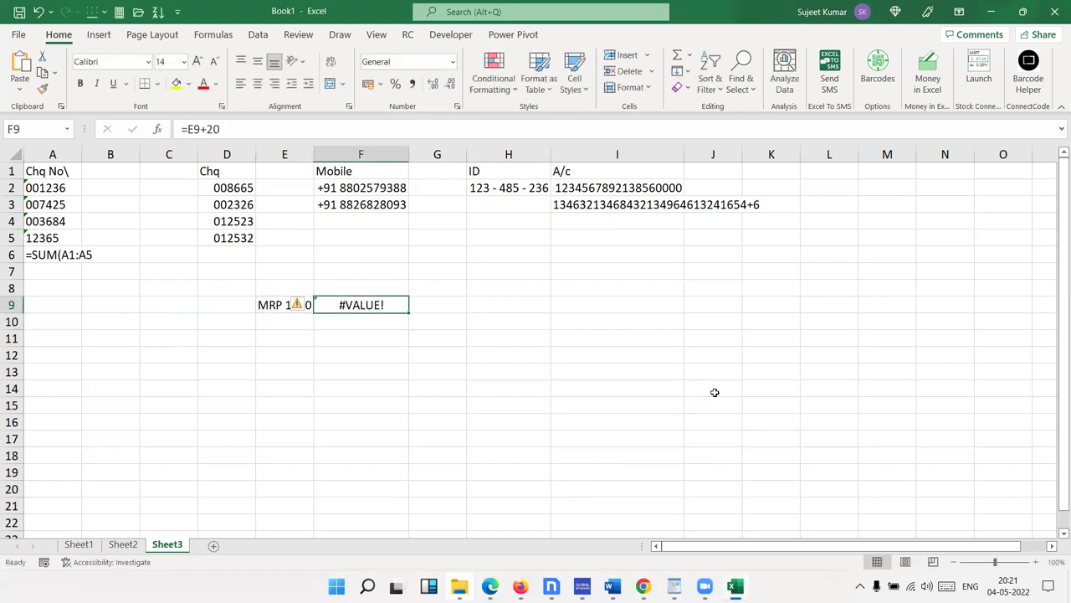
key("Left")
key("Right")
key("Left")
key("Down")
key("Up")
key("Right")
key("Down")
key("Left")
key("Up")
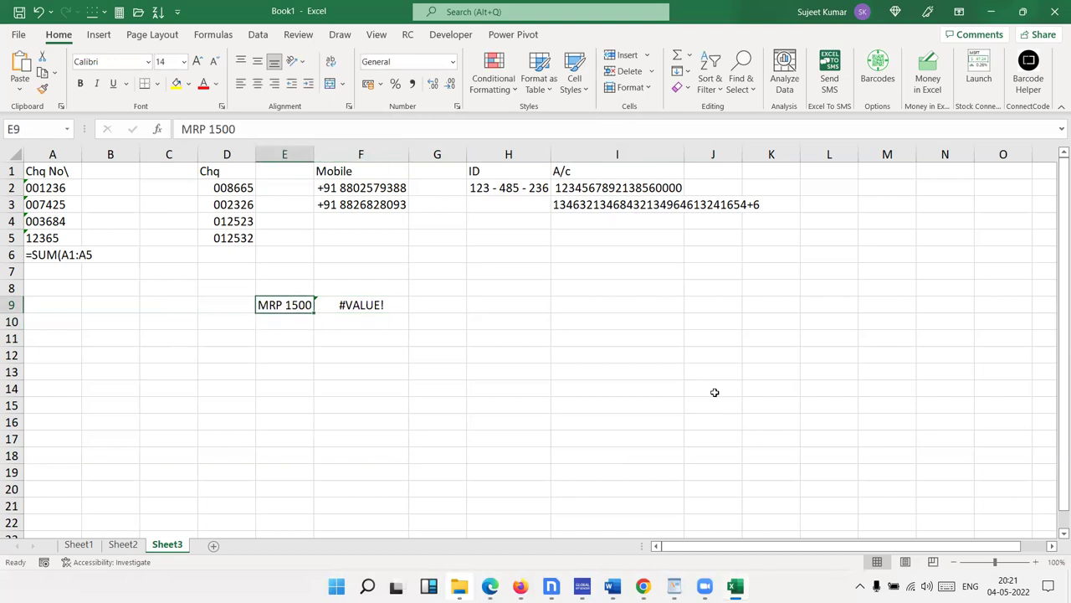
- Enter the plain number 1500 in H9
key("Right")
key("Right")
key("Right")
key("F2")
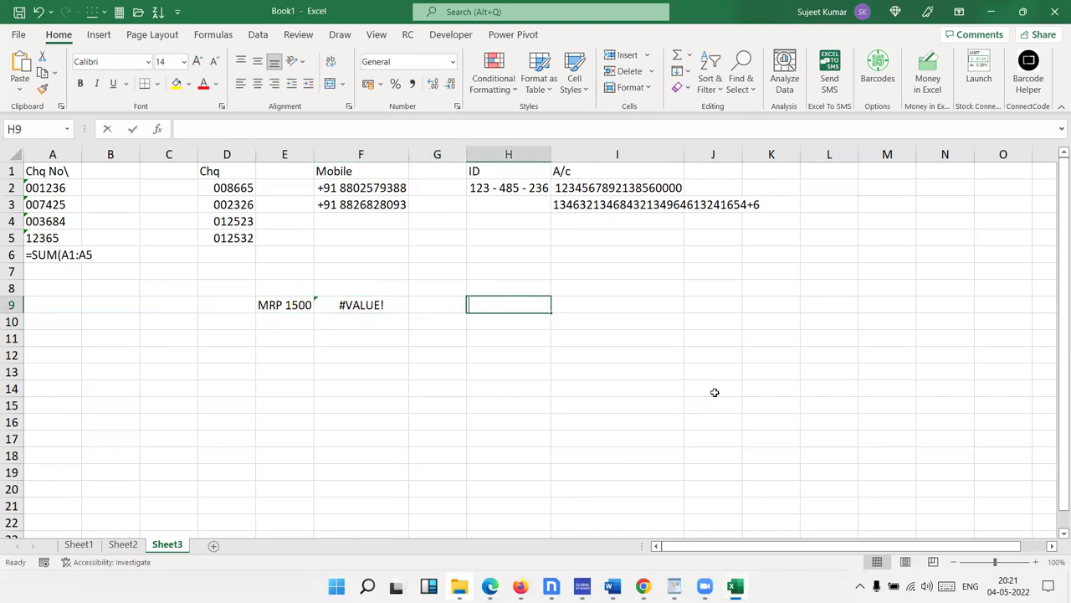
type("1500")
key("Return")
key("Up")
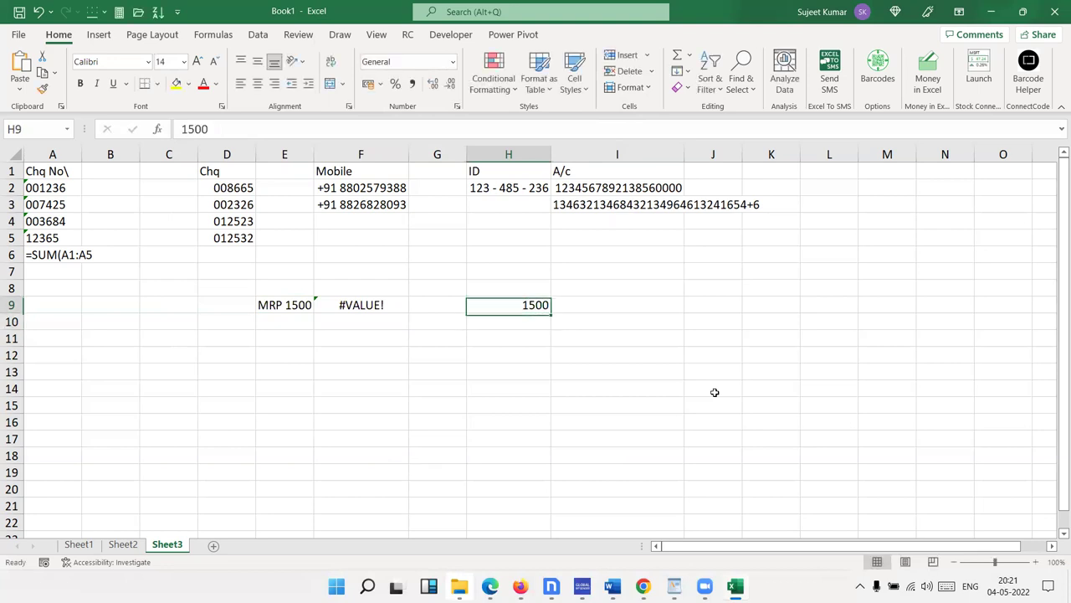
- Give H9 the custom number format "MRP" #
left_click(457, 107)
left_click(133, 331)
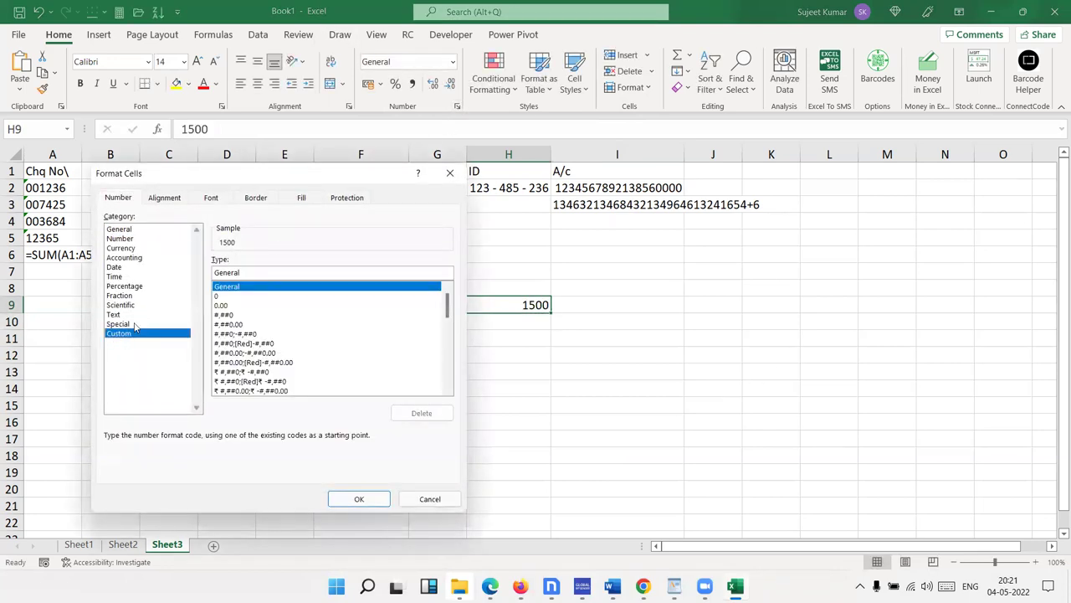
double_click(231, 272)
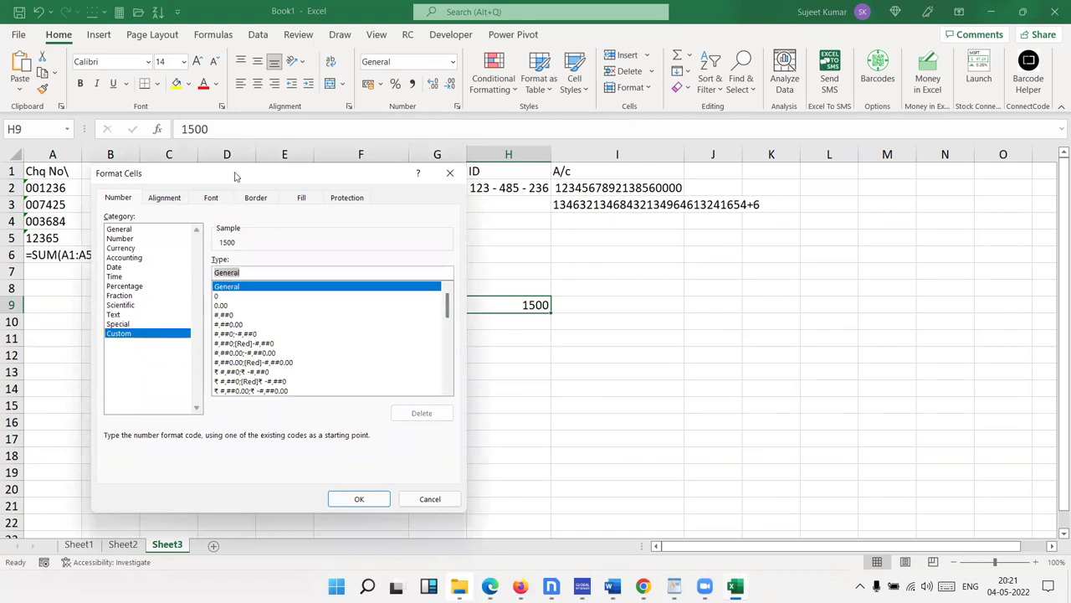
left_click_drag(239, 178, 767, 121)
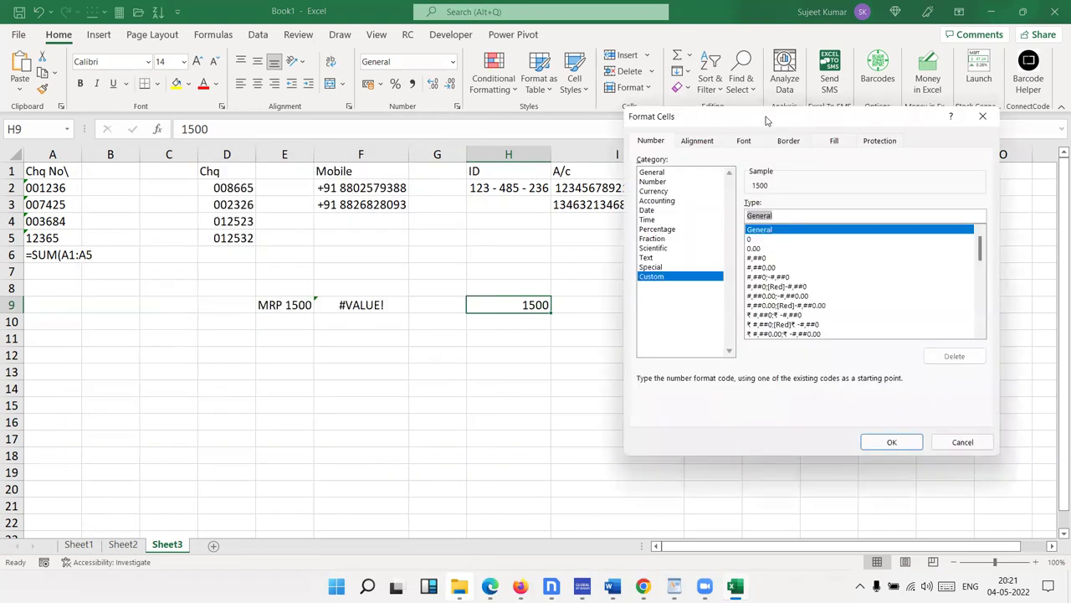
type("\"MRP\"")
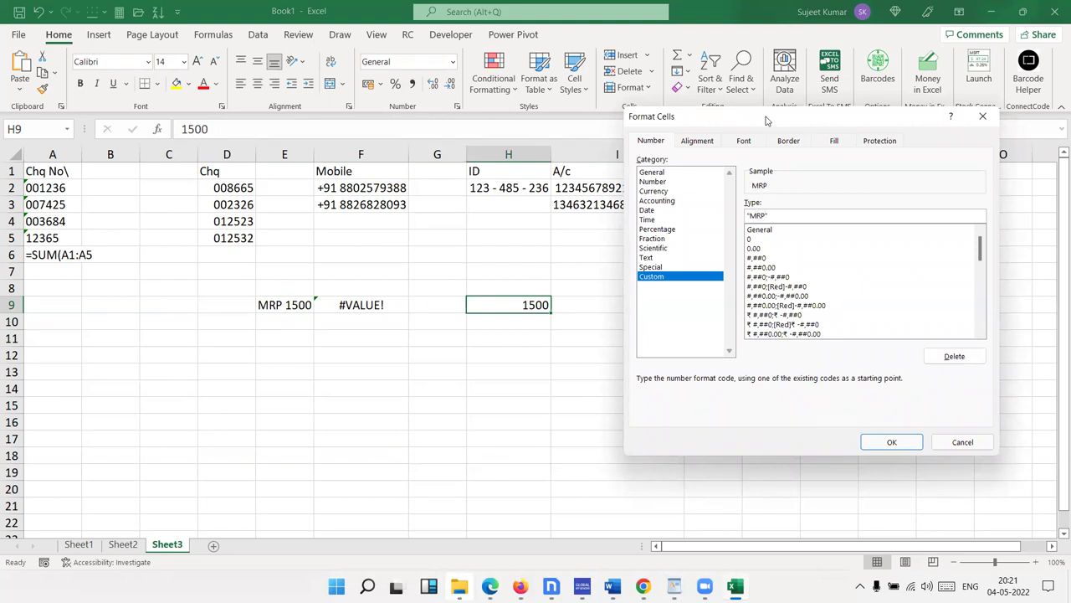
type(" #")
left_click(892, 443)
- Remove the # so H9's custom format is just "MRP", showing only MRP
left_click(458, 106)
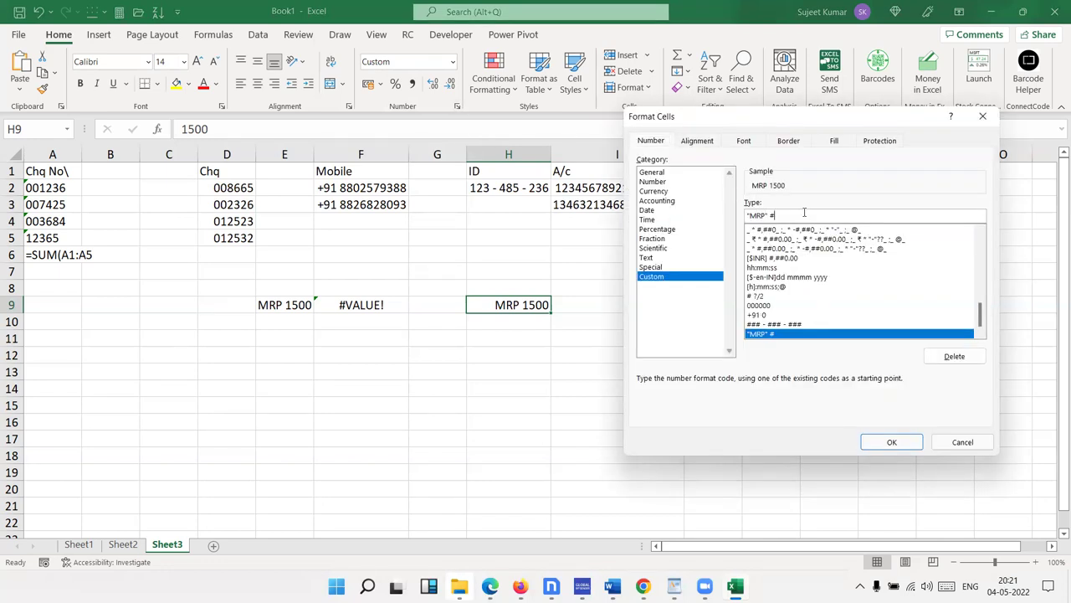
left_click(804, 213)
key("BackSpace")
key("Return")
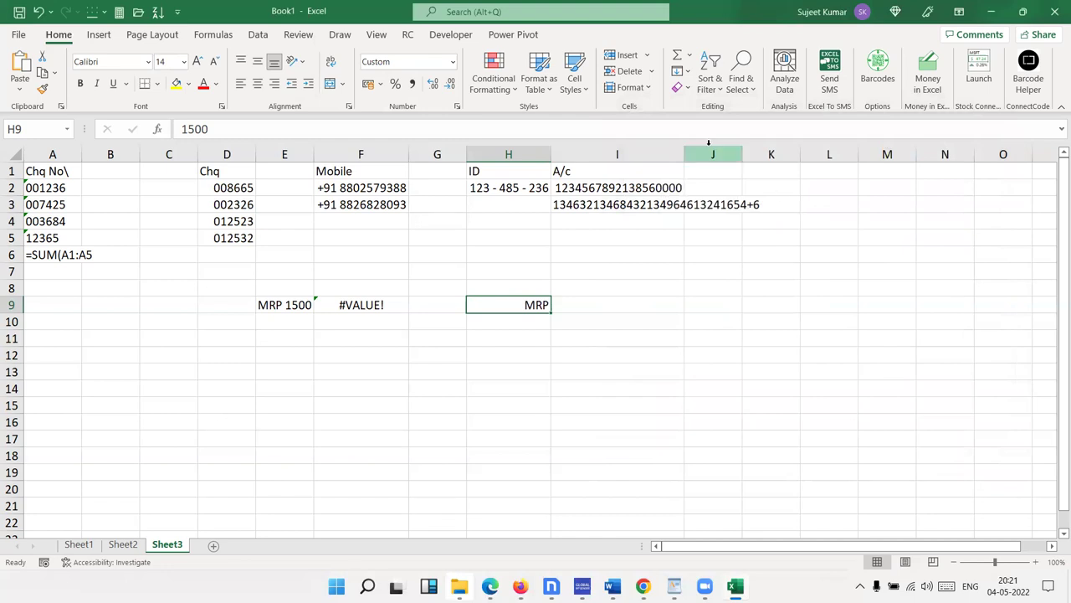
- Enter 526 in H9 and set its custom format to "MRP" #
type("526")
key("Return")
key("Up")
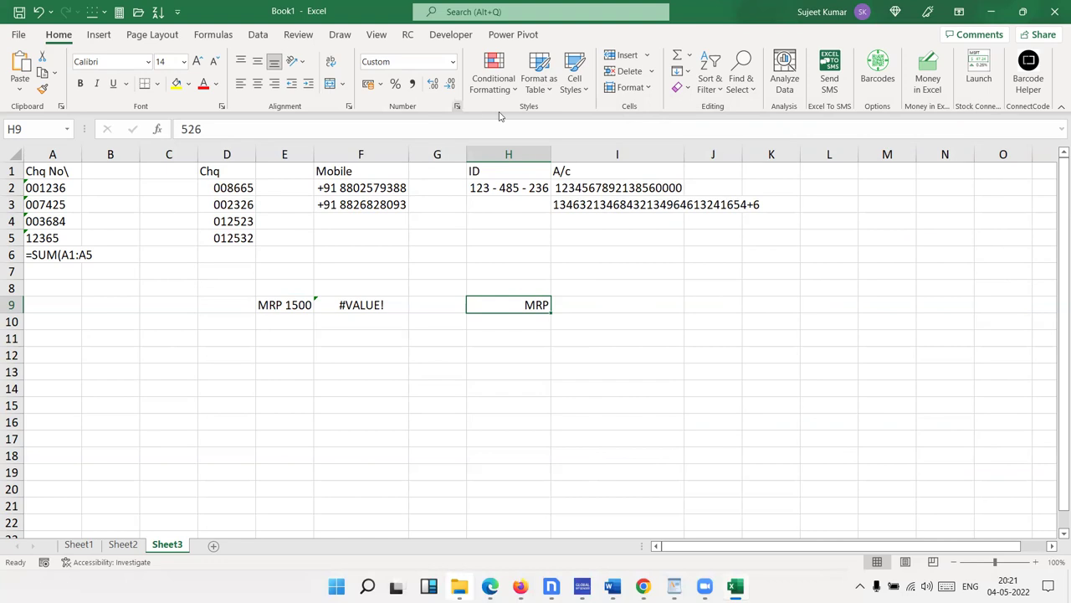
key("ctrl+1")
left_click(793, 216)
type("#")
key("Return")
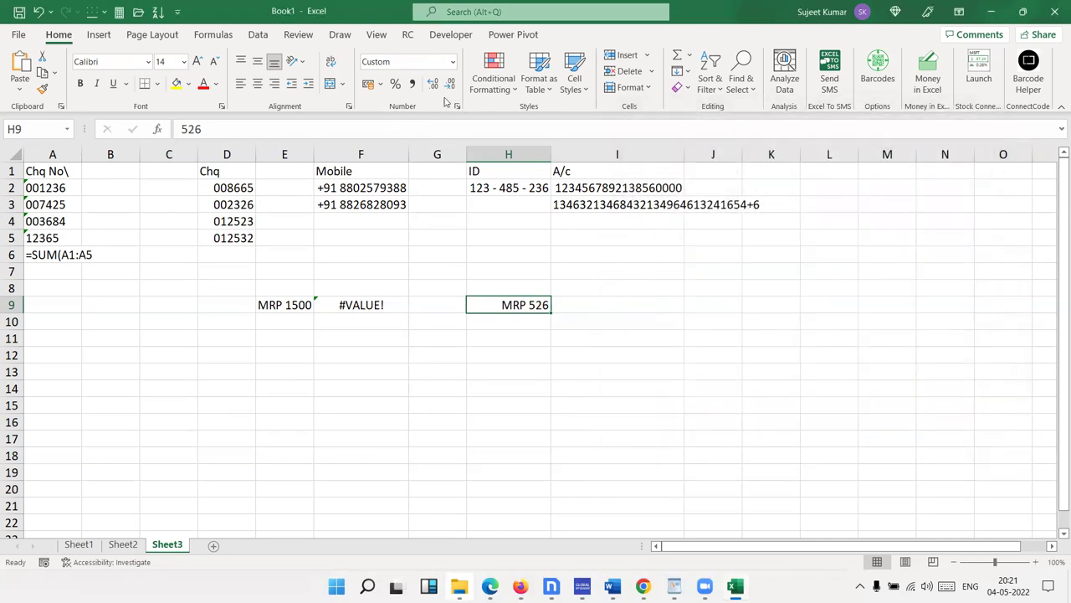
- Change H9's format to "MRP" 00 and enter 5
left_click(457, 106)
left_click(805, 215)
key("BackSpace")
type("00")
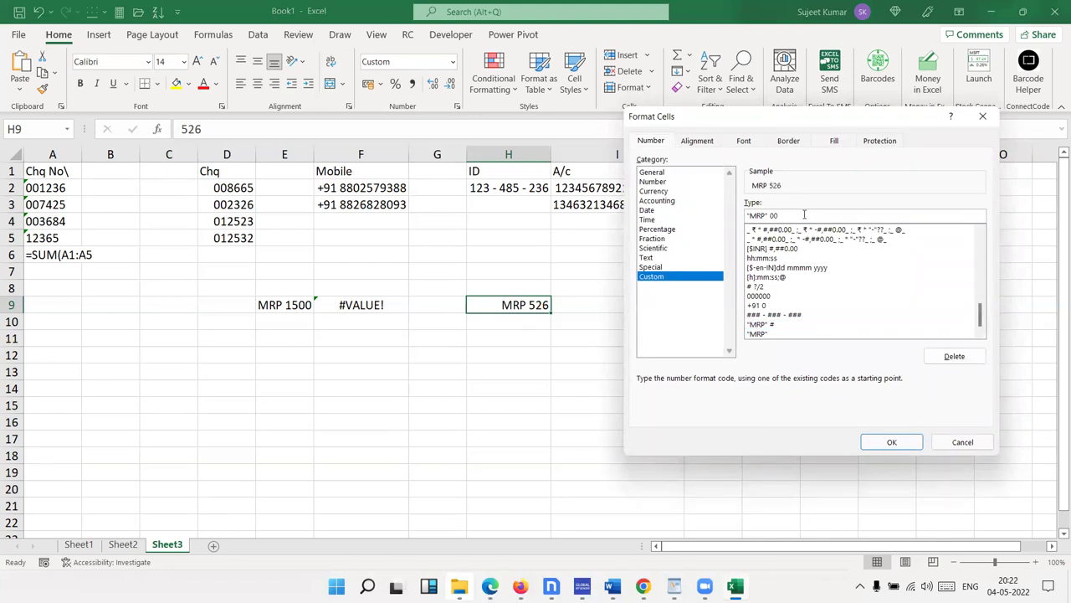
key("Return")
type("5")
key("Return")
key("Up")
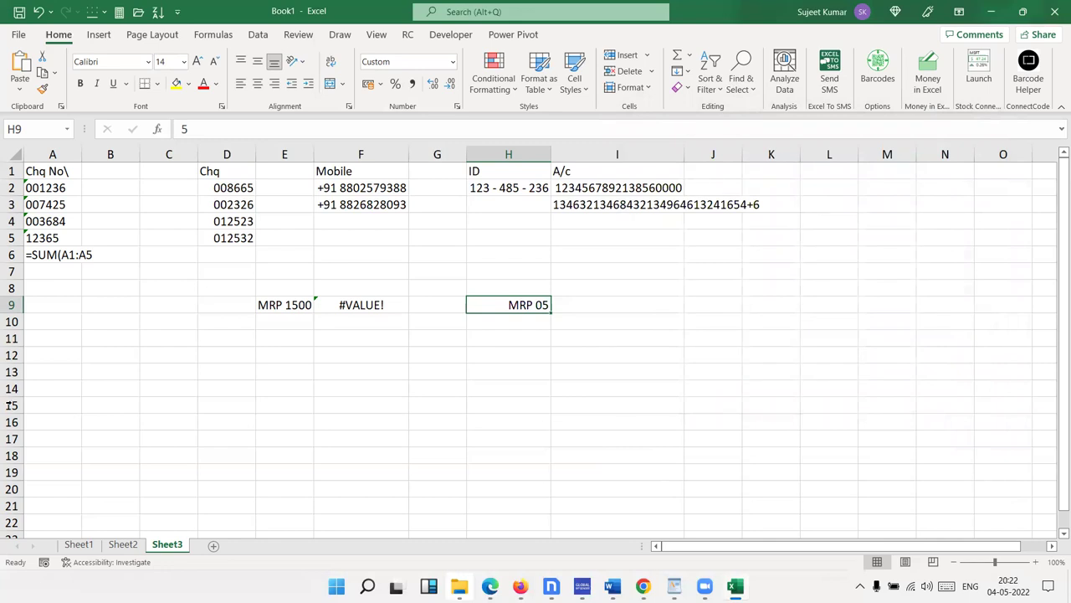
- Change H9's format code to "MRP" ## so it shows MRP 5
left_click(457, 107)
double_click(774, 215)
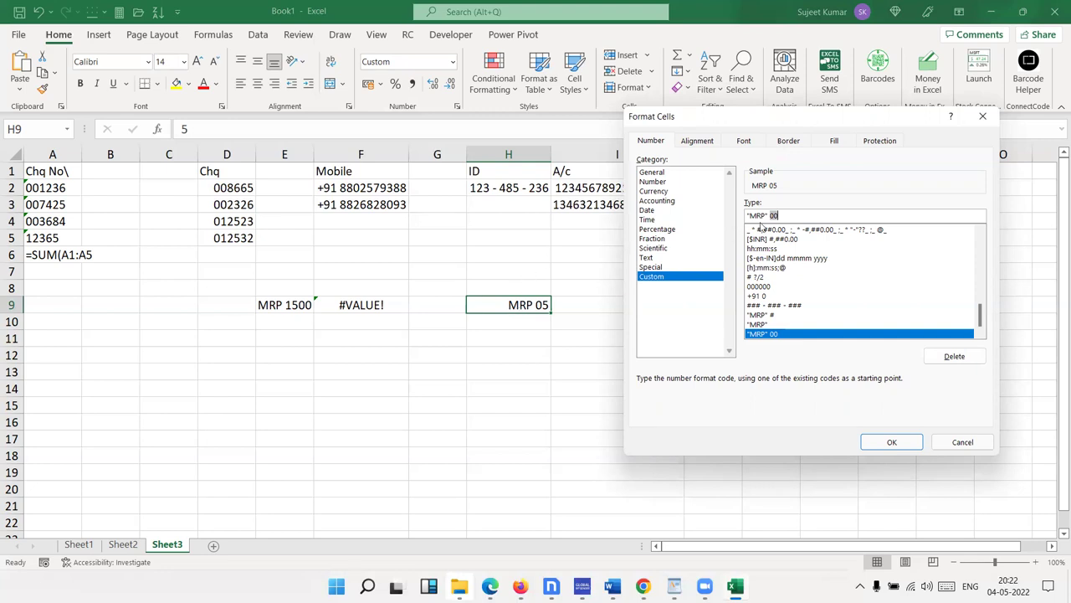
type("##")
left_click(901, 435)
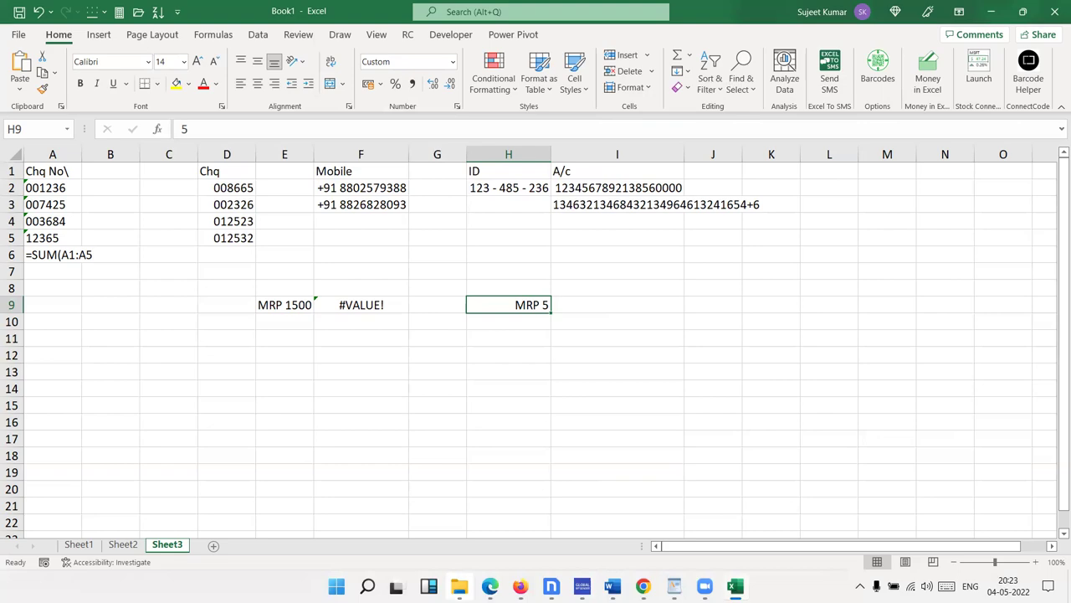
key("alt+Tab")
scroll(613, 410, "down", 10)
scroll(613, 409, "down", 1)
scroll(614, 409, "down", 5)
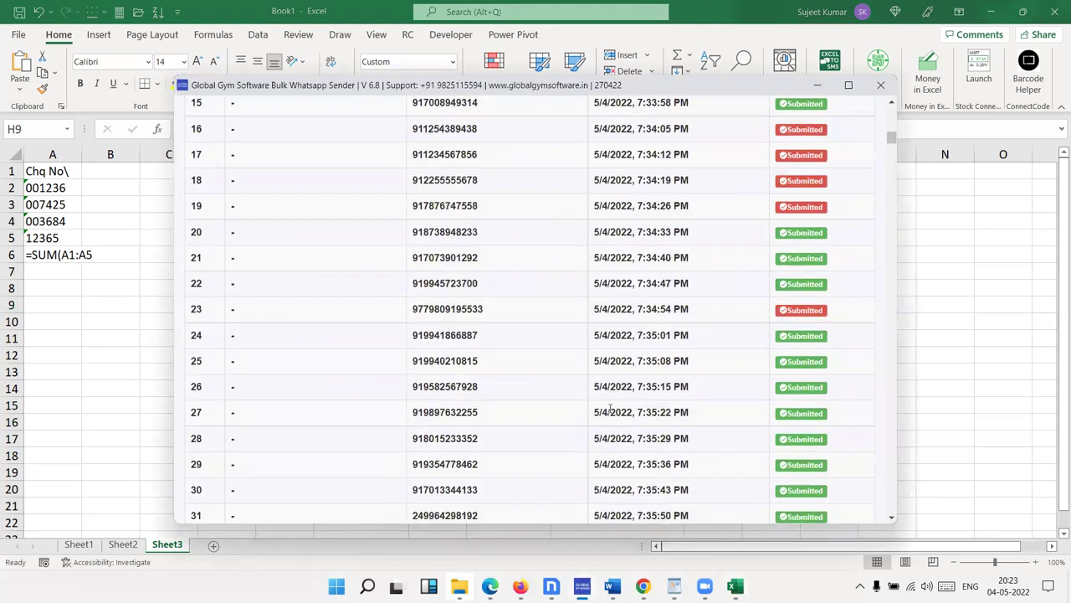
scroll(610, 409, "down", 3)
scroll(609, 414, "down", 3)
scroll(604, 423, "down", 15)
scroll(604, 424, "down", 20)
scroll(599, 432, "down", 20)
scroll(597, 435, "up", 12)
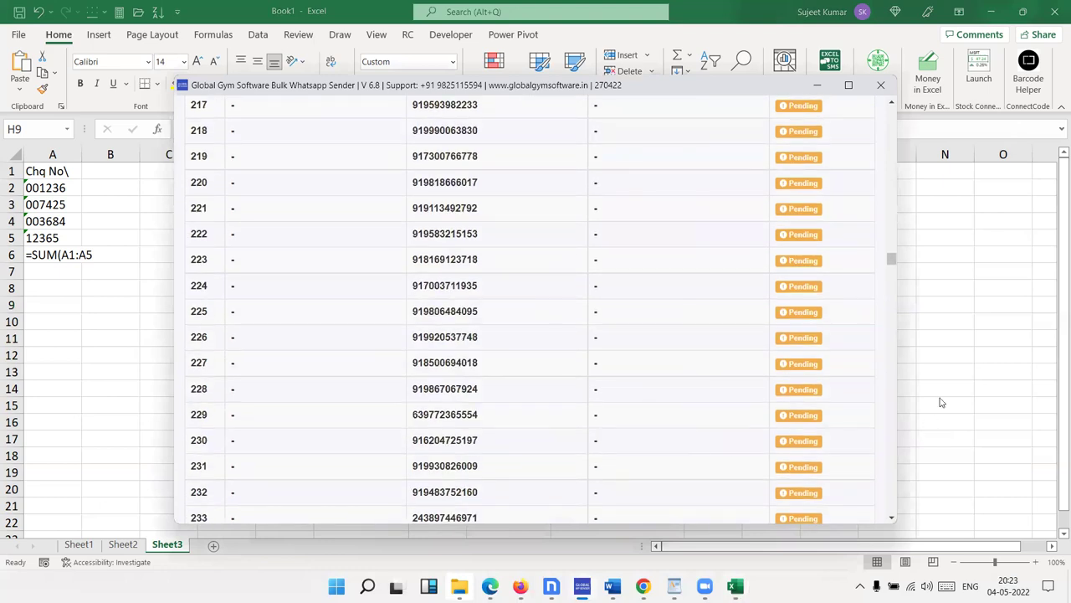
key("alt+Tab")
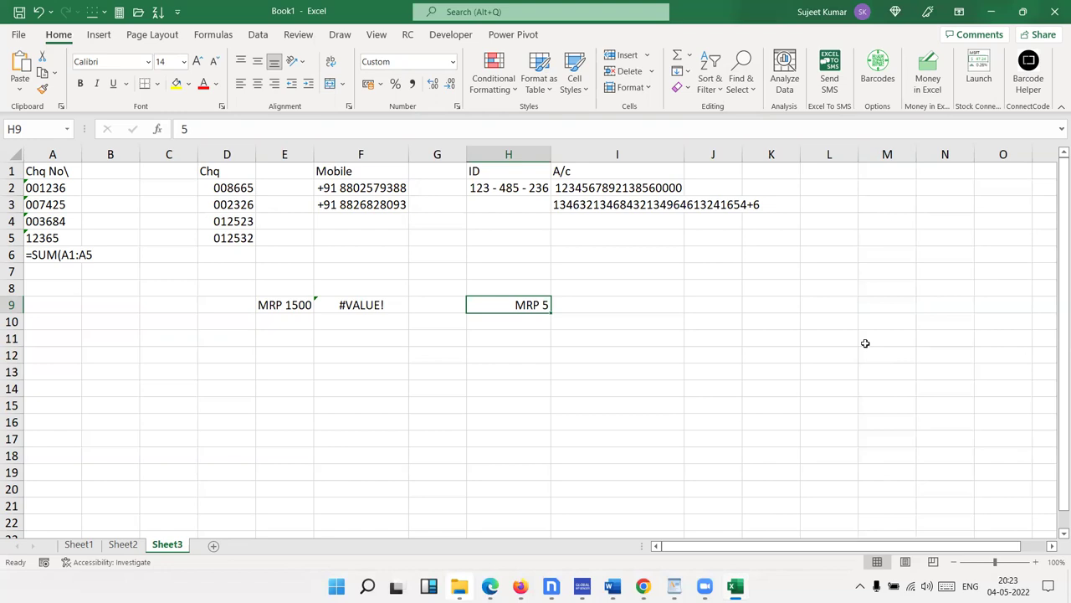
- Enter 15.35 in cell E12
key("Down")
key("Down")
key("Down")
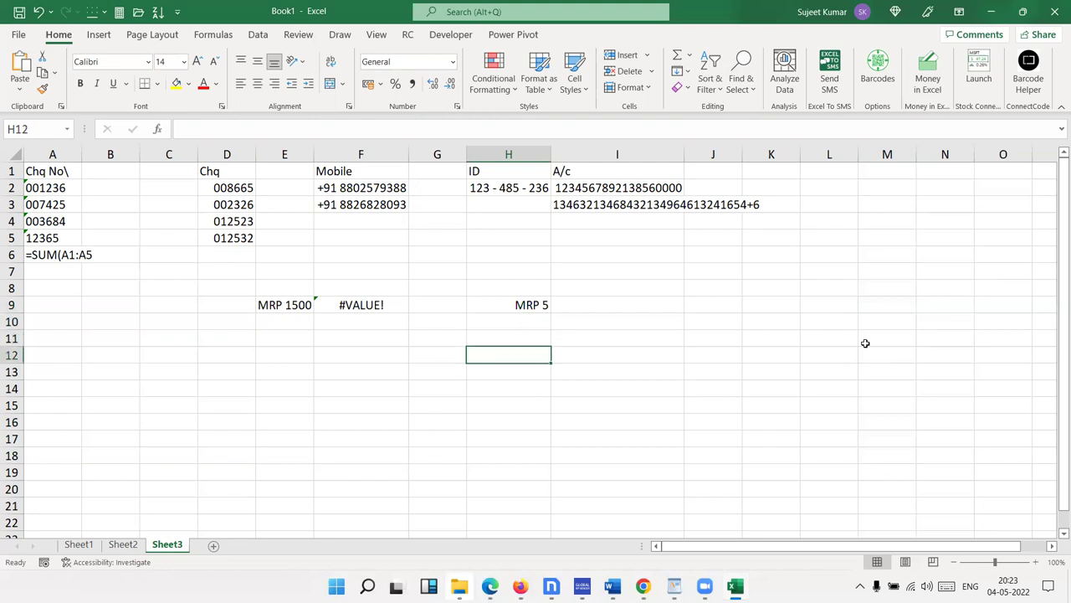
key("Left")
key("Left")
key("Left")
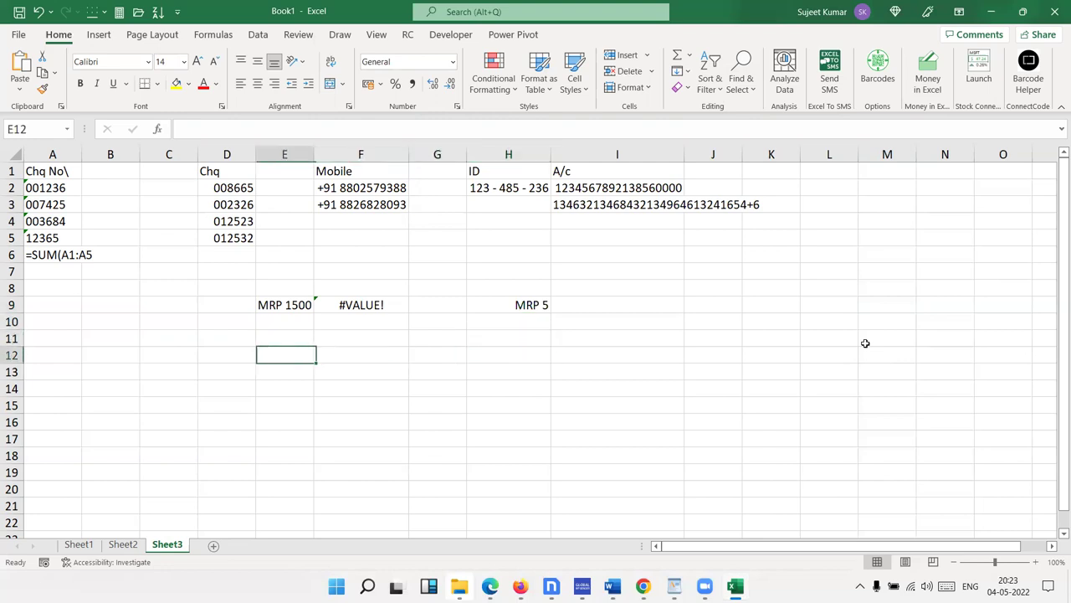
type("15")
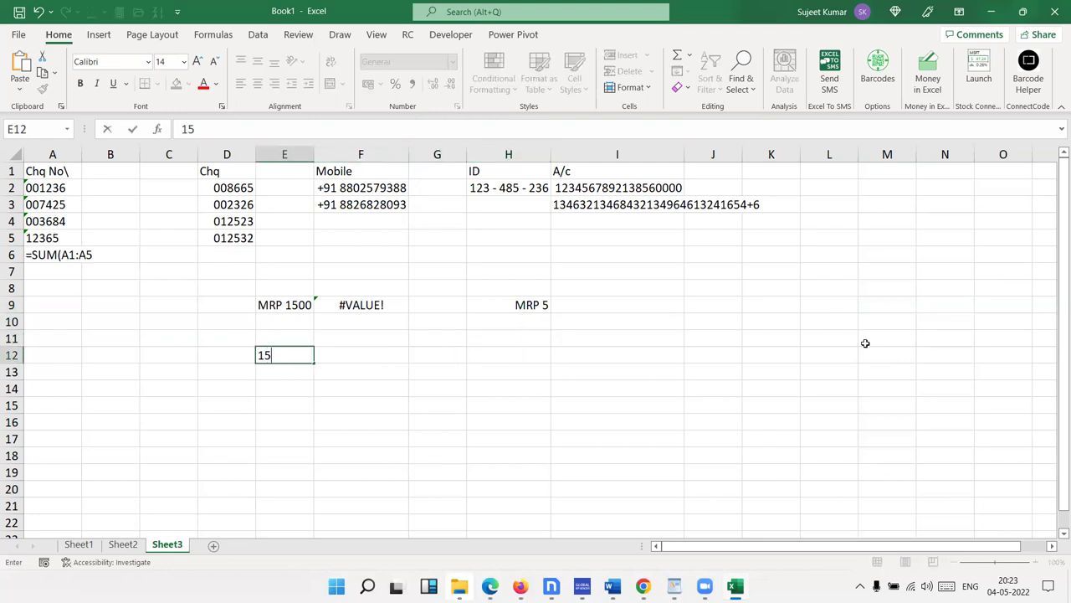
type(".35")
key("Return")
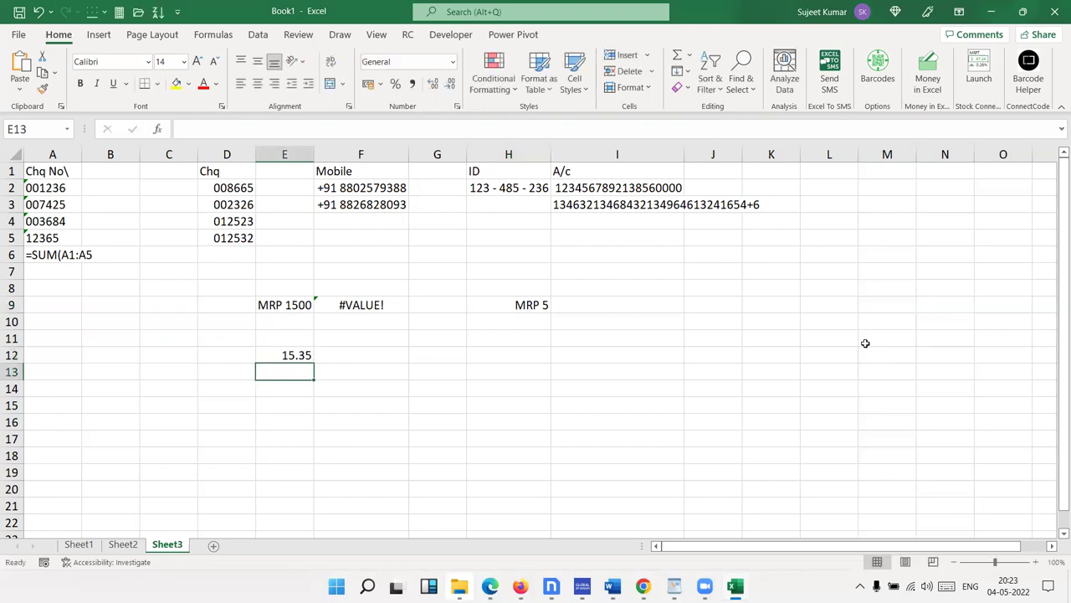
key("Up")
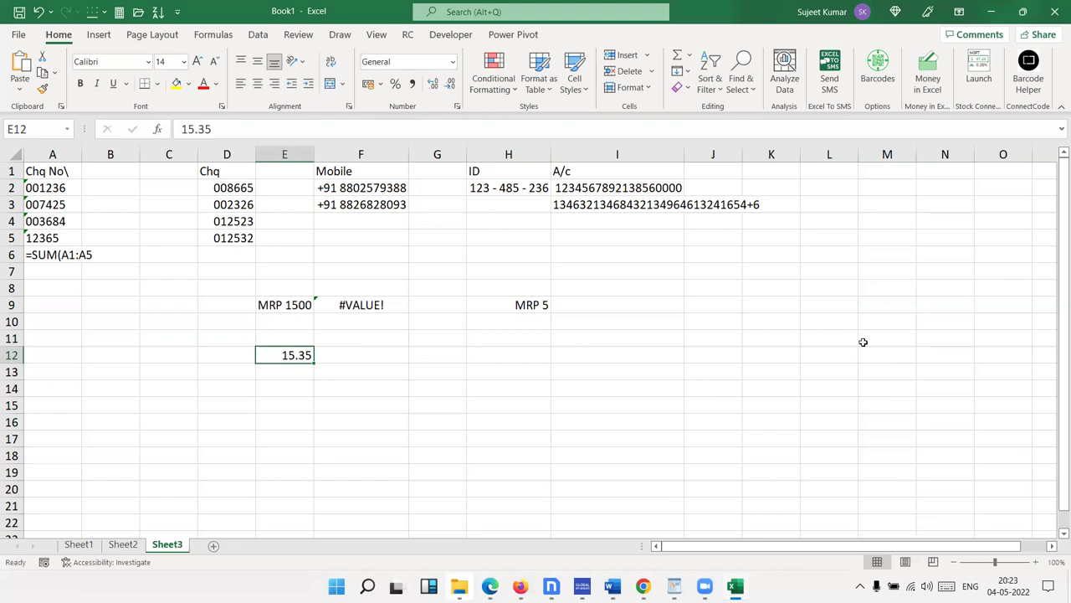
- Apply the custom format 0# "Rupees ".00 "Paise" to E12
left_click(459, 110)
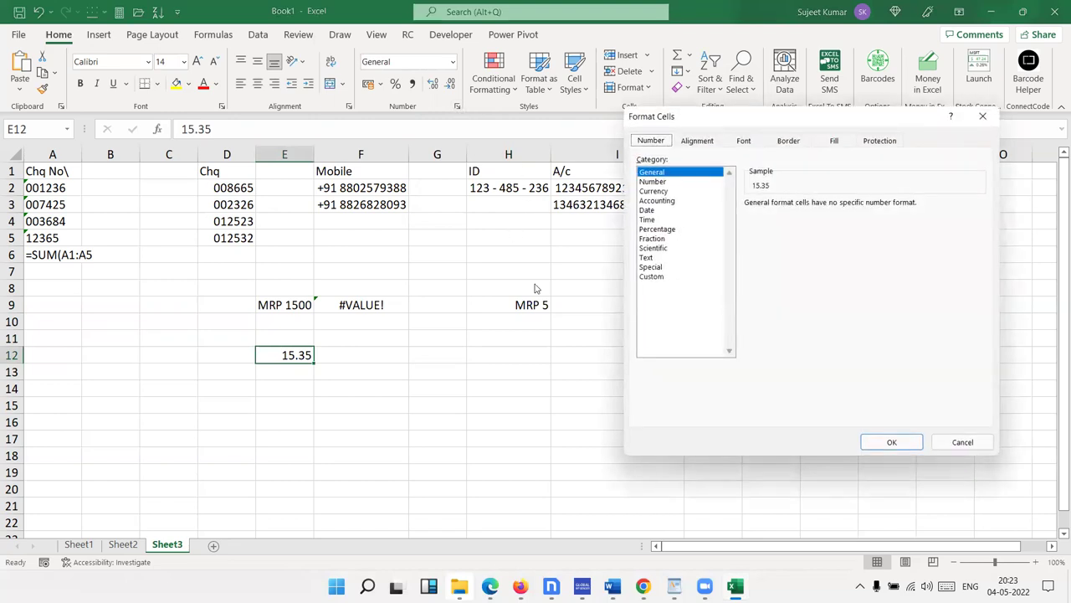
left_click(661, 276)
left_click(772, 231)
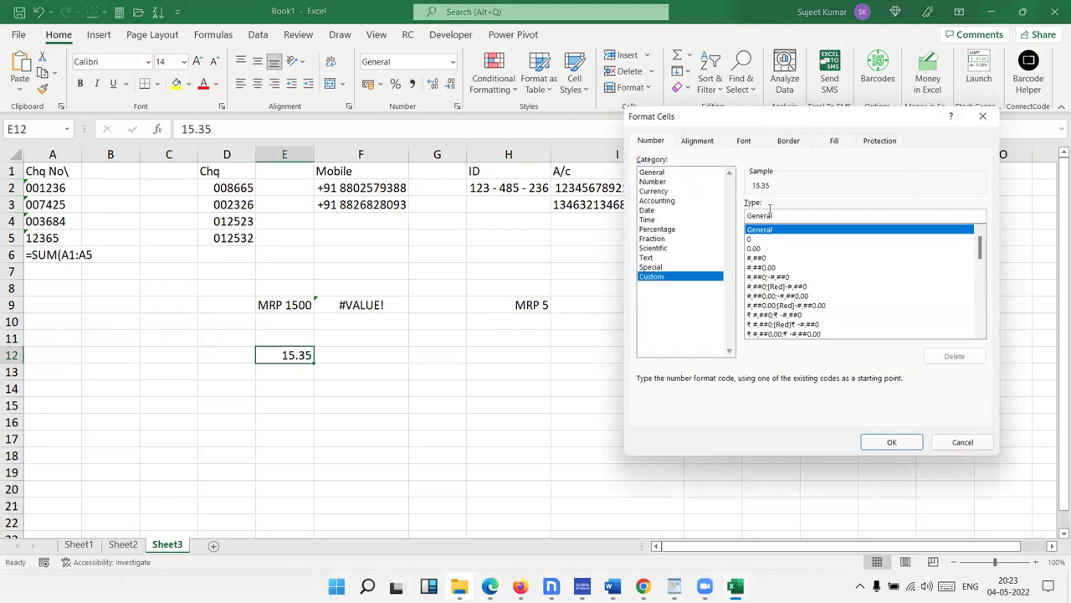
type("0# ")
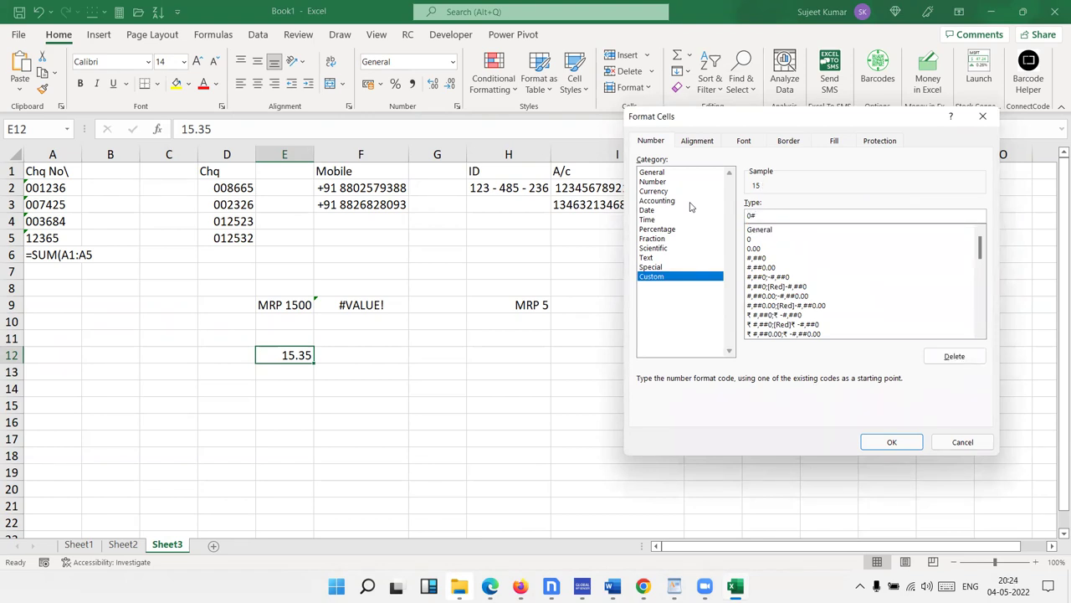
type("\"Rupe")
type("\".00 \"Paise\"")
key("Return")
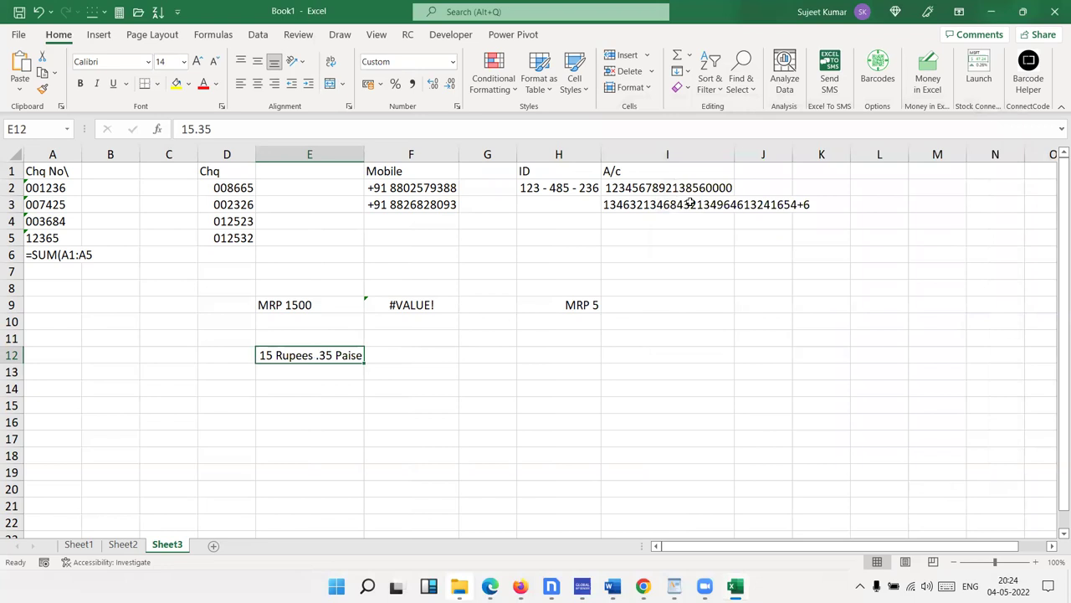
- Remove the leading zero from E12's Rupees format and enter .55
left_click(457, 107)
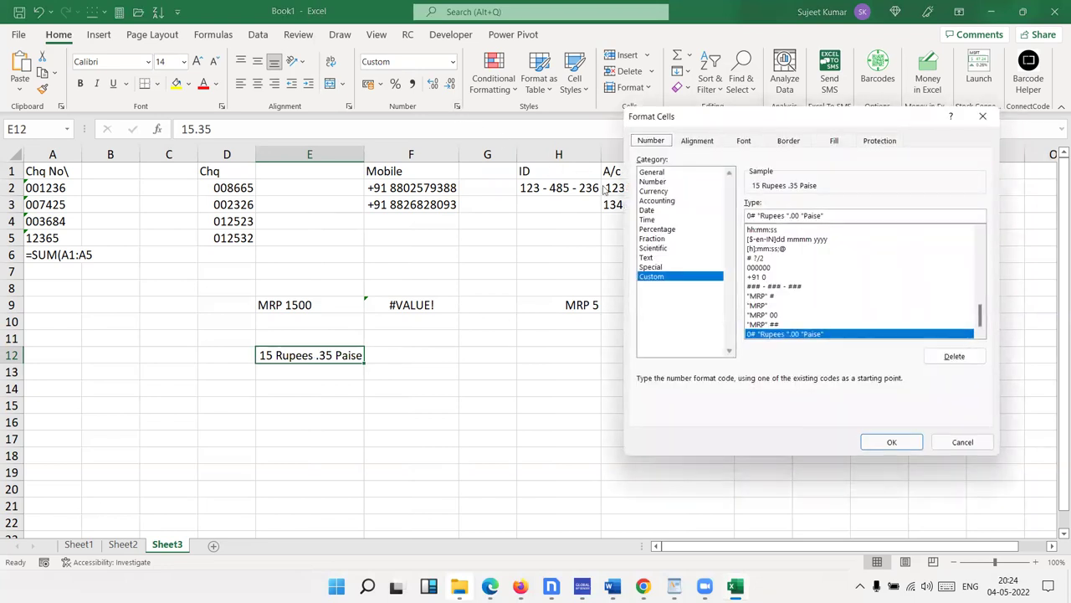
left_click(750, 215)
key("BackSpace")
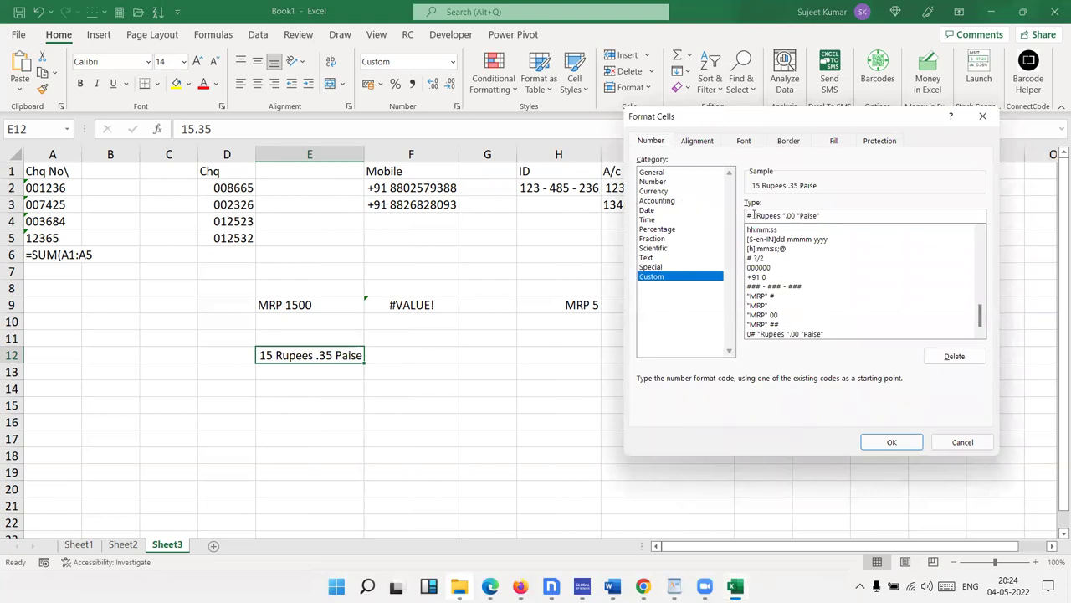
type("#")
key("Return")
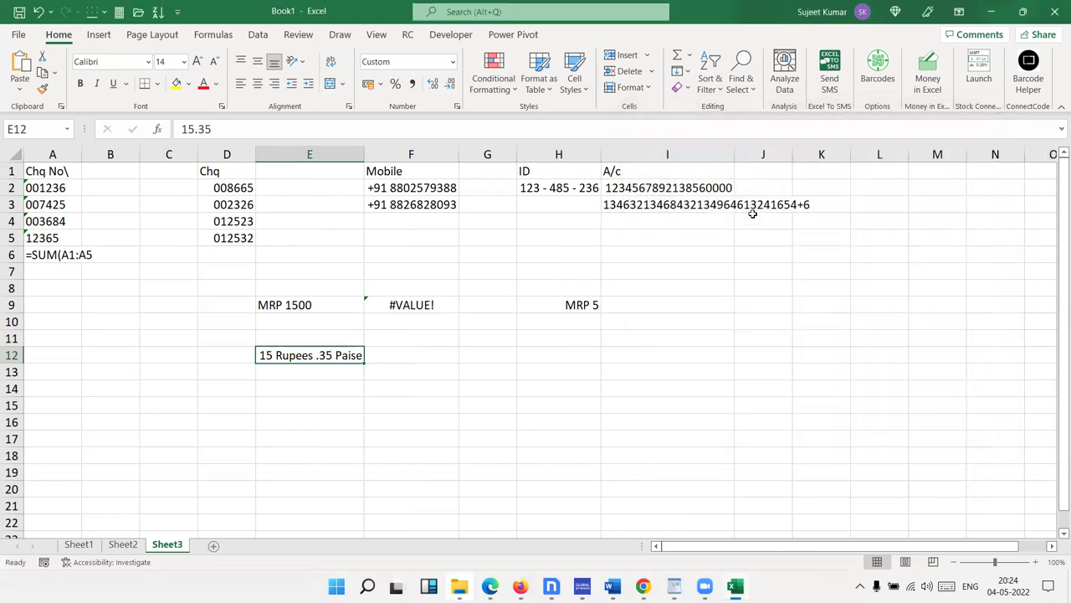
type(".55")
key("Return")
key("Up")
- Try 00, then settle on the single-zero format 0 "Rupees ".00 "Paise"
left_click(458, 105)
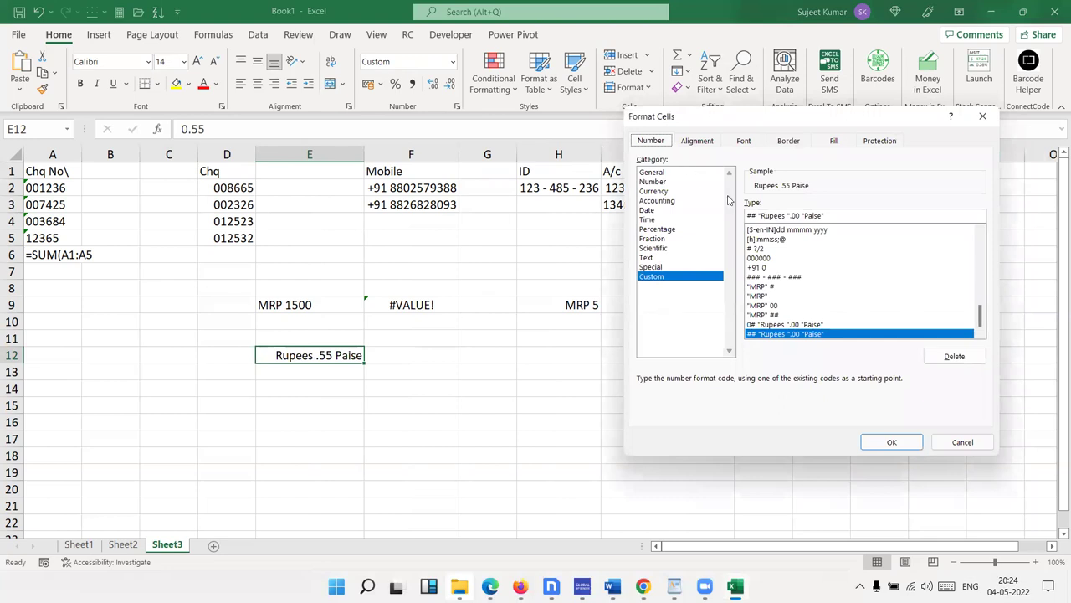
double_click(750, 215)
type("00")
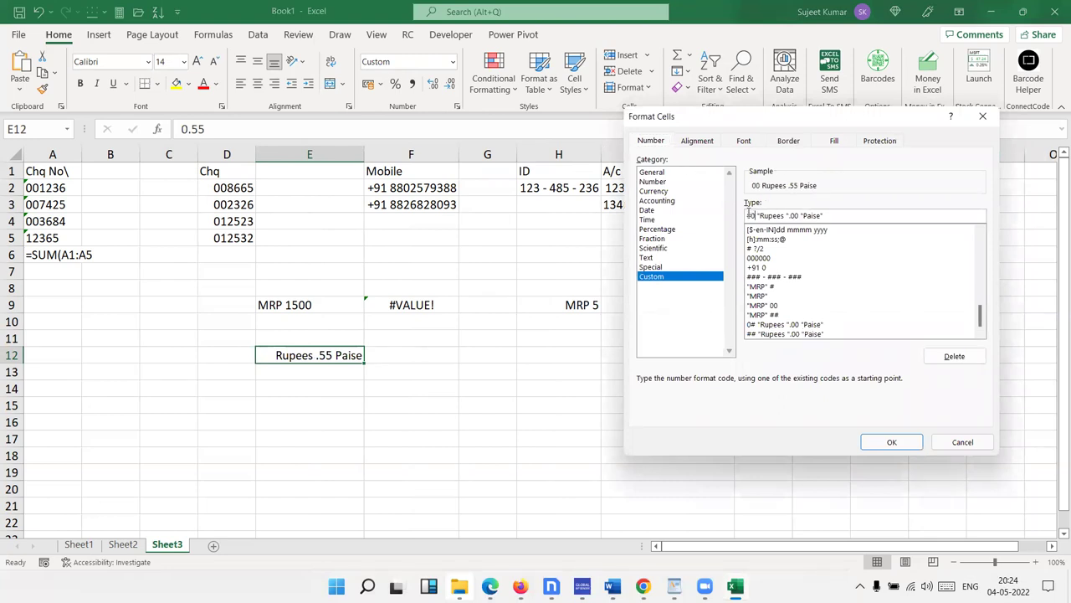
key("Return")
left_click(458, 106)
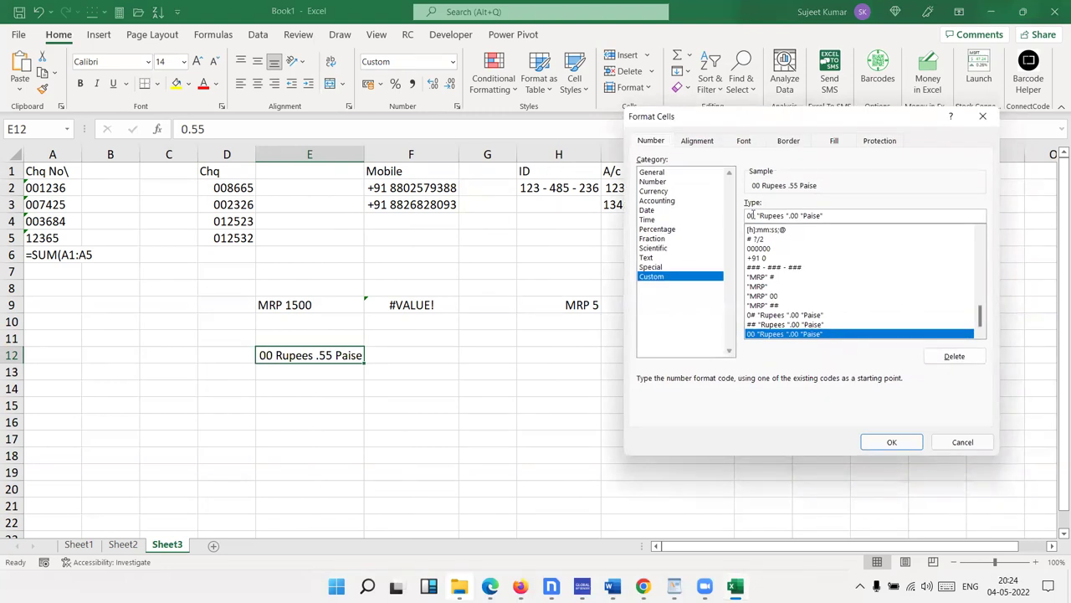
key("BackSpace")
key("Return")
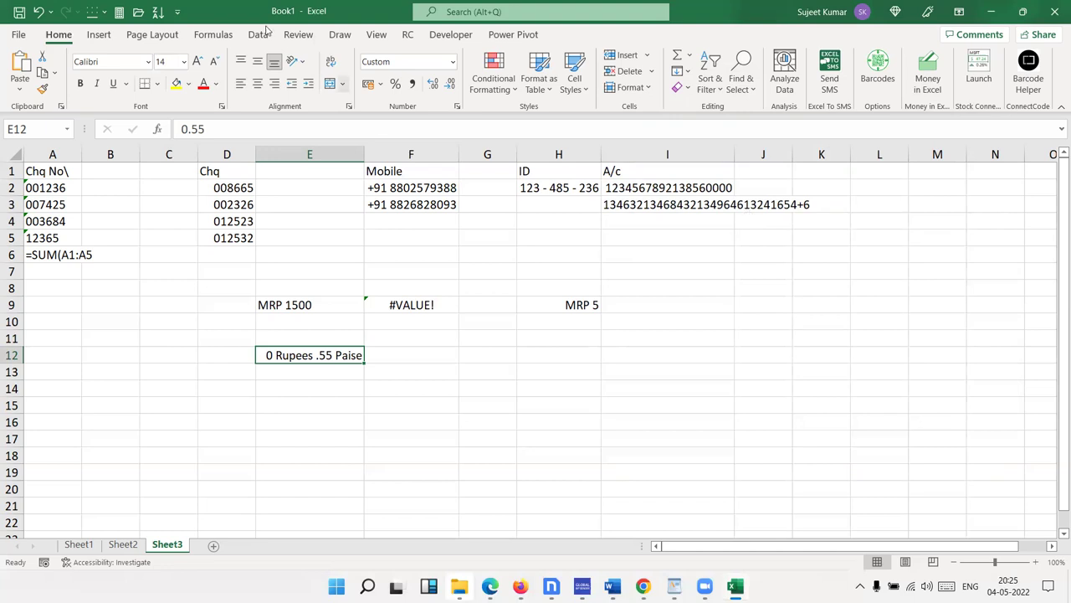
- Enter 5.30 in E12 and apply the custom format 0# "Rupees ".00 "Paise" to show 05 Rupees .30 Paise
type("5.30")
key("Return")
key("Up")
left_click(456, 106)
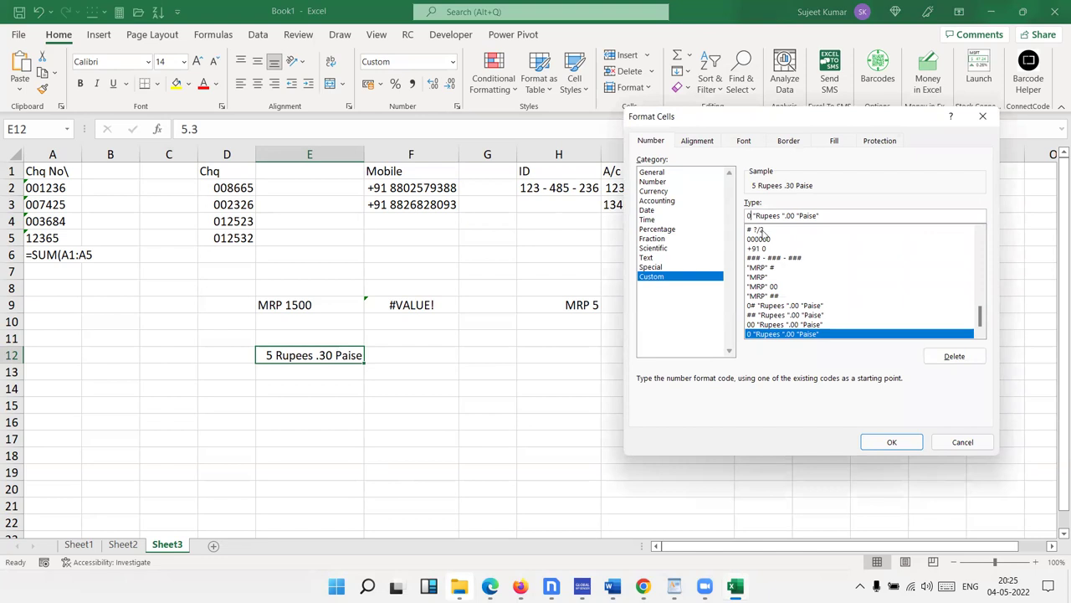
type("#")
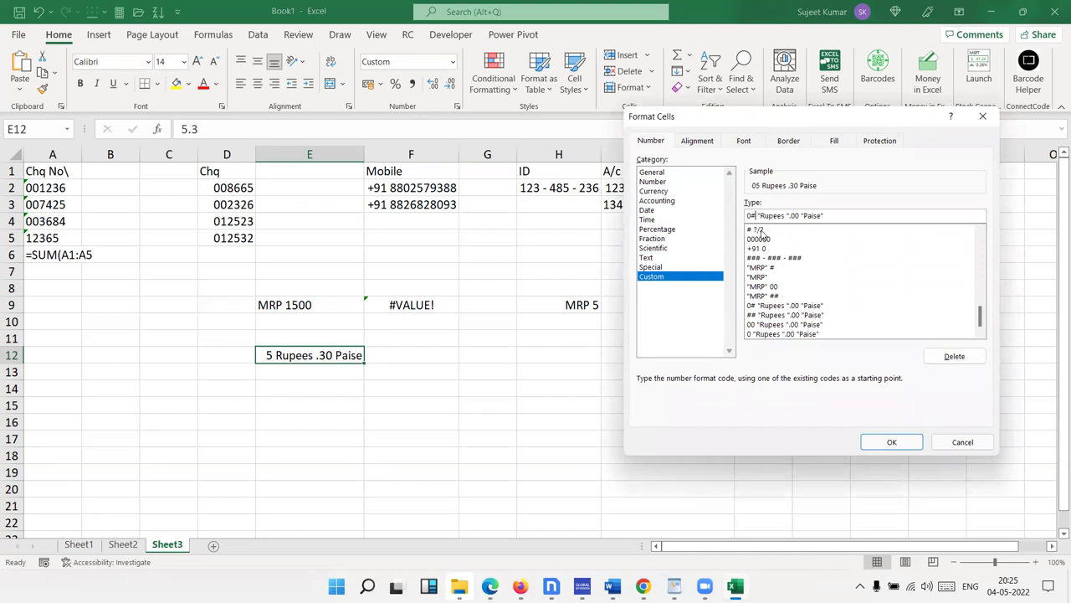
key("Return")
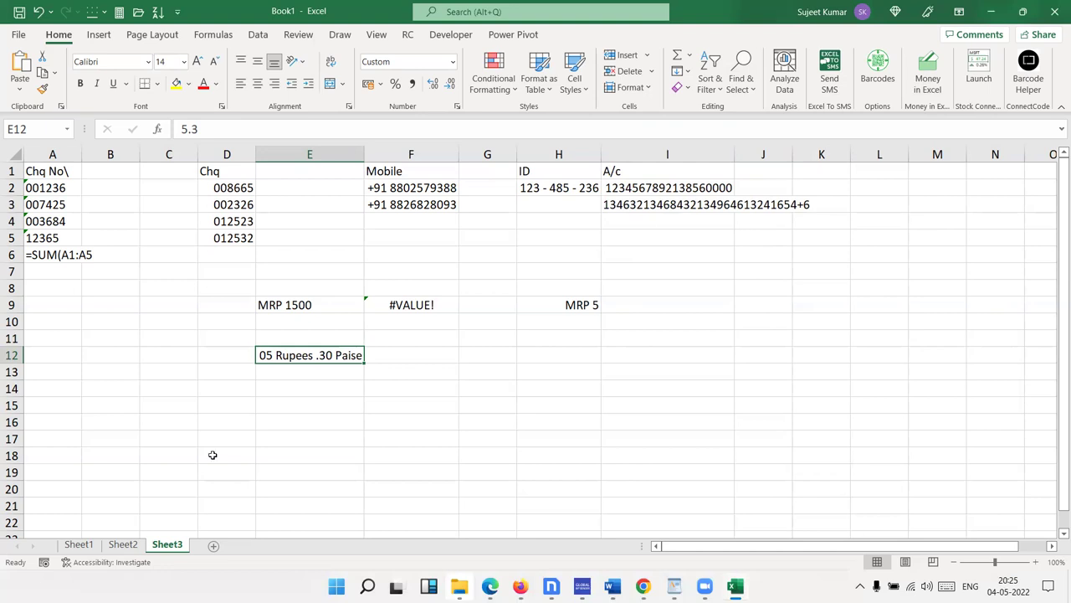
- Enter 25000 in E16 and give it the custom thousands format #, "K"
left_click(301, 421)
type("2")
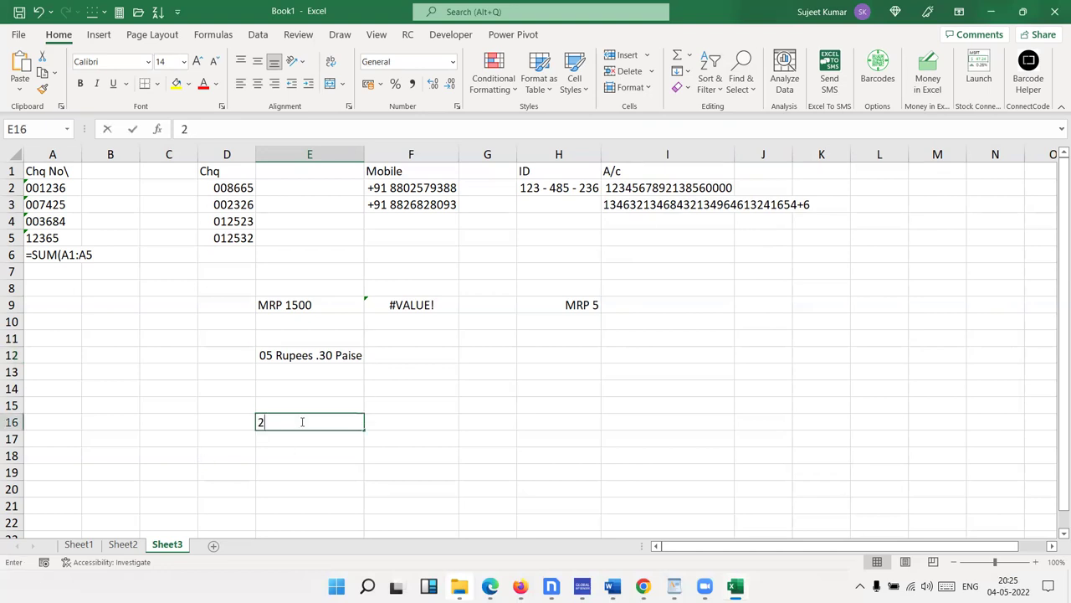
type("5000")
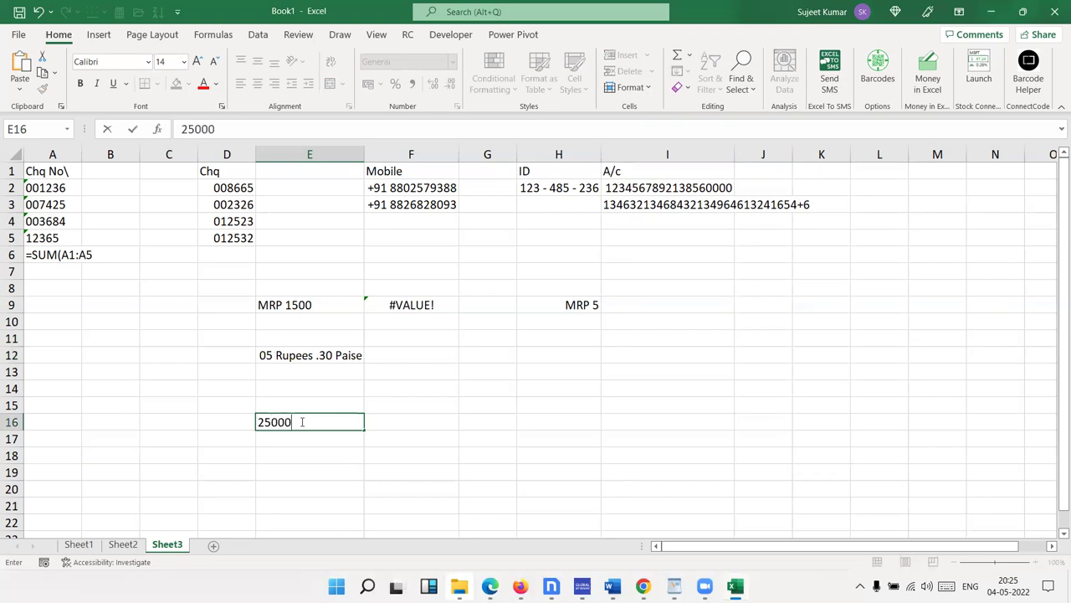
key("Return")
left_click(301, 421)
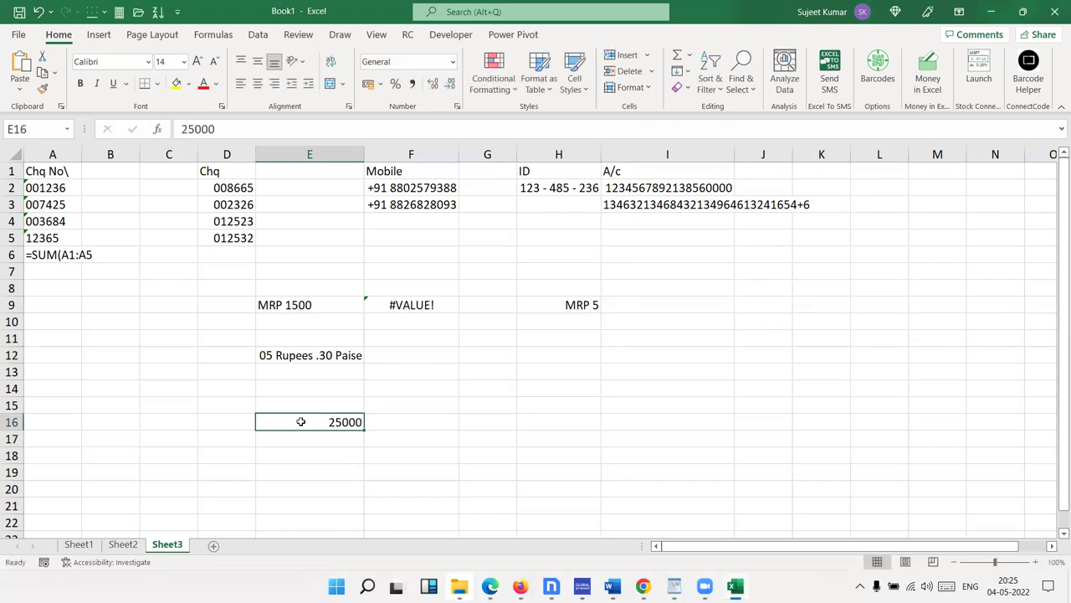
left_click(457, 107)
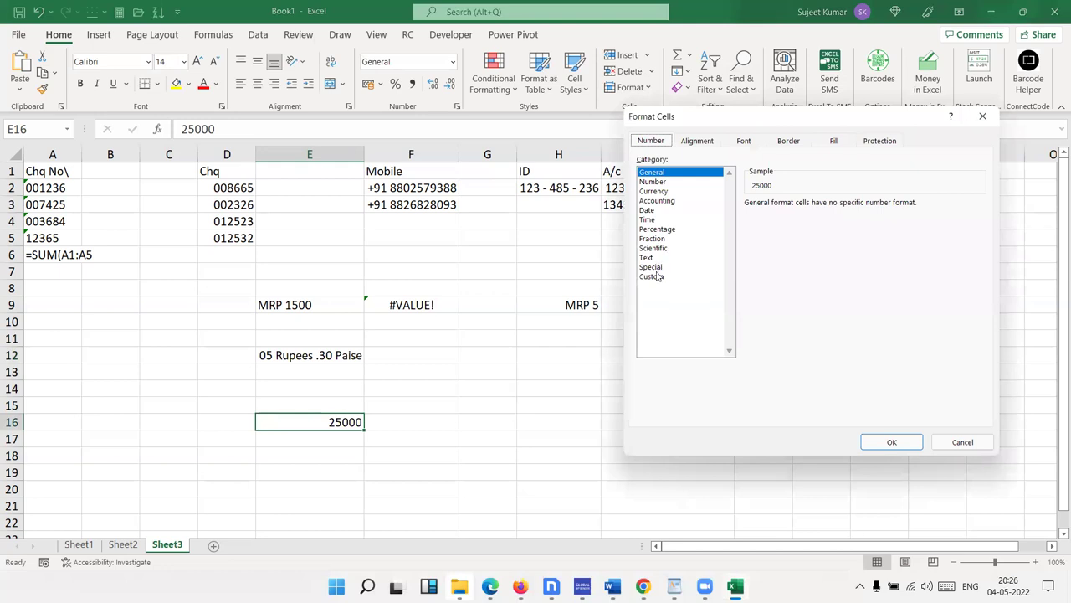
left_click(658, 276)
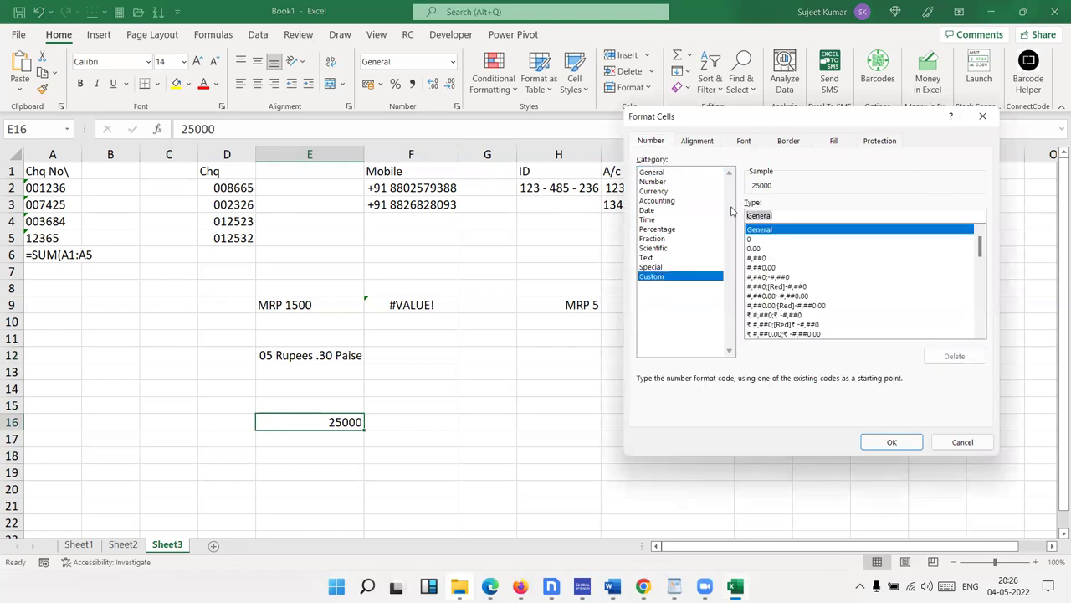
type("#, \"K")
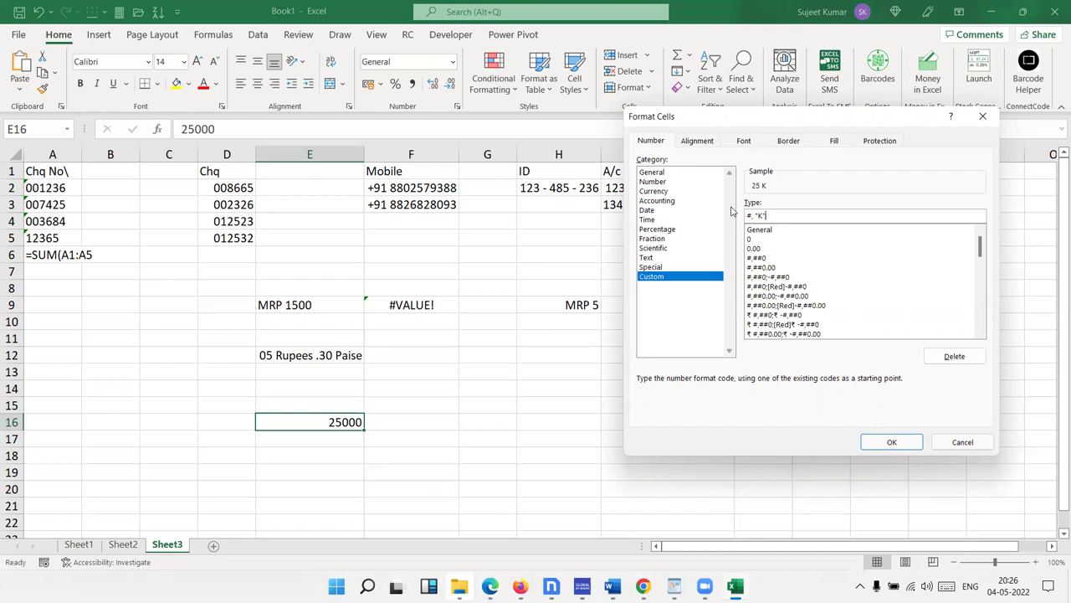
key("Return")
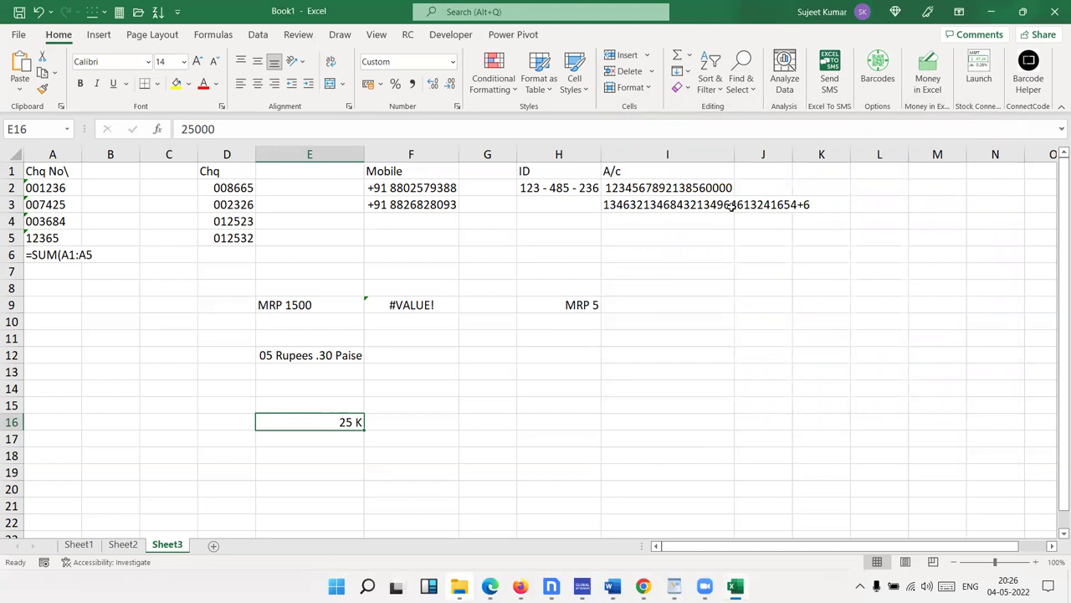
- Retype E16 as 50000, then 150000, to check it displays as 150 K
type("50000")
key("Return")
key("Up")
type("150000")
key("Return")
key("Up")
- Enter 1524542 in E18 and replace General with custom code 0.00,, to display 1.52
key("Down")
key("Down")
type("1524542")
key("Return")
key("Up")
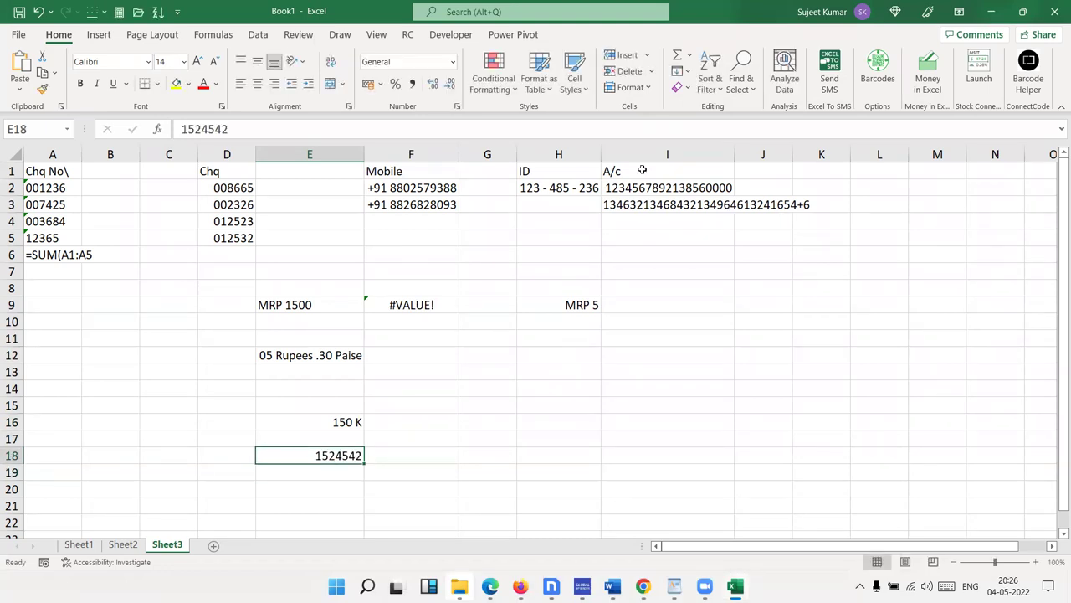
left_click(456, 107)
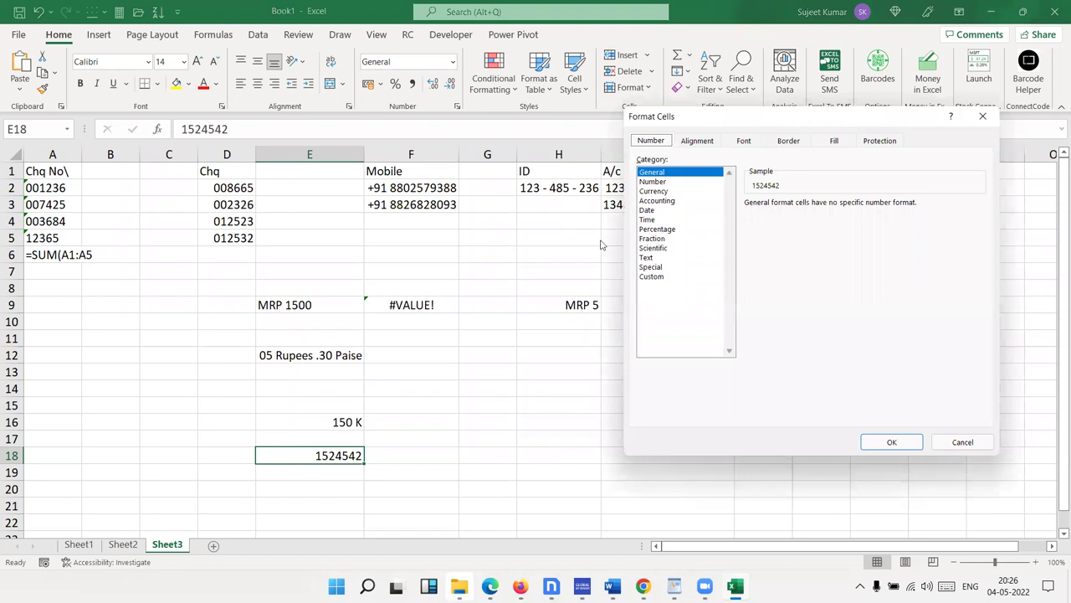
left_click(645, 277)
double_click(762, 215)
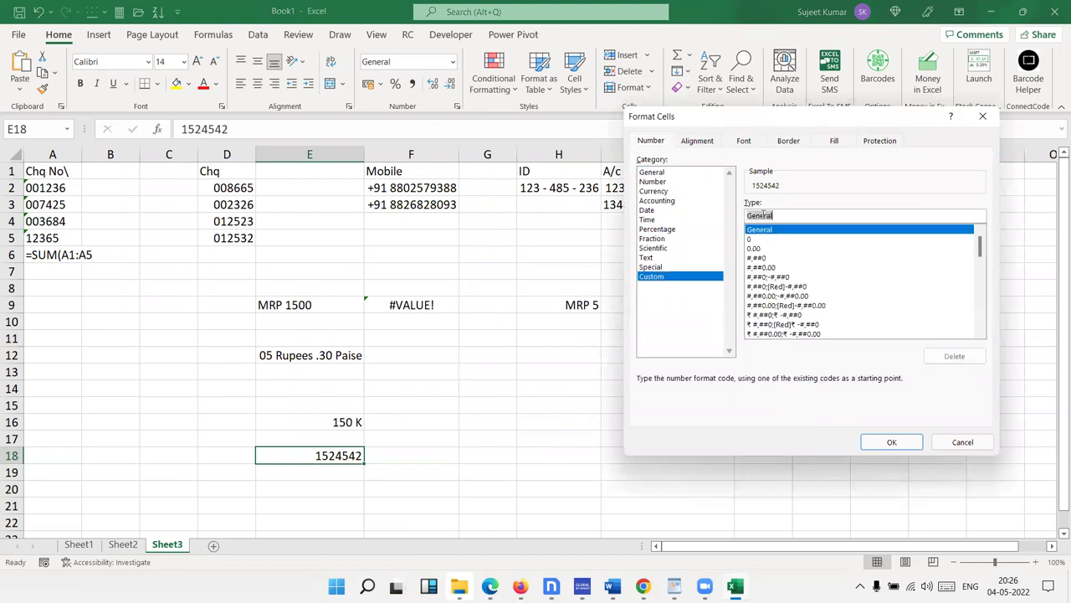
type("0.00,,")
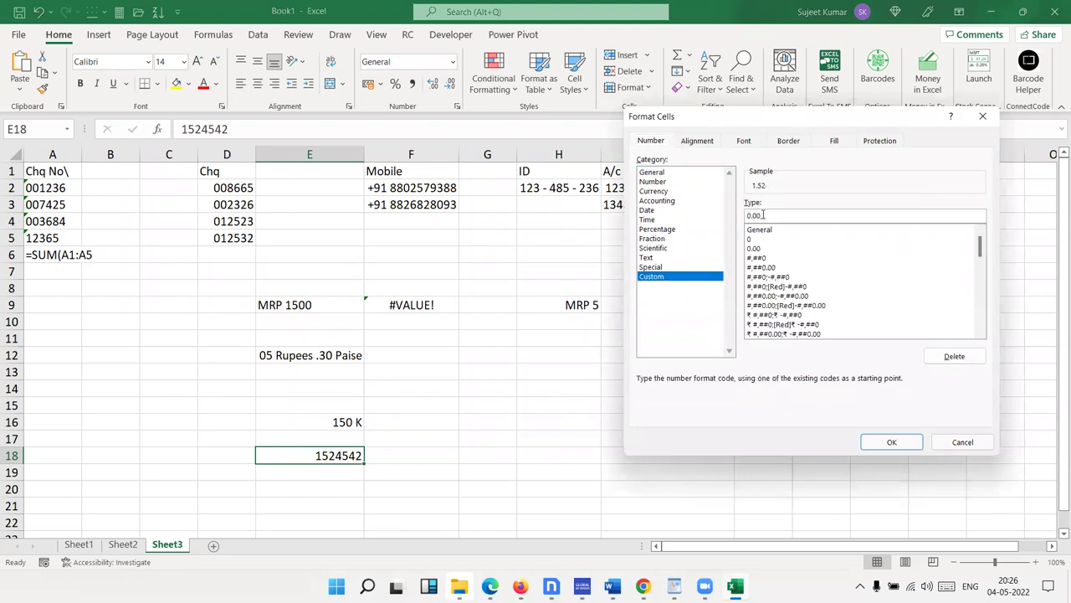
key("Return")
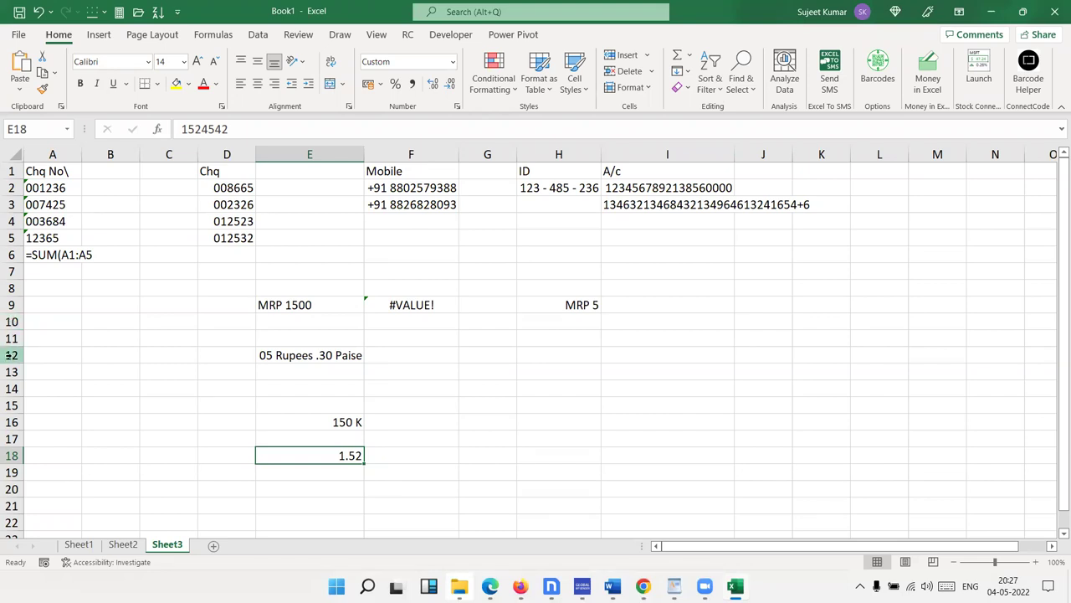
left_click(376, 433)
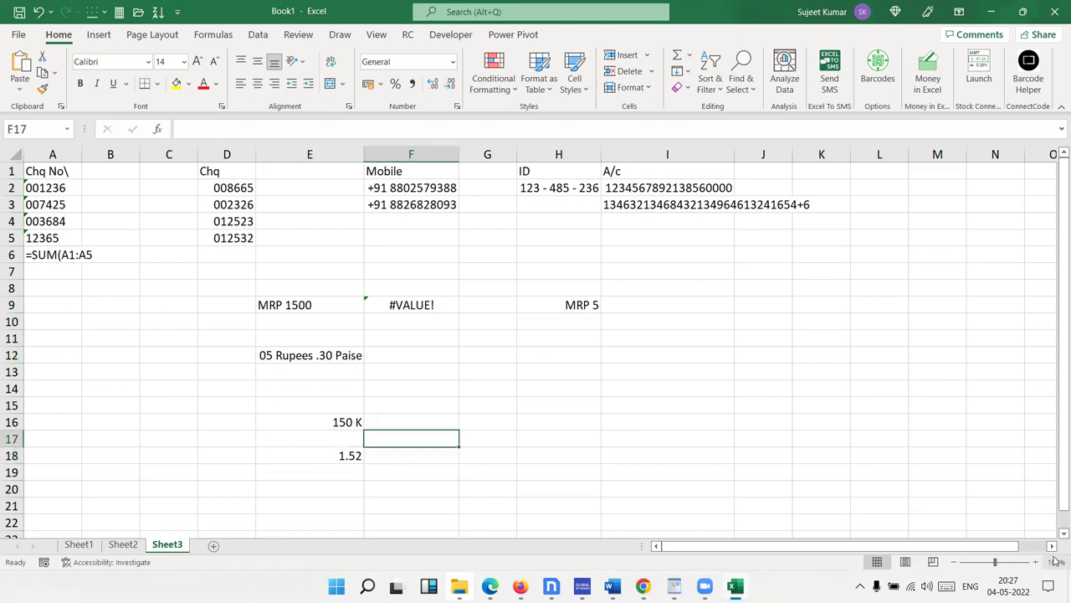
scroll(1055, 536, "down", 2)
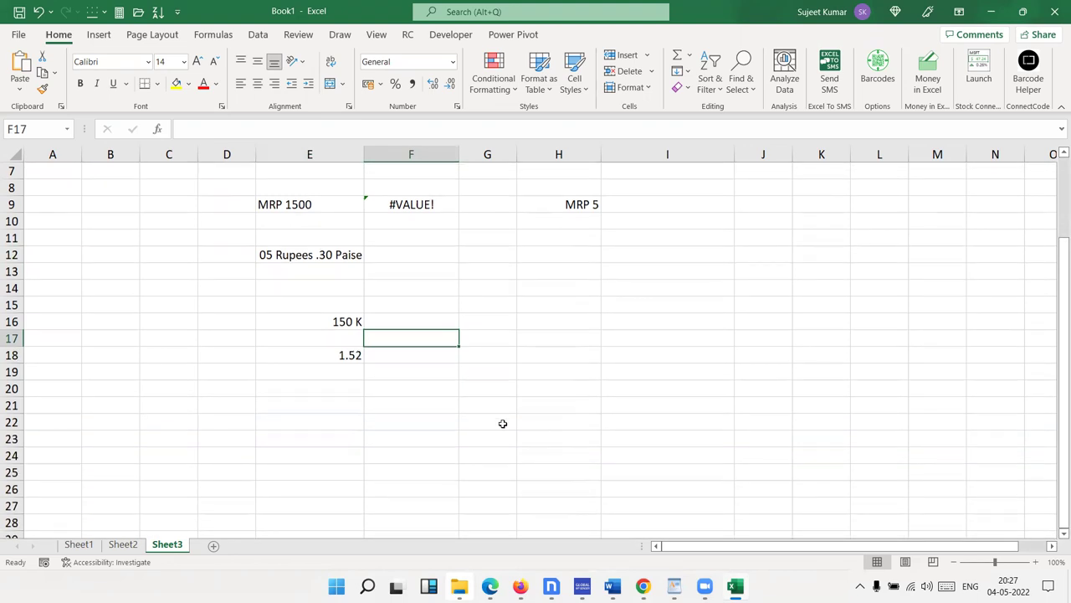
left_click(336, 355)
left_click(336, 383)
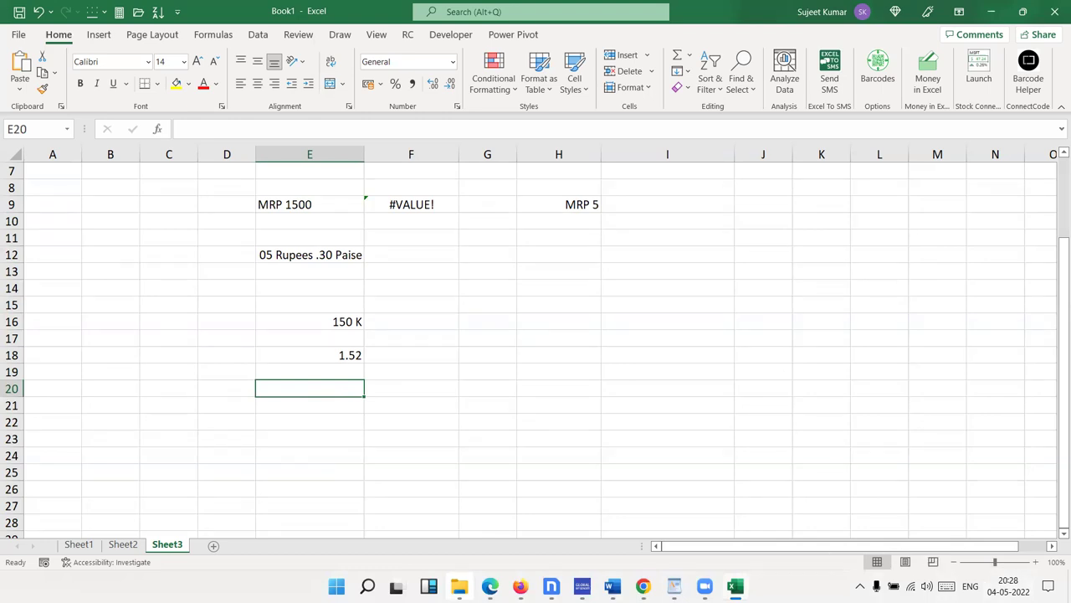
- Enter the date 4/5 in E20 and reselect the cell
mouse_move(613, 586)
type("4/5")
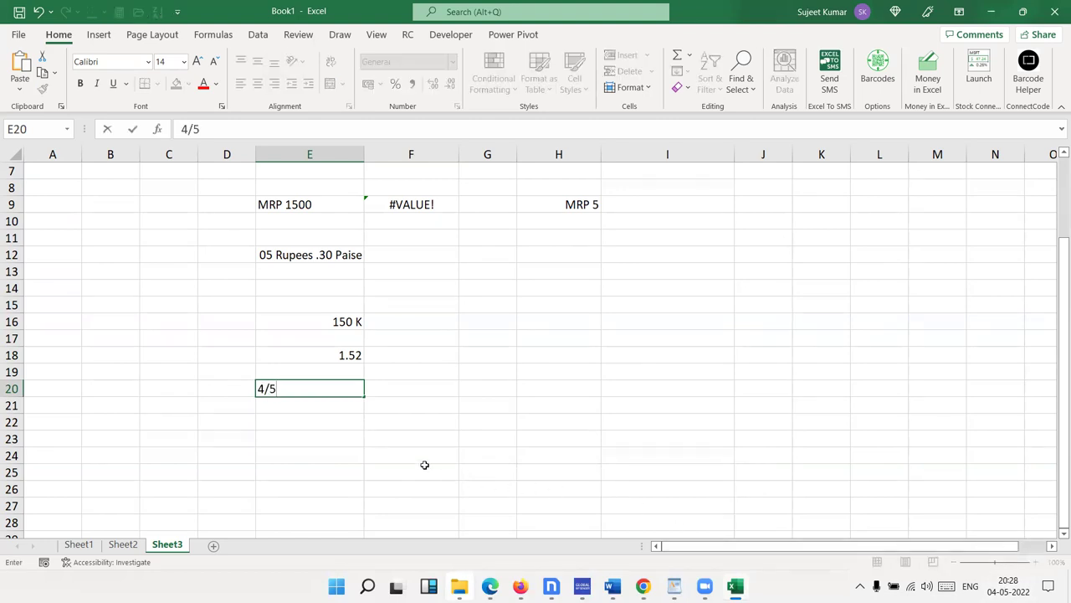
key("Return")
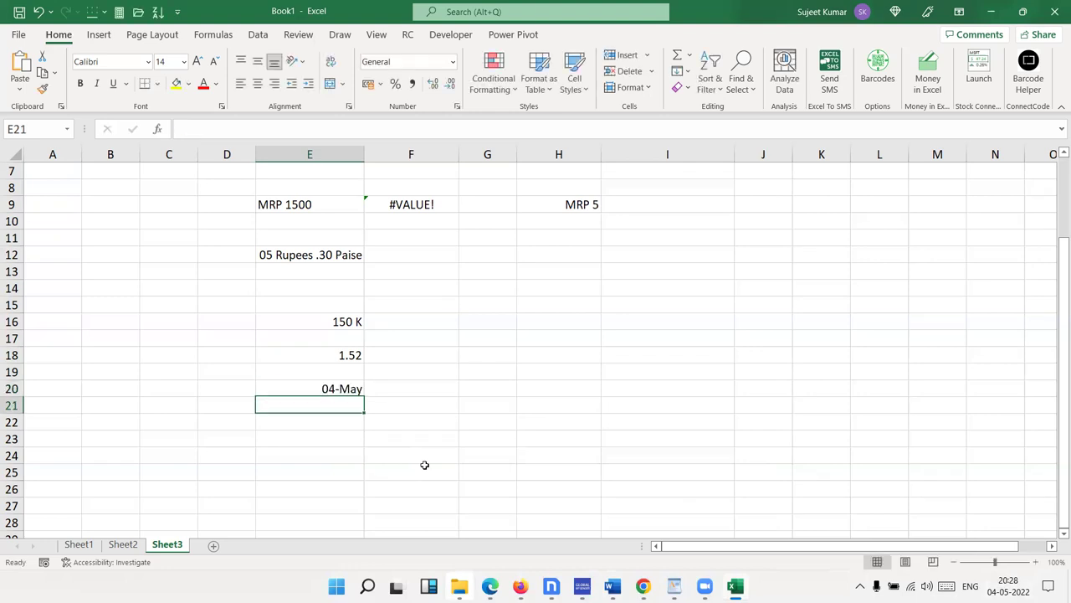
key("Up")
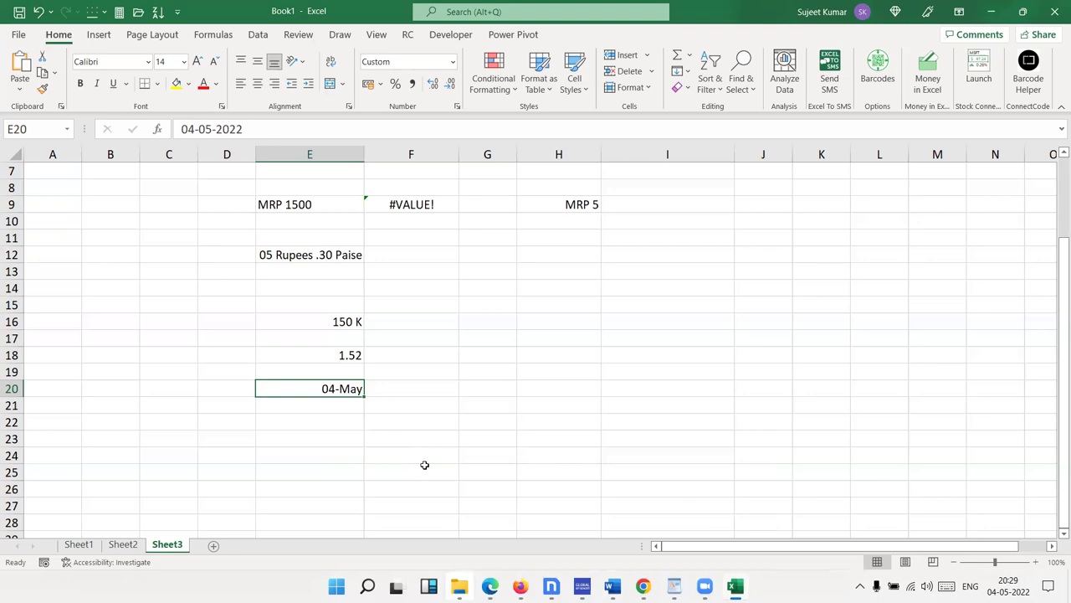
- In Format Cells for E20, set the Date locale to English (India), then edit the Custom code
left_click(457, 106)
left_click(654, 210)
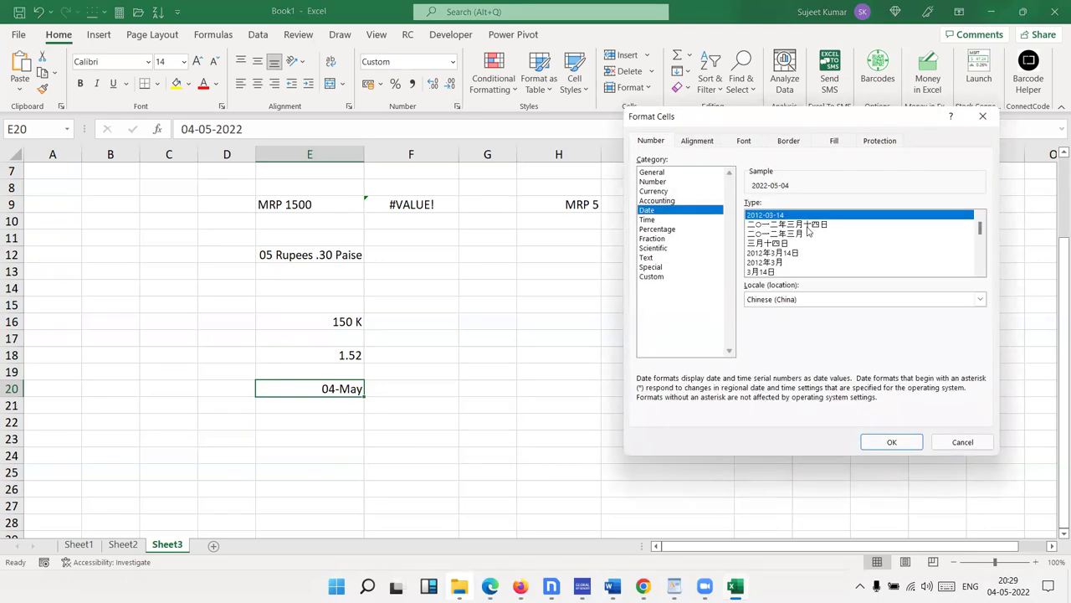
left_click(779, 298)
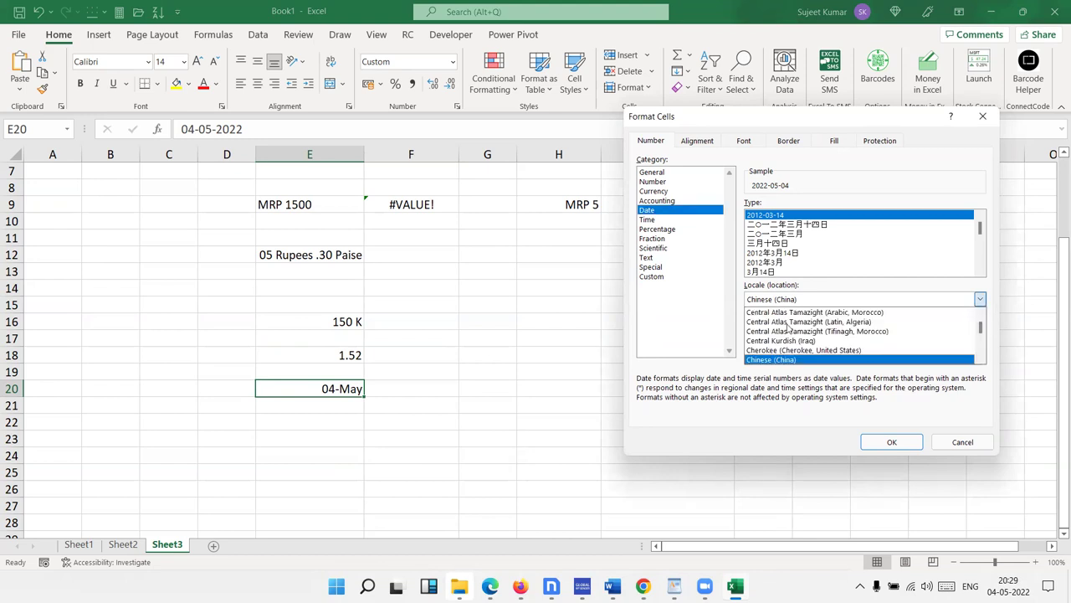
key("e")
key("Down")
key("Down")
key("Down")
key("Down")
key("Down")
key("Down")
key("Down")
key("Down")
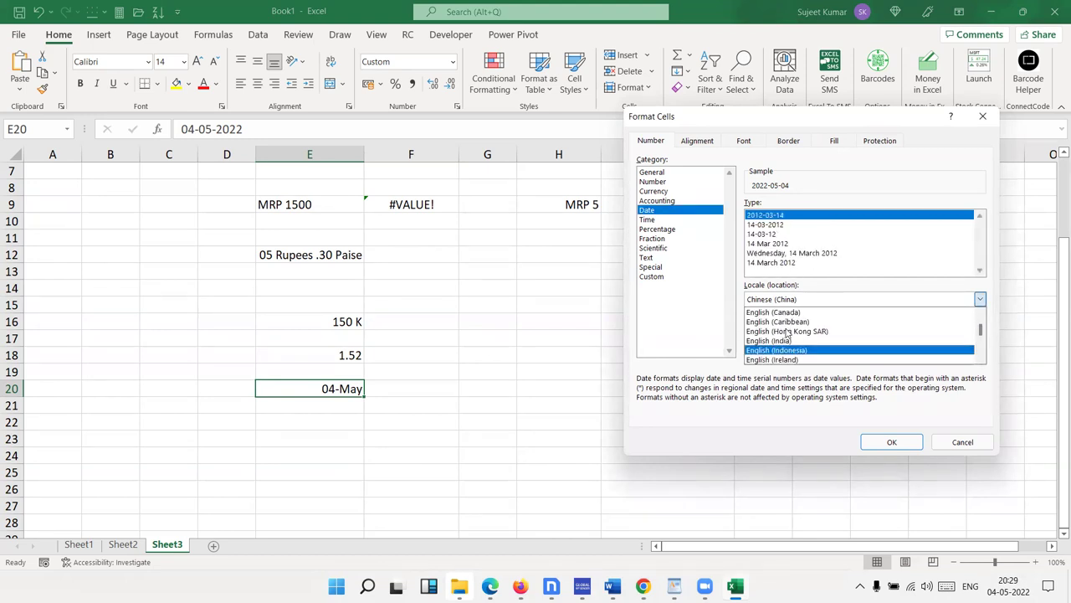
key("Up")
key("Return")
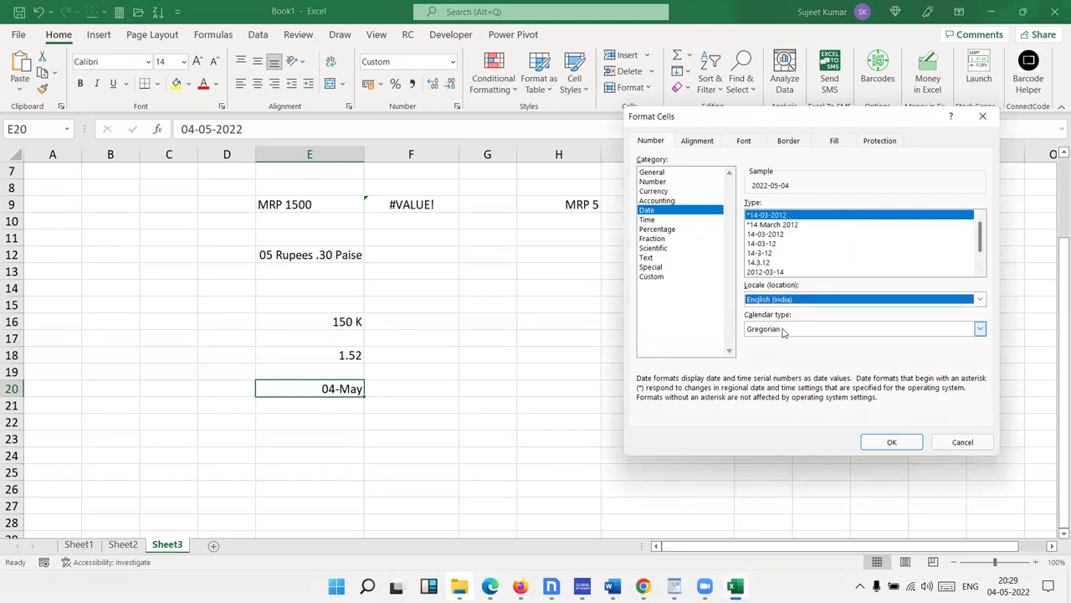
left_click(657, 278)
left_click(748, 215)
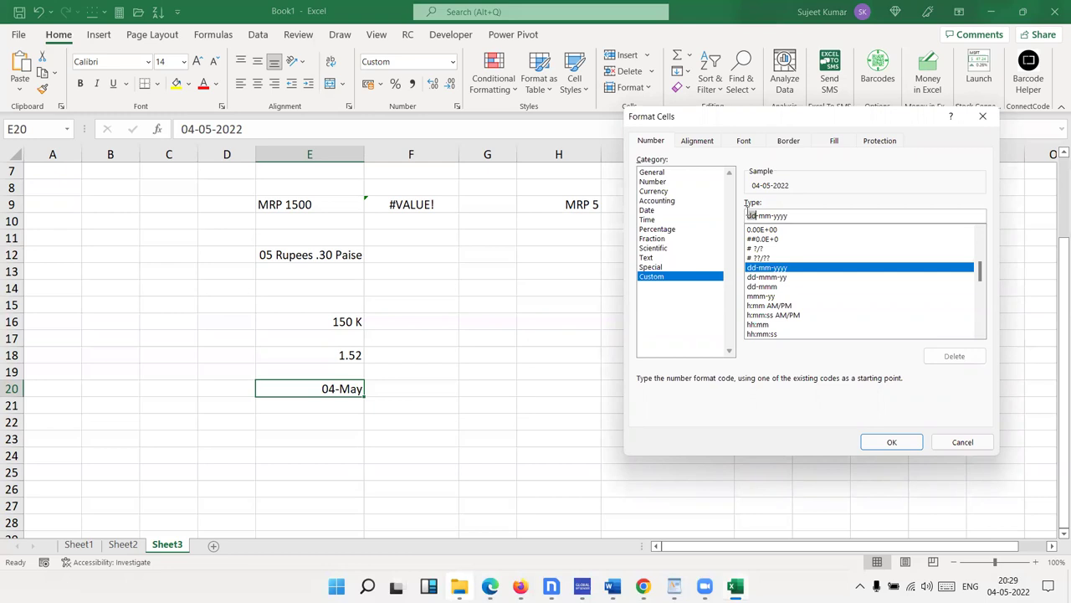
- Replace the dd-mm-yyyy code with dddd , dd -mmmm yyyy to show the full weekday
left_click_drag(821, 216, 657, 216)
key("BackSpace")
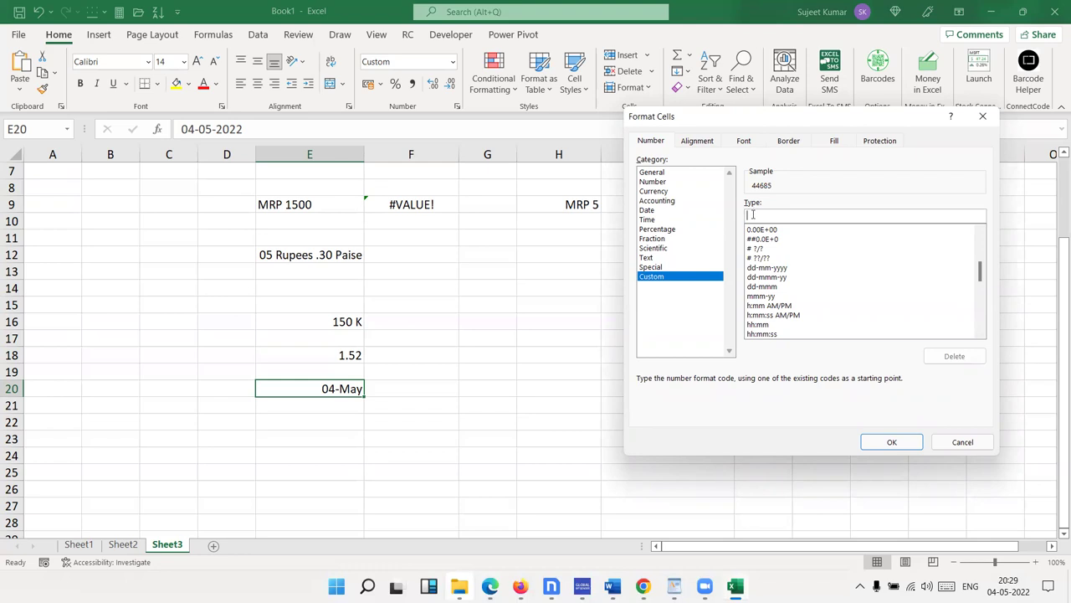
type("d")
type("d")
type("d")
type("d")
type(" , dd -yy")
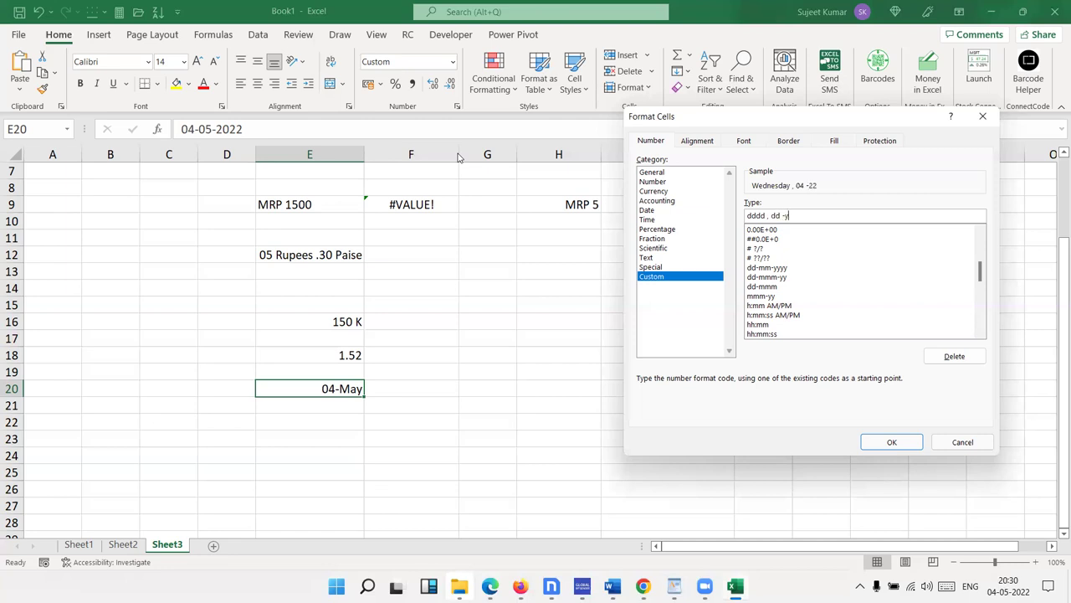
key("BackSpace")
type("m")
type("mmm")
type(" yyyy")
- Confirm E20's weekday format, enter 10:20:30 in F22, and view the Time formats
left_click(895, 439)
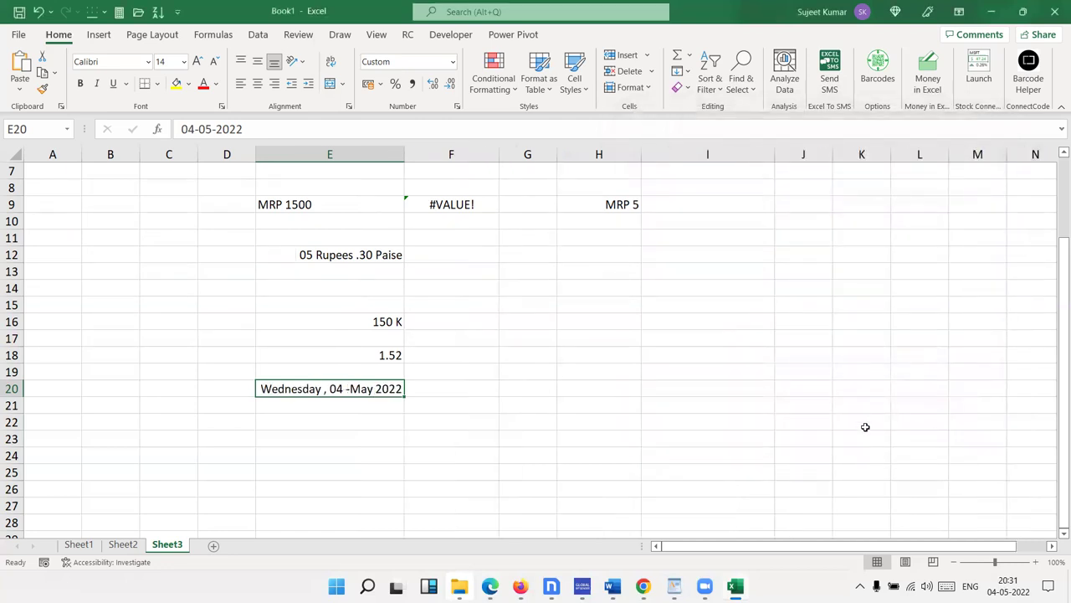
left_click(491, 421)
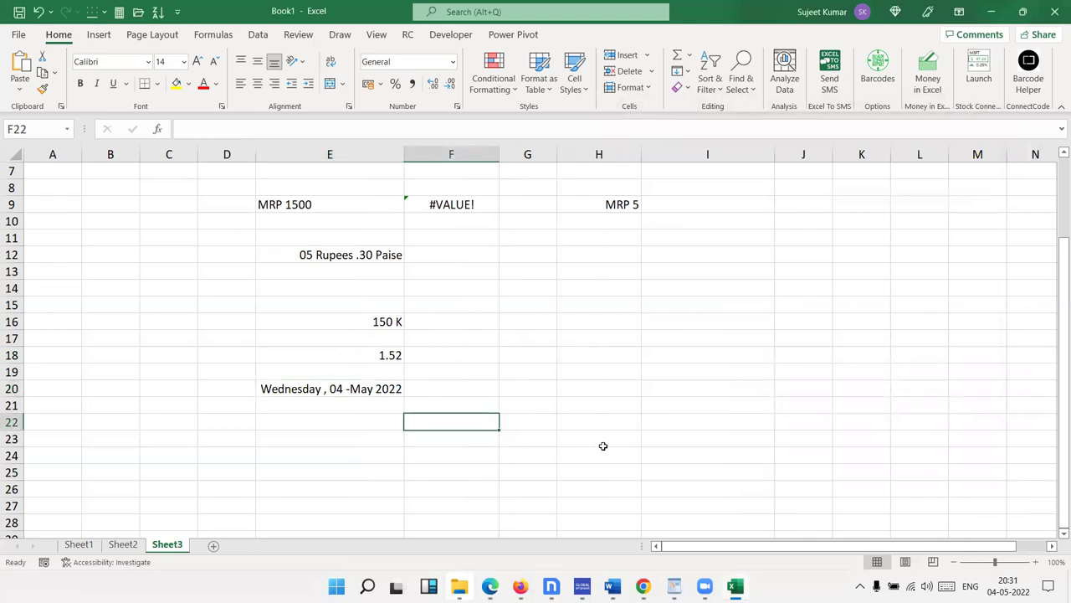
type("10:20:30")
key("Return")
key("Up")
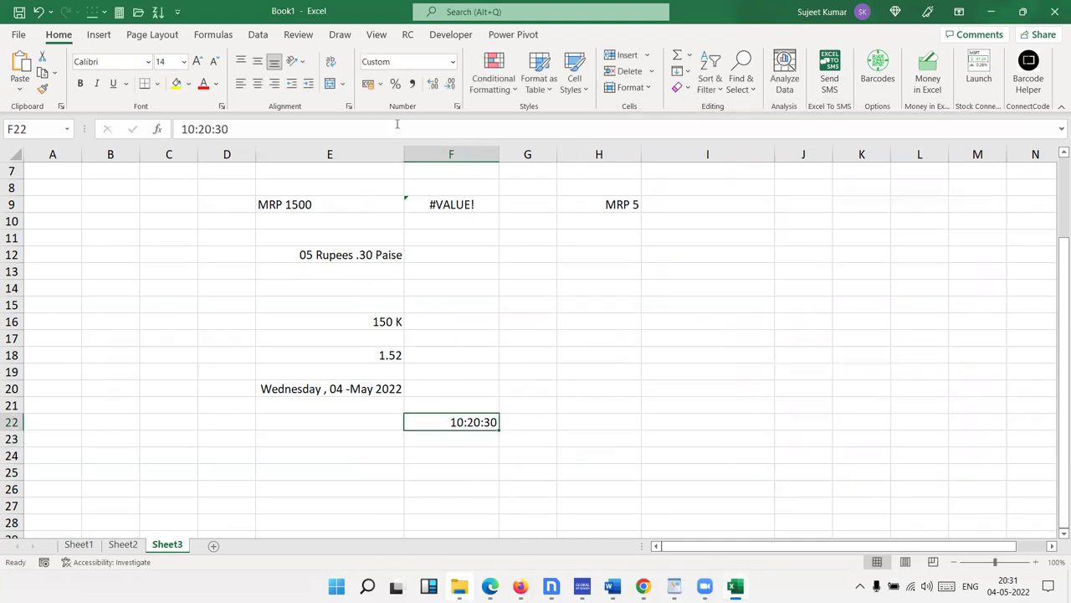
left_click(457, 106)
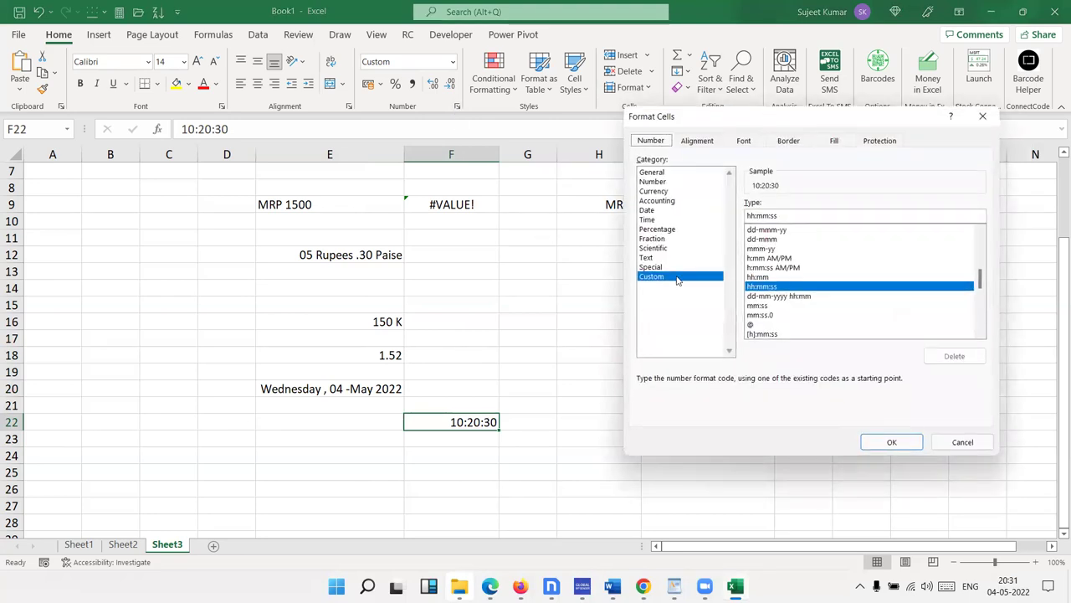
left_click(647, 219)
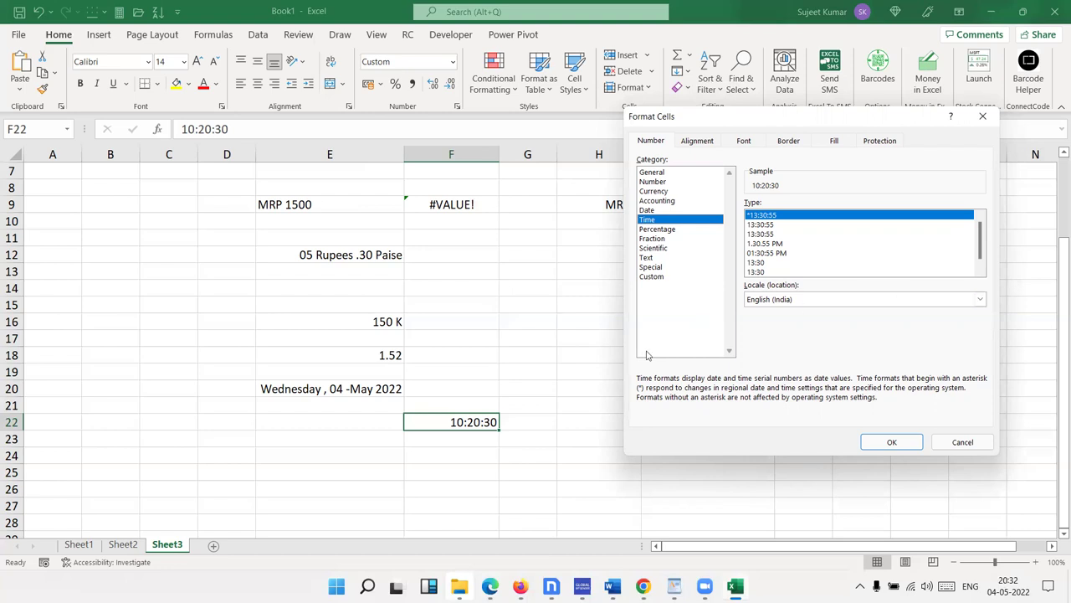
- Give F22 the custom time code HH:MM:SS AM/PM
left_click(659, 277)
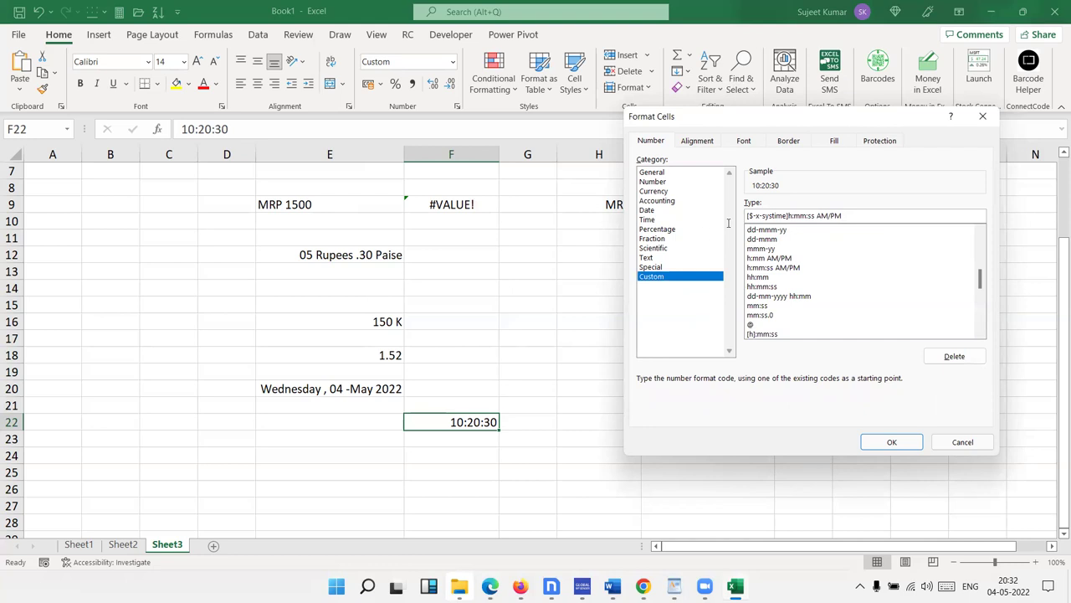
triple_click(729, 220)
type("H")
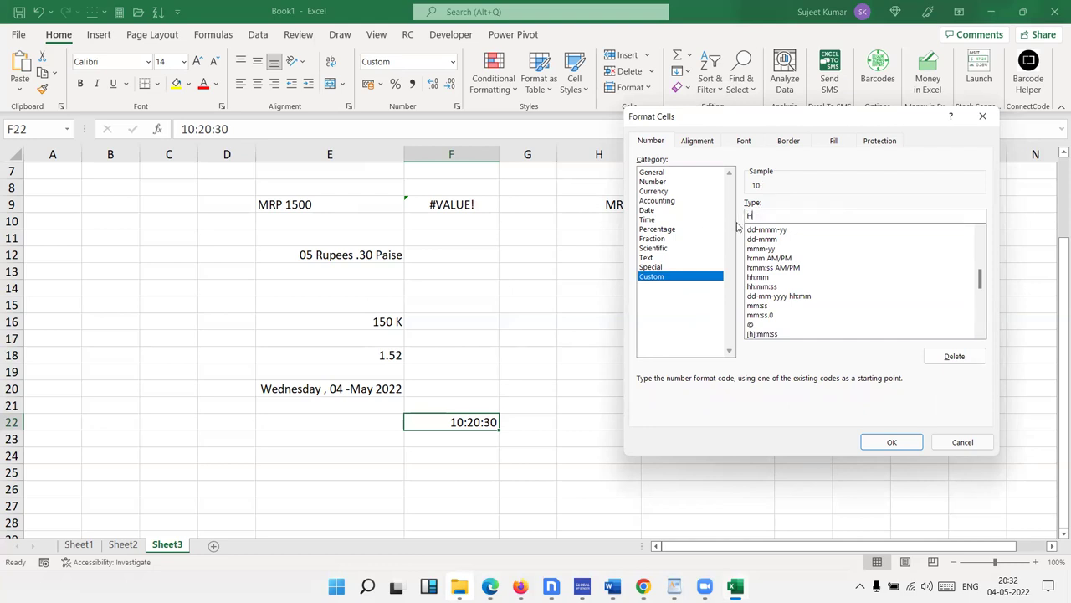
type("H:")
type("MMS")
key("BackSpace")
type(":SS")
type(" AM/")
type("PM")
key("Return")
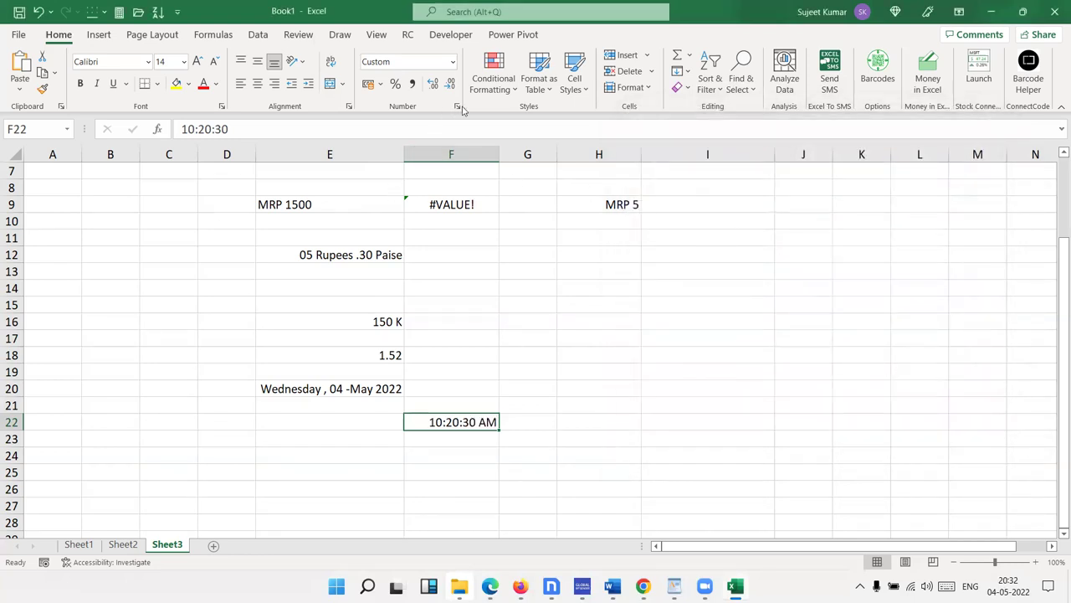
- Move AM/PM to the start of F22's code so it reads AM 10:20:30
left_click(457, 107)
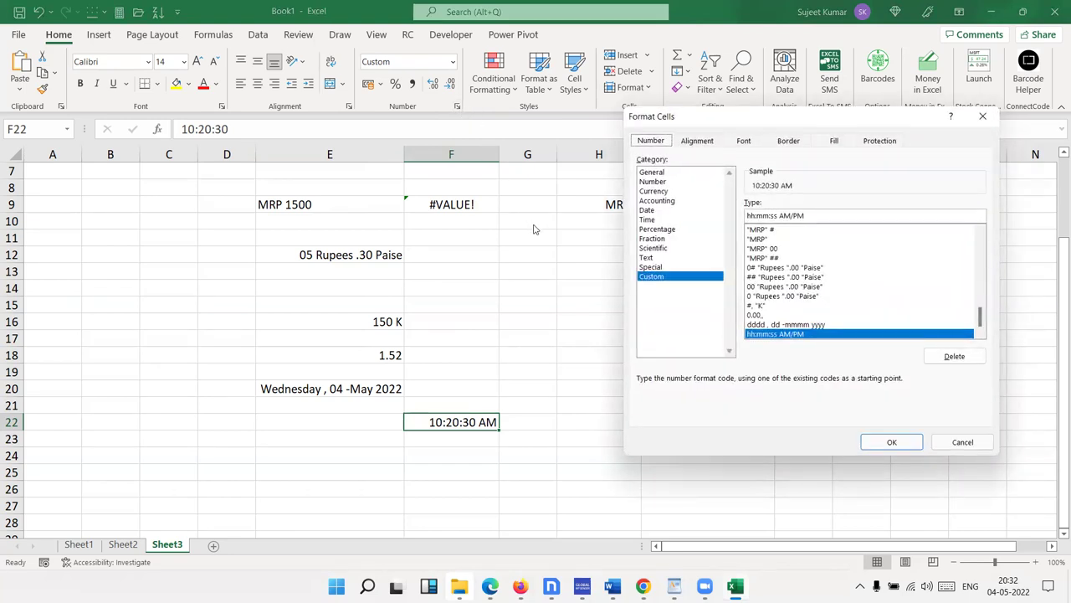
left_click_drag(780, 215, 833, 214)
key("ctrl+x")
key("Home")
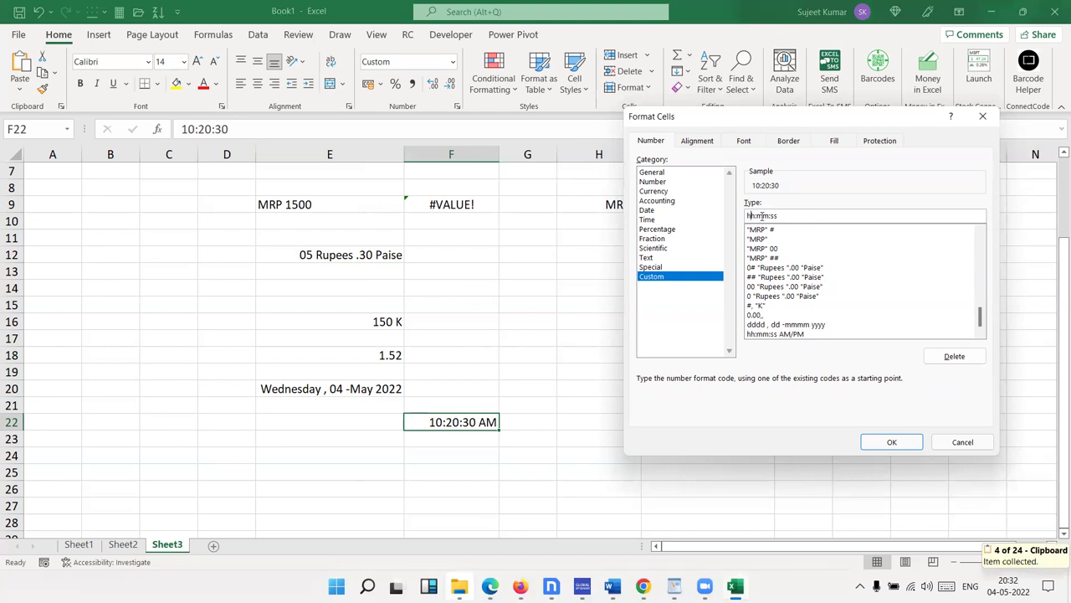
key("ctrl+v")
key("Return")
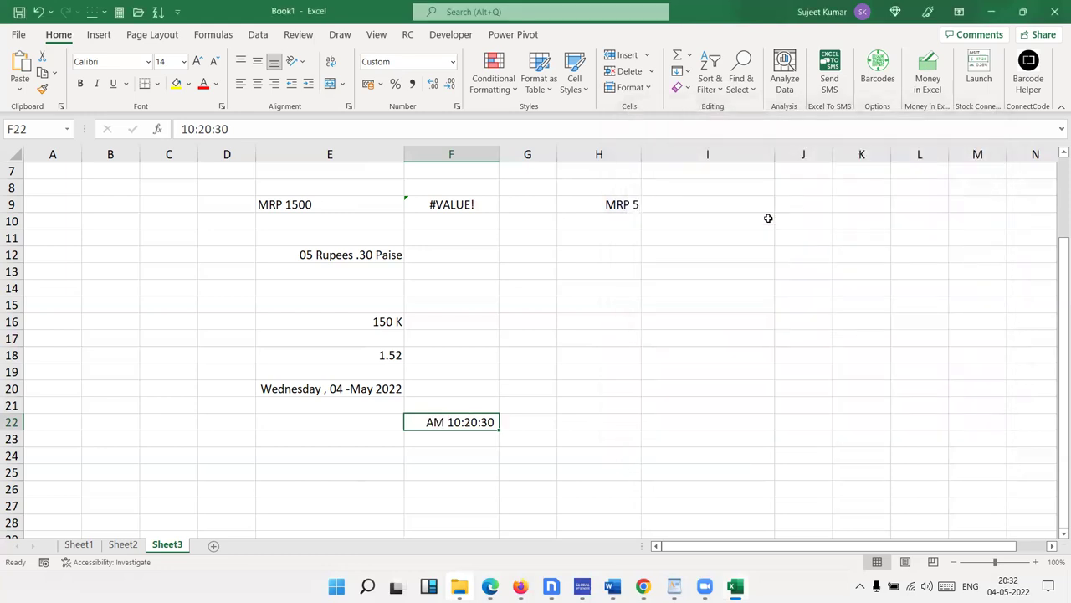
key("Up")
key("Right")
key("Right")
key("Up")
key("Up")
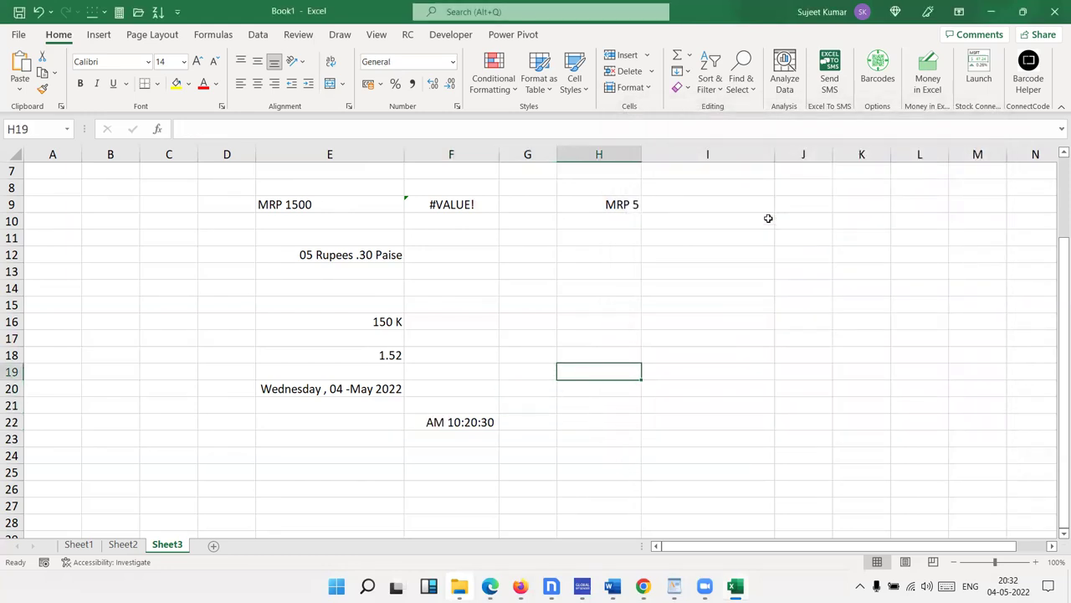
- Enter the duration 45:20 in H19
type("45:2")
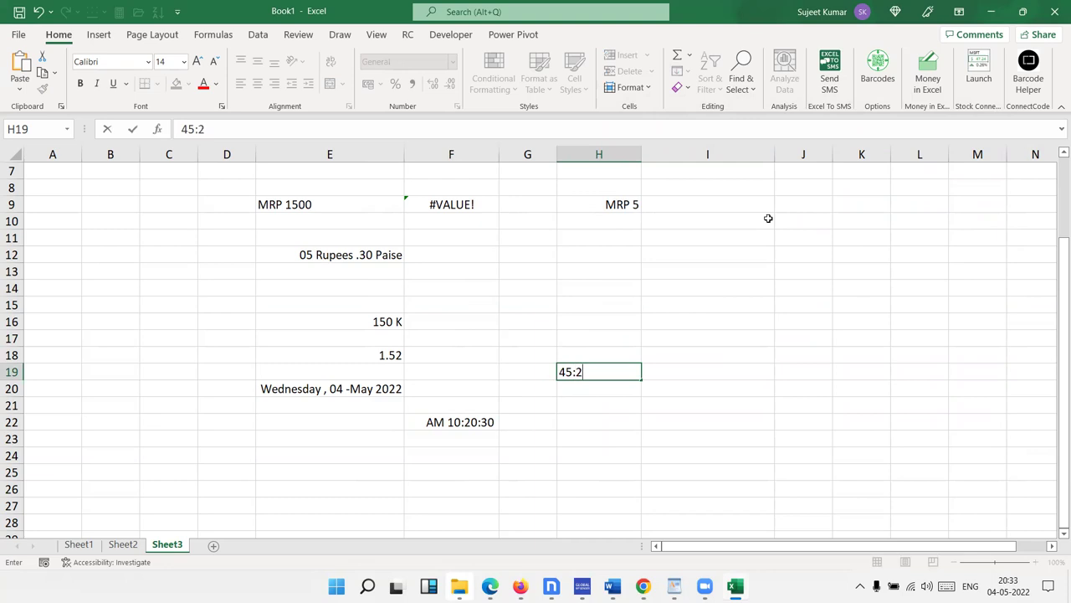
type("0")
key("Return")
key("Up")
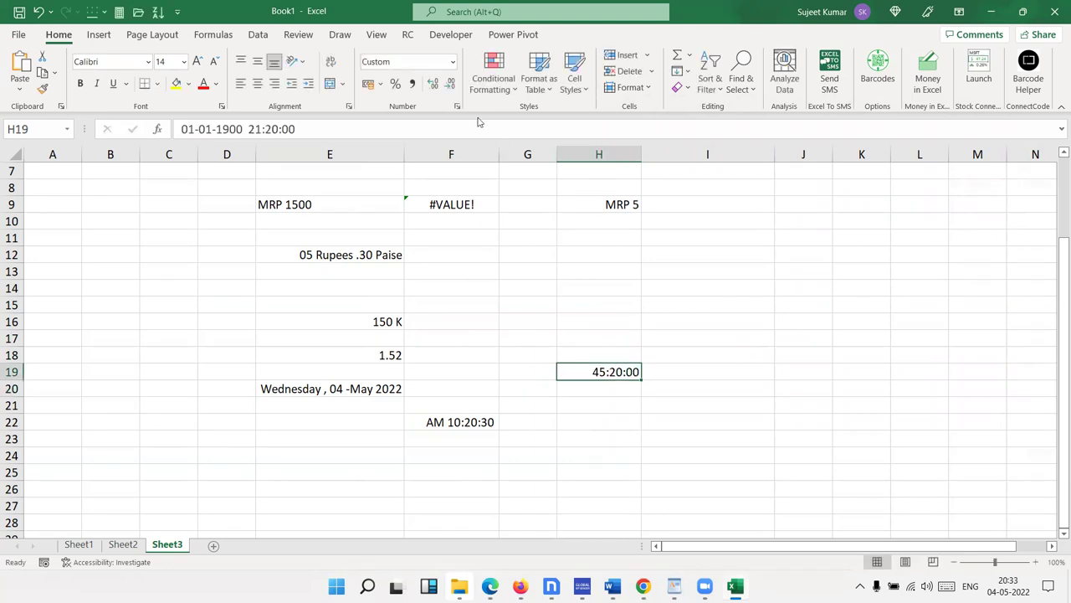
- Format H19 with the custom code [h]:mm:ss to show 45:20:00
left_click(457, 106)
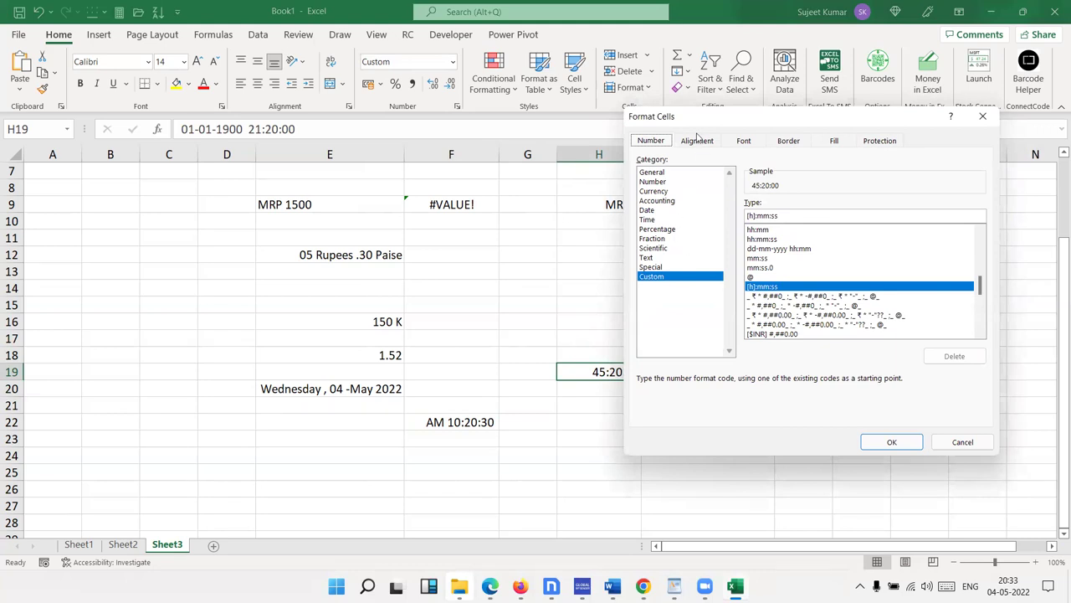
left_click_drag(704, 127, 757, 124)
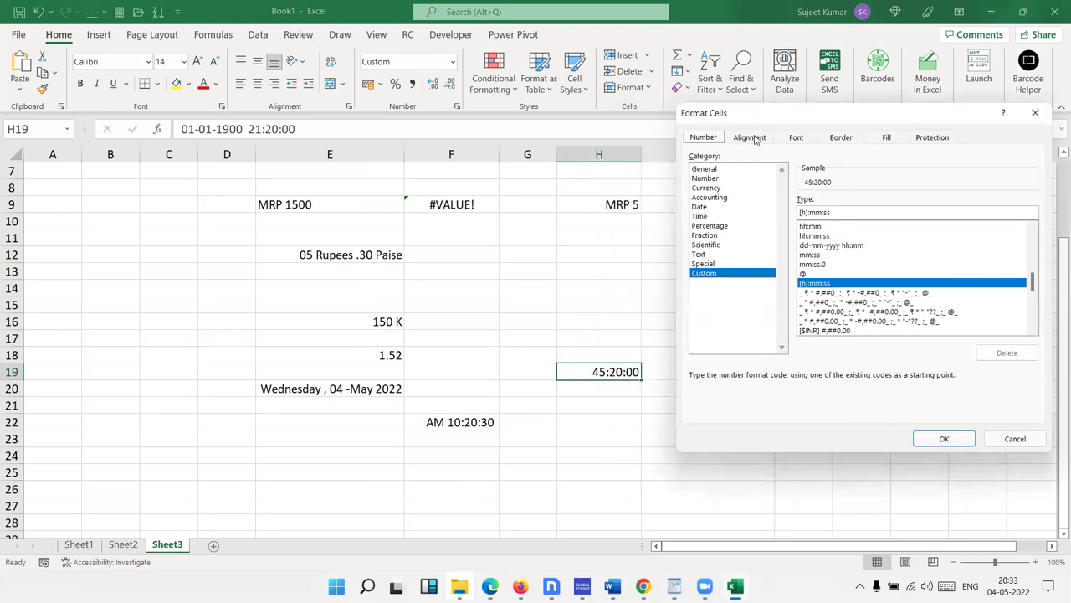
left_click(813, 212)
type("h")
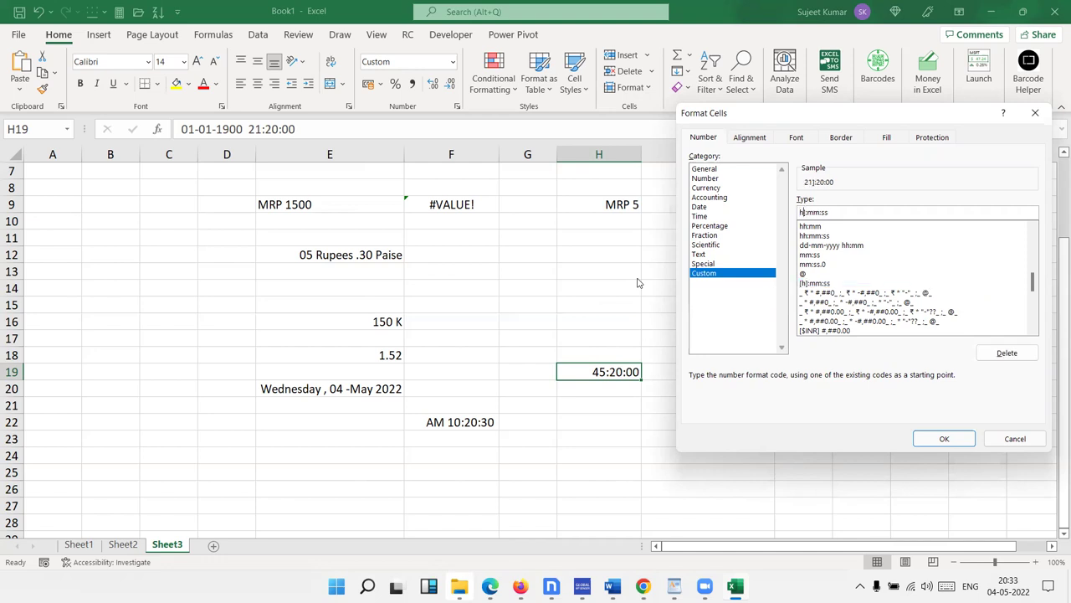
key("Delete")
type("[h")
type("]")
key("Return")
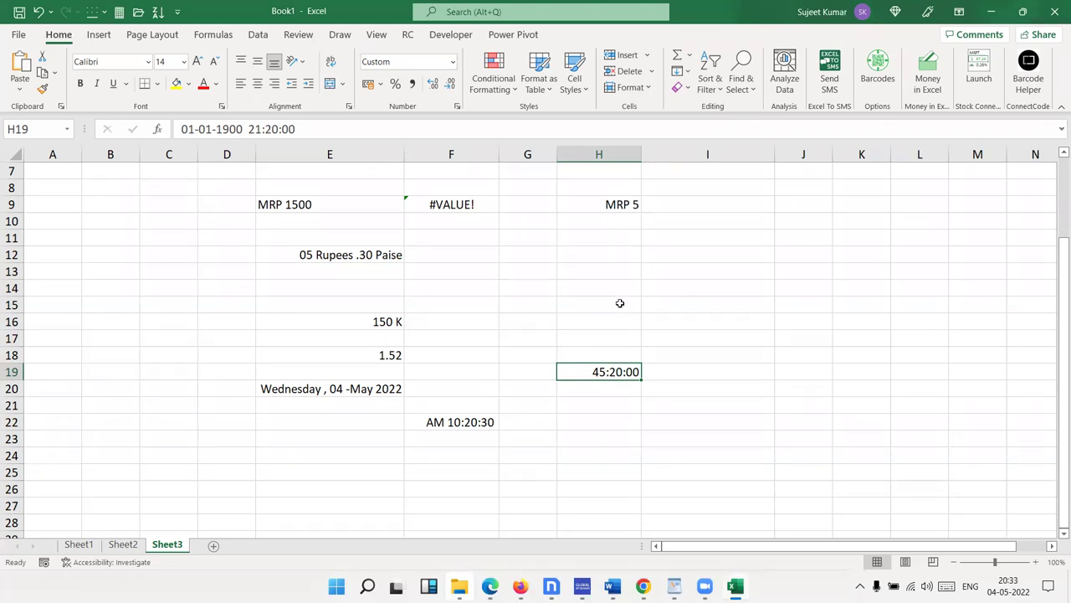
- Change H19's custom code to [m] so it shows 2720
left_click(457, 107)
type("[")
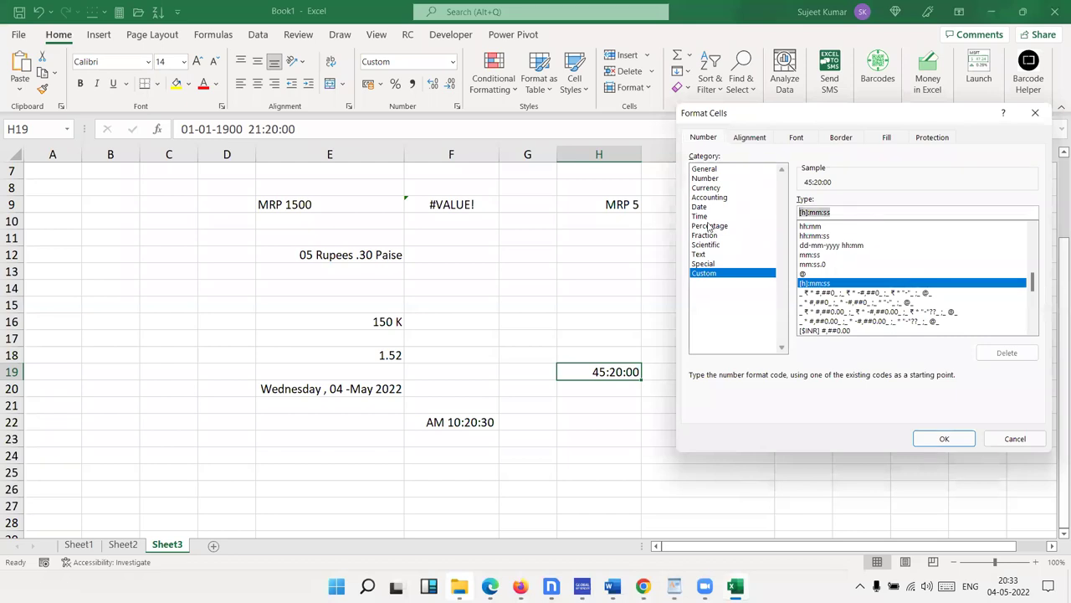
type("m]")
key("Return")
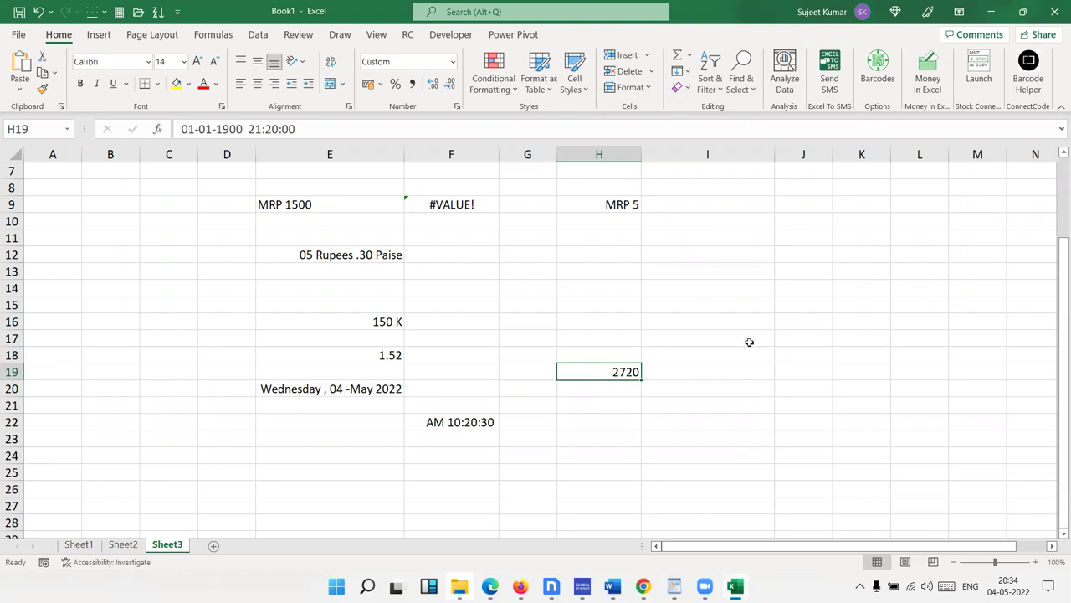
- Inspect H19's stored date-time value without changing it, then move to I19
left_click_drag(294, 129, 181, 129)
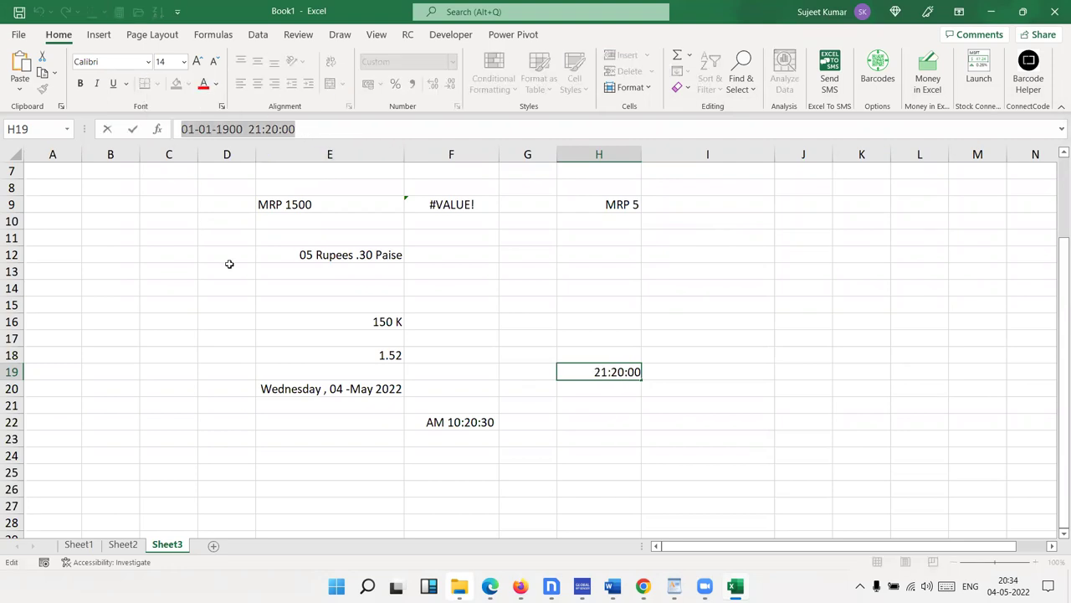
key("Escape")
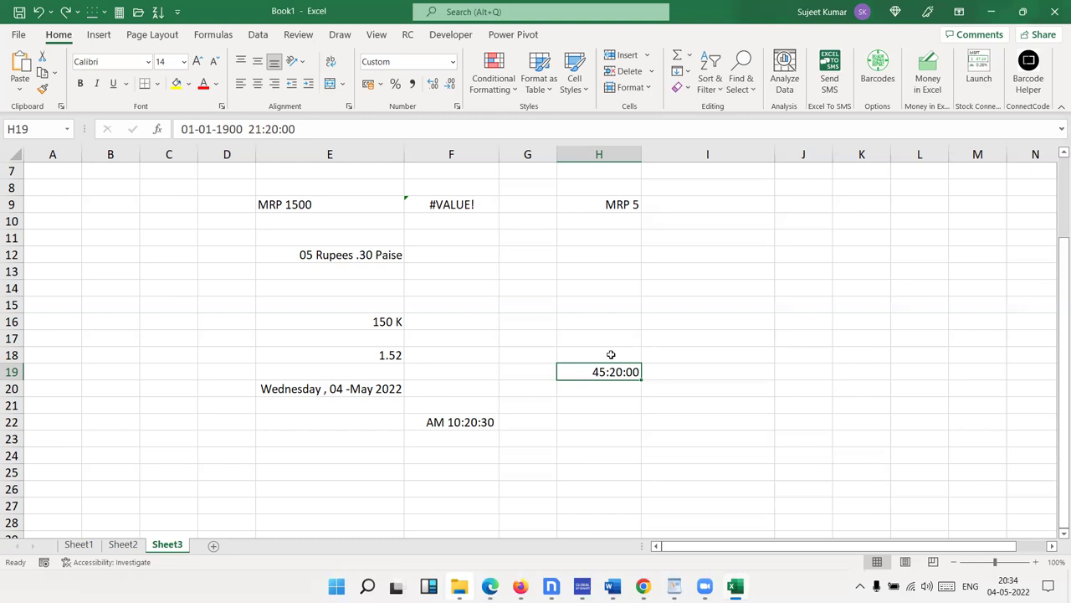
key("Right")
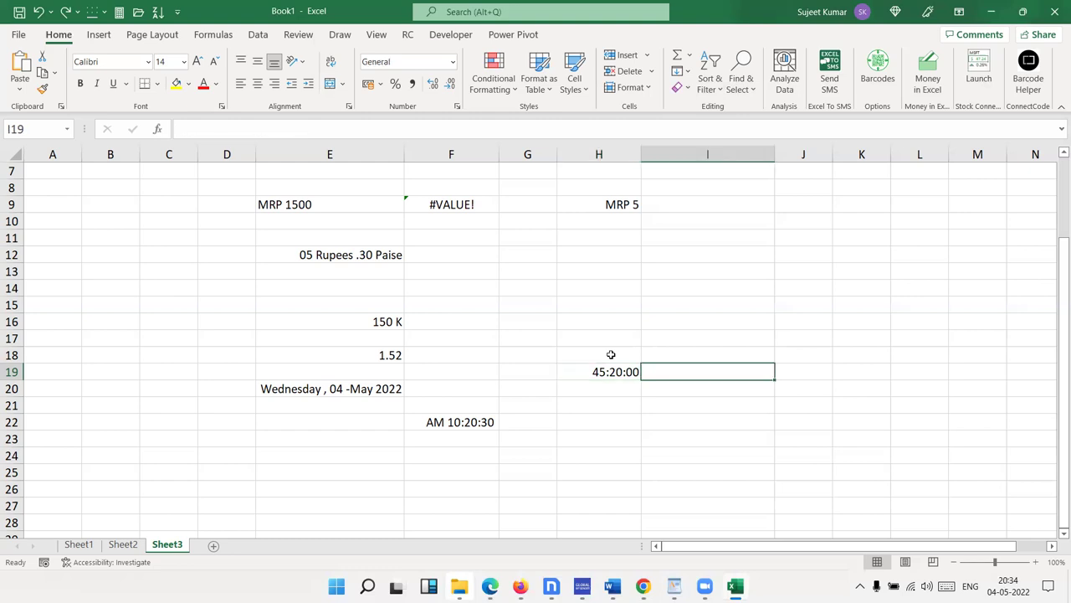
- Enter =TEXT(H19,"[m]") in I19 to return 2720 minutes
type("=te")
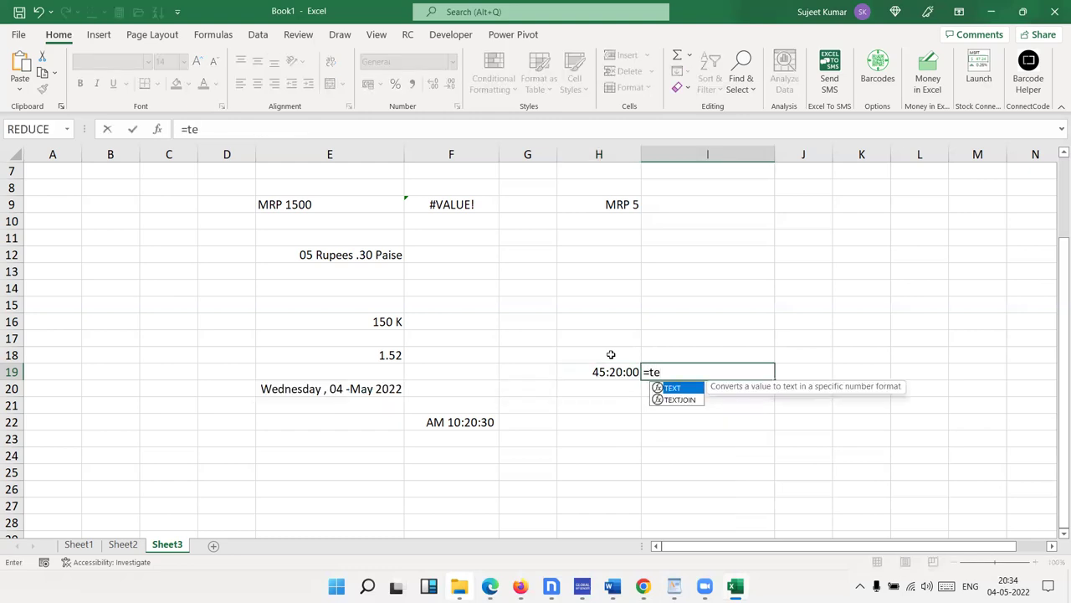
key("Tab")
key("Left")
type(",\"")
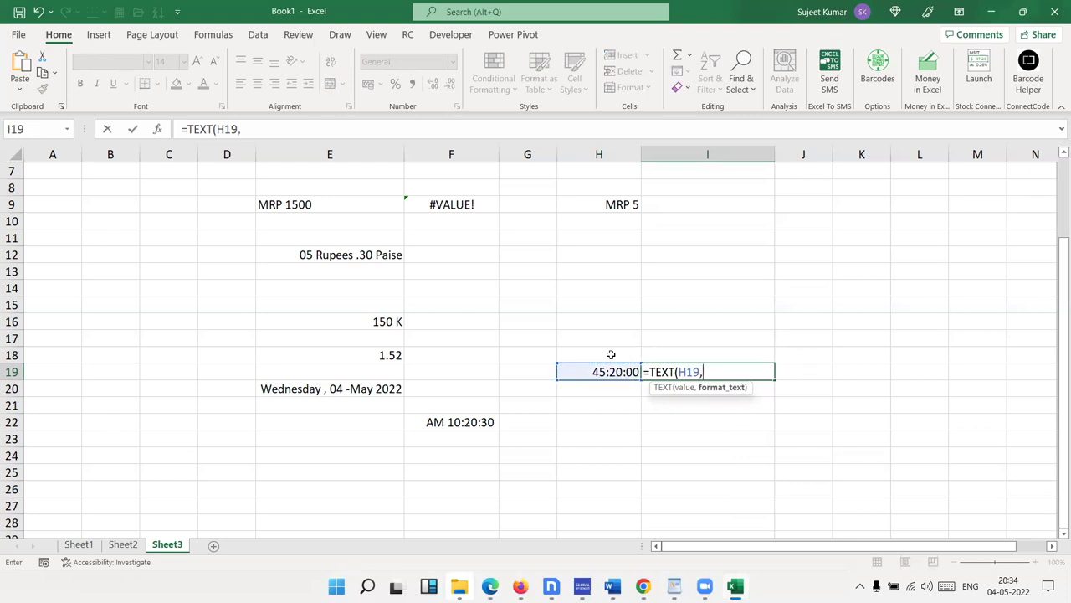
type("[")
type("m]\"")
type(")")
key("Return")
key("Up")
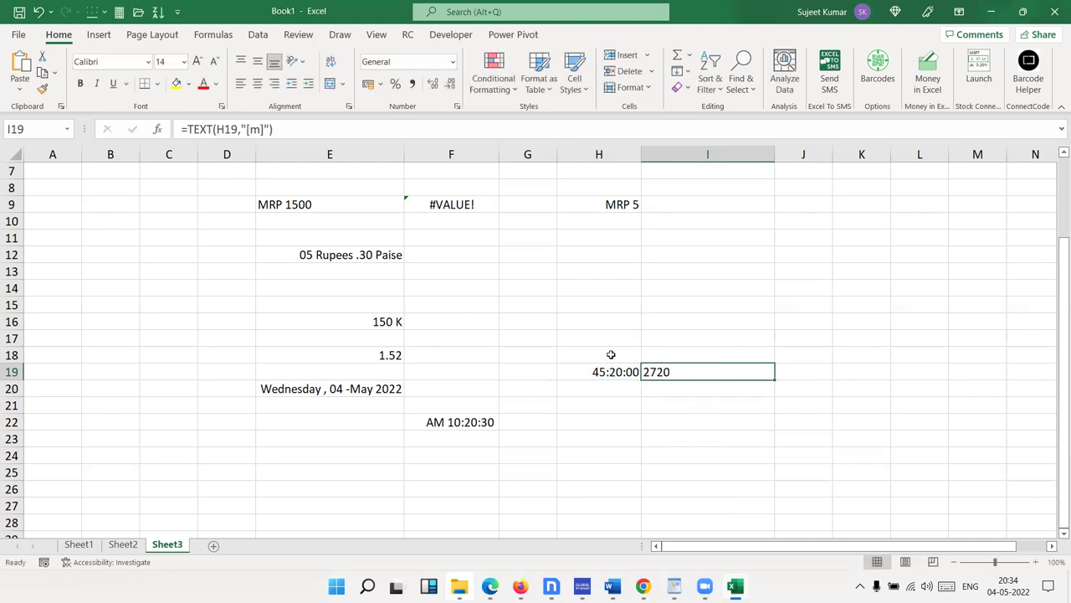
- Test =I19+2 in I20, then clear I20
key("Down")
type("=")
key("Up")
type("+2")
key("Return")
key("Up")
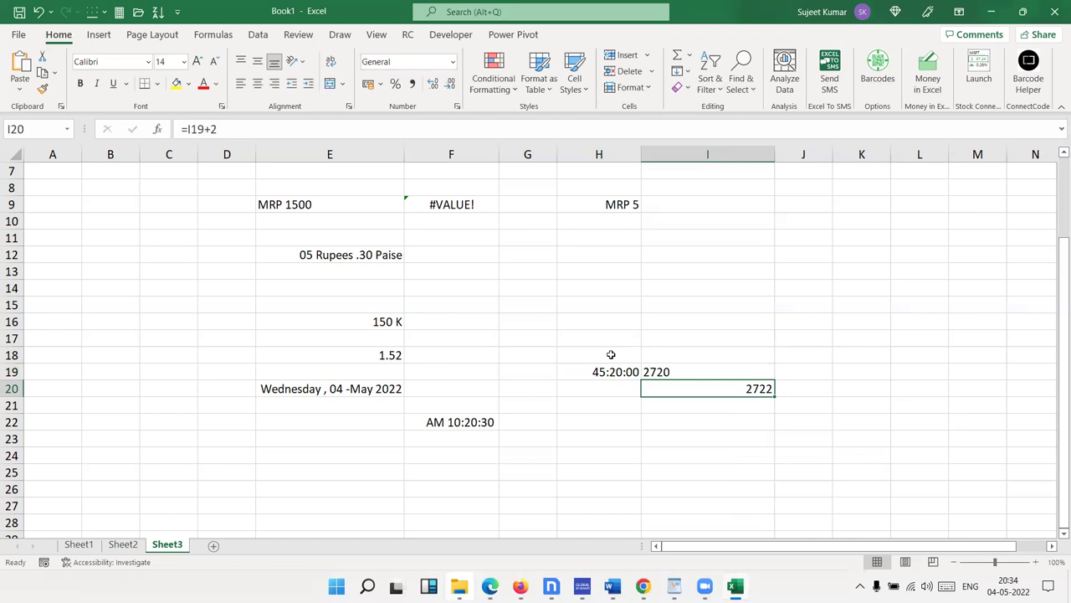
key("Delete")
- In Gmail, open the sent 'Custom Format Link' email and expand its message
mouse_move(642, 583)
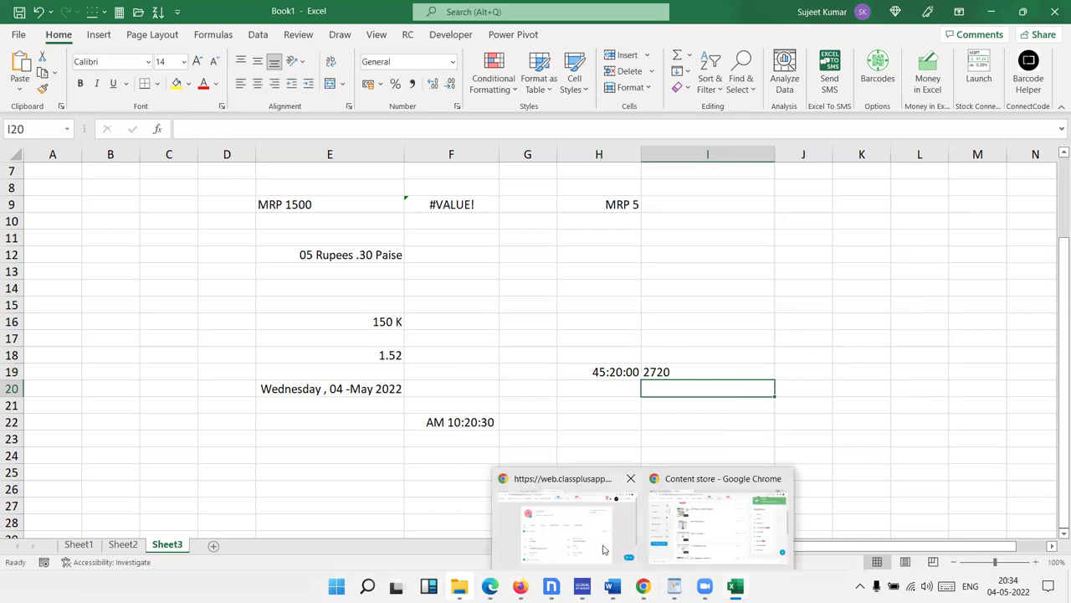
left_click(605, 548)
left_click(233, 14)
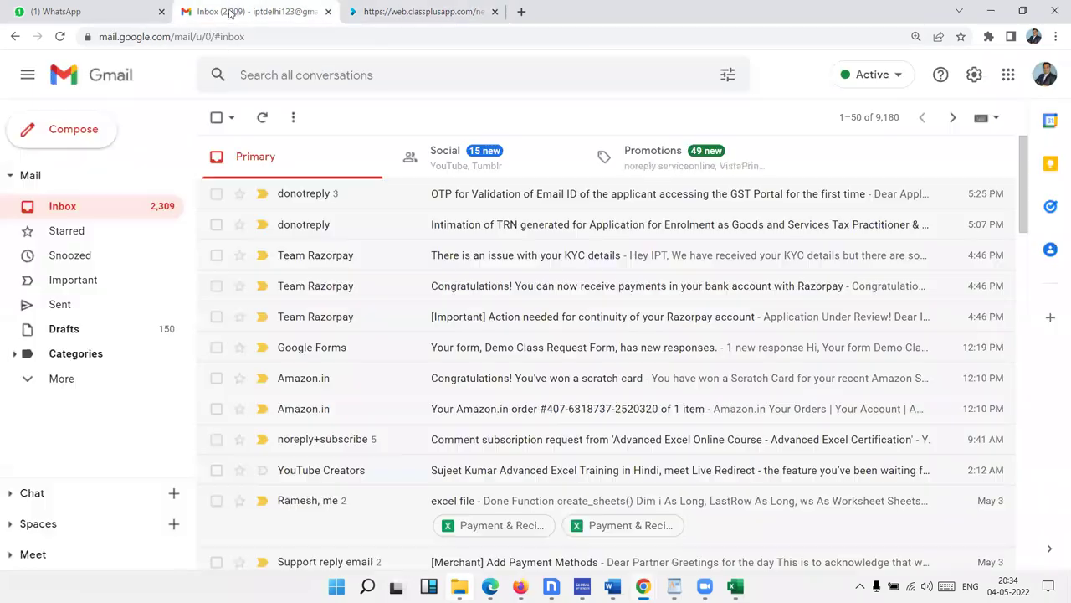
left_click(84, 309)
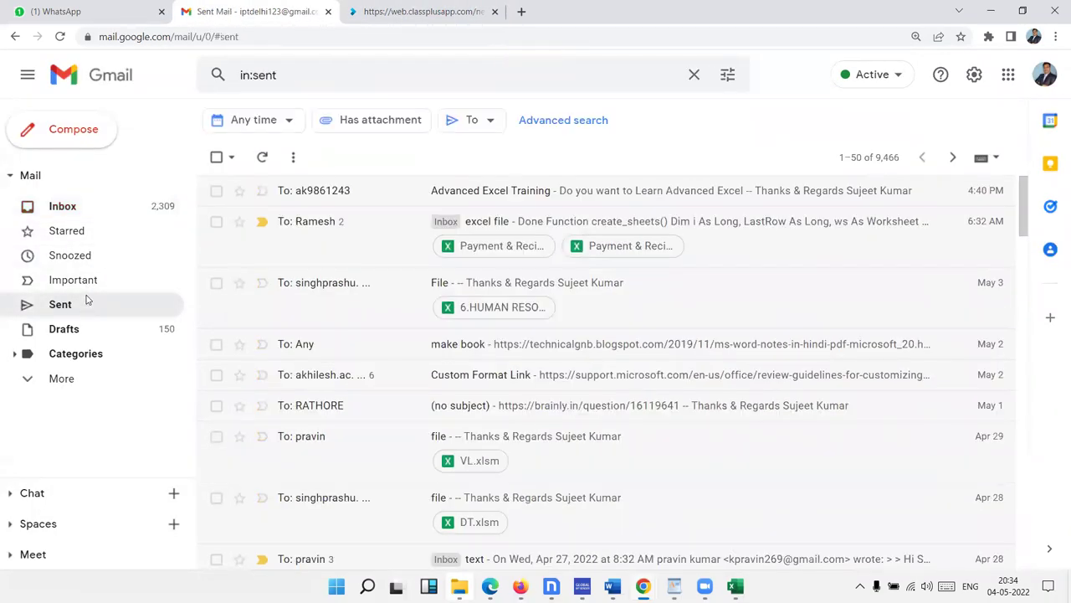
left_click(483, 384)
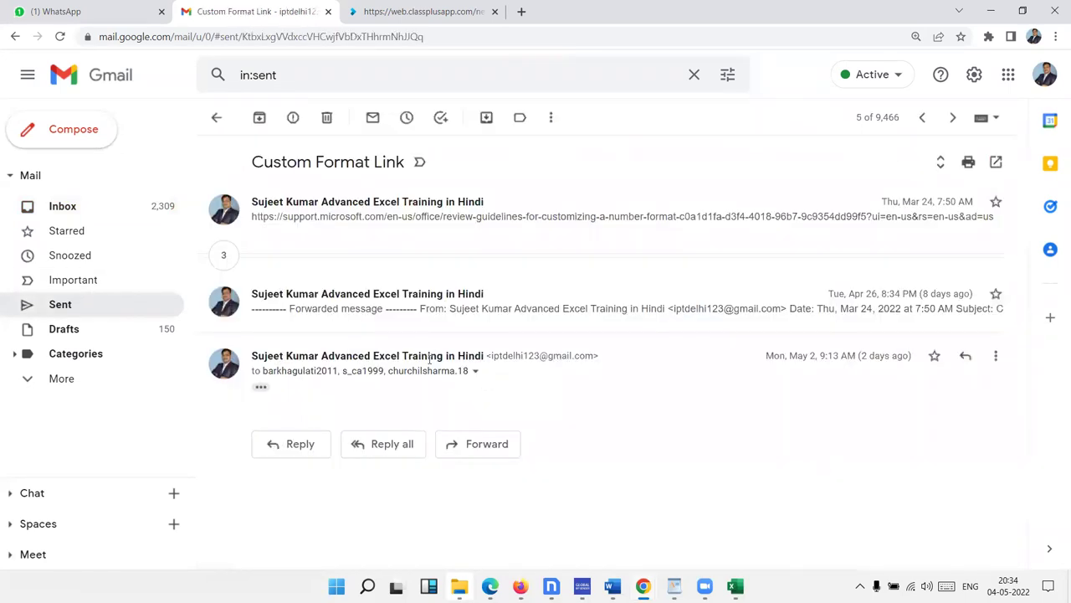
left_click(320, 225)
- Open the Microsoft number-format guidelines article and expand the text and spacing section
left_click(318, 242)
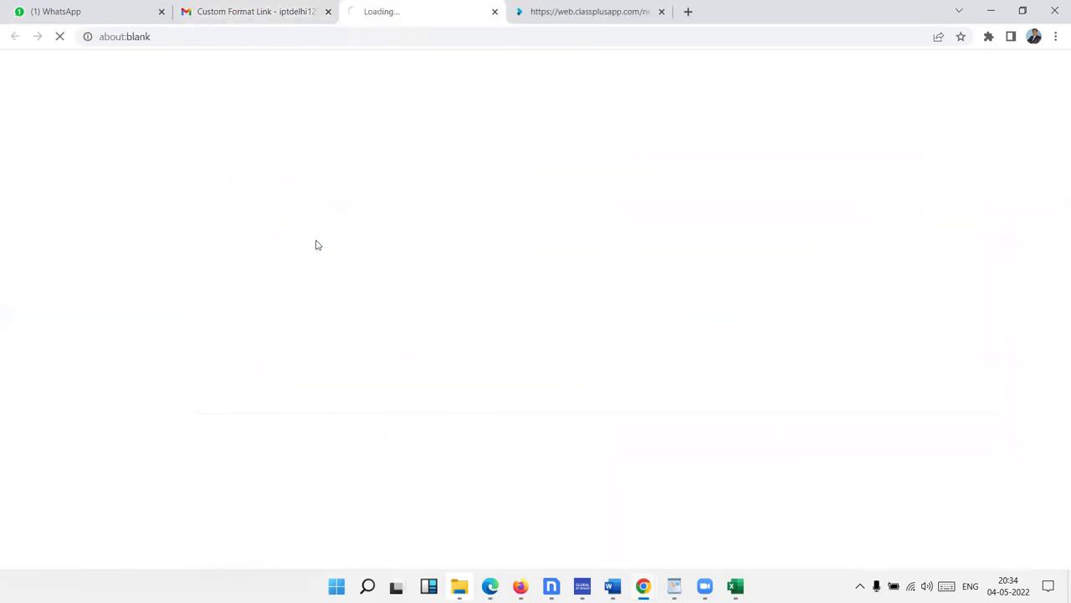
scroll(372, 201, "down", 4)
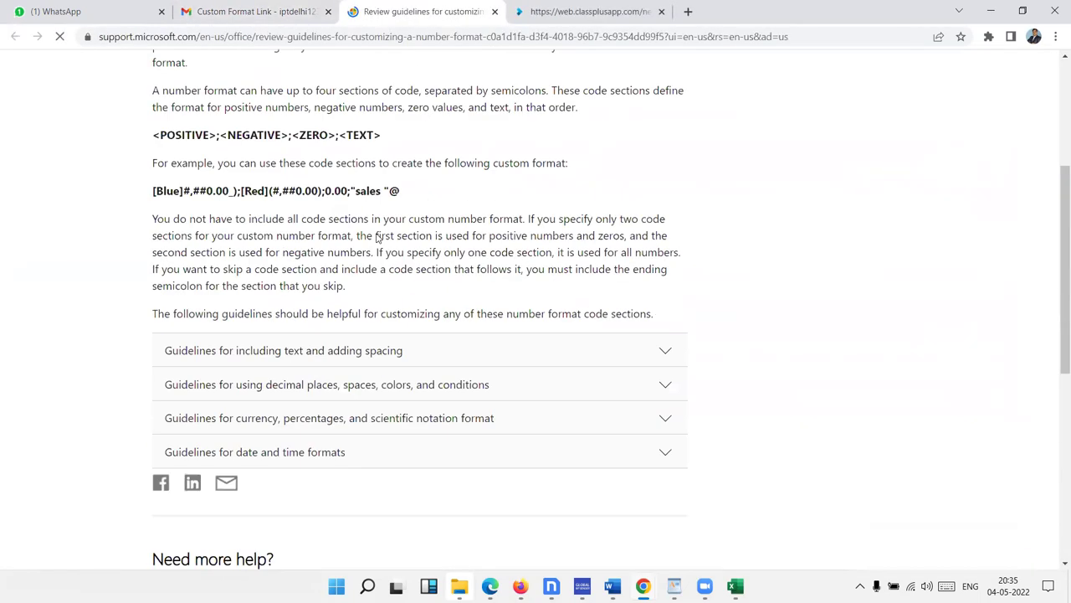
scroll(376, 238, "down", 5)
scroll(377, 239, "up", 5)
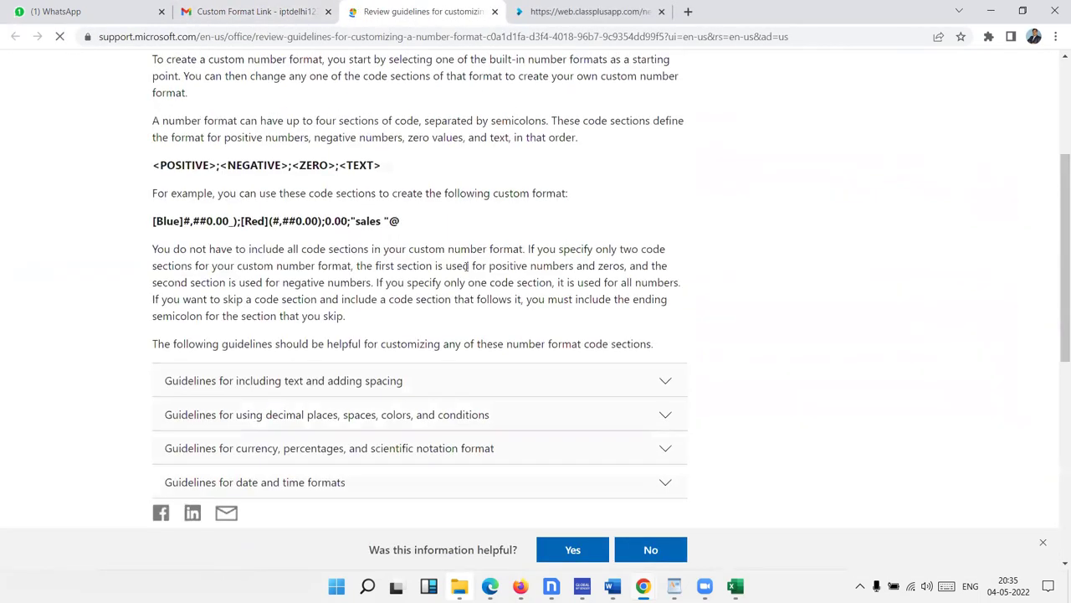
left_click(657, 375)
scroll(655, 372, "down", 3)
scroll(648, 369, "down", 2)
scroll(637, 360, "down", 8)
scroll(635, 352, "down", 1)
scroll(634, 352, "down", 3)
scroll(633, 352, "down", 3)
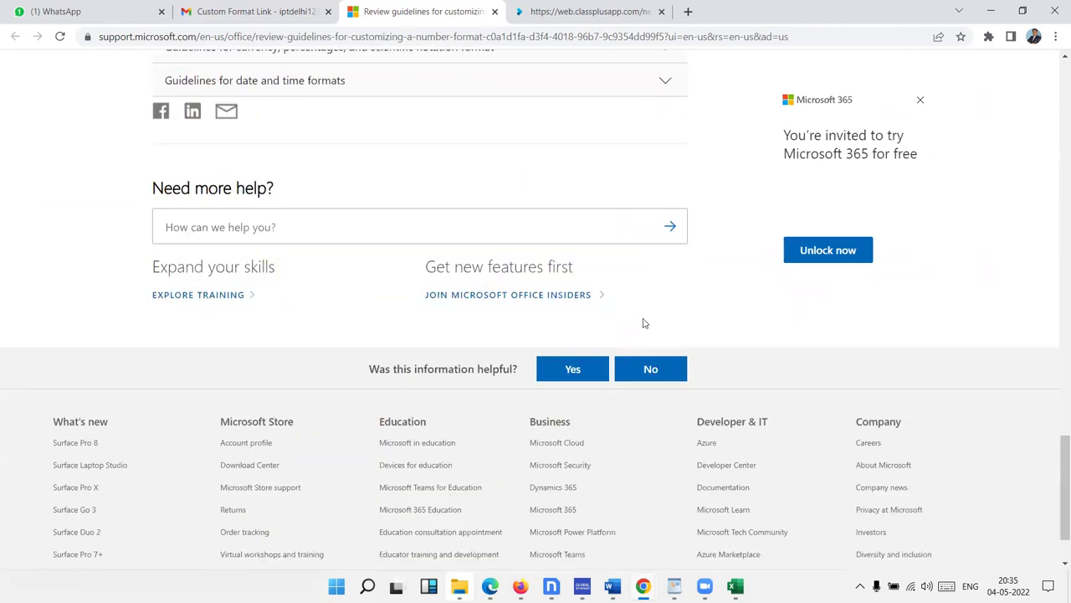
scroll(654, 235, "up", 5)
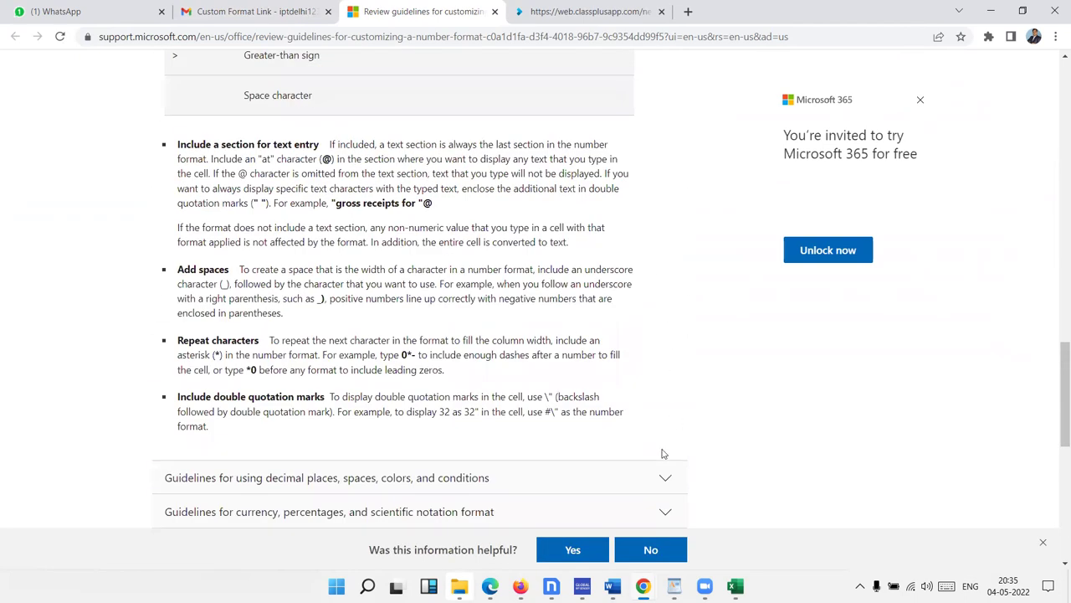
- Expand the decimal places, colors and conditions section and the currency, percentages and scientific notation section
left_click(664, 475)
scroll(665, 469, "down", 3)
scroll(659, 452, "down", 5)
scroll(657, 448, "down", 5)
scroll(655, 441, "down", 6)
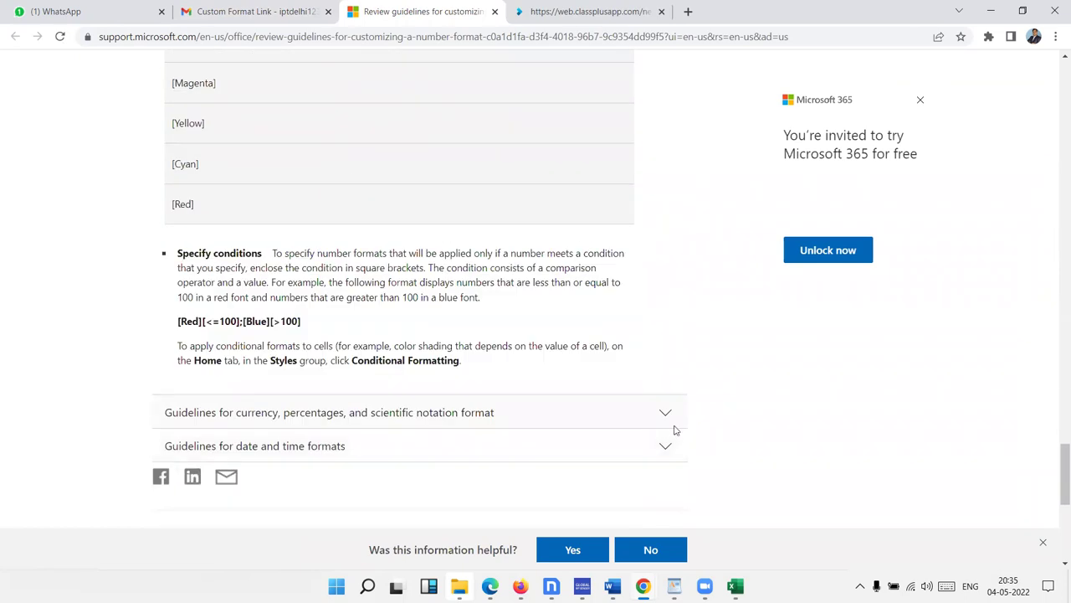
left_click(668, 425)
scroll(668, 427, "down", 10)
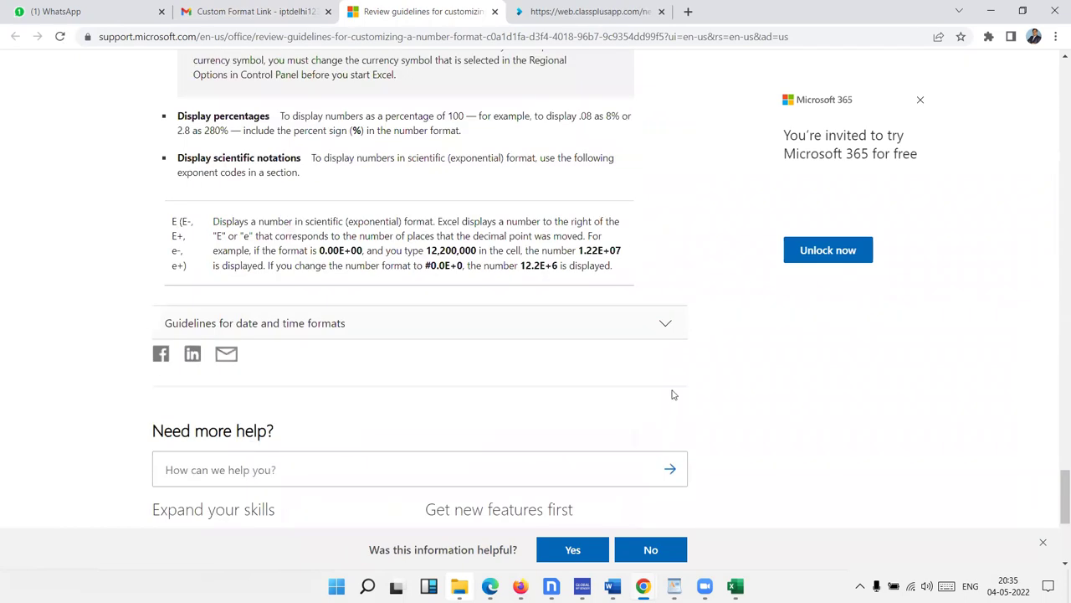
- Expand the date and time format guidelines, then return to the Custom Format Link email
left_click(666, 328)
scroll(662, 338, "up", 5)
scroll(660, 344, "up", 5)
scroll(660, 344, "up", 3)
scroll(657, 339, "up", 5)
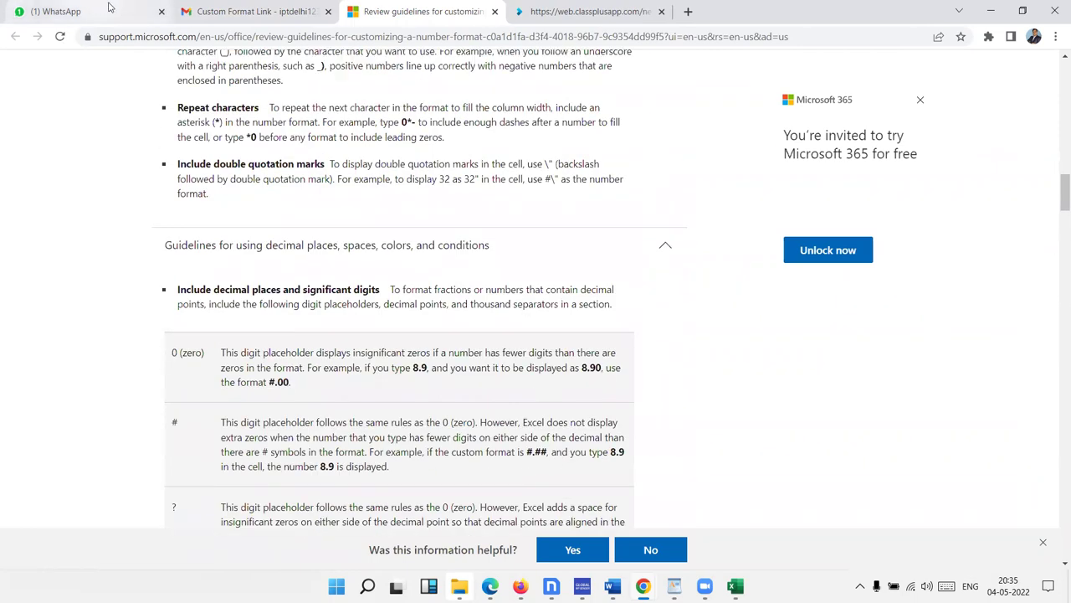
left_click(199, 15)
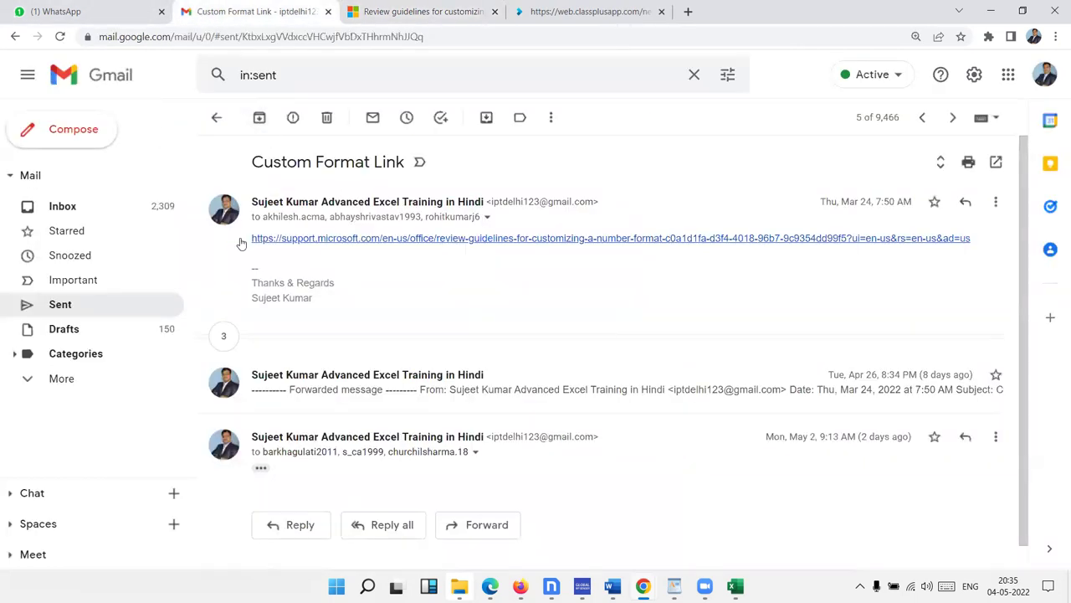
- Forward the first message, removing the quoted From, Date, Subject, To lines and the forwarded-message divider
left_click(994, 201)
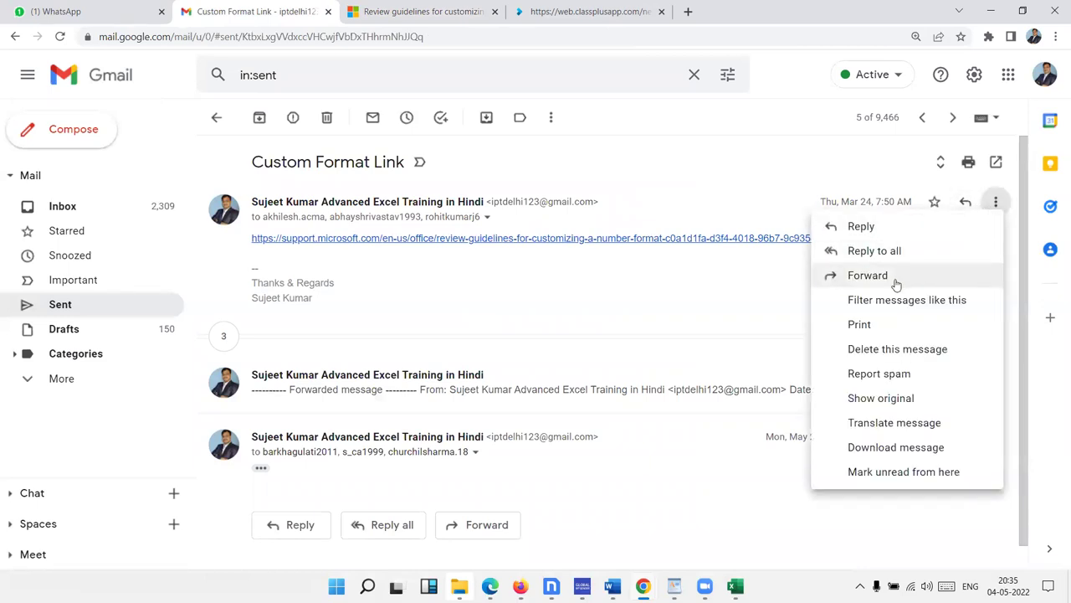
left_click(868, 275)
scroll(545, 311, "down", 3)
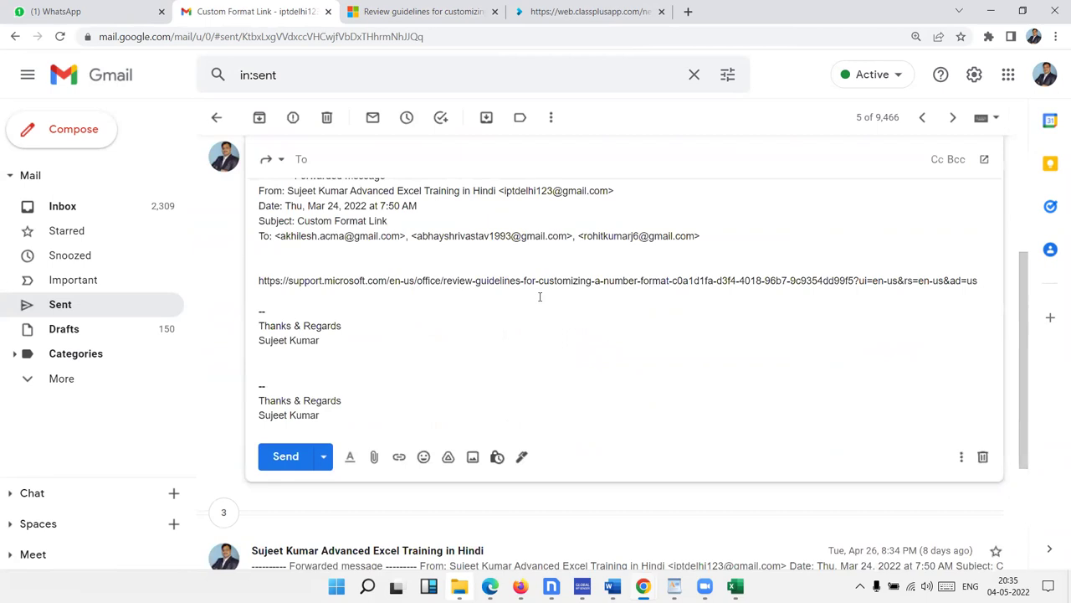
left_click_drag(259, 251, 246, 189)
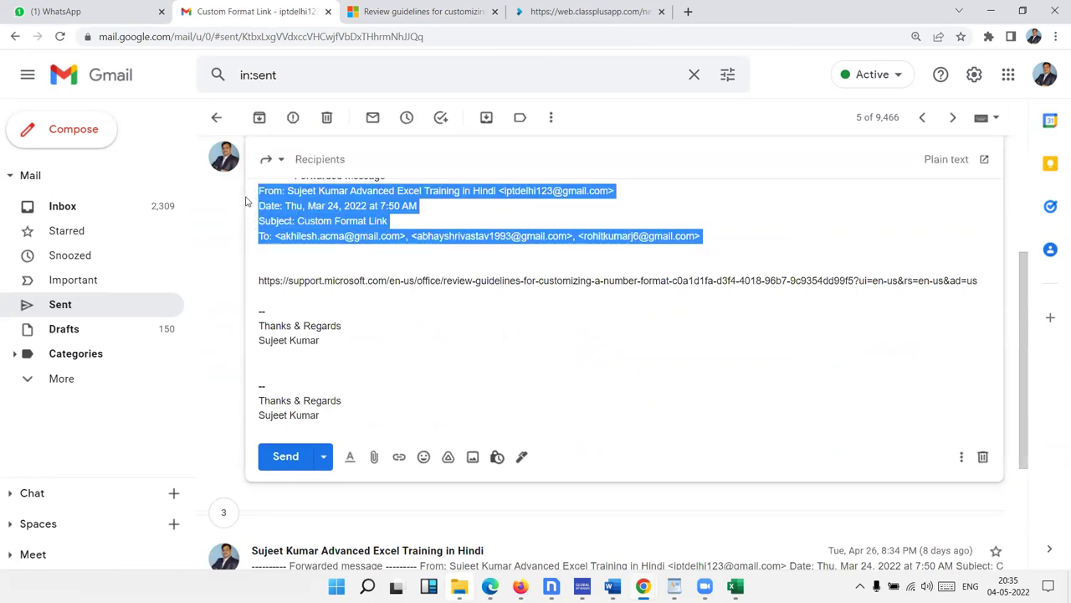
key("Delete")
key("Up")
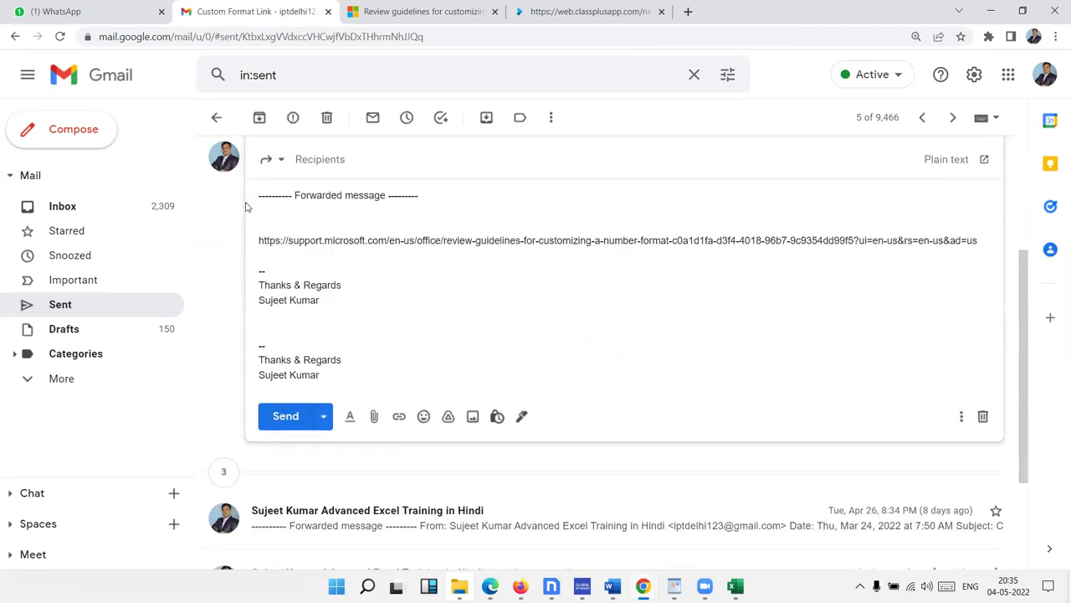
key("shift+Down")
key("Delete")
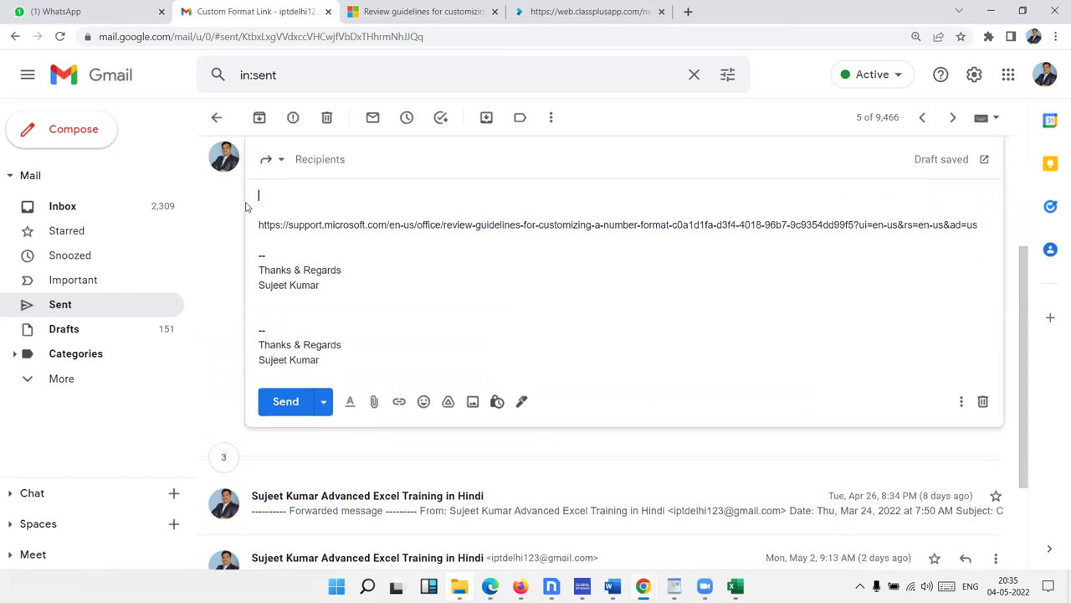
- Add the suggested contact as the forward's recipient in the To field
left_click(318, 161)
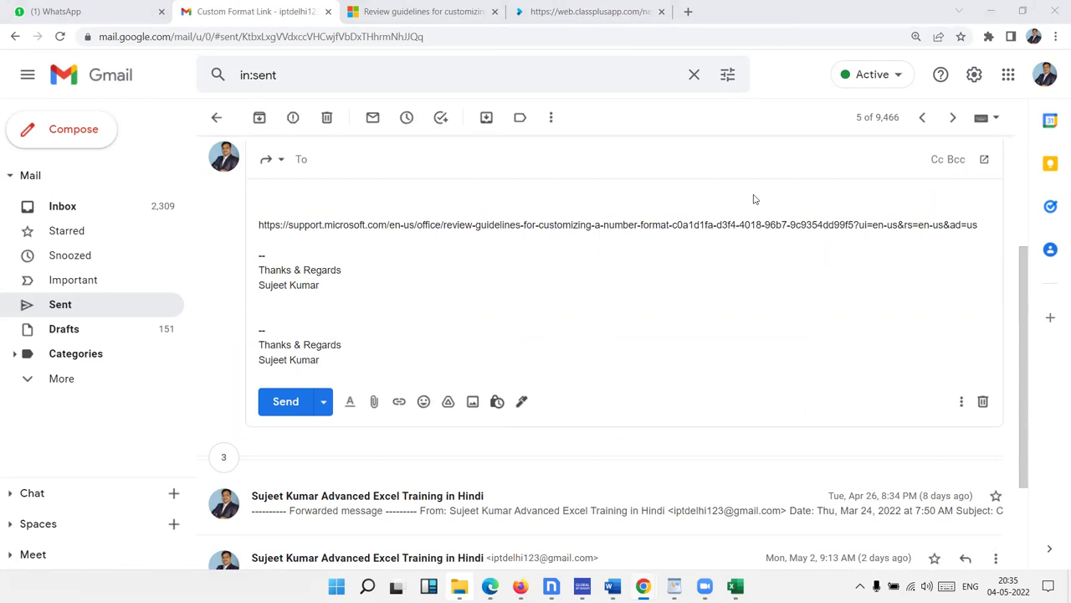
left_click(413, 155)
type("sr")
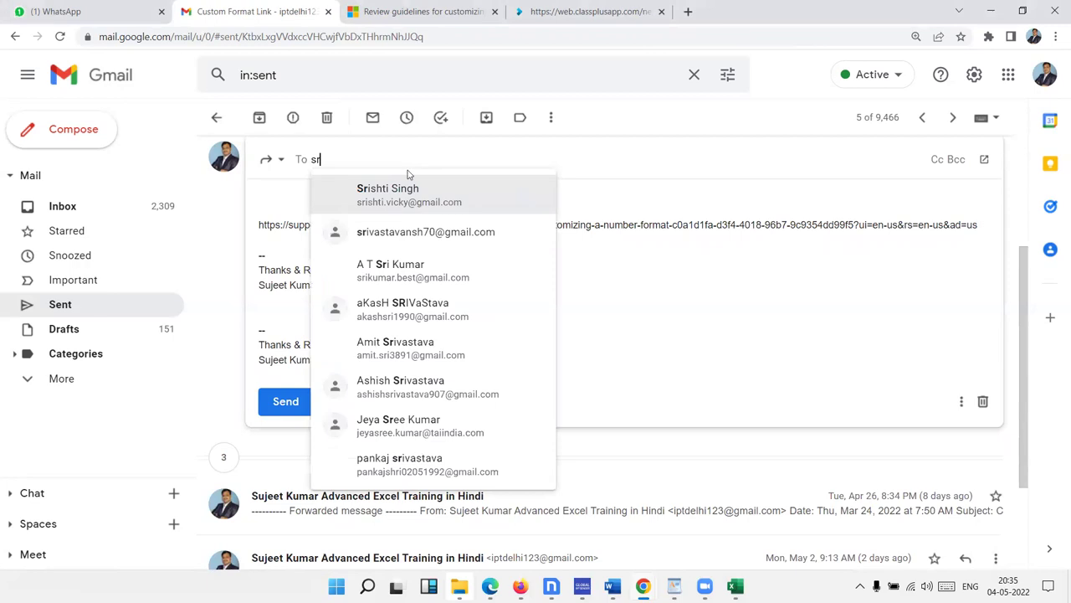
left_click(409, 188)
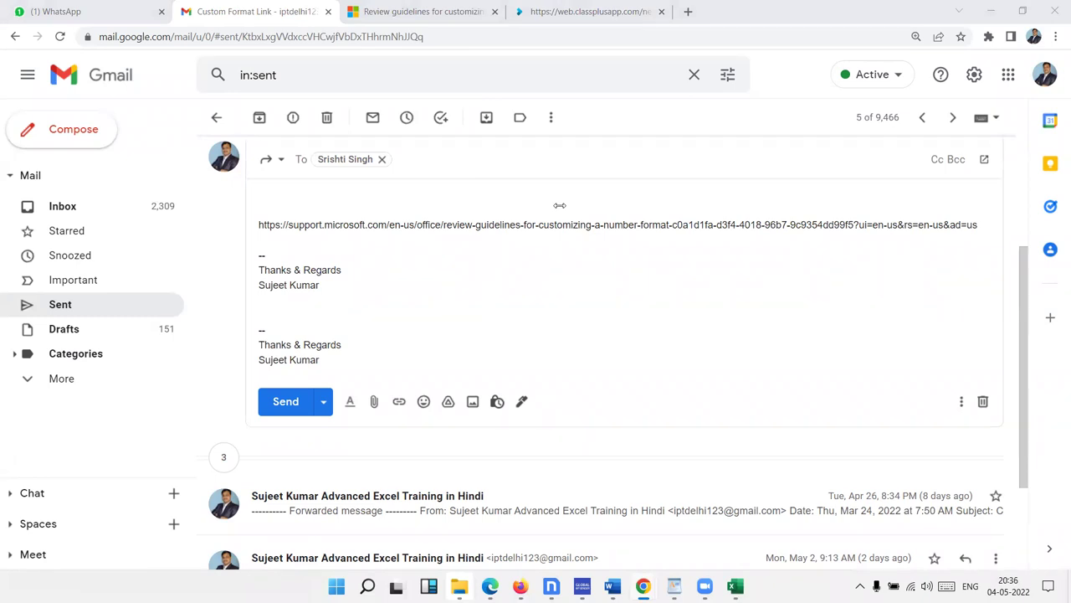
left_click(540, 166)
left_click(479, 166)
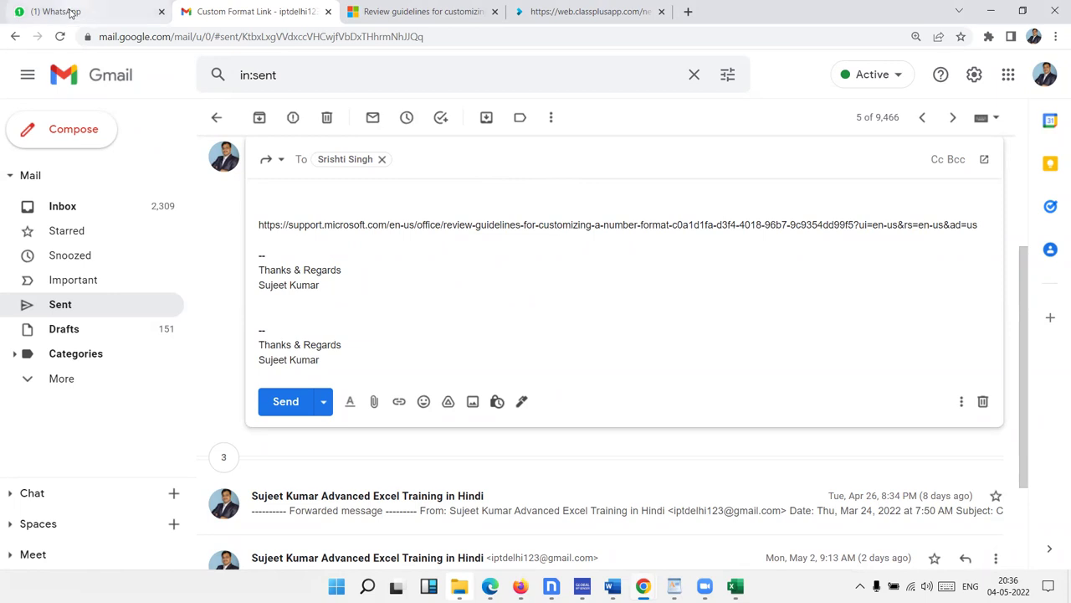
left_click(67, 12)
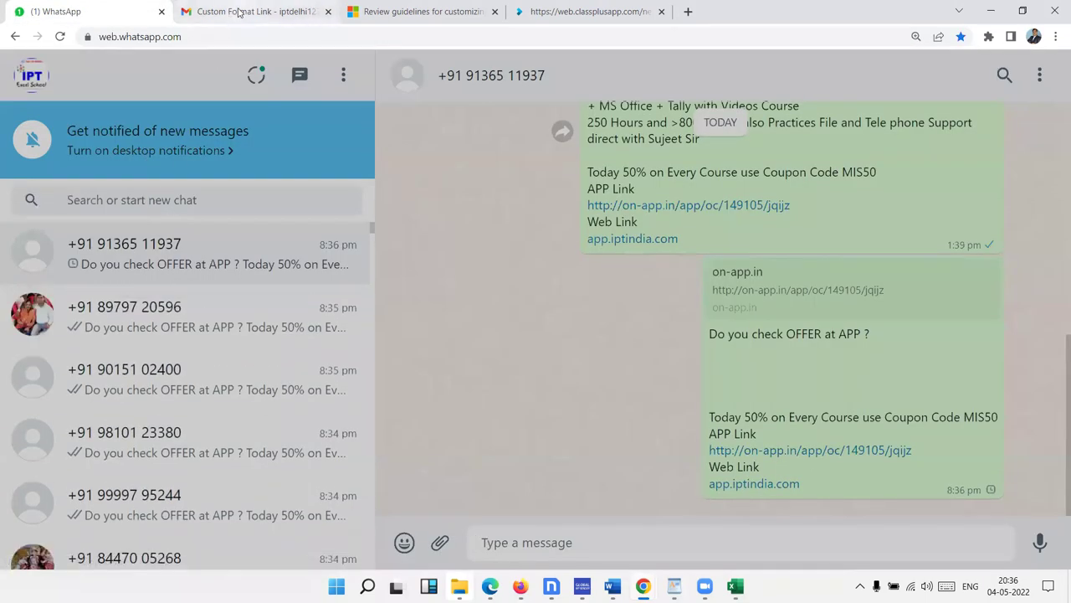
left_click(251, 12)
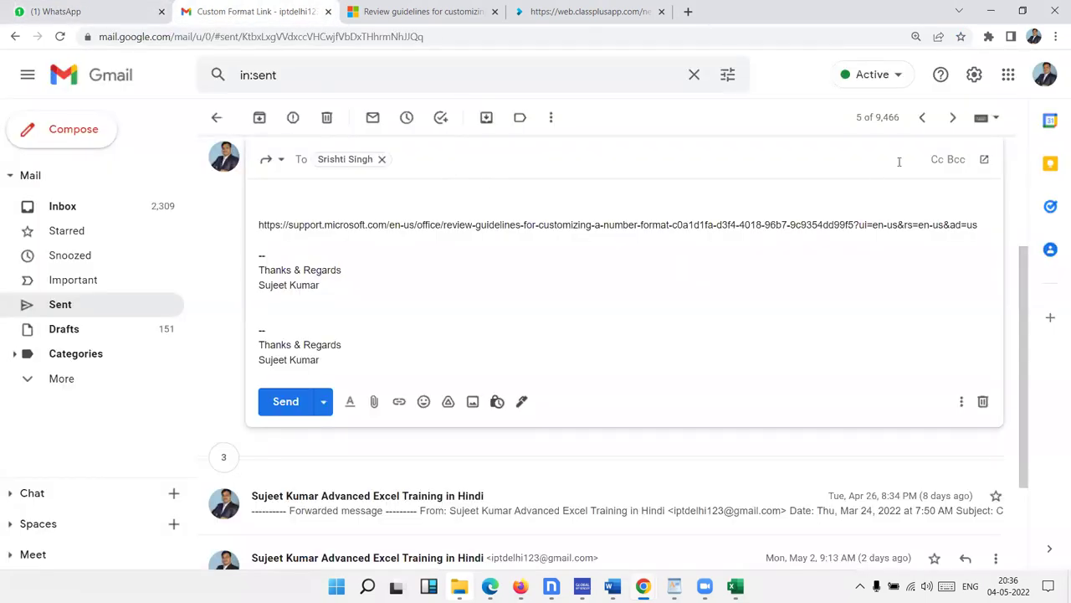